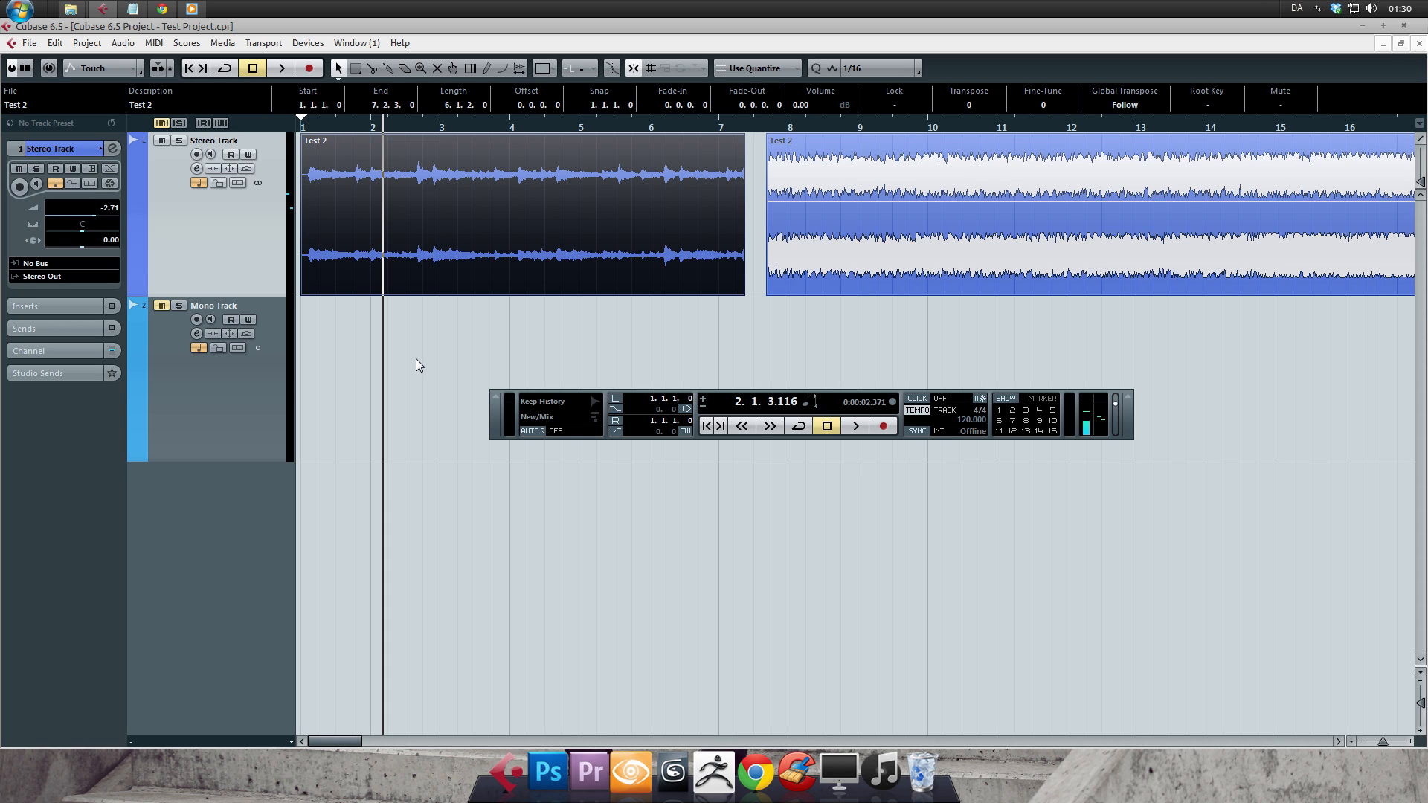
- Return the playhead to the project start and raise the first Test 2 event's volume to 4.89 dB
{"action": "key", "text": "Home"}
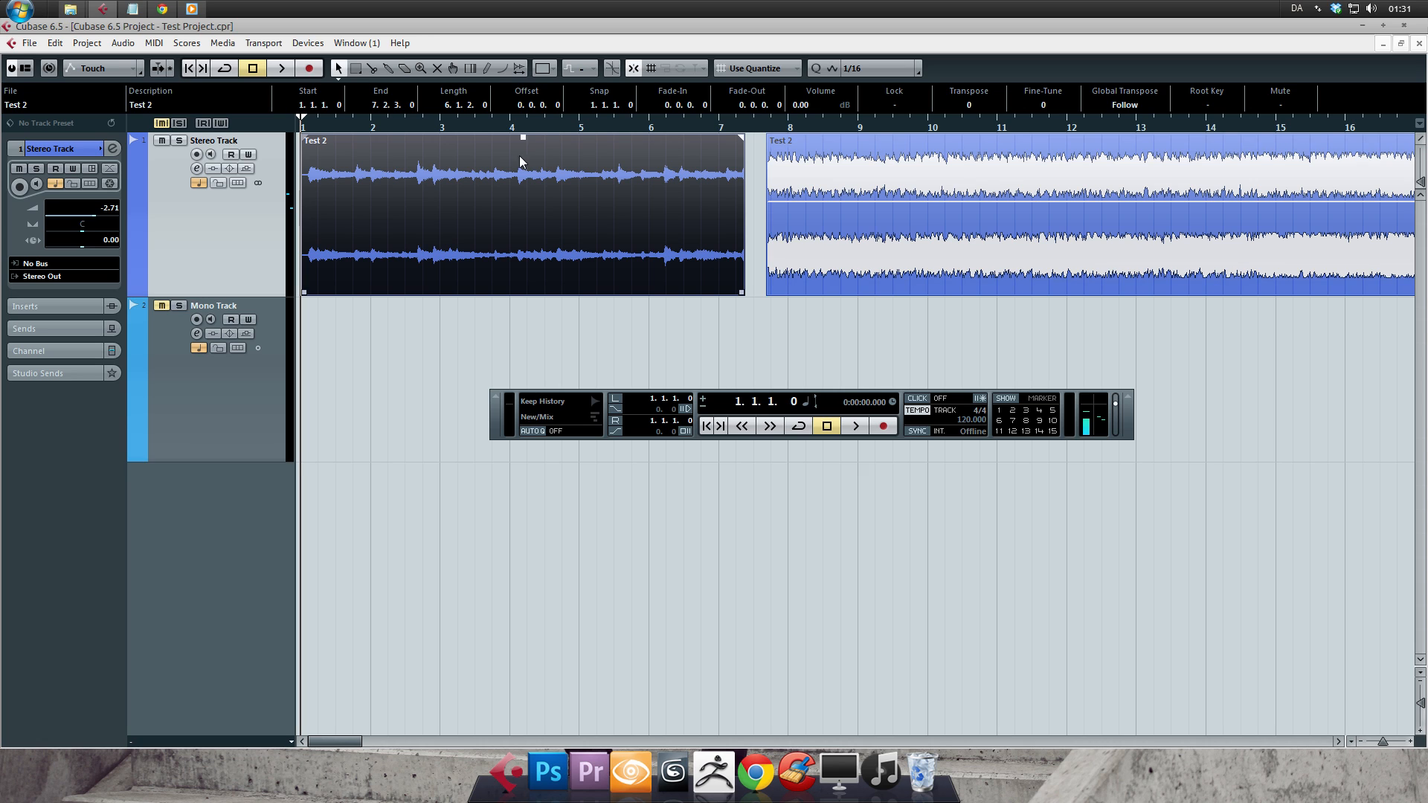
{"action": "mouse_move", "coordinate": [310, 137]}
{"action": "left_mouse_down"}
{"action": "mouse_move", "coordinate": [415, 138]}
{"action": "mouse_move", "coordinate": [298, 134]}
{"action": "left_mouse_up"}
{"action": "mouse_move", "coordinate": [742, 135]}
{"action": "left_mouse_down"}
{"action": "mouse_move", "coordinate": [656, 142]}
{"action": "mouse_move", "coordinate": [746, 138]}
{"action": "left_mouse_up"}
{"action": "mouse_move", "coordinate": [303, 277]}
{"action": "left_mouse_down"}
{"action": "mouse_move", "coordinate": [357, 275]}
{"action": "mouse_move", "coordinate": [297, 274]}
{"action": "left_mouse_up"}
{"action": "mouse_move", "coordinate": [742, 291]}
{"action": "left_mouse_down"}
{"action": "mouse_move", "coordinate": [637, 291]}
{"action": "mouse_move", "coordinate": [743, 290]}
{"action": "left_mouse_up"}
{"action": "left_click_drag", "start_coordinate": [522, 138], "coordinate": [514, 92]}
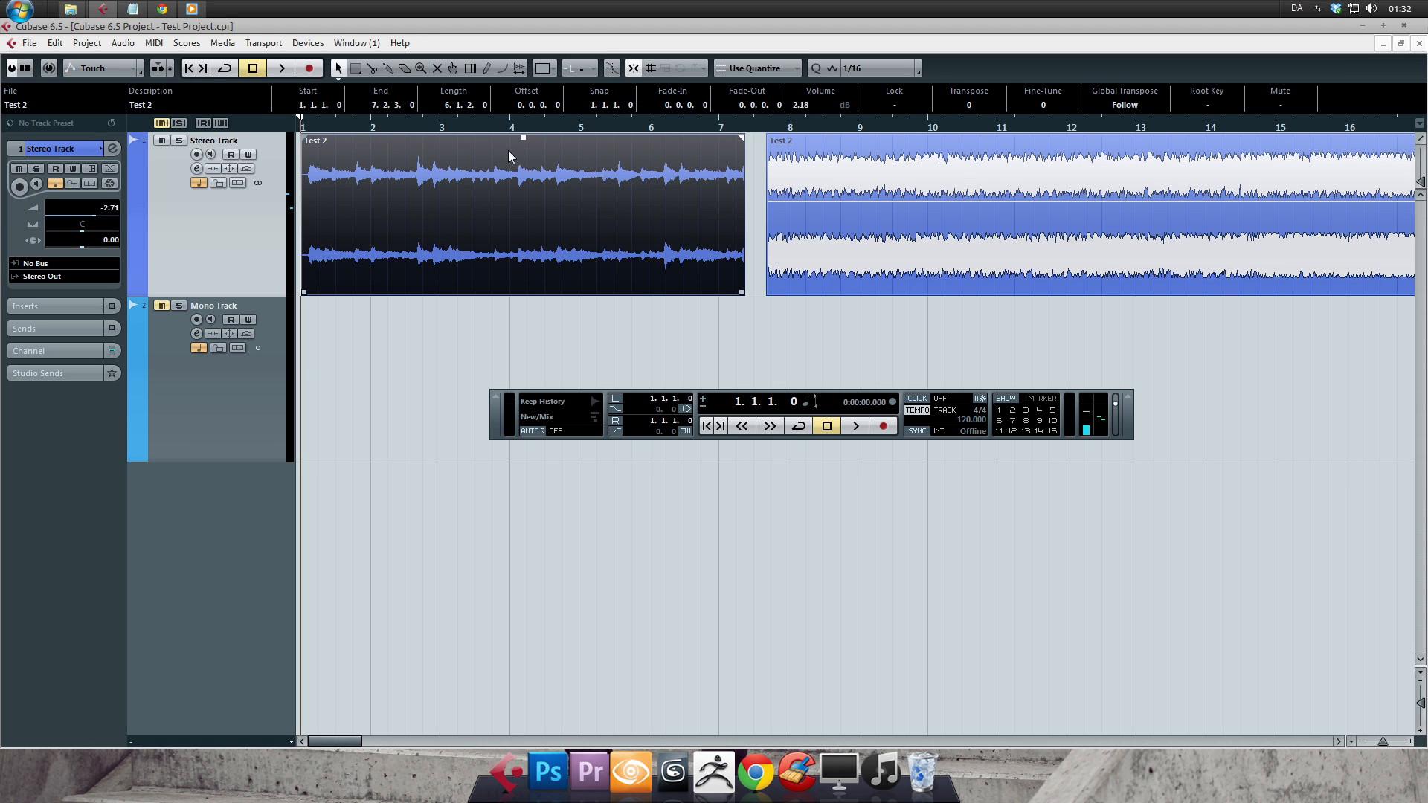
{"action": "left_click_drag", "start_coordinate": [522, 142], "coordinate": [521, 92]}
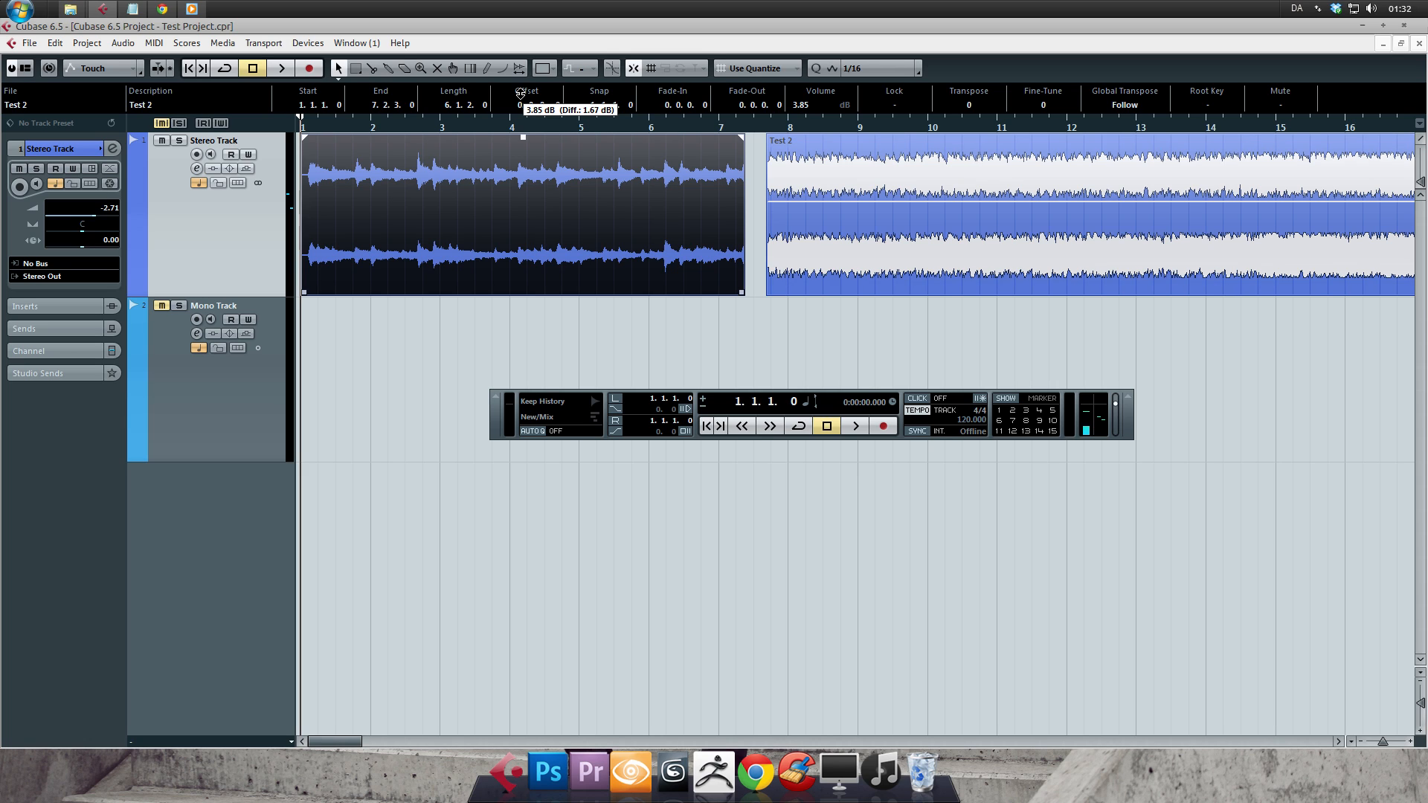
{"action": "left_click_drag", "start_coordinate": [520, 93], "coordinate": [519, 93]}
{"action": "left_click_drag", "start_coordinate": [523, 140], "coordinate": [523, 106]}
- View the Stereo Track's insert slots and return to its basic track settings
{"action": "left_click", "coordinate": [84, 304]}
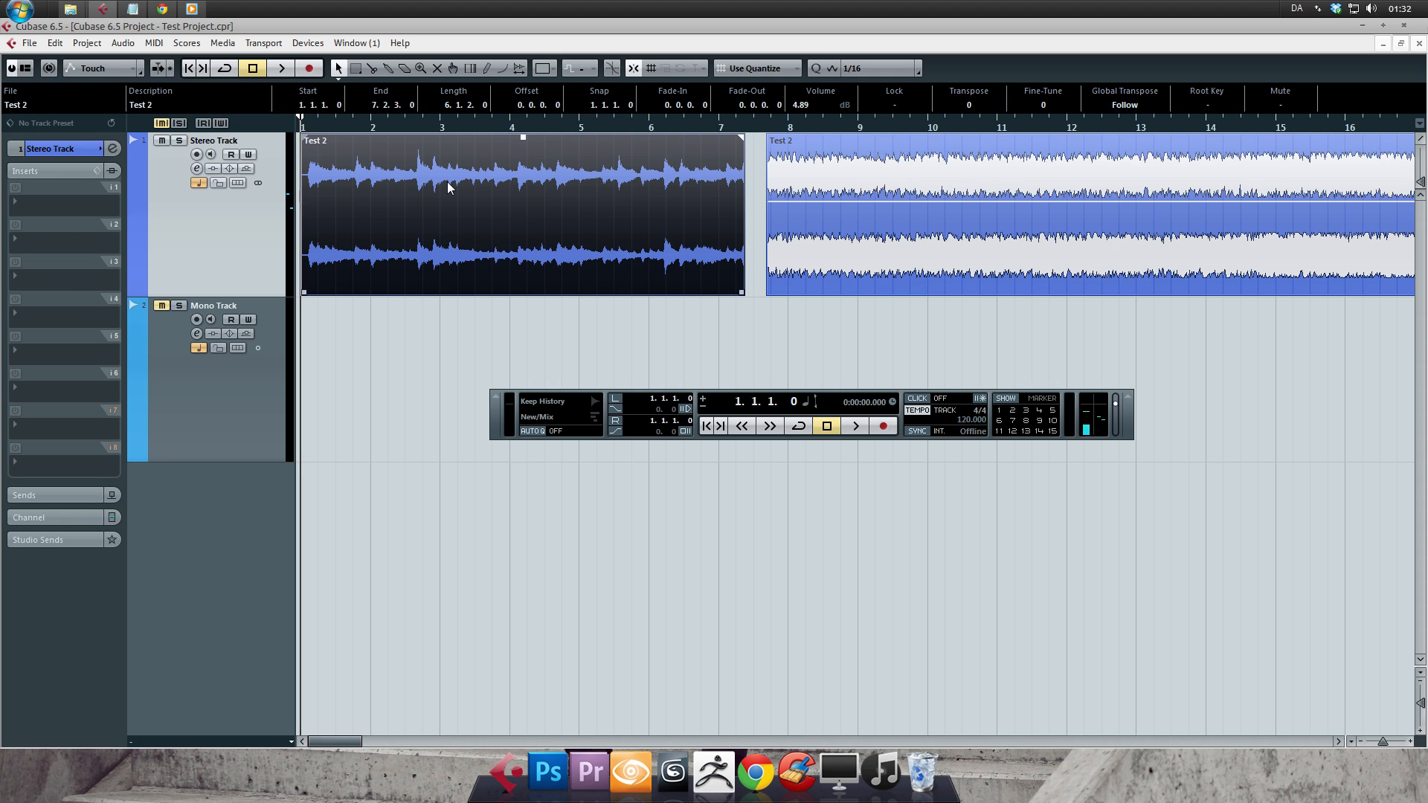
{"action": "left_click", "coordinate": [61, 152]}
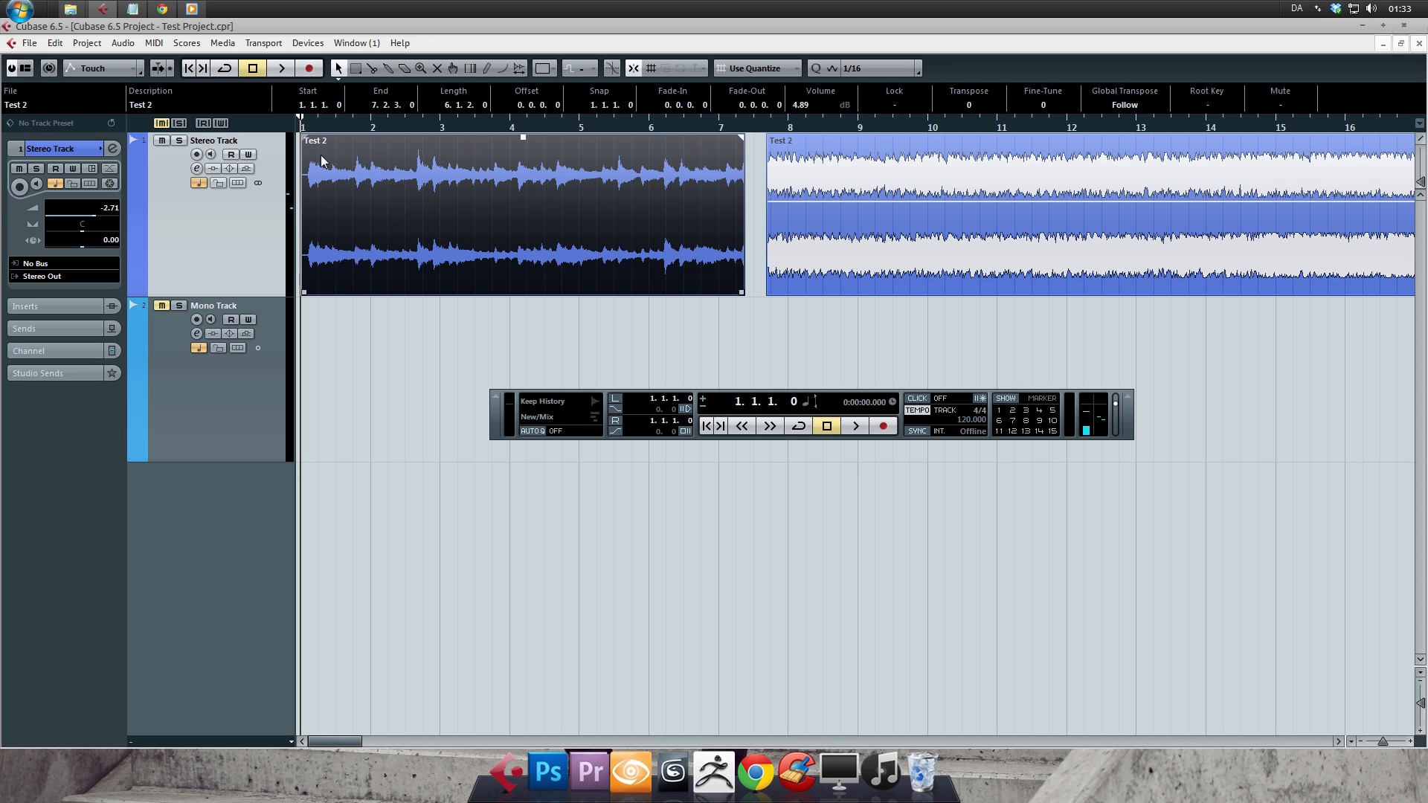
- Audition a fade-in of about 2.3.2.79 on the first Test 2 event, and remove the fade
{"action": "left_click_drag", "start_coordinate": [304, 137], "coordinate": [510, 141]}
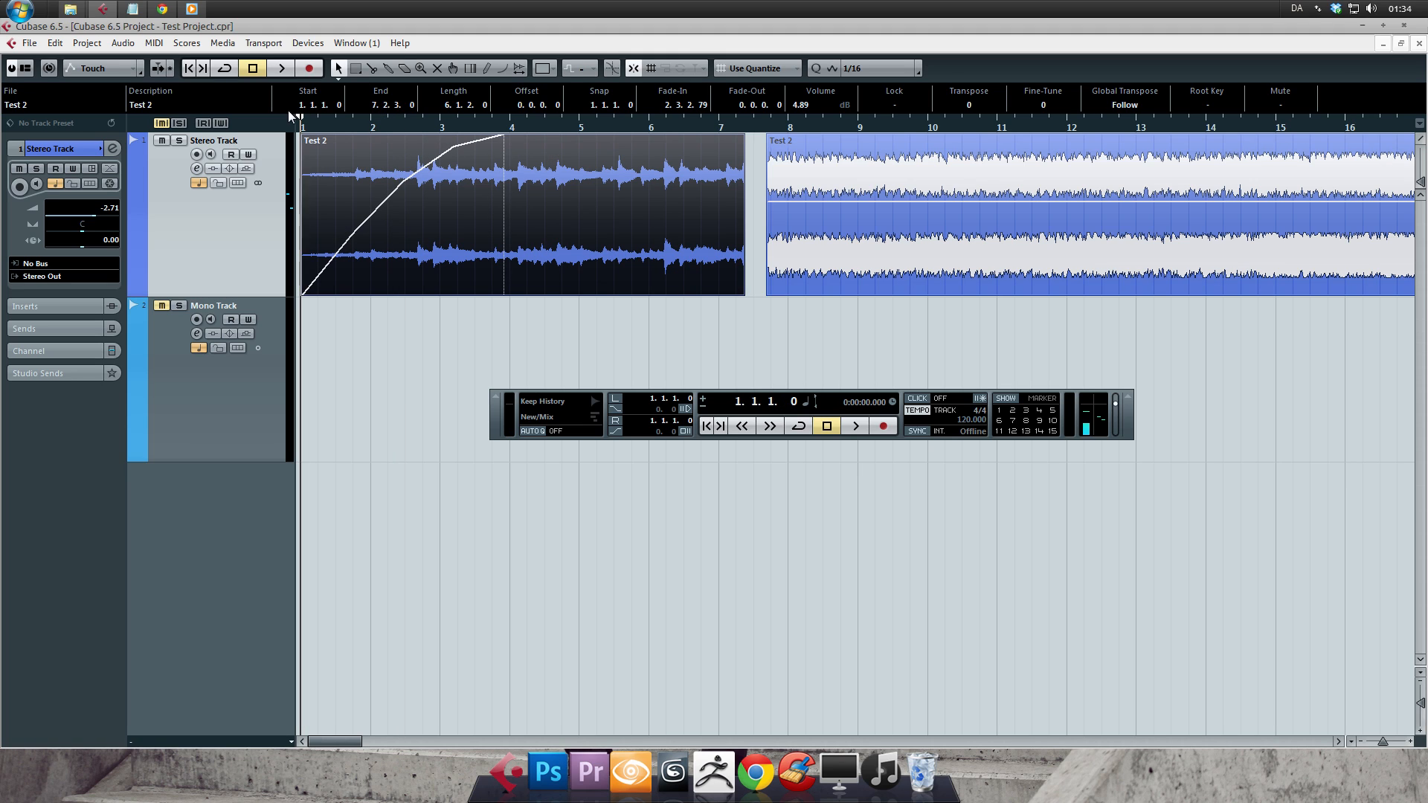
{"action": "key", "text": "space"}
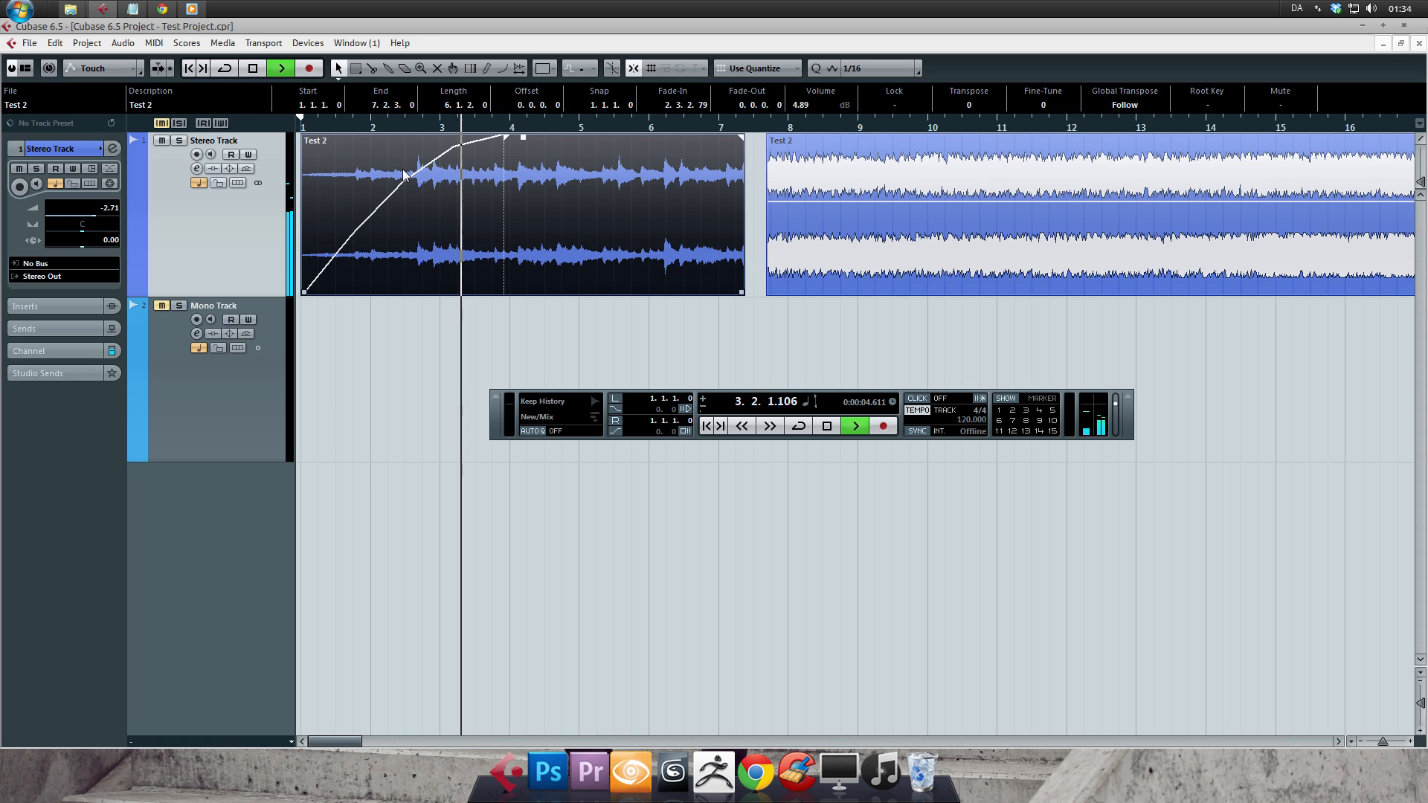
{"action": "key", "text": "space"}
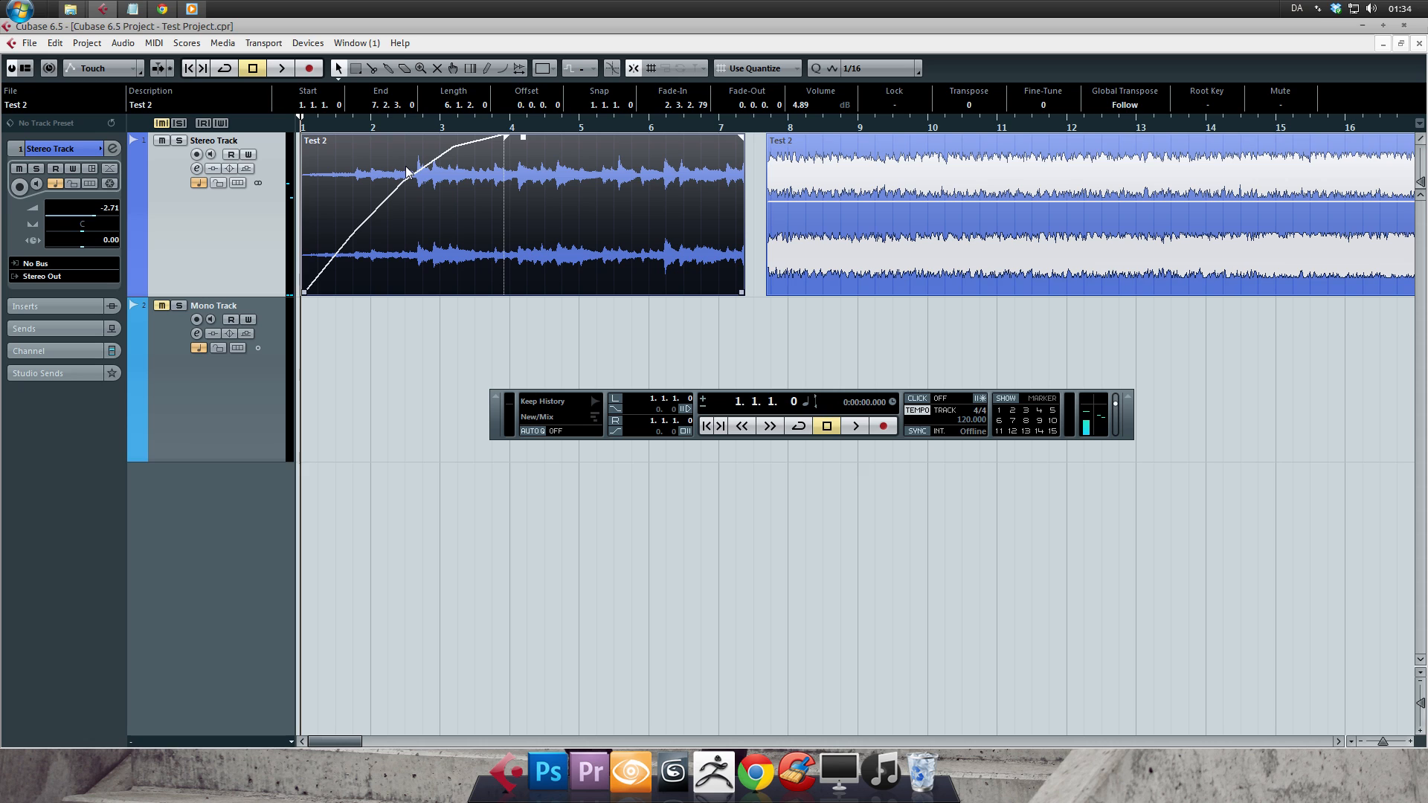
{"action": "left_click_drag", "start_coordinate": [506, 137], "coordinate": [302, 137]}
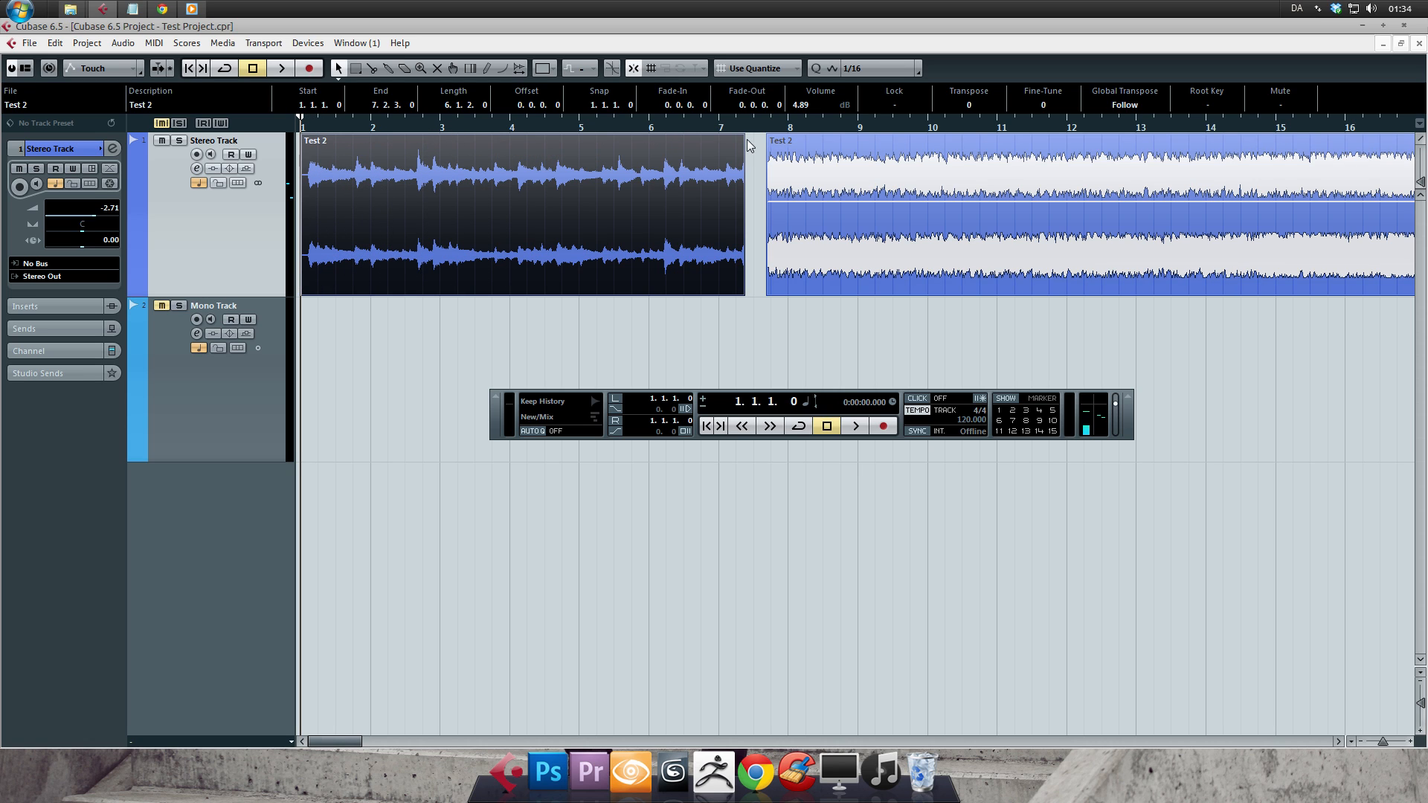
- Audition a fade-out of about 1.2.3.21 on the first Test 2 event, and remove the fade
{"action": "left_click_drag", "start_coordinate": [746, 140], "coordinate": [627, 137]}
{"action": "key", "text": "space"}
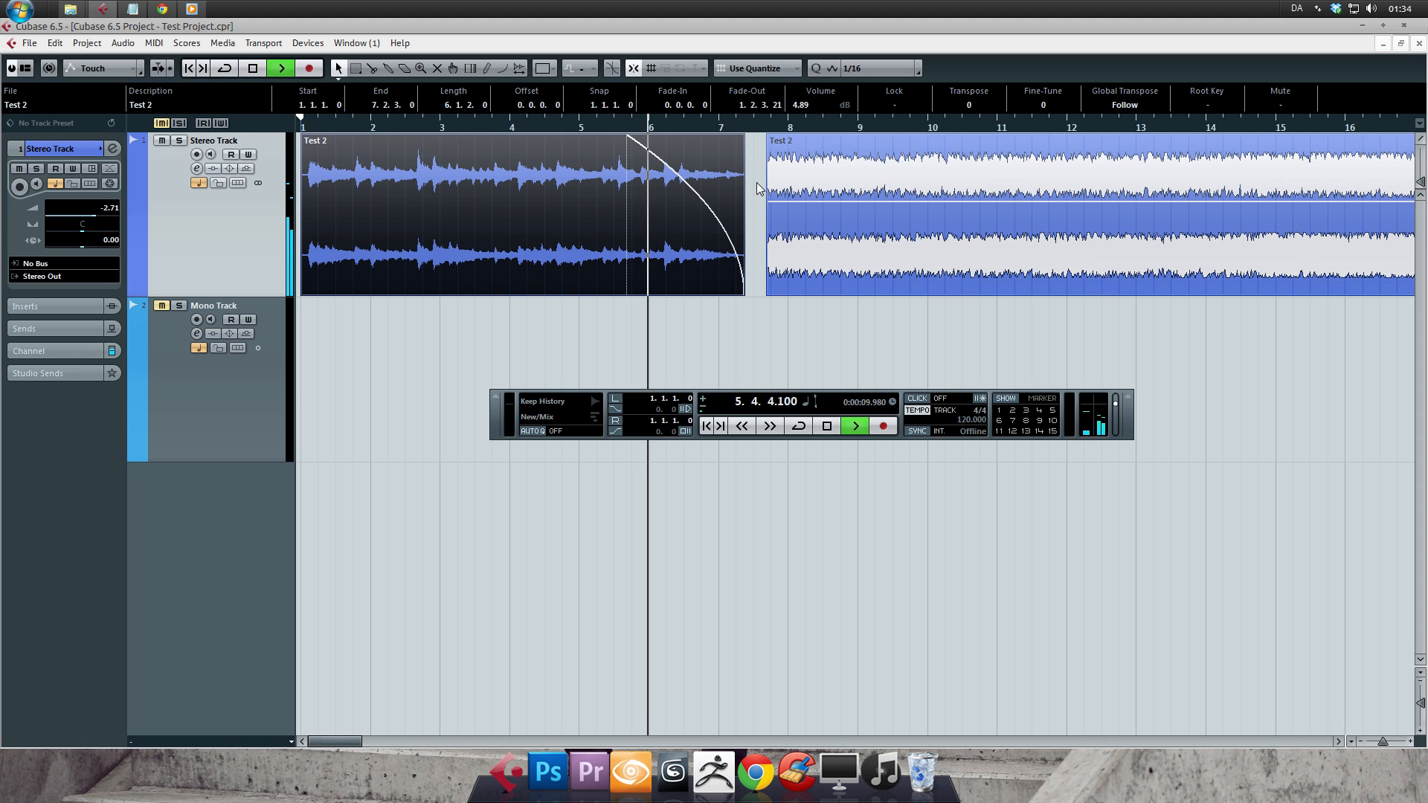
{"action": "key", "text": "space"}
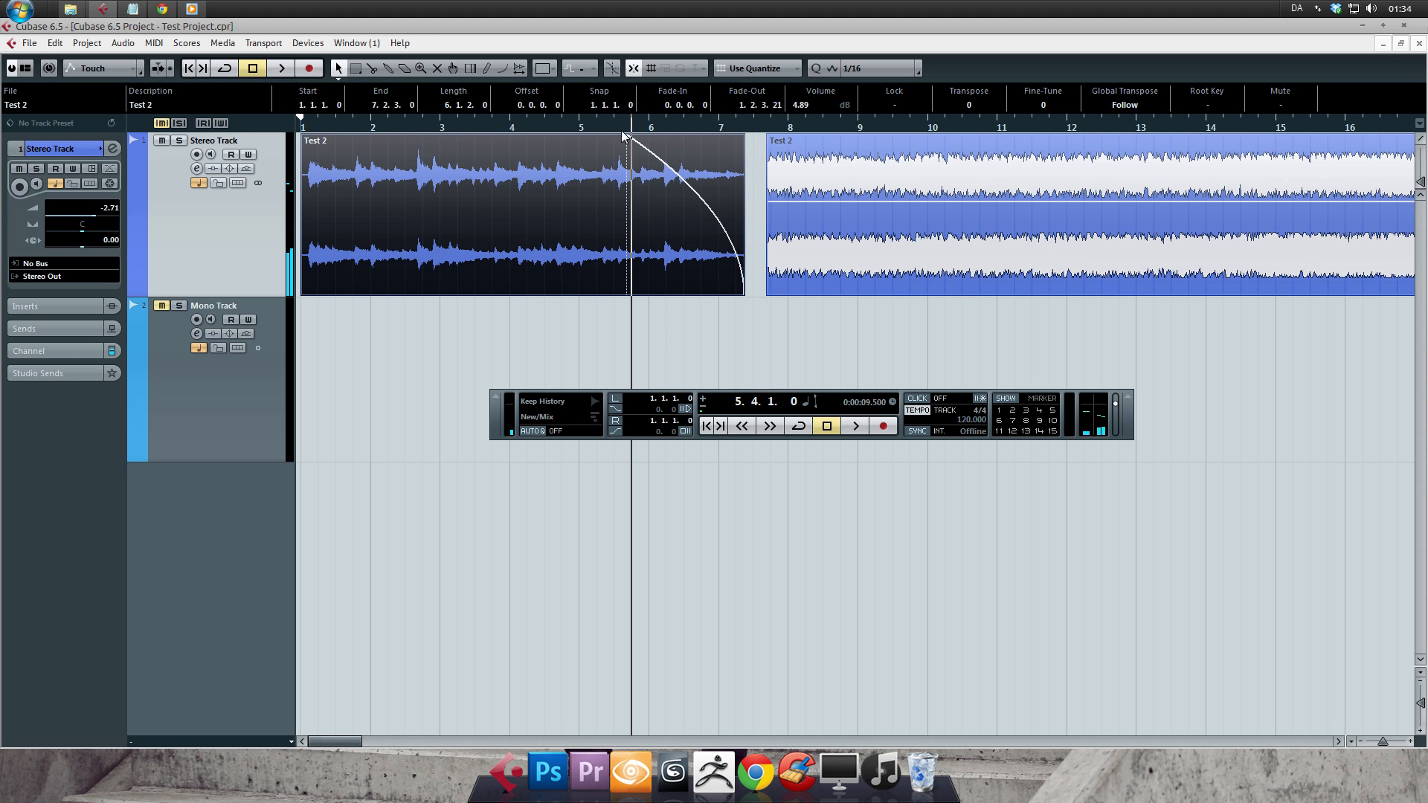
{"action": "left_click_drag", "start_coordinate": [622, 136], "coordinate": [744, 138]}
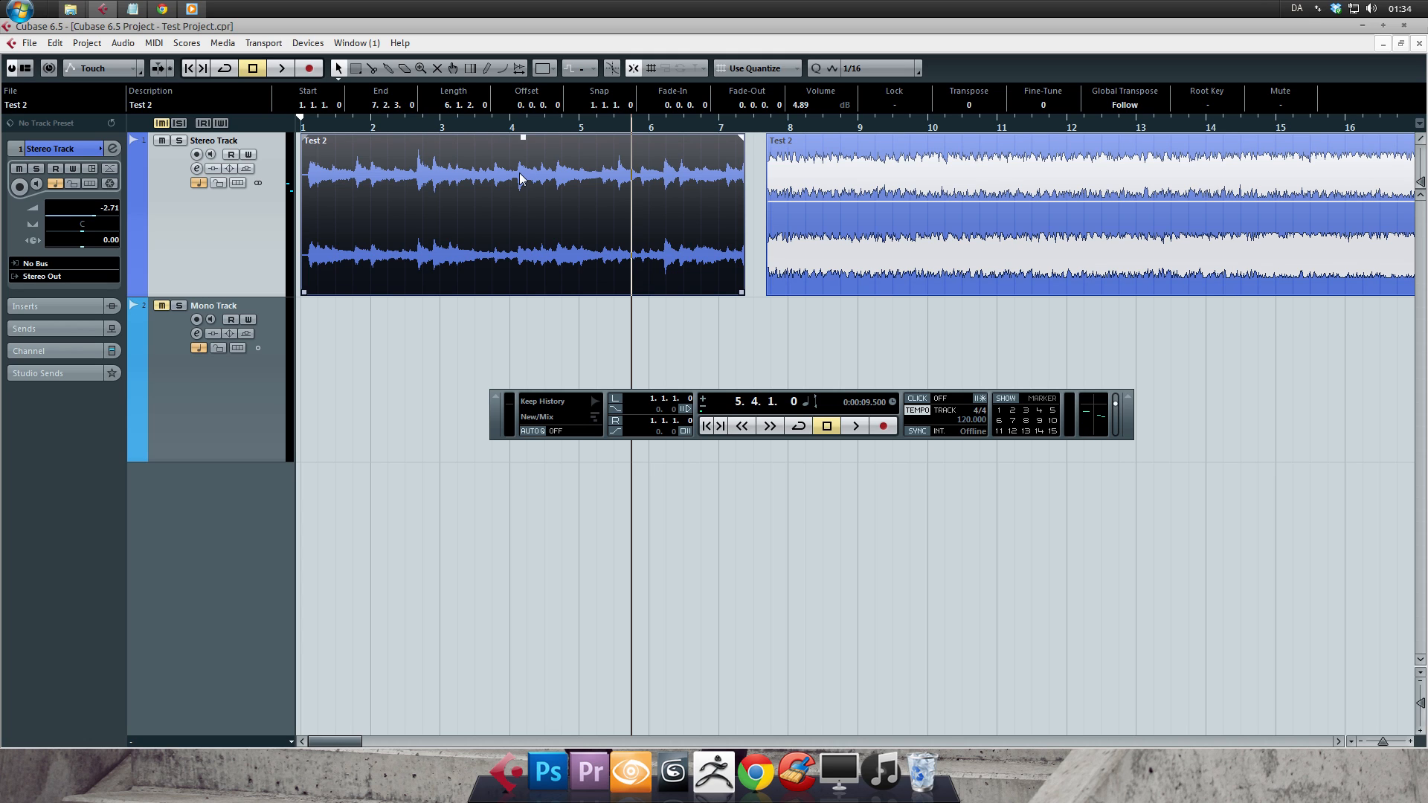
- Switch the Object Selection tool to Sizing Moves Contents and try resizing the first event from both ends
{"action": "left_click", "coordinate": [339, 71]}
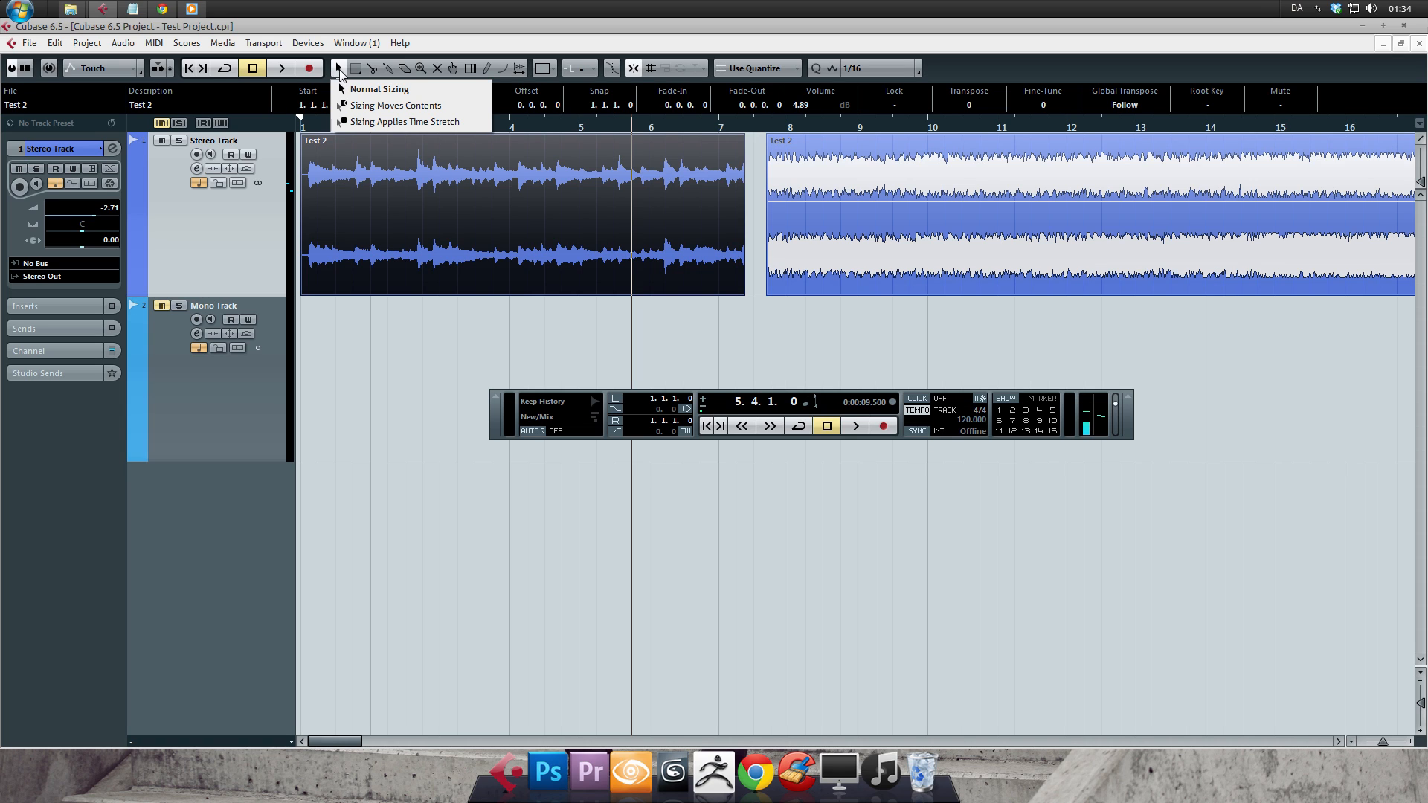
{"action": "left_click", "coordinate": [457, 108]}
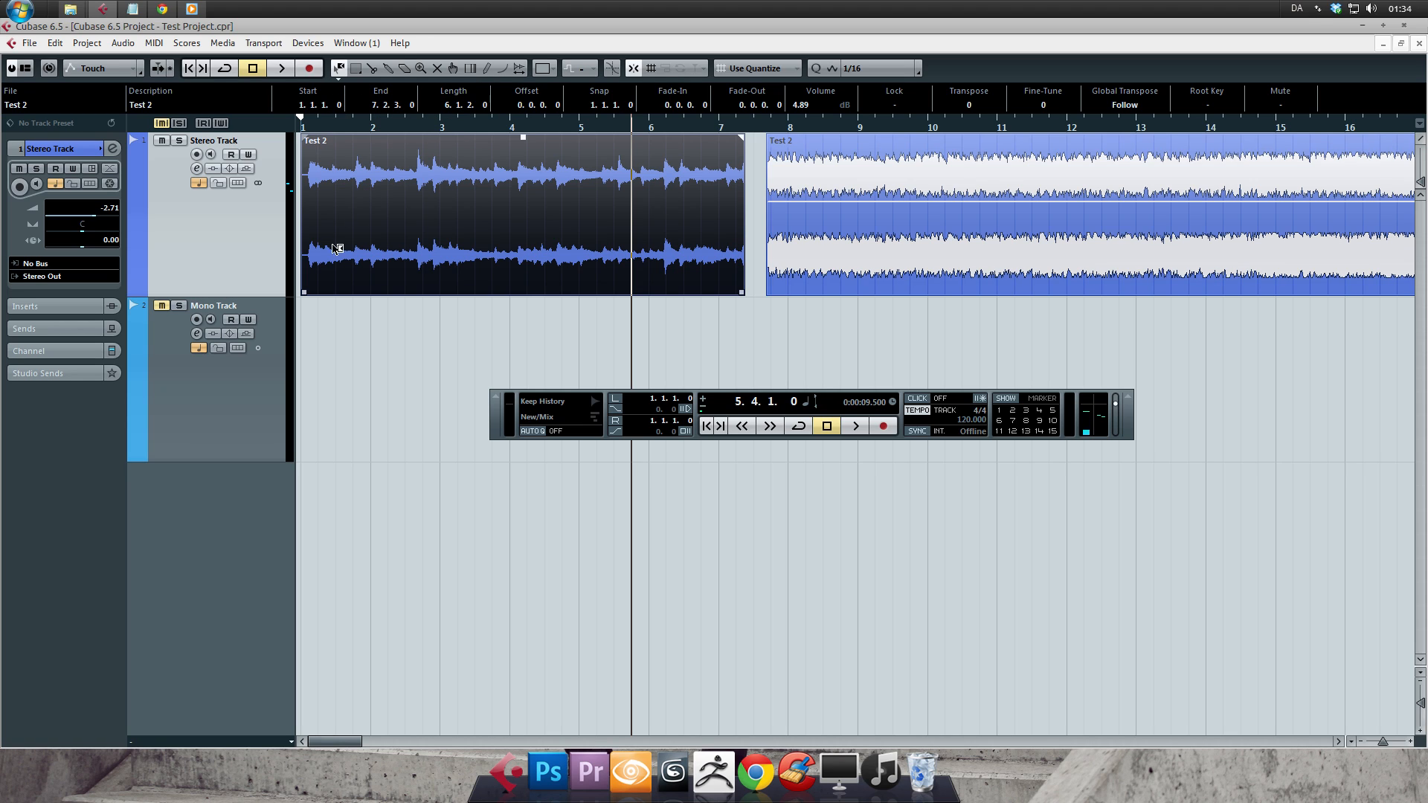
{"action": "mouse_move", "coordinate": [304, 292]}
{"action": "left_mouse_down"}
{"action": "mouse_move", "coordinate": [504, 277]}
{"action": "mouse_move", "coordinate": [287, 275]}
{"action": "left_mouse_up"}
{"action": "mouse_move", "coordinate": [743, 294]}
{"action": "left_mouse_down"}
{"action": "mouse_move", "coordinate": [634, 294]}
{"action": "mouse_move", "coordinate": [760, 289]}
{"action": "left_mouse_up"}
- With Sizing Applies Time Stretch, play the first event and compress it from its beginning so it starts at 3.3.2.0
{"action": "left_click", "coordinate": [338, 76]}
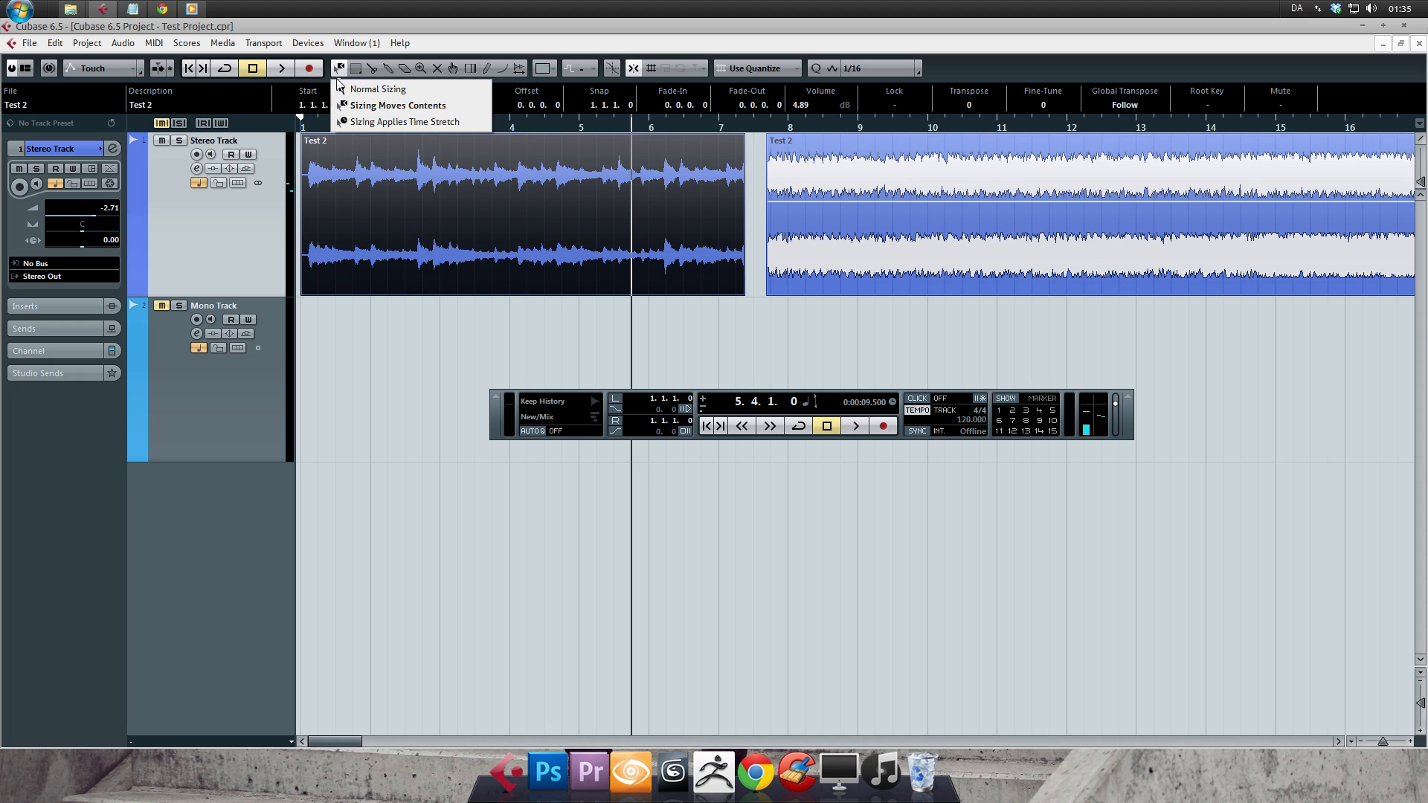
{"action": "left_click", "coordinate": [473, 124]}
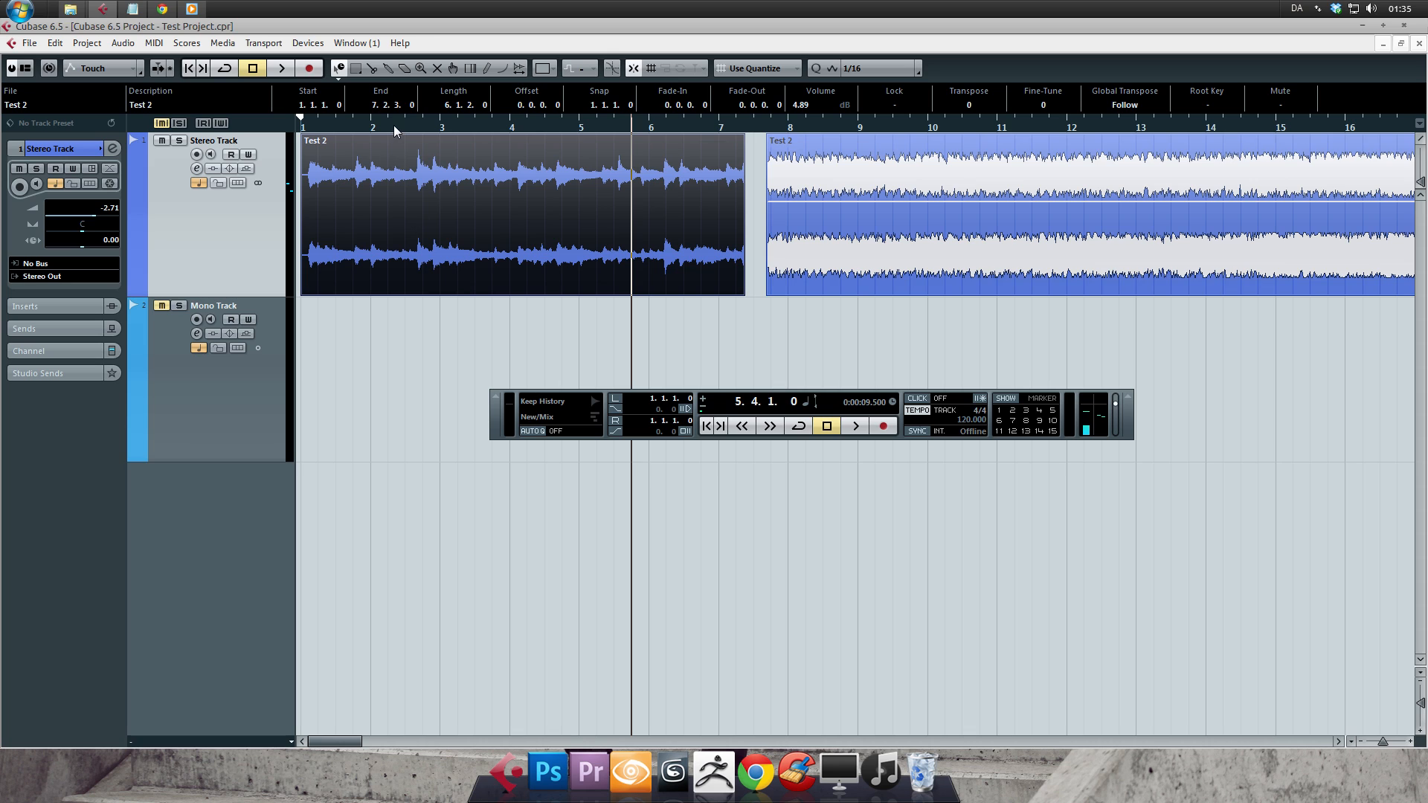
{"action": "left_click_drag", "start_coordinate": [394, 125], "coordinate": [274, 113]}
{"action": "key", "text": "space"}
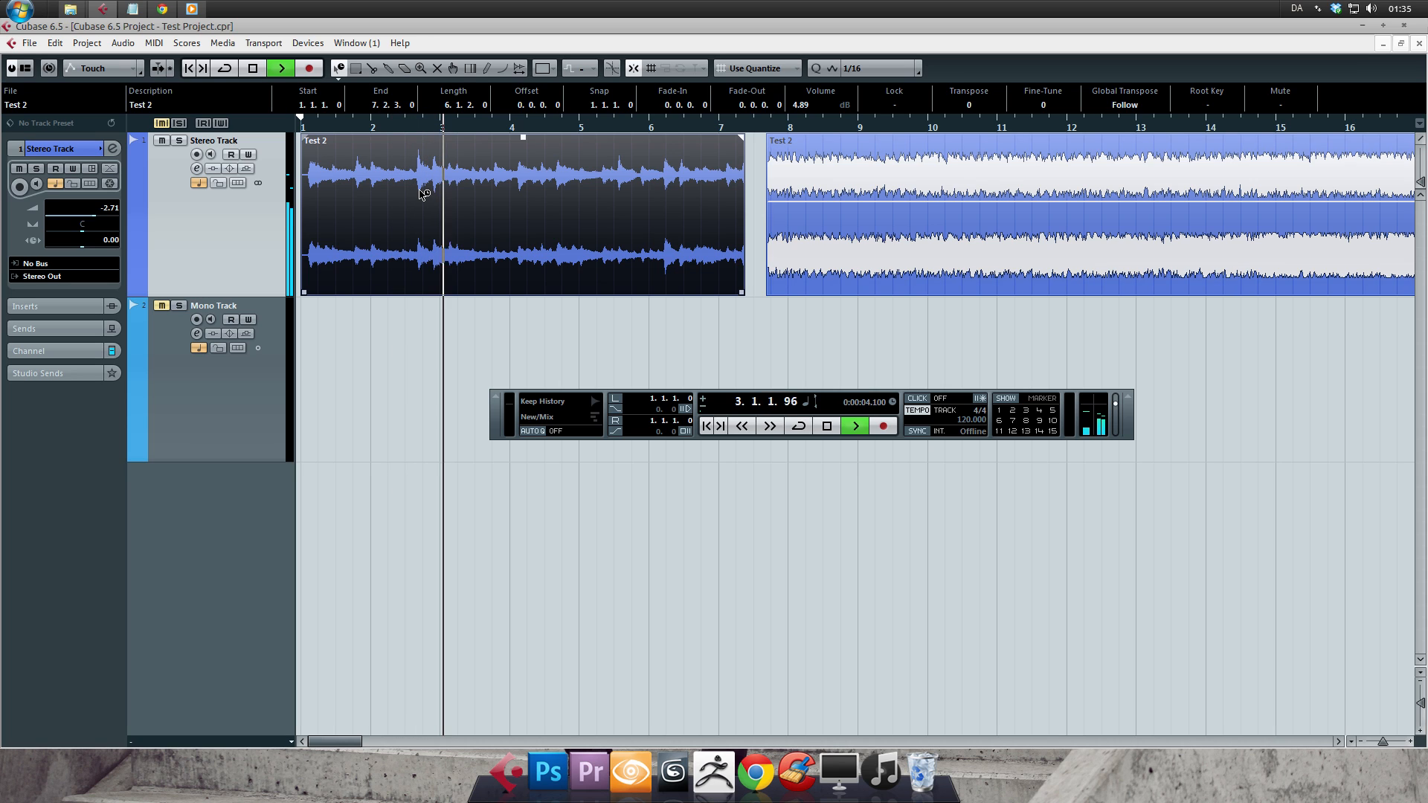
{"action": "key", "text": "space"}
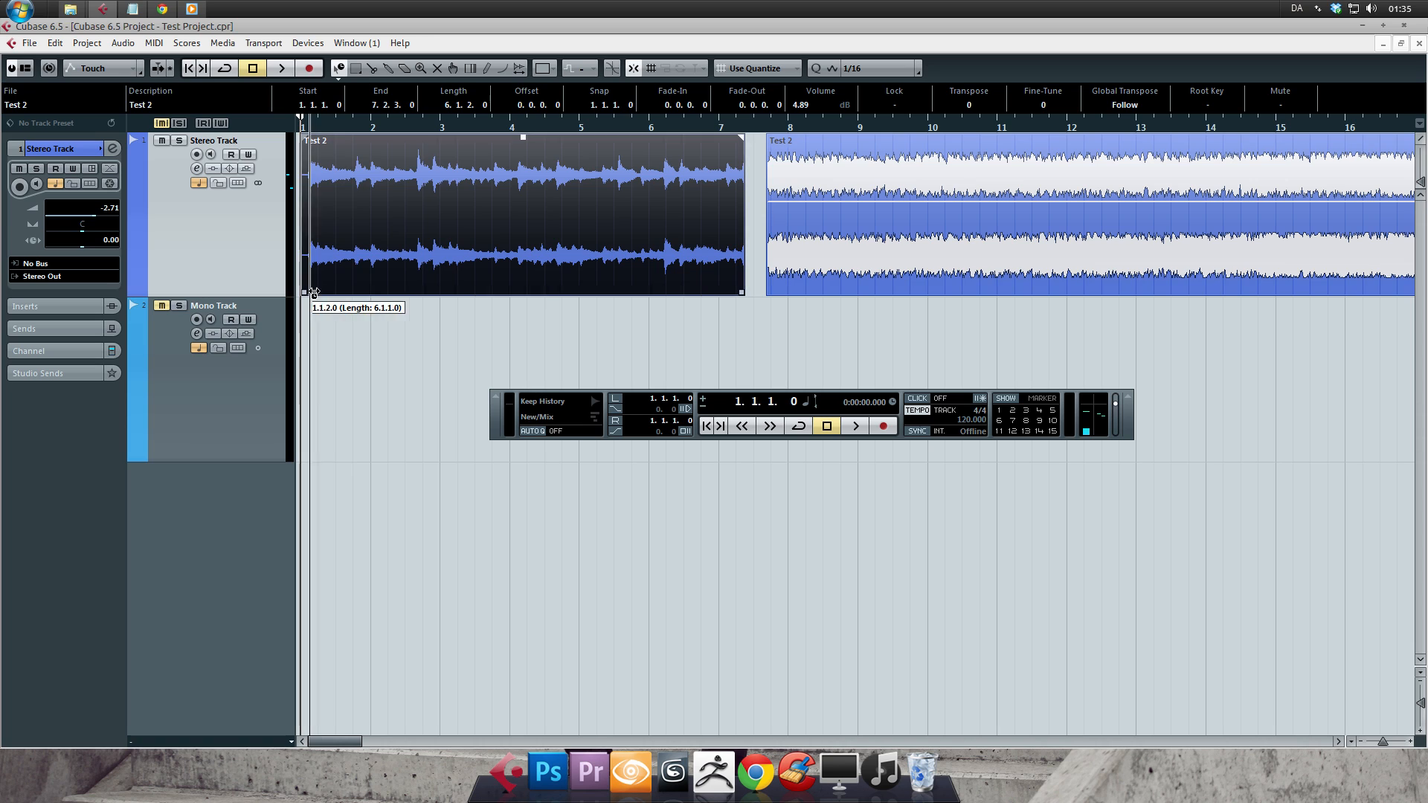
{"action": "left_click_drag", "start_coordinate": [433, 282], "coordinate": [489, 281]}
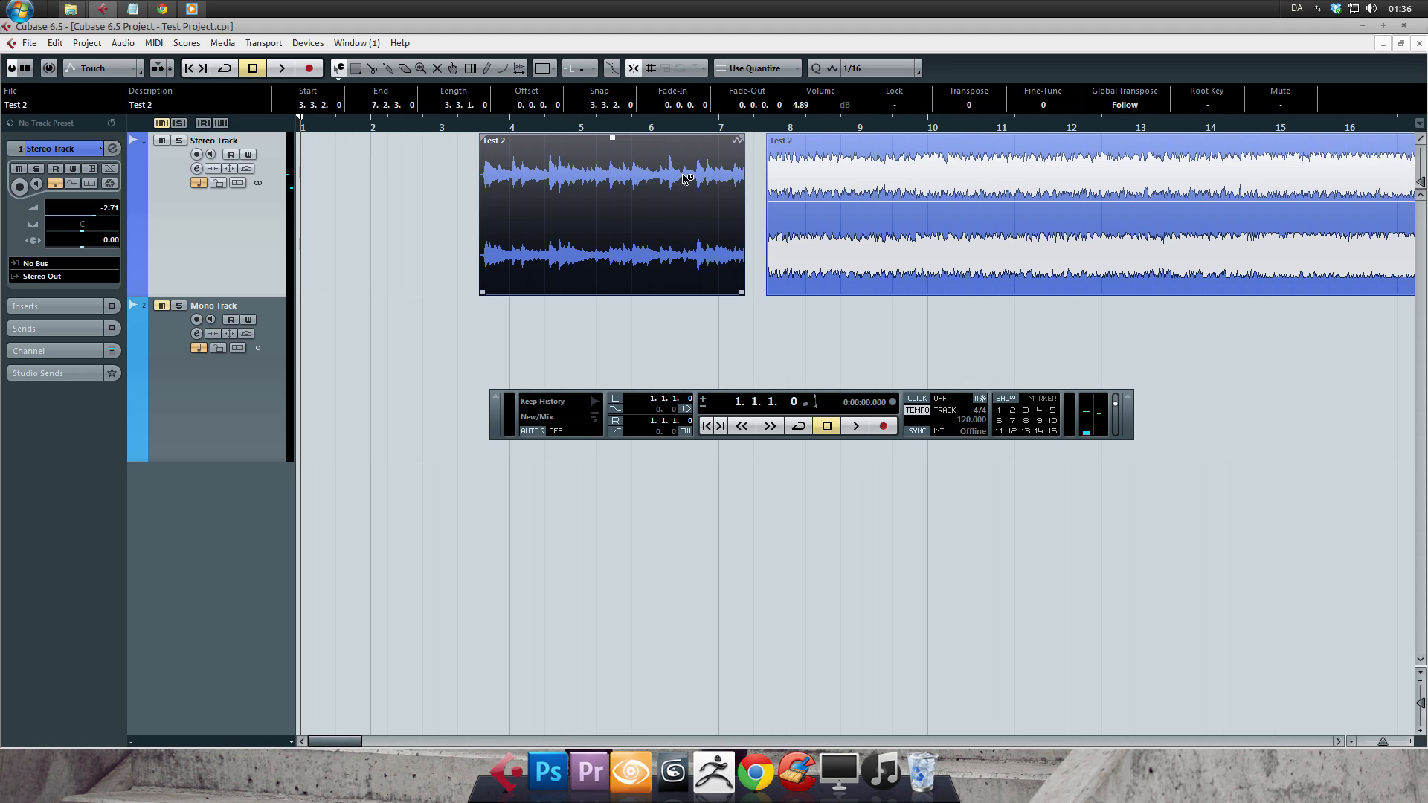
- Audition the compressed event, stretch its start back to 1.1.1.0 and return the Object Selection tool to Normal Sizing
{"action": "left_click", "coordinate": [478, 126]}
{"action": "key", "text": "space"}
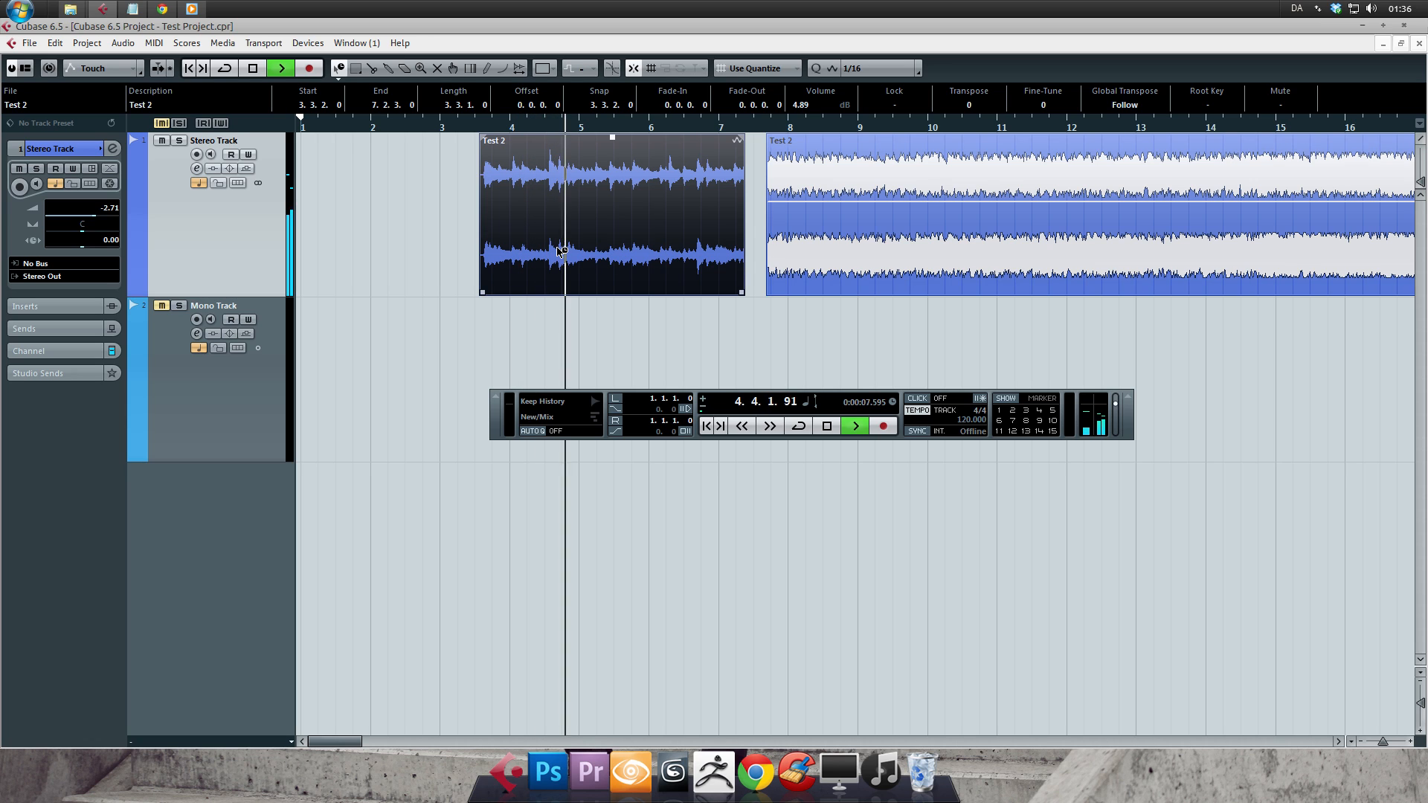
{"action": "key", "text": "space"}
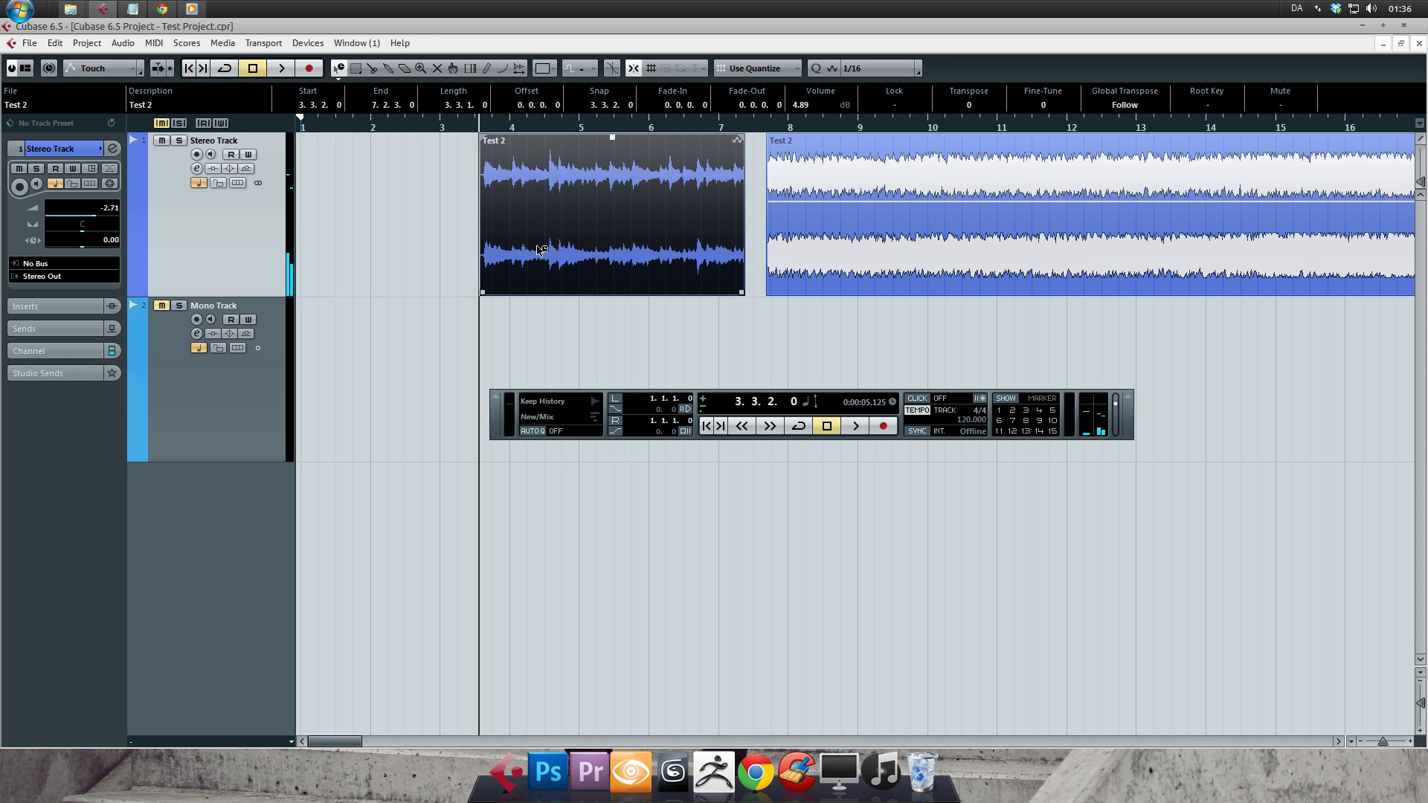
{"action": "left_click_drag", "start_coordinate": [482, 295], "coordinate": [303, 295]}
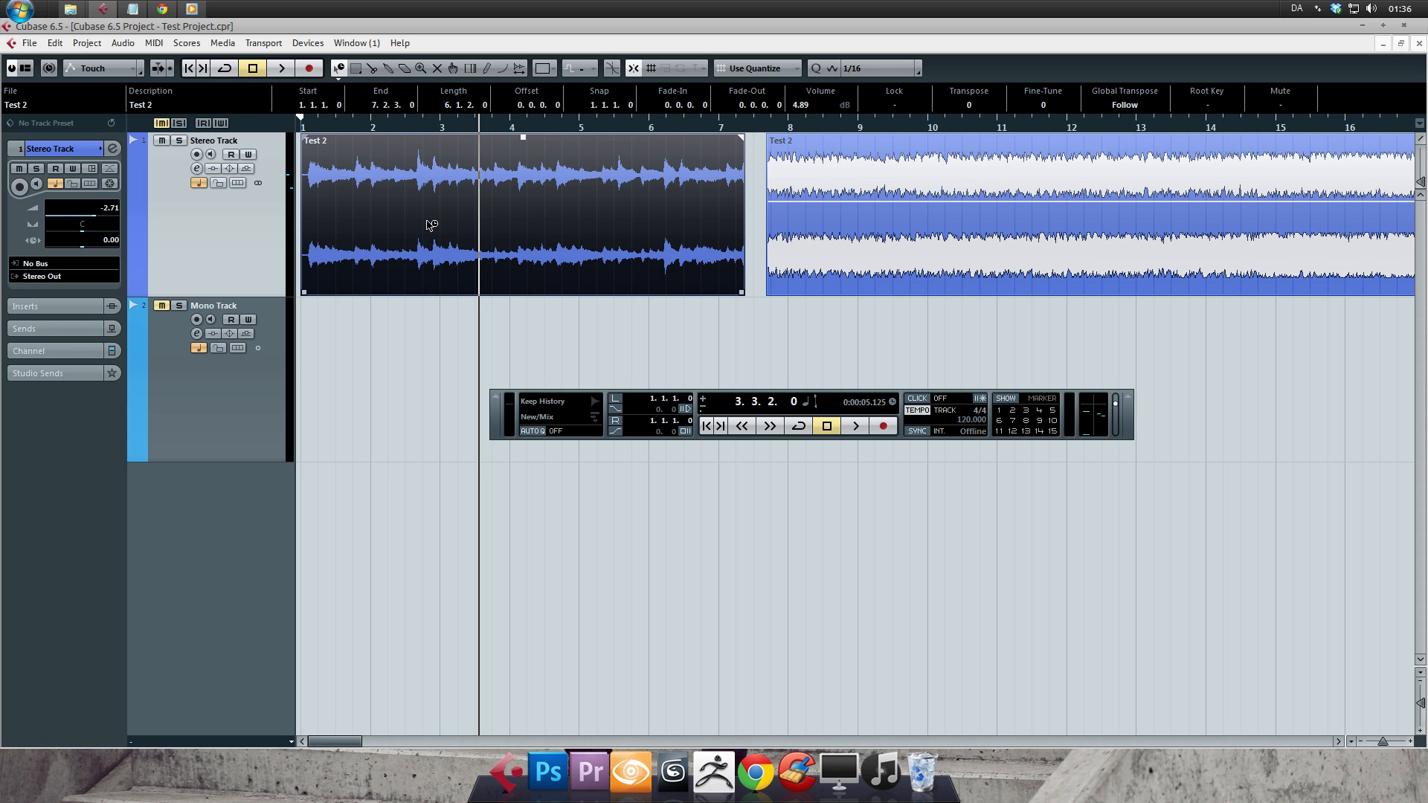
{"action": "key", "text": "1"}
- Review the Time Stretch Tool Algorithm options in the Editing-Audio preferences and select Realtime
{"action": "left_click", "coordinate": [30, 43]}
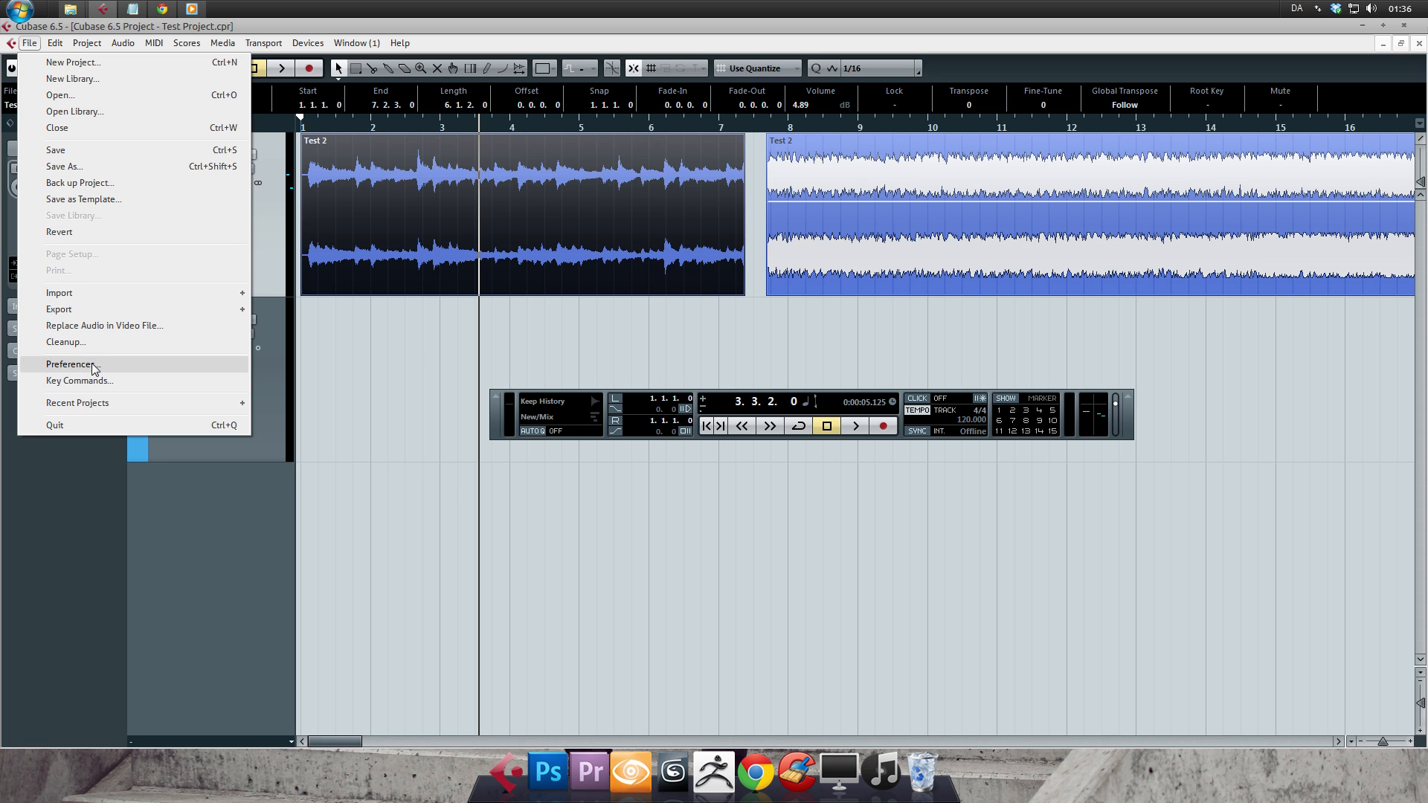
{"action": "left_click", "coordinate": [95, 365]}
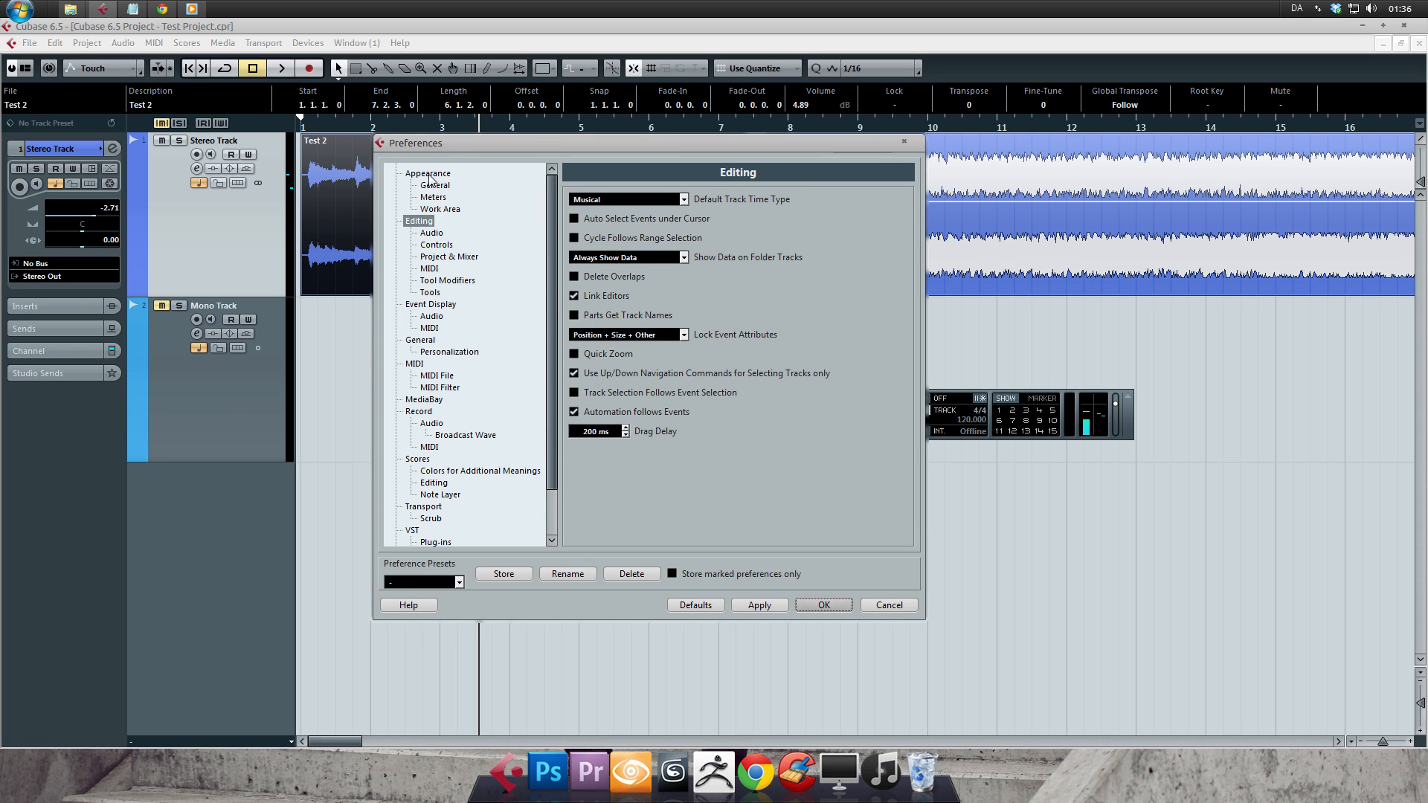
{"action": "left_click", "coordinate": [432, 234]}
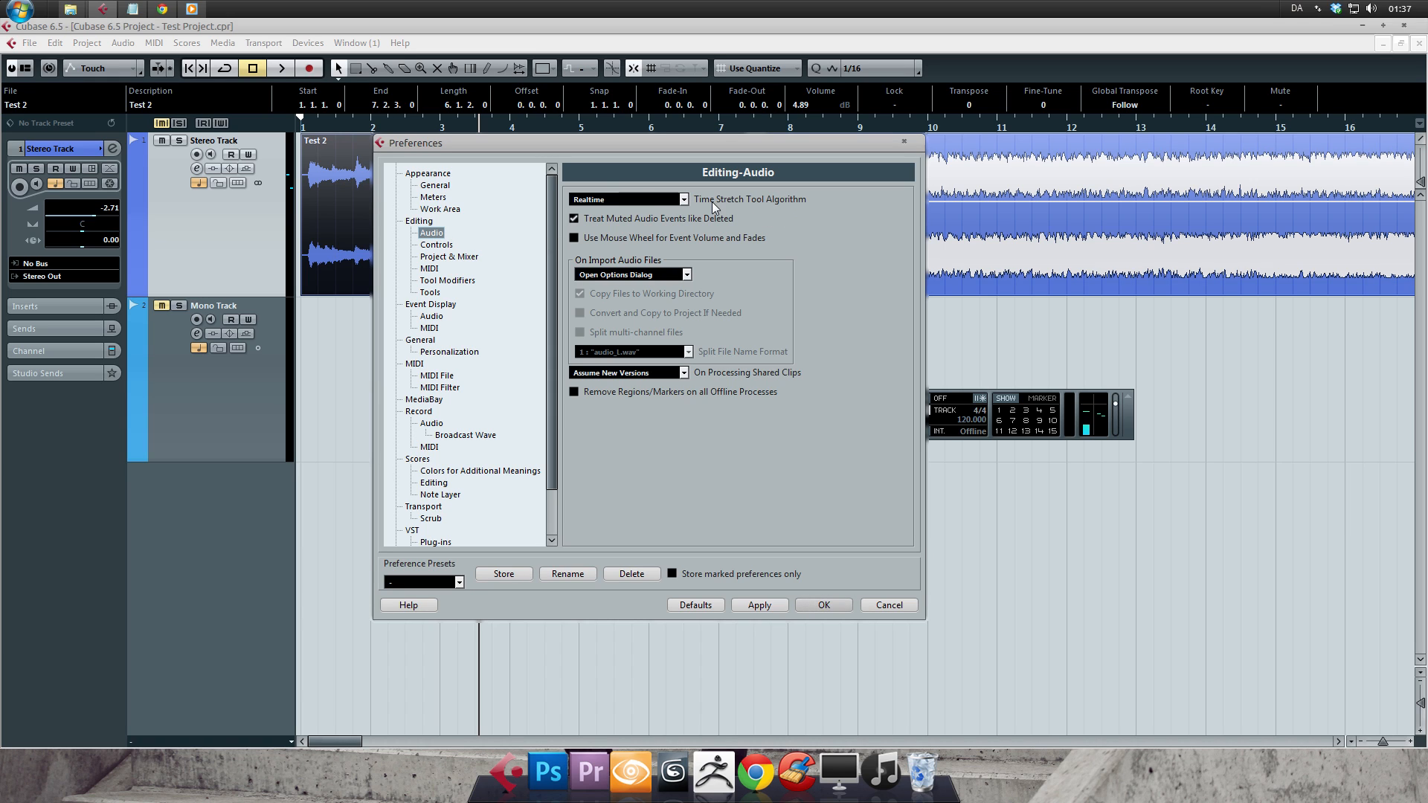
{"action": "left_click", "coordinate": [684, 199]}
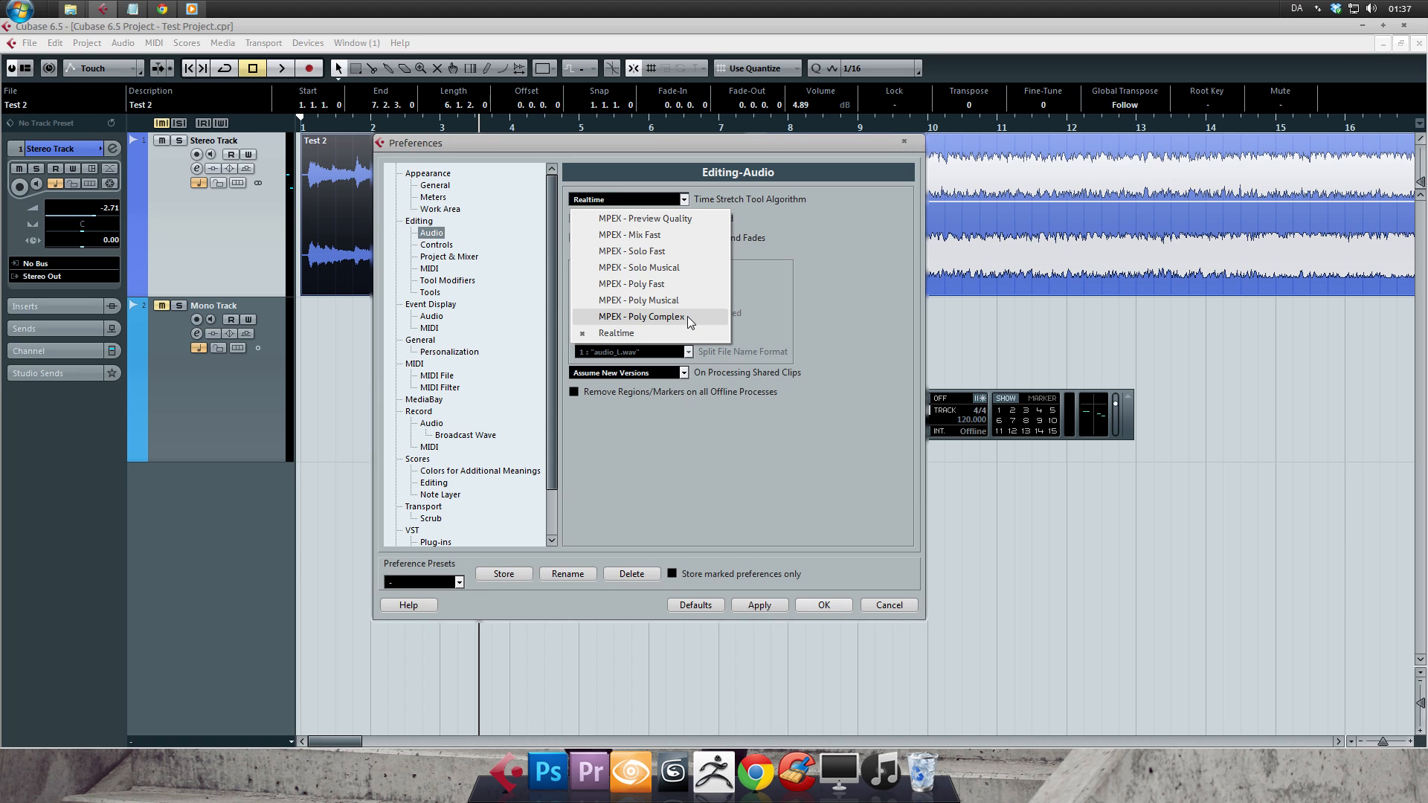
{"action": "left_click", "coordinate": [684, 336]}
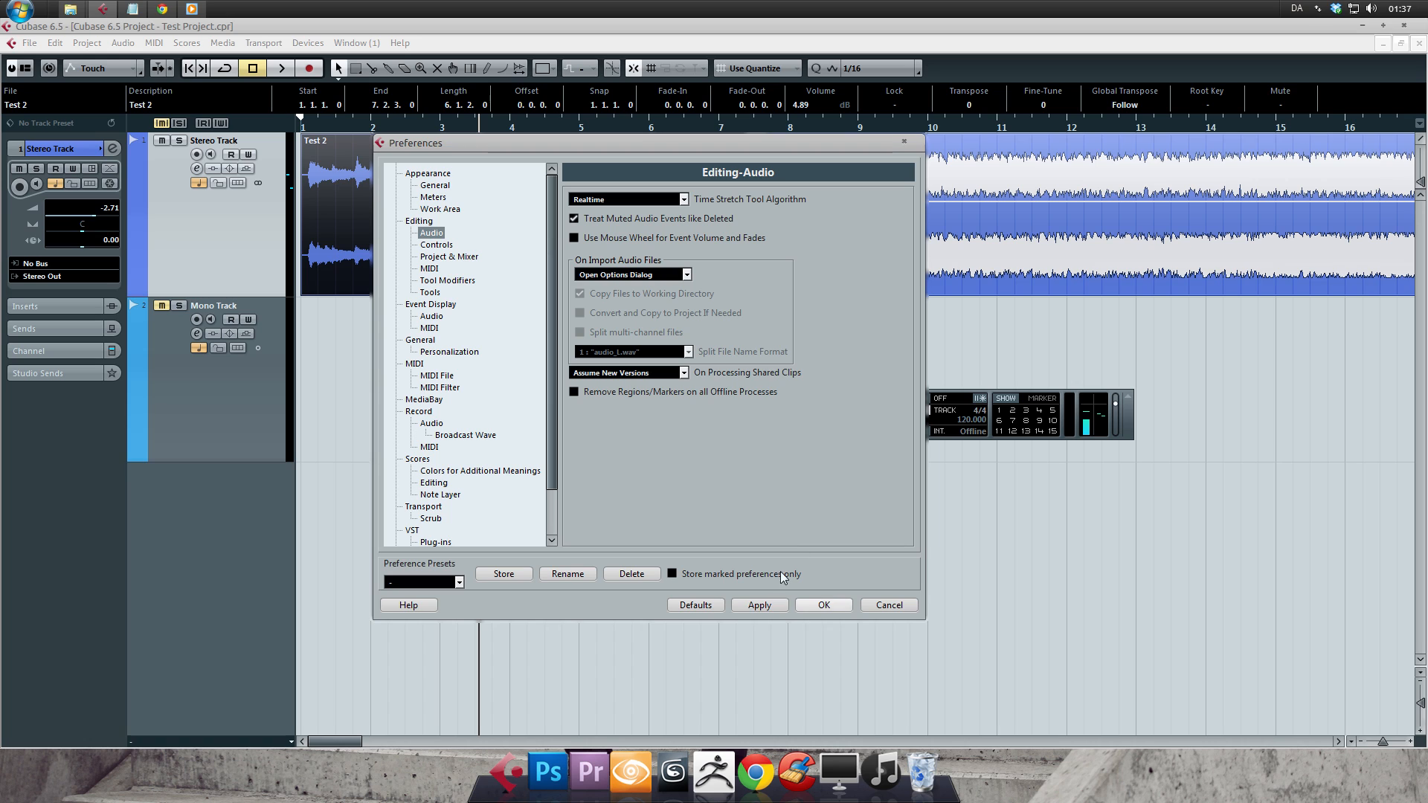
{"action": "left_click", "coordinate": [821, 605]}
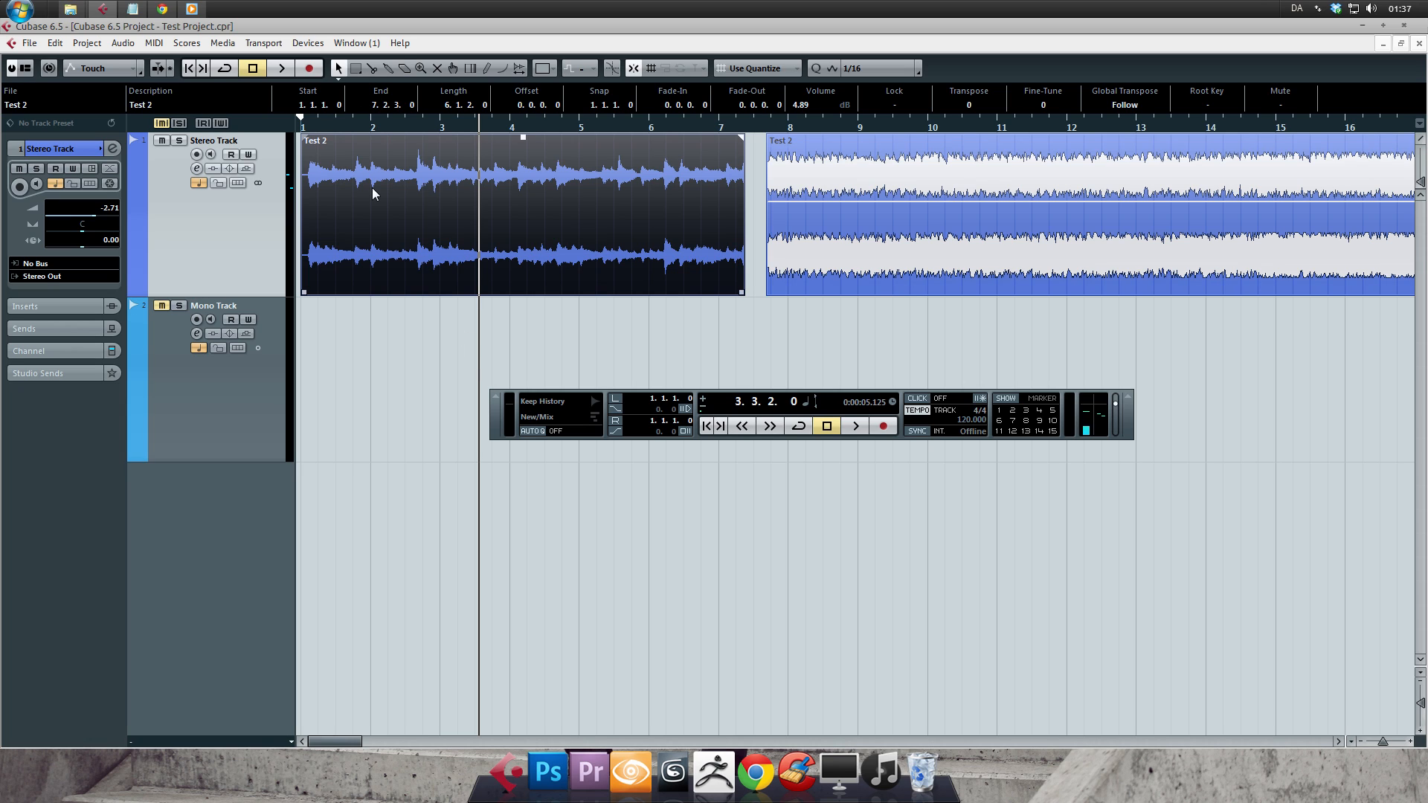
- Cycle the Object Selection tool through its sizing modes twice, ending on Normal Sizing
{"action": "key", "text": "1"}
{"action": "key", "text": "1"}
{"action": "key", "text": "1"}
{"action": "key", "text": "1"}
{"action": "key", "text": "1"}
{"action": "key", "text": "1"}
- Activate the Range Selection tool and hide the floating transport panel
{"action": "left_click", "coordinate": [357, 68]}
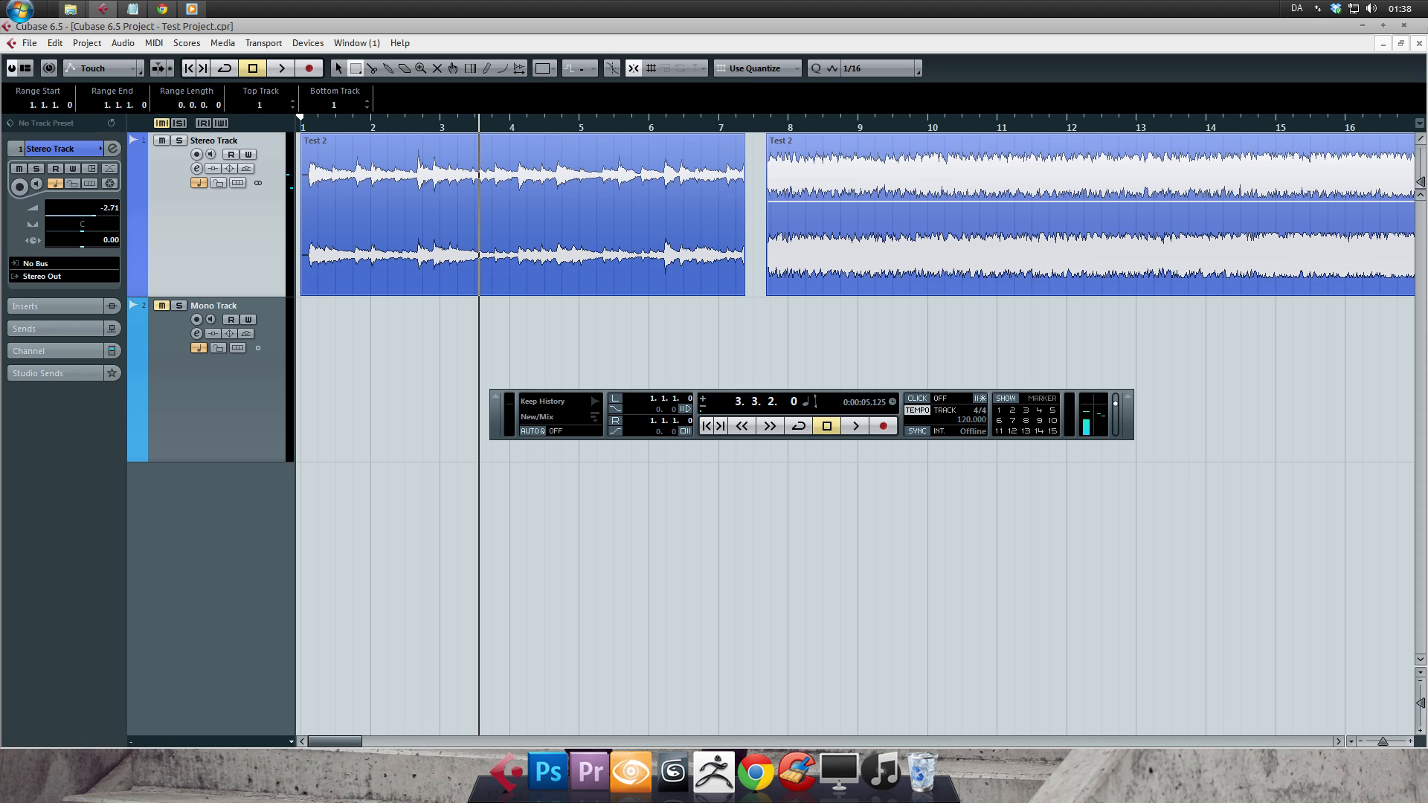
{"action": "key", "text": "F2"}
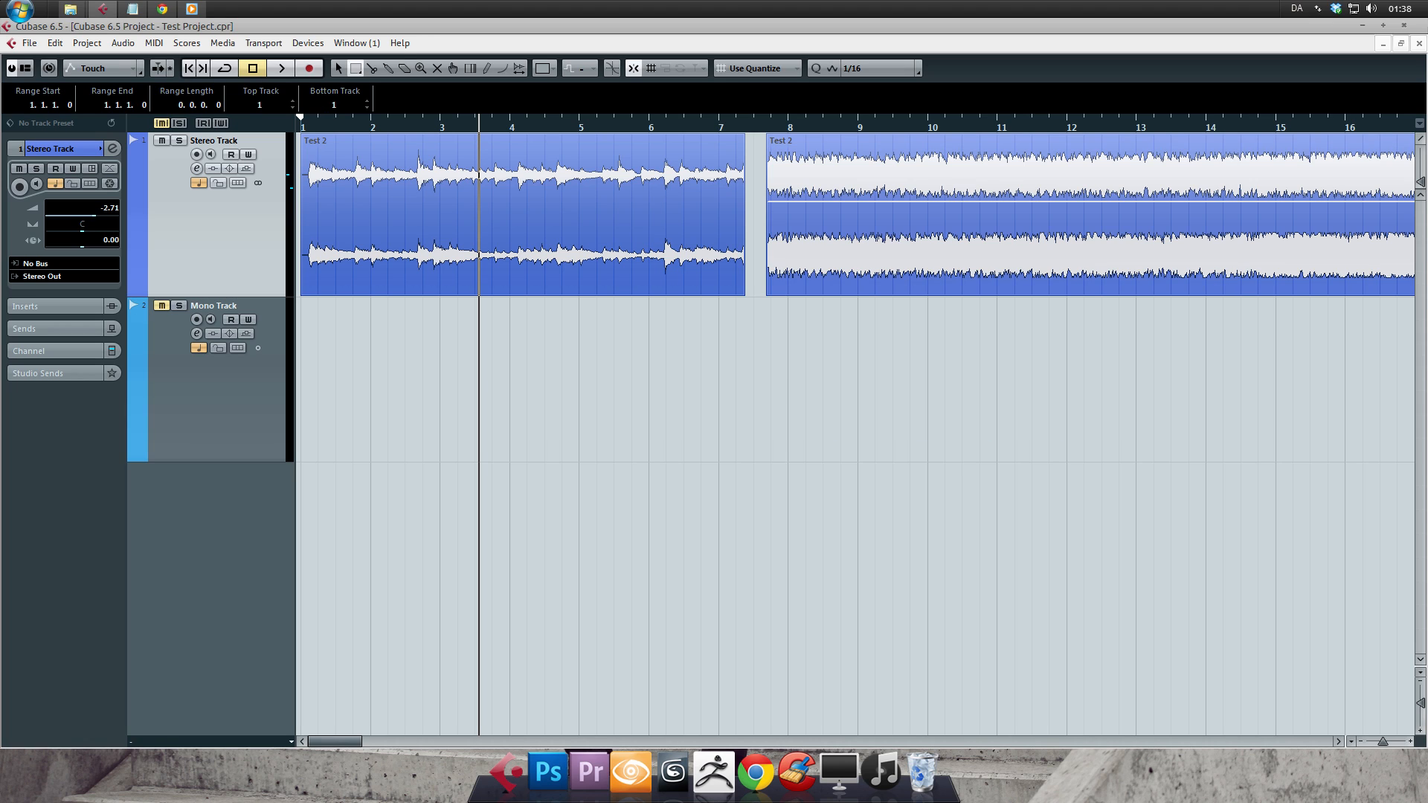
- Delete the range from 3.3.3.0 to 9.3.4.0 across both Stereo Track events, and undo the deletion
{"action": "left_click_drag", "start_coordinate": [482, 246], "coordinate": [905, 248]}
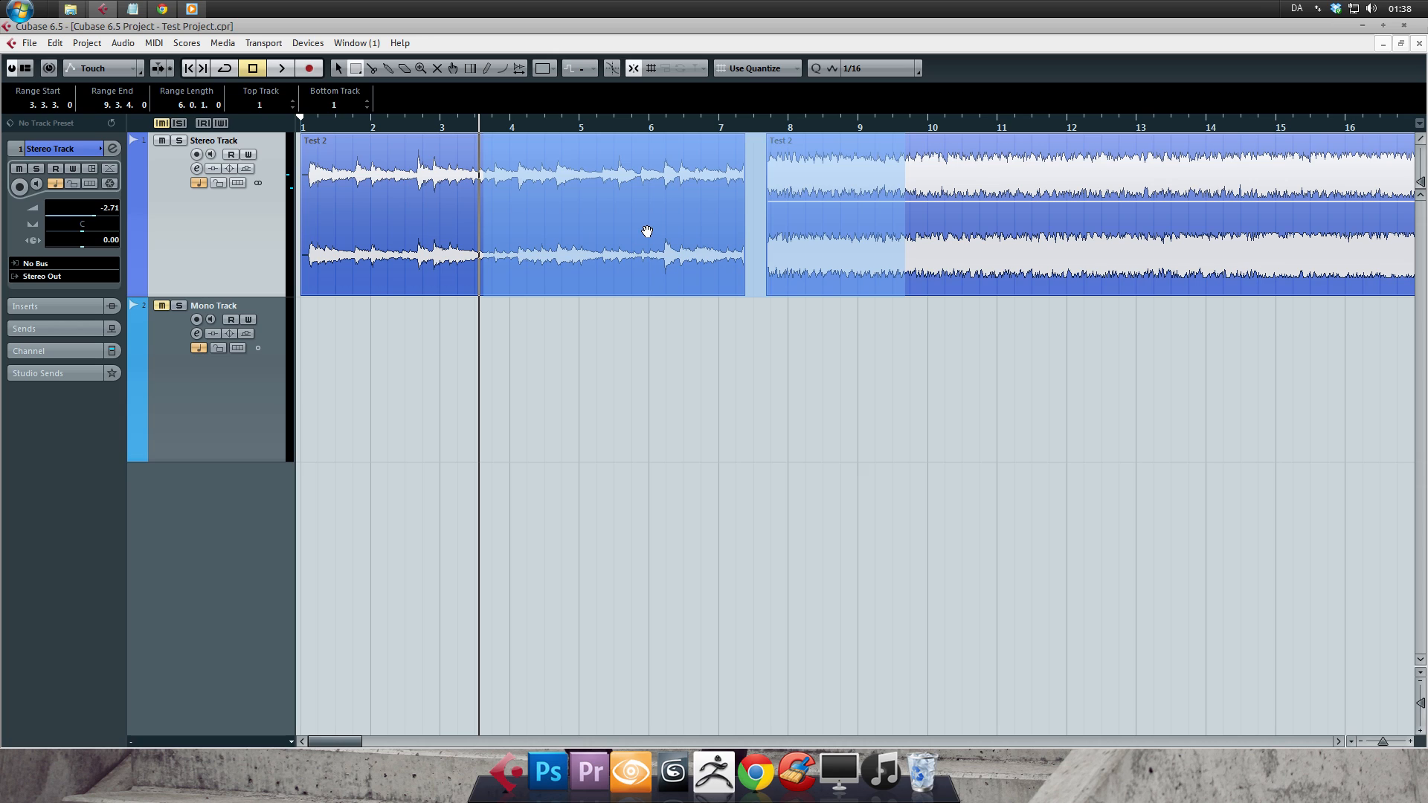
{"action": "key", "text": "Delete"}
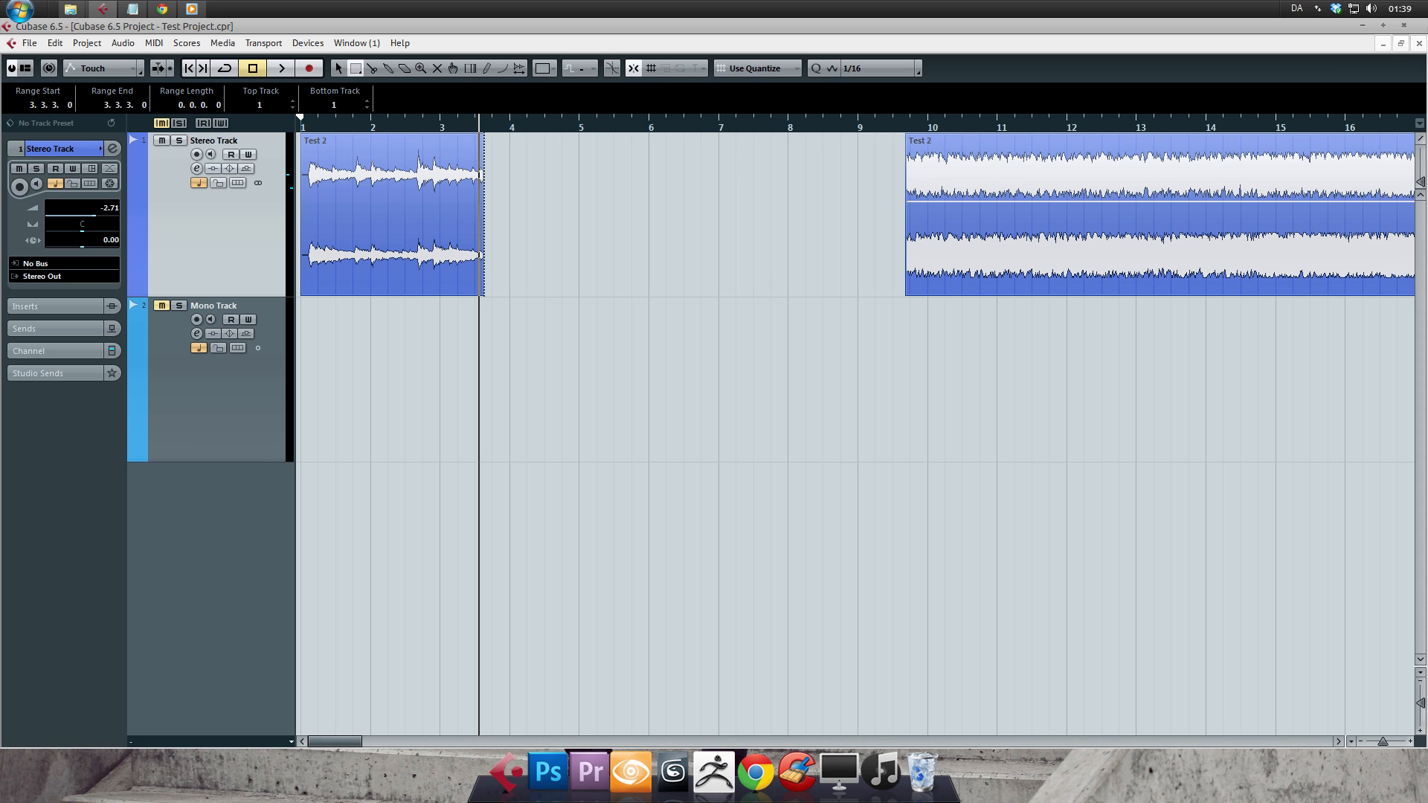
{"action": "key", "text": "ctrl+z"}
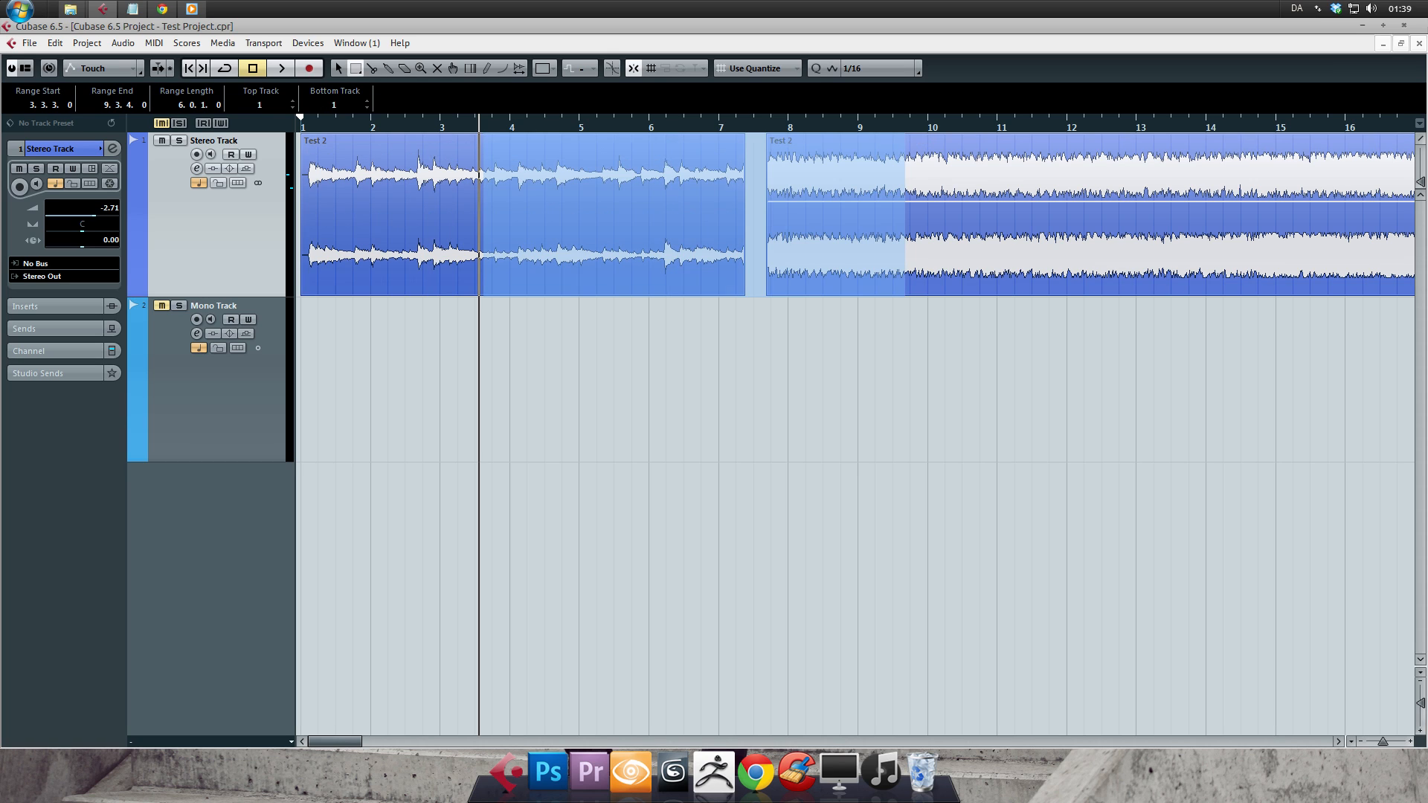
- Select the range from 4.1.3.0 to 5.4.4.0 in the first event and move it to start at 7.1.1.0
{"action": "left_click_drag", "start_coordinate": [520, 270], "coordinate": [644, 282]}
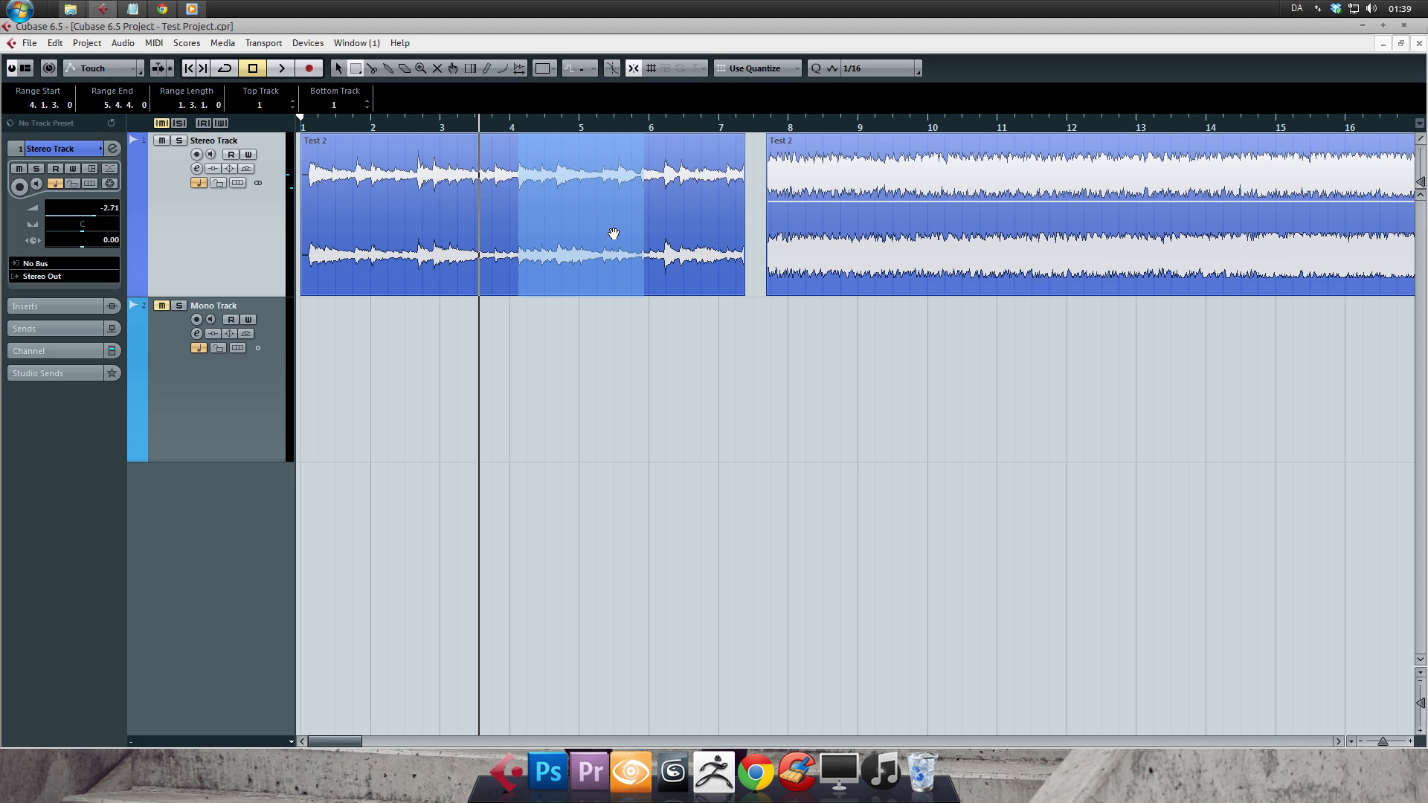
{"action": "left_click_drag", "start_coordinate": [590, 220], "coordinate": [769, 227]}
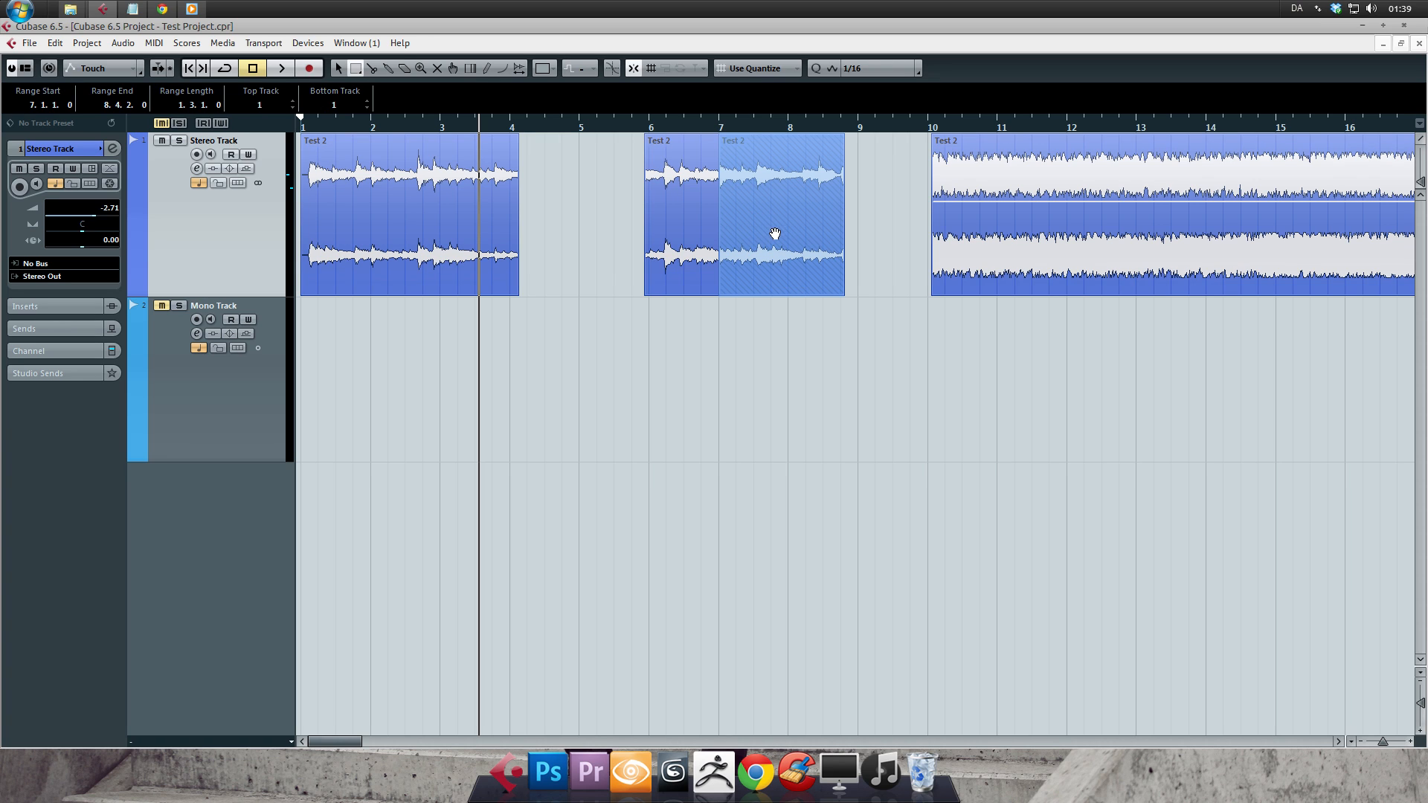
- Return the moved range in the first event to its original start at 4.1.3.0
{"action": "left_click_drag", "start_coordinate": [791, 240], "coordinate": [592, 242]}
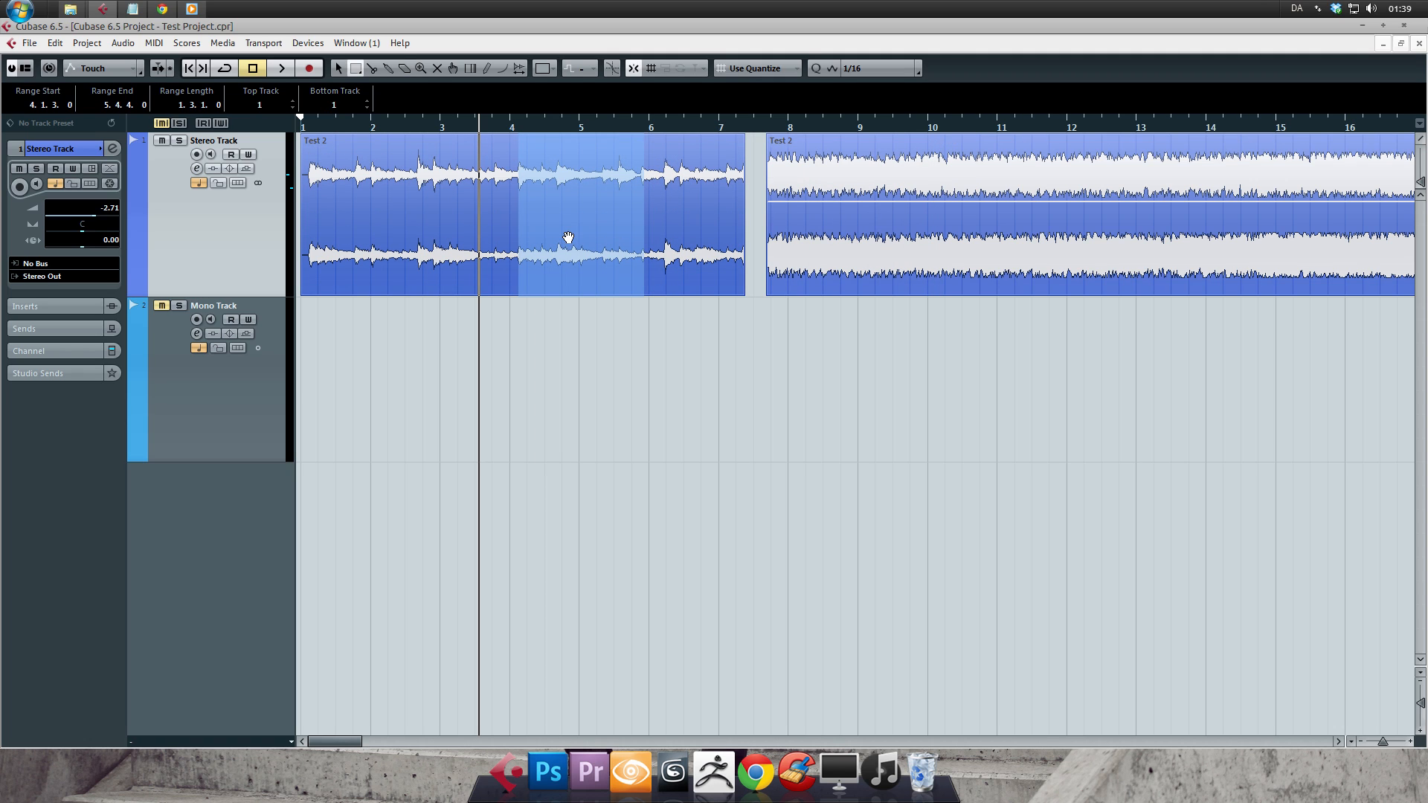
- Copy the selected range onto the Mono Track at 4.4.3.0, and undo the copy
{"action": "left_click_drag", "start_coordinate": [571, 233], "coordinate": [622, 347]}
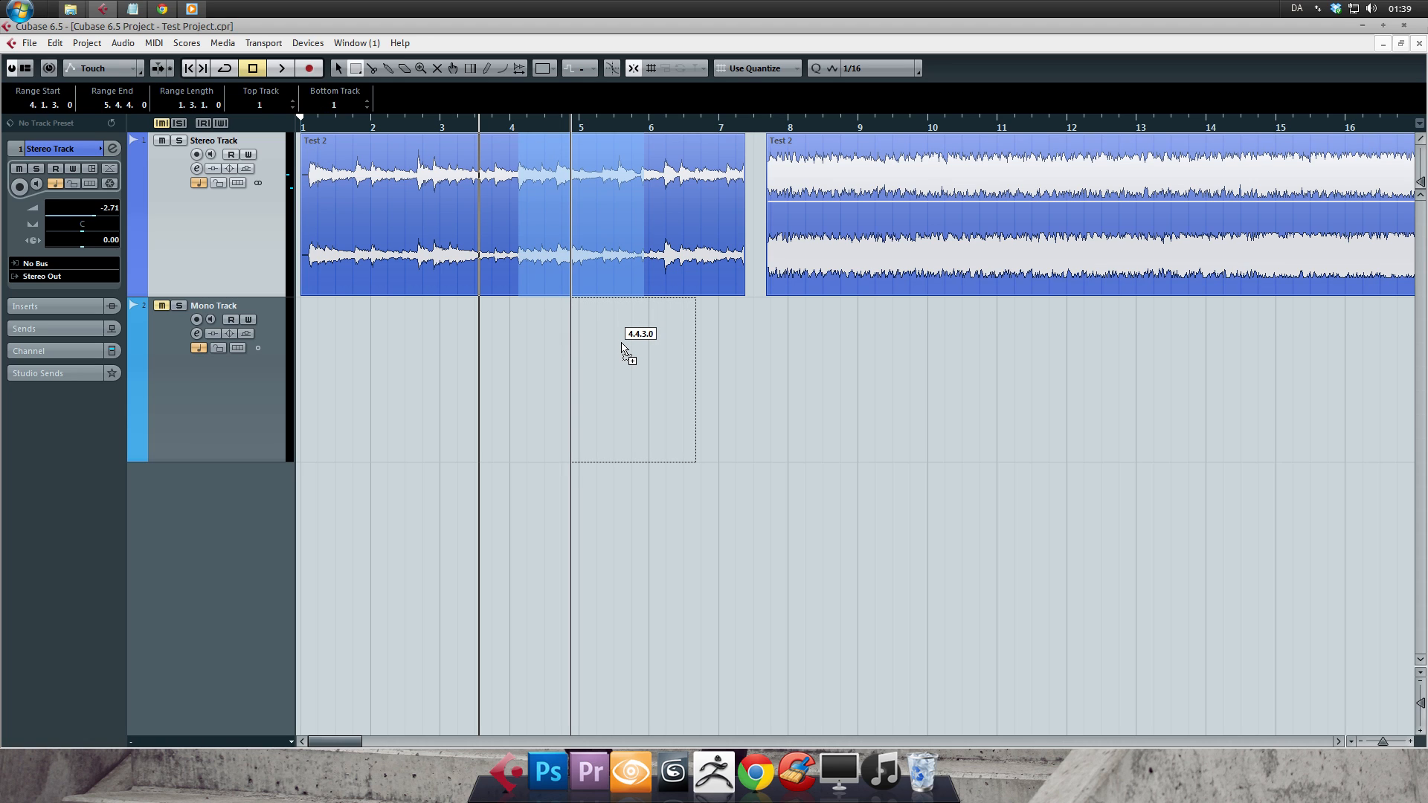
{"action": "left_click_drag", "start_coordinate": [622, 347], "coordinate": [623, 347]}
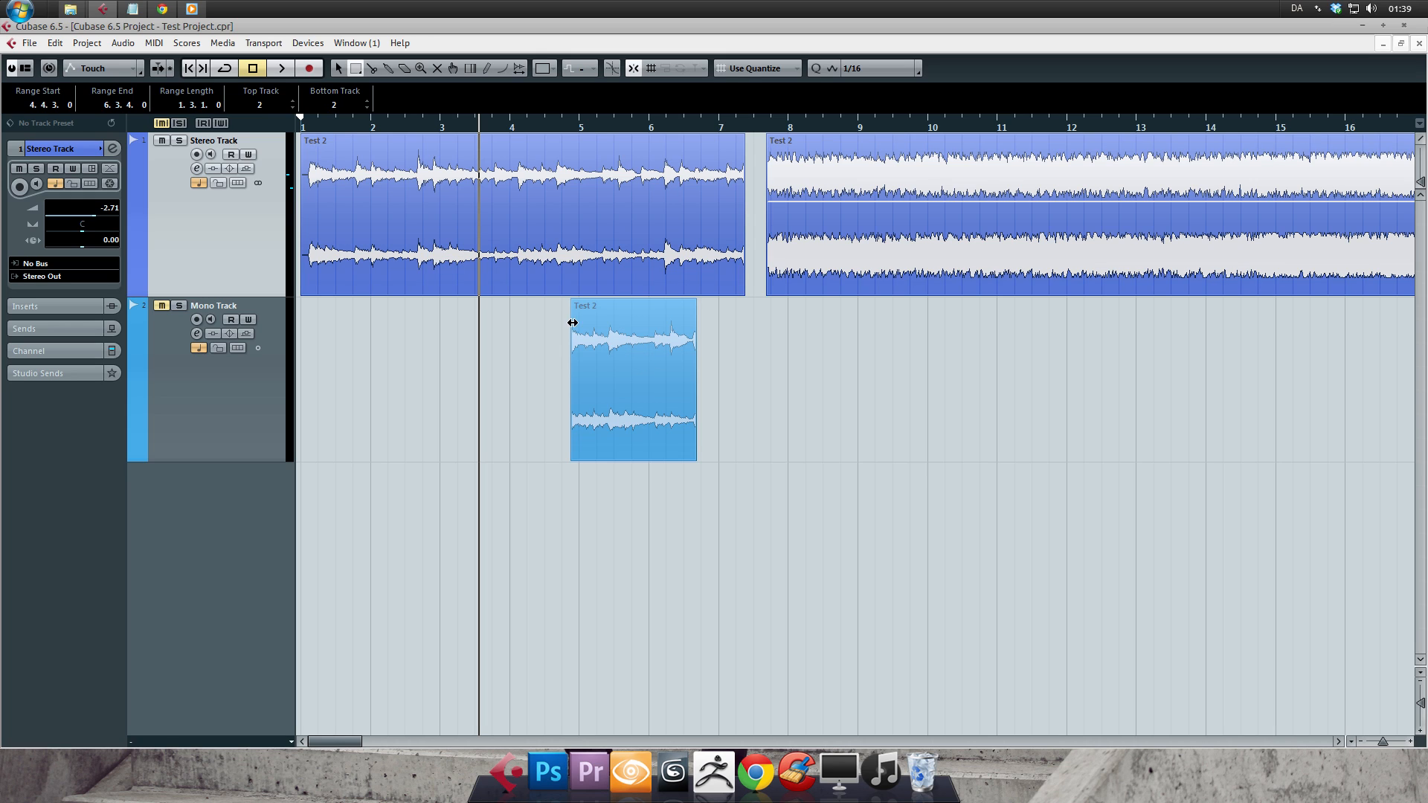
{"action": "key", "text": "ctrl+z"}
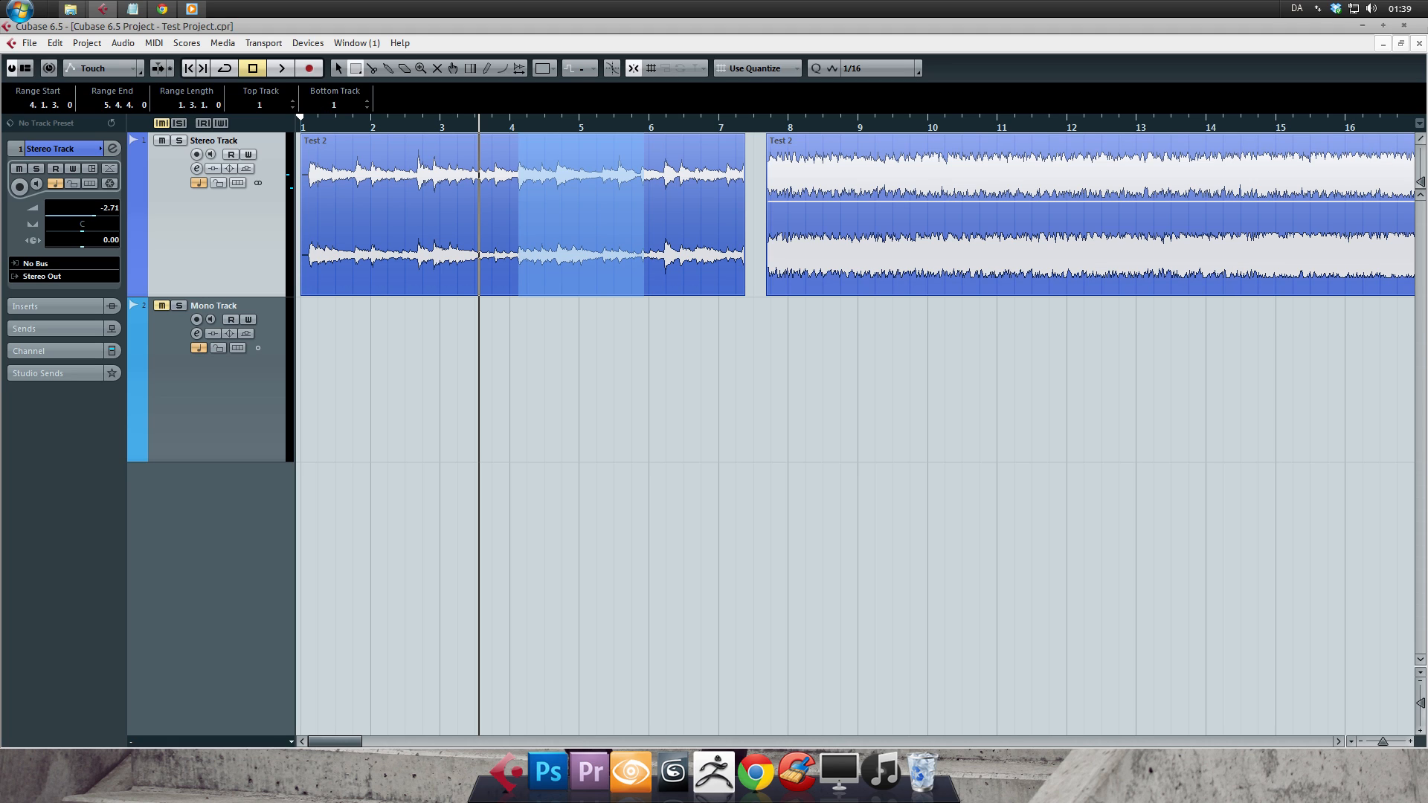
- Resize the selected range in the first event by its edges, ending with a start at 2.1.3.0 and an end at 4.4.1.0
{"action": "left_click_drag", "start_coordinate": [518, 216], "coordinate": [435, 215]}
{"action": "mouse_move", "coordinate": [644, 216]}
{"action": "left_mouse_down"}
{"action": "mouse_move", "coordinate": [592, 216]}
{"action": "mouse_move", "coordinate": [710, 216]}
{"action": "mouse_move", "coordinate": [545, 216]}
{"action": "mouse_move", "coordinate": [627, 215]}
{"action": "left_mouse_up"}
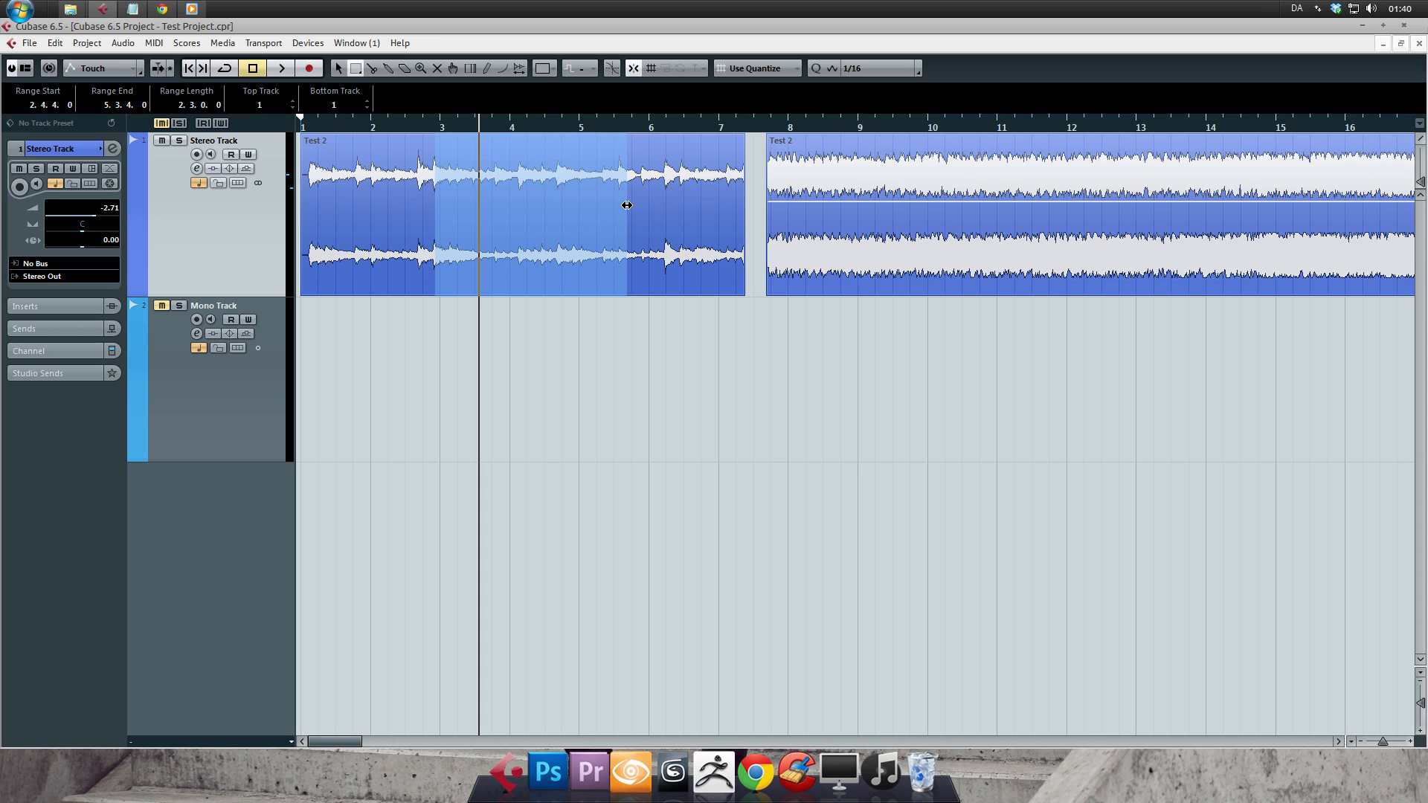
{"action": "left_click_drag", "start_coordinate": [627, 206], "coordinate": [583, 195]}
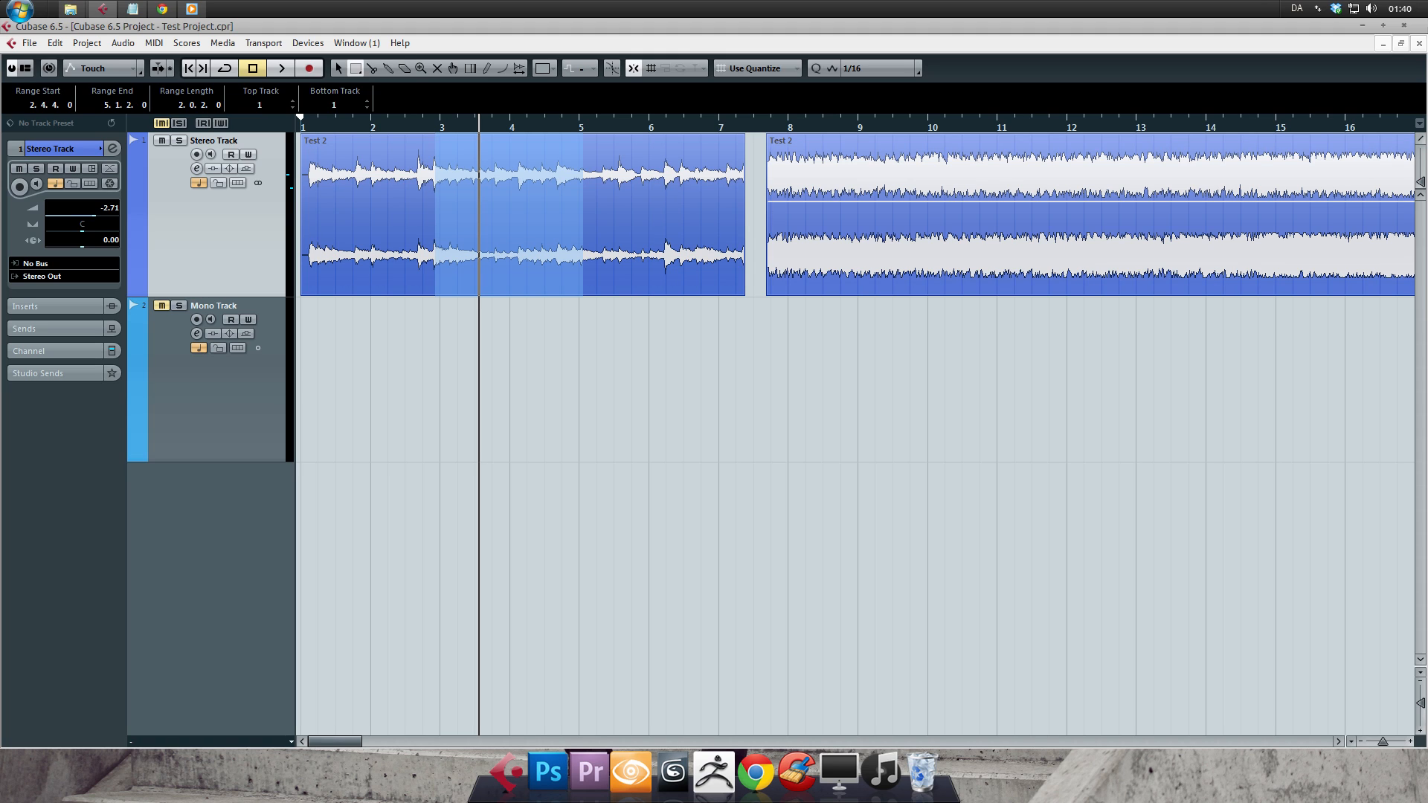
{"action": "left_click_drag", "start_coordinate": [583, 195], "coordinate": [644, 195]}
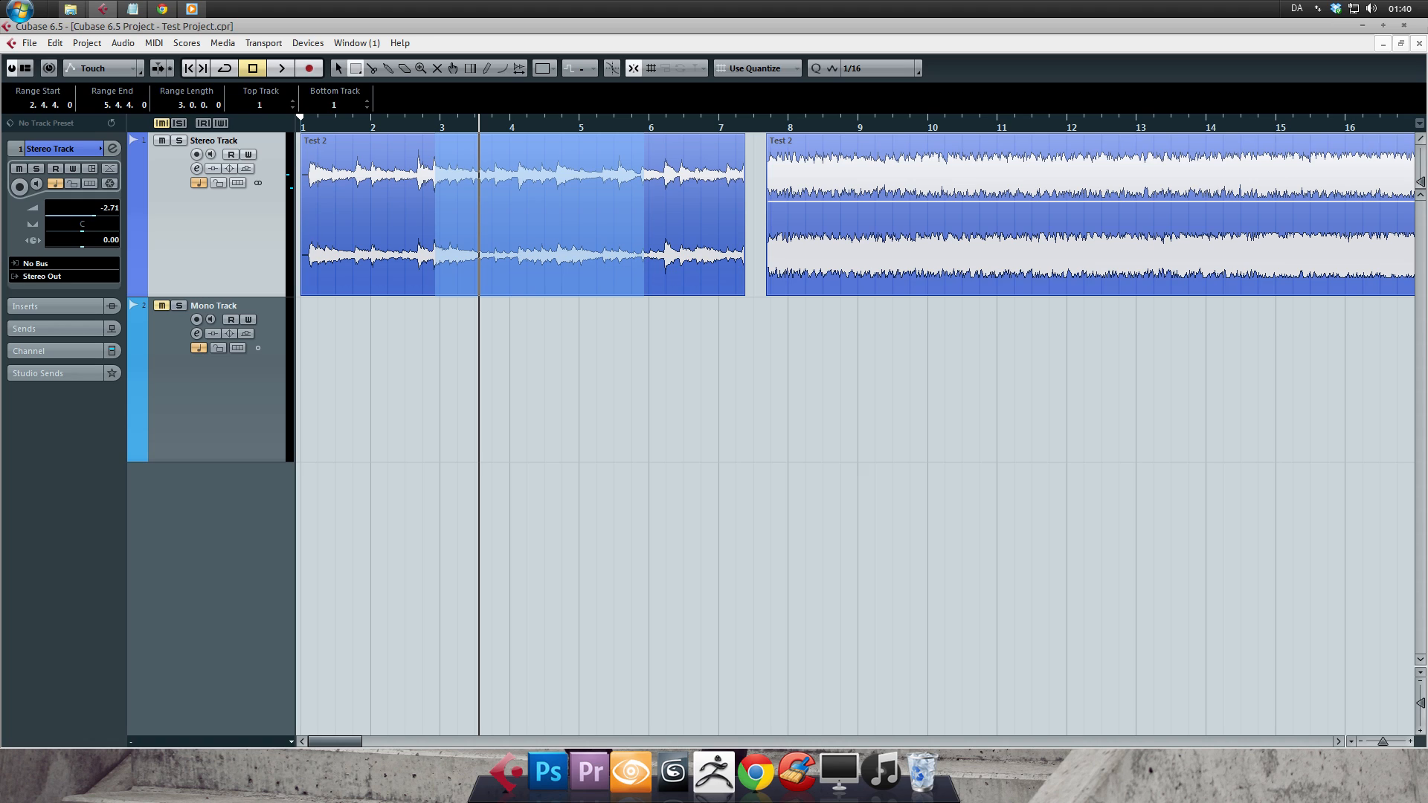
{"action": "left_click_drag", "start_coordinate": [644, 195], "coordinate": [693, 195]}
{"action": "left_click_drag", "start_coordinate": [435, 194], "coordinate": [378, 195]}
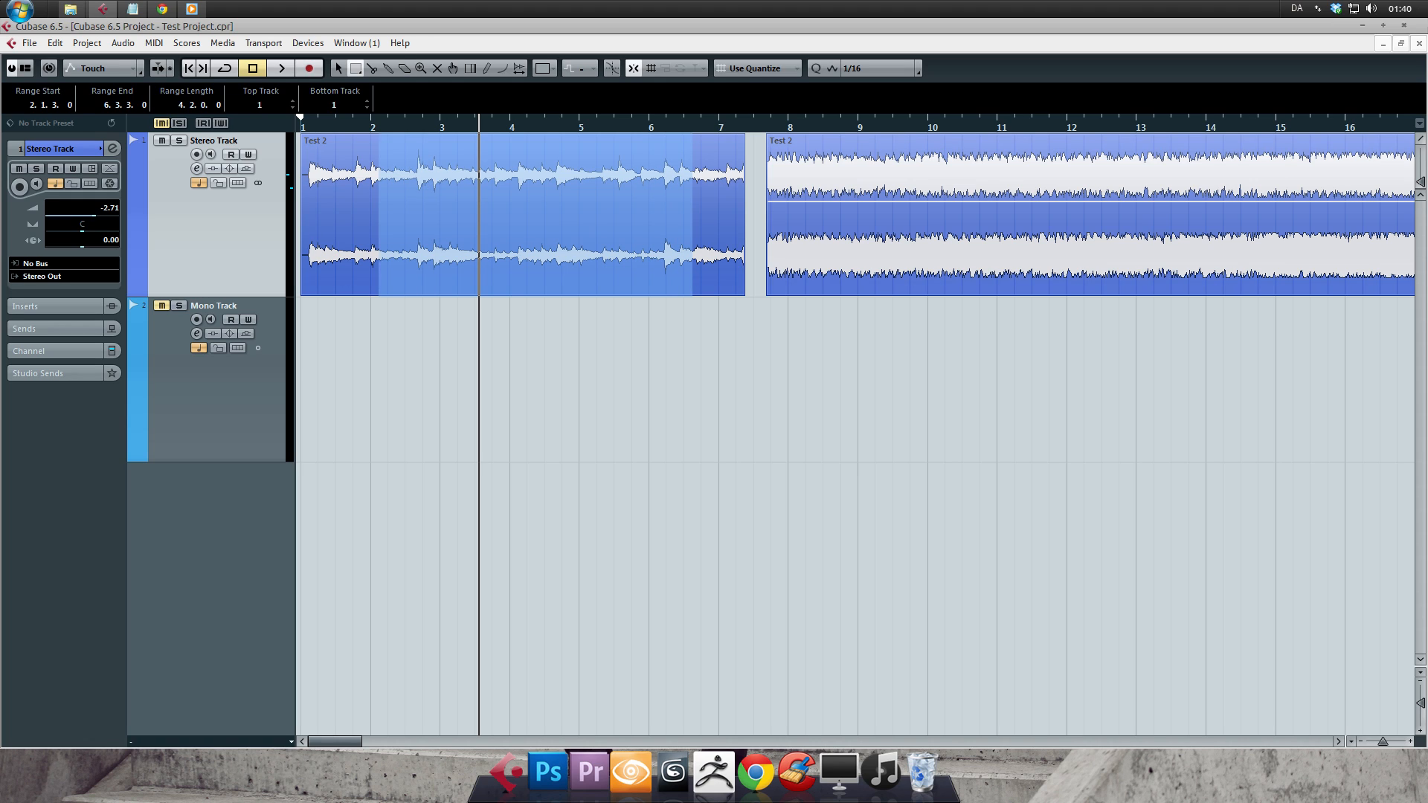
{"action": "left_click_drag", "start_coordinate": [692, 214], "coordinate": [561, 204]}
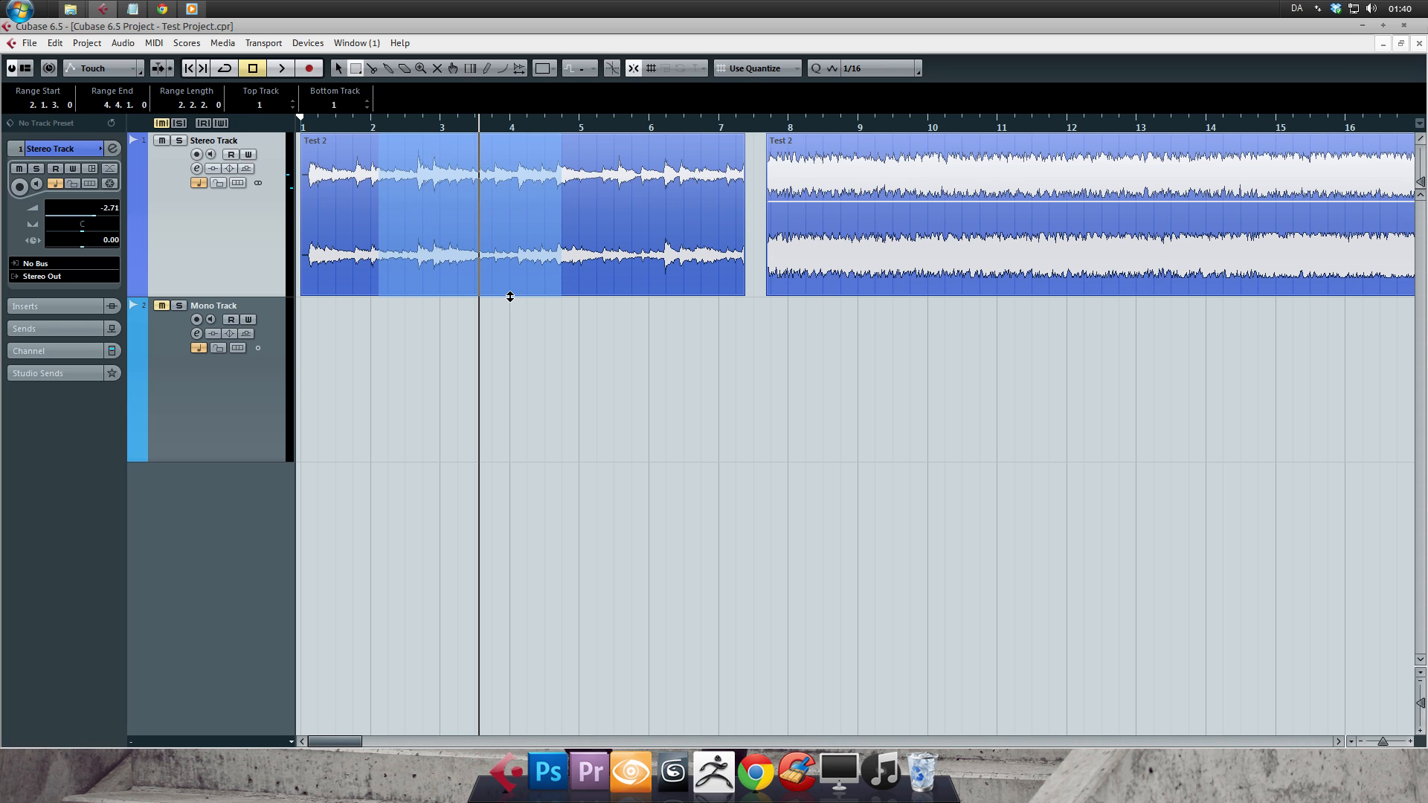
- Extend the range down over the Mono Track, shrink it back and extend it again, finally clearing the range at 5.1.2.0
{"action": "mouse_move", "coordinate": [507, 297]}
{"action": "left_mouse_down"}
{"action": "mouse_move", "coordinate": [507, 322]}
{"action": "mouse_move", "coordinate": [507, 278]}
{"action": "left_mouse_up"}
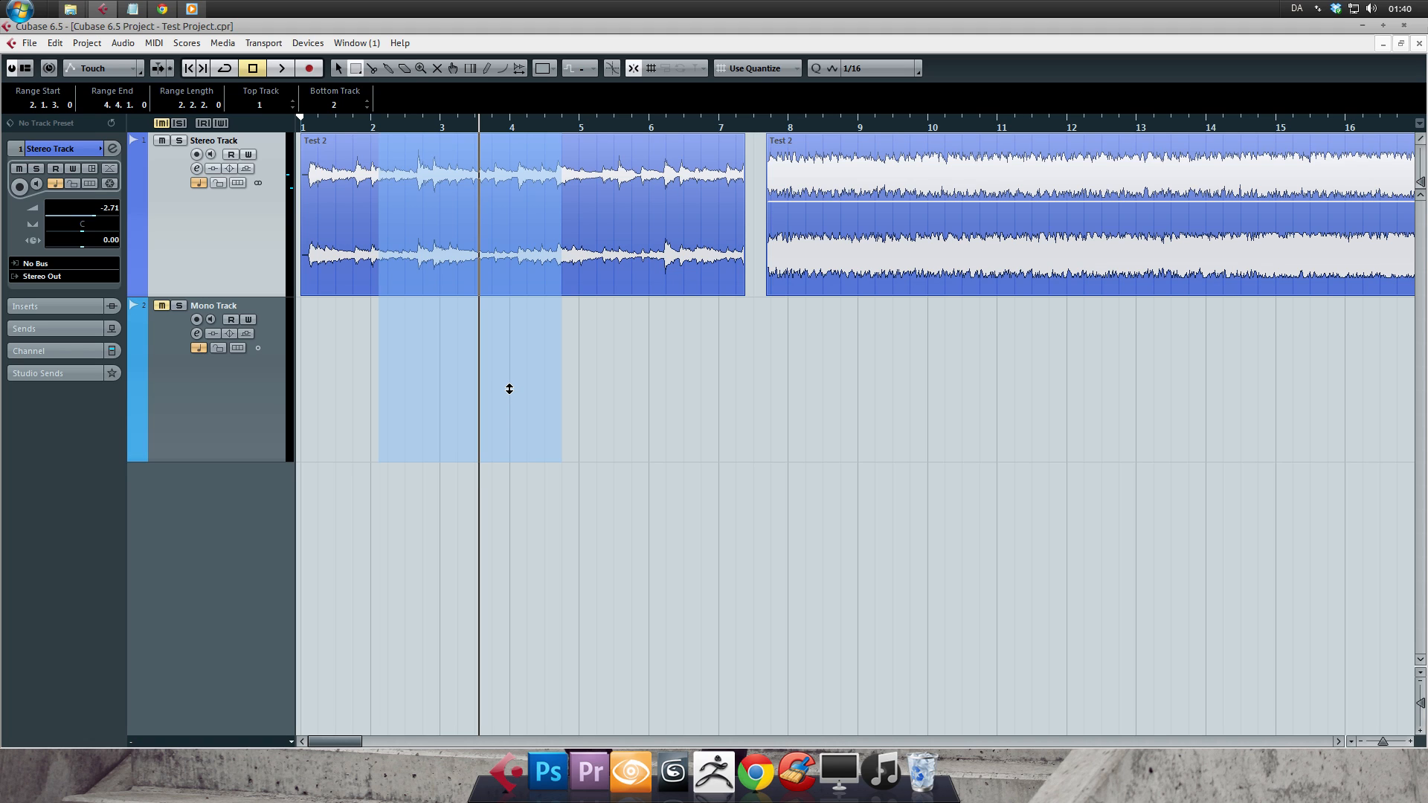
{"action": "left_click_drag", "start_coordinate": [509, 389], "coordinate": [504, 278]}
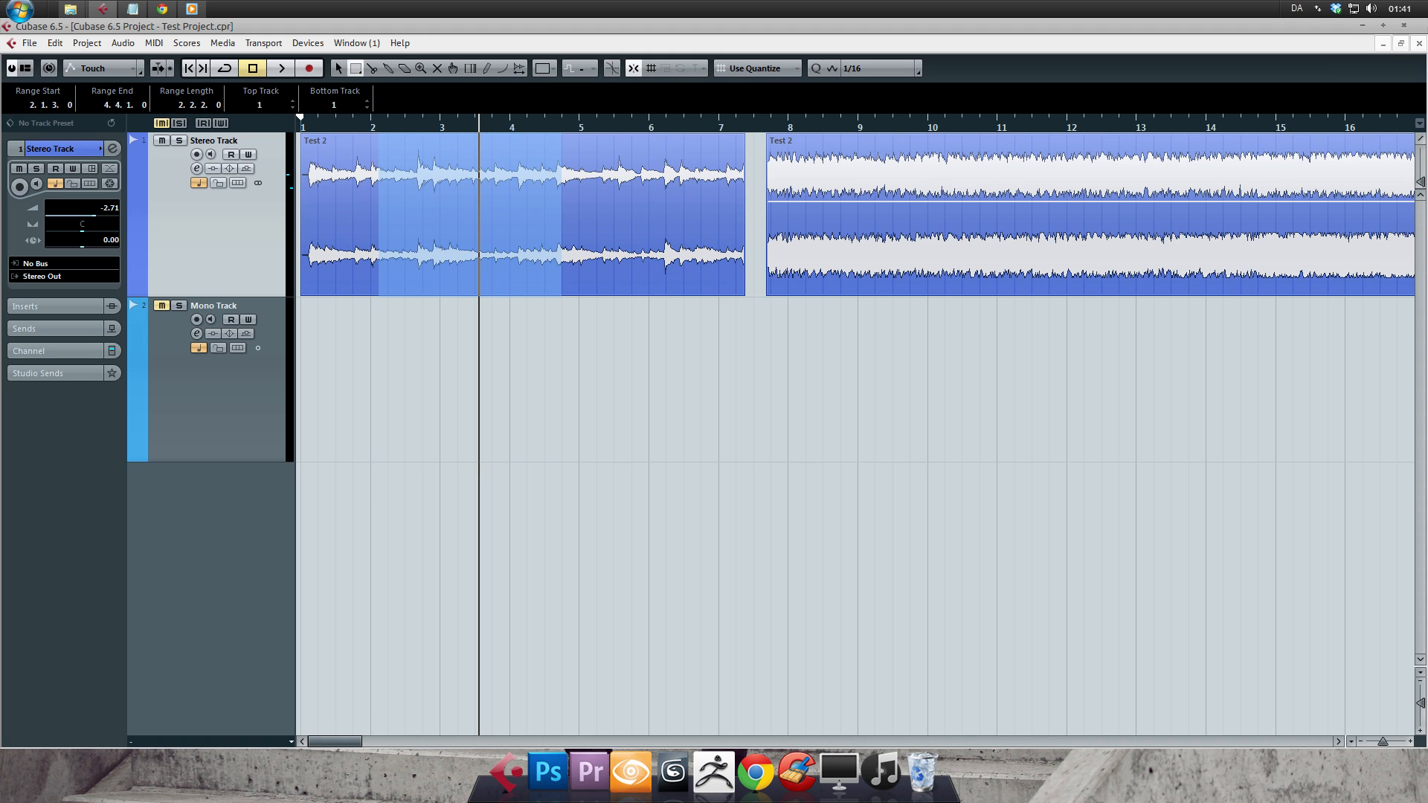
{"action": "left_click", "coordinate": [499, 374], "text": "ctrl"}
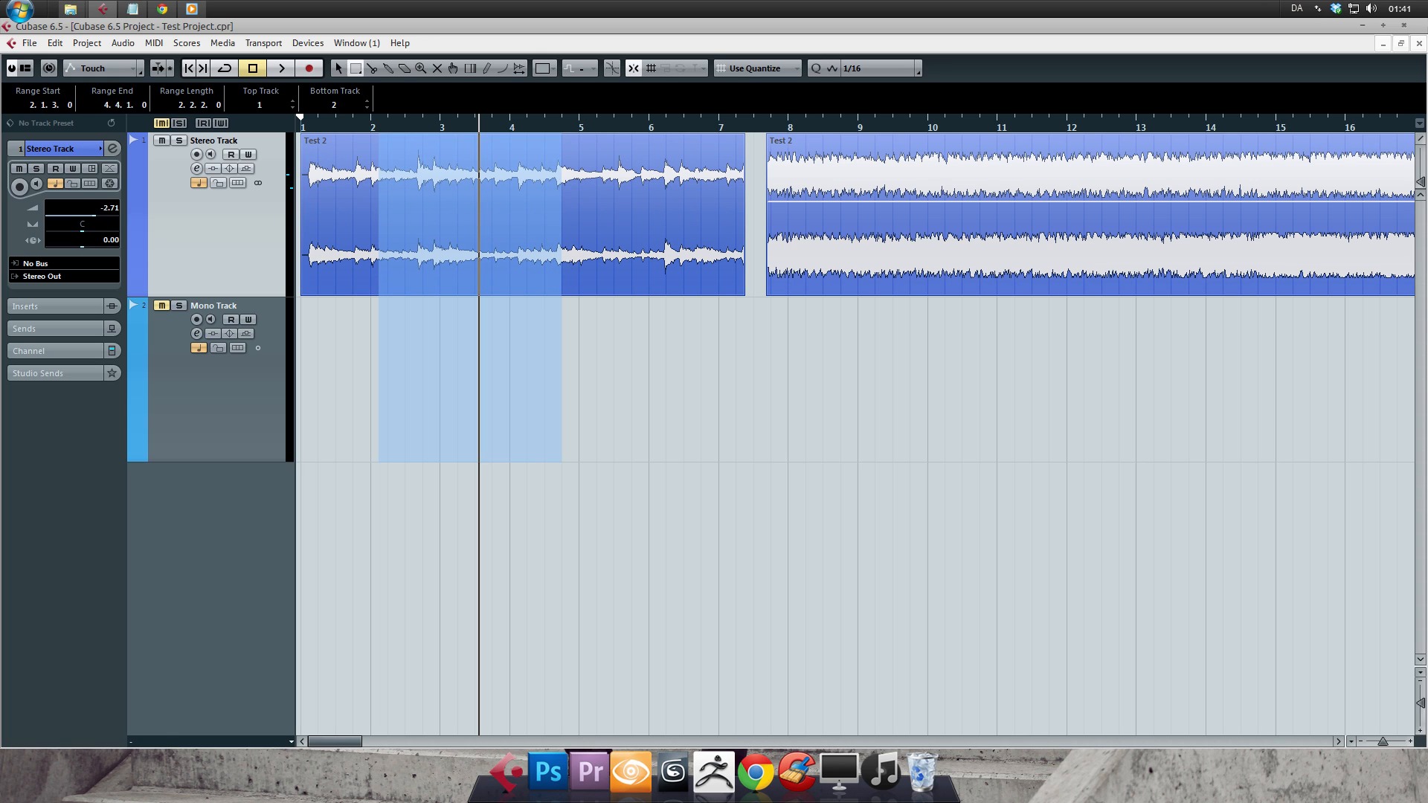
{"action": "left_click", "coordinate": [584, 216]}
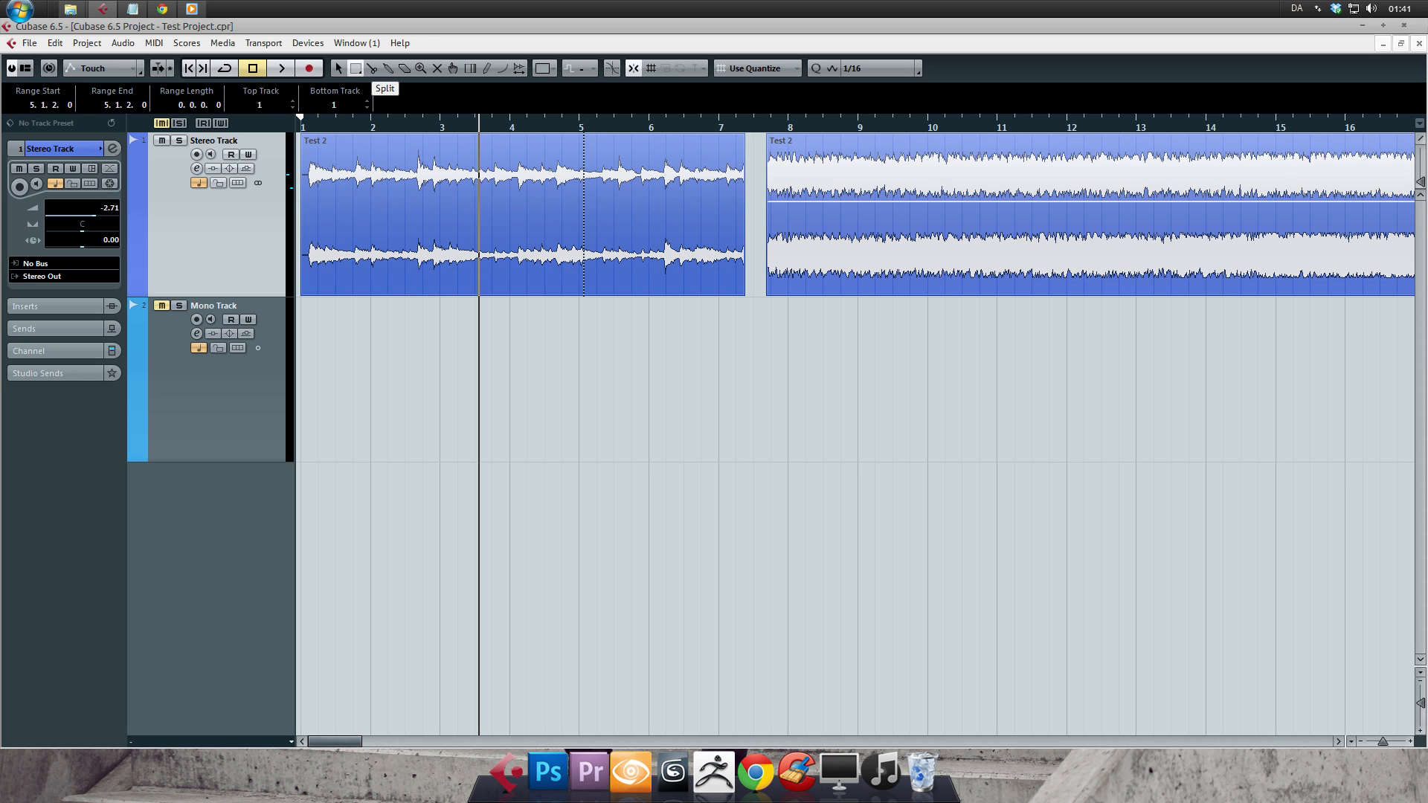
- Split the first event just after bar 4 with the Split tool and shift the split-off part slightly later
{"action": "left_click", "coordinate": [371, 68]}
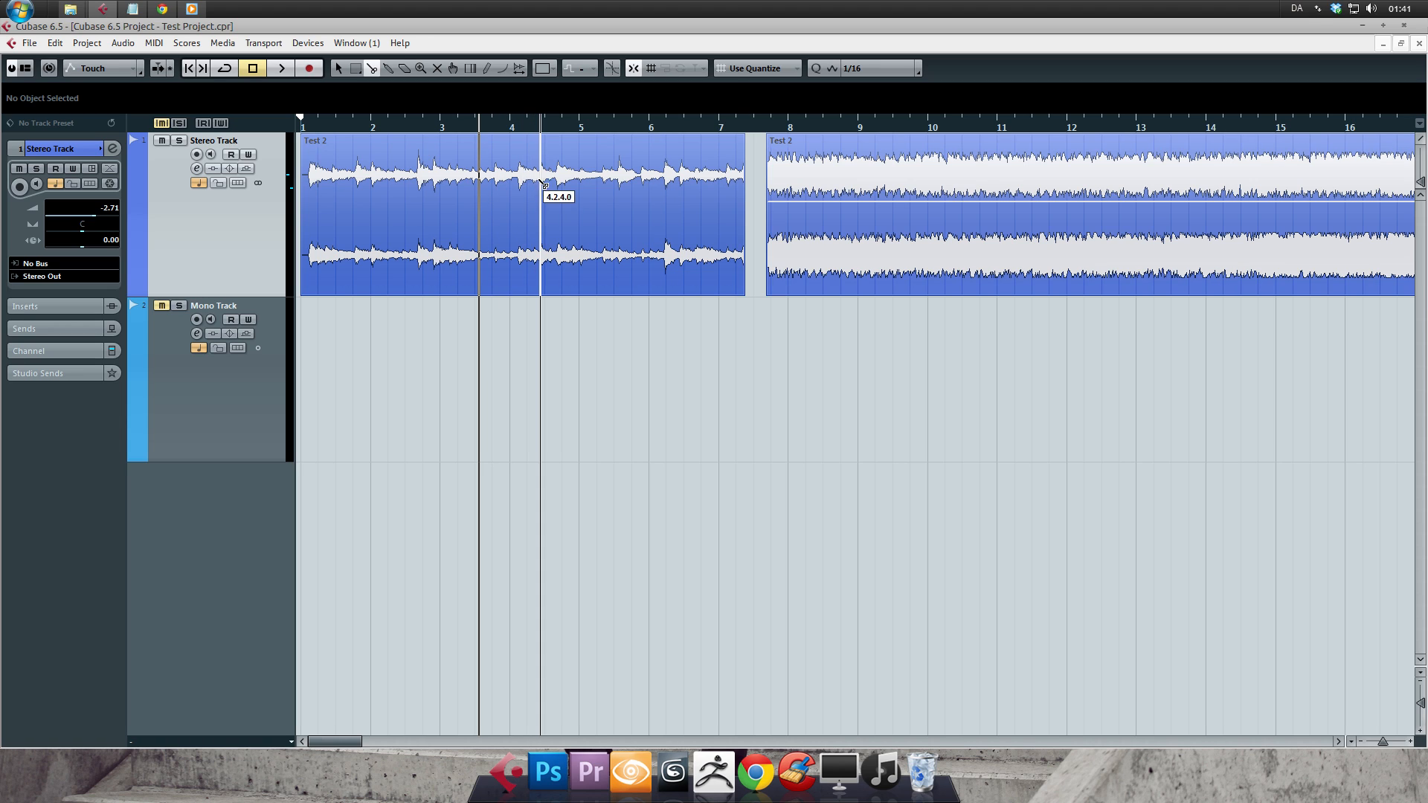
{"action": "left_click", "coordinate": [515, 182]}
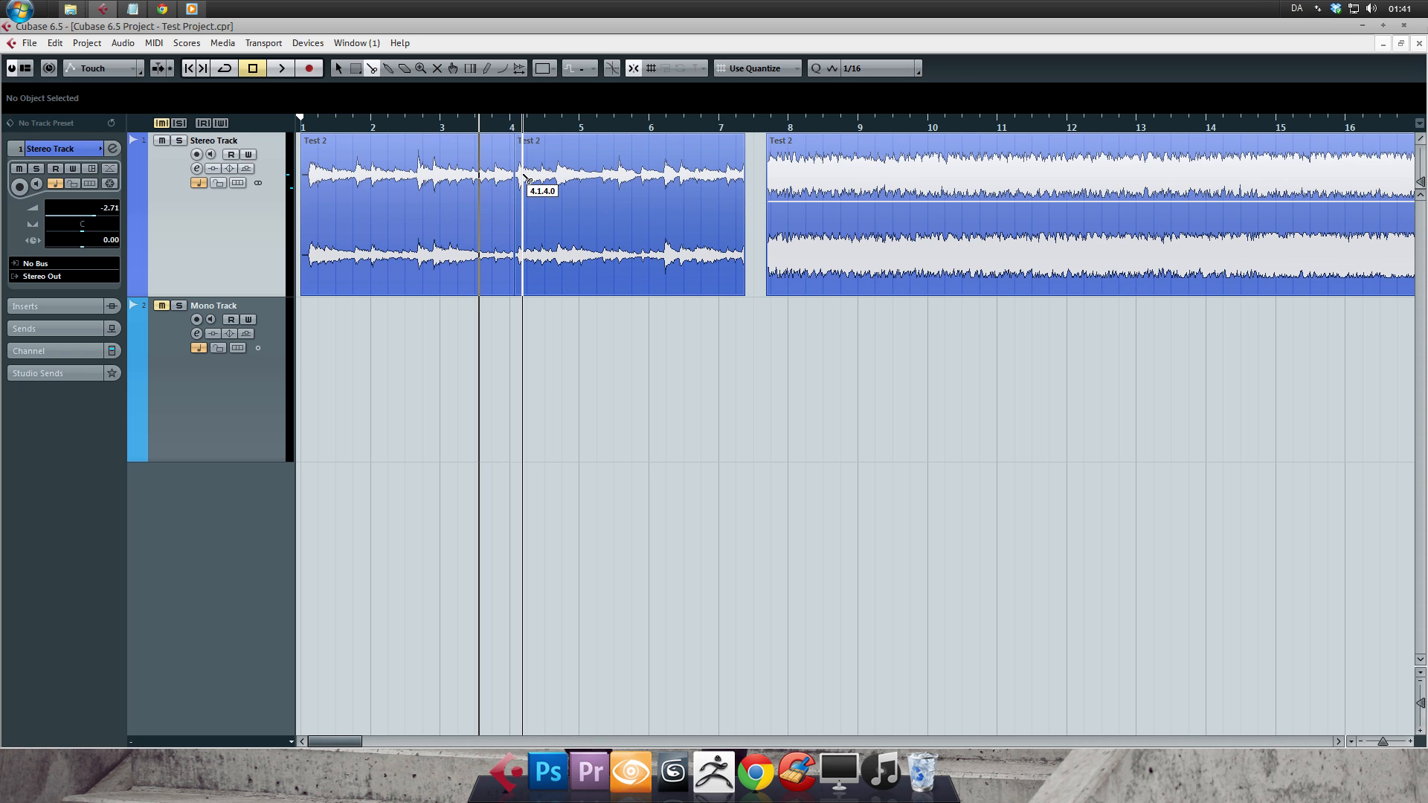
{"action": "key", "text": "1"}
{"action": "left_click_drag", "start_coordinate": [540, 191], "coordinate": [565, 194]}
- Give the split-off part a short fade-in and delete the part, repeating the deletion after an undo
{"action": "left_click_drag", "start_coordinate": [544, 140], "coordinate": [560, 181]}
{"action": "key", "text": "Delete"}
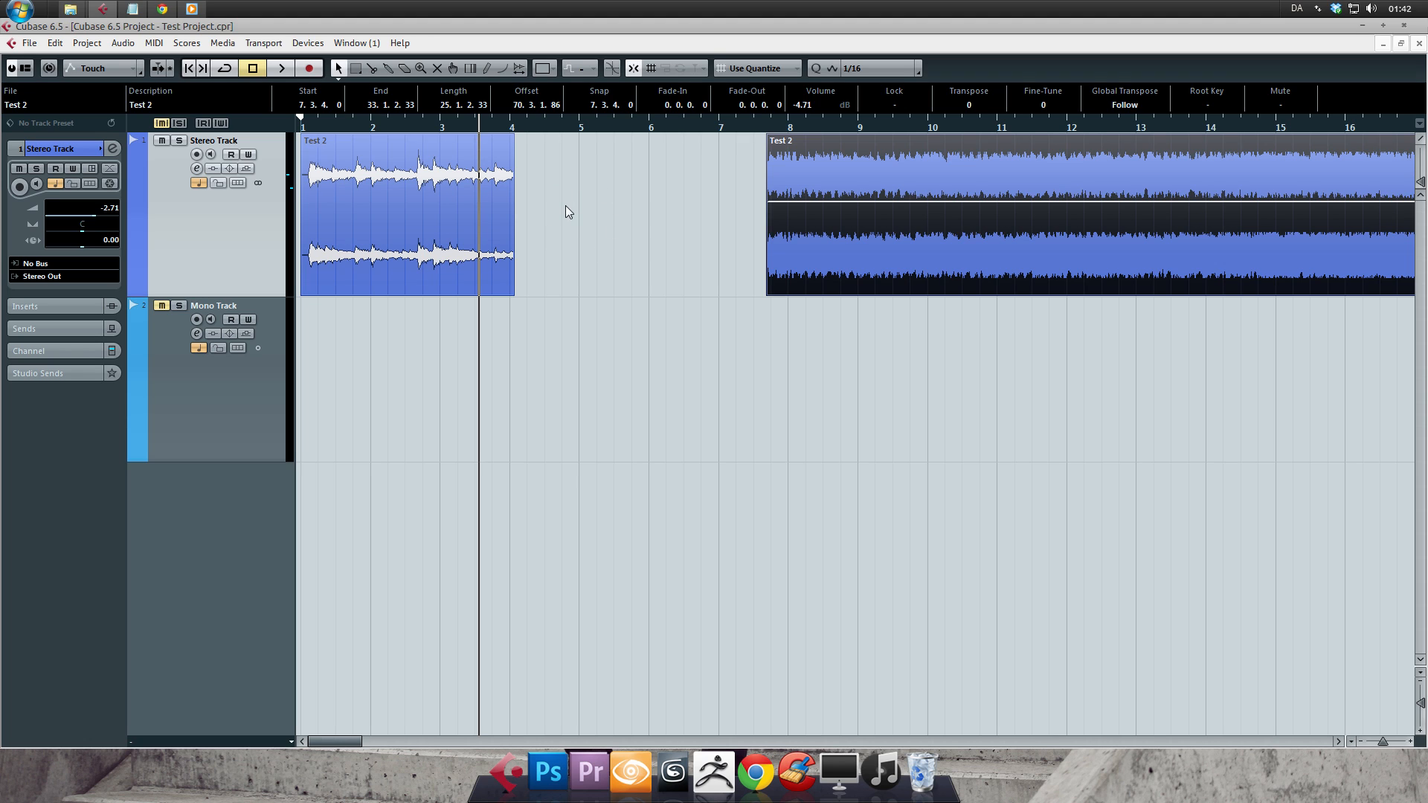
{"action": "key", "text": "ctrl+z"}
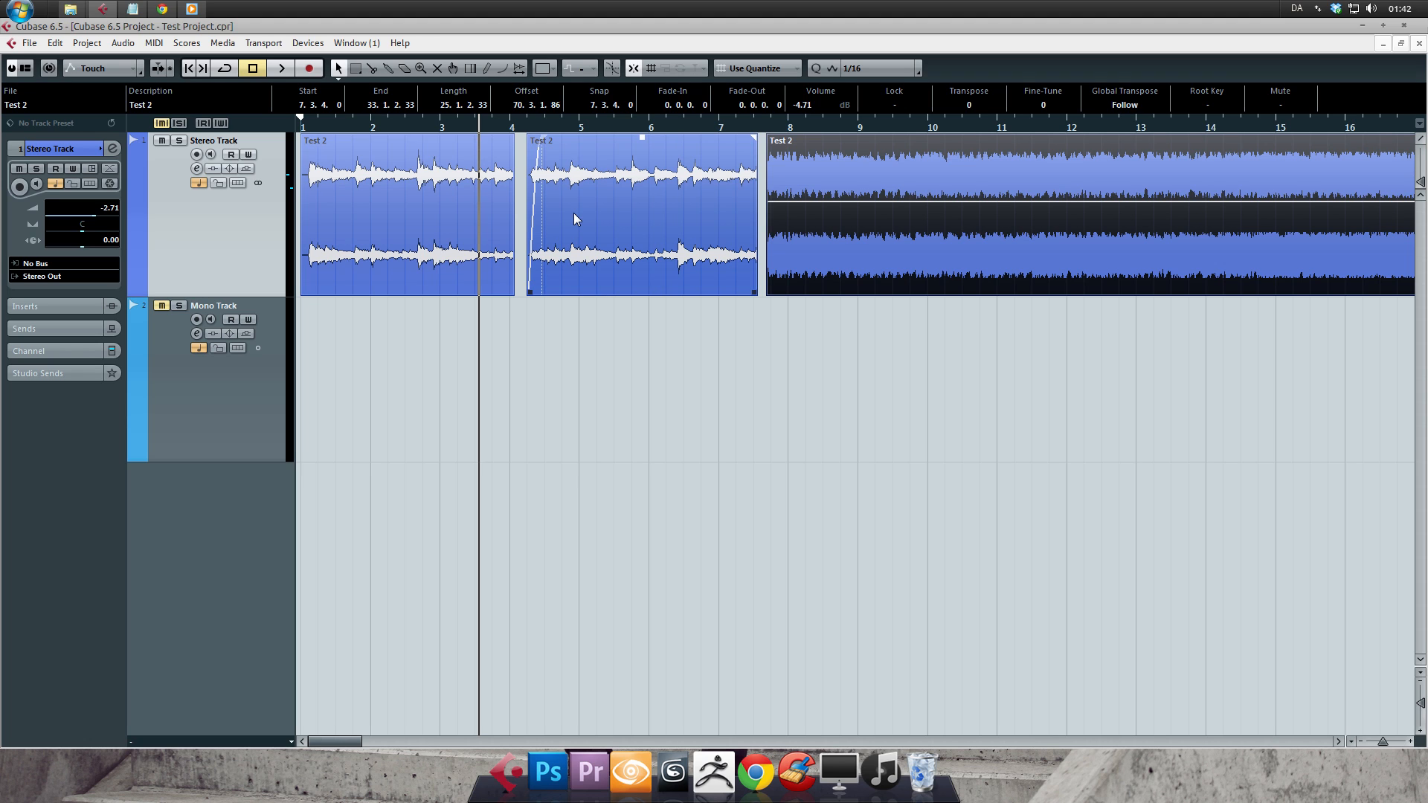
{"action": "left_click", "coordinate": [573, 212]}
{"action": "key", "text": "Delete"}
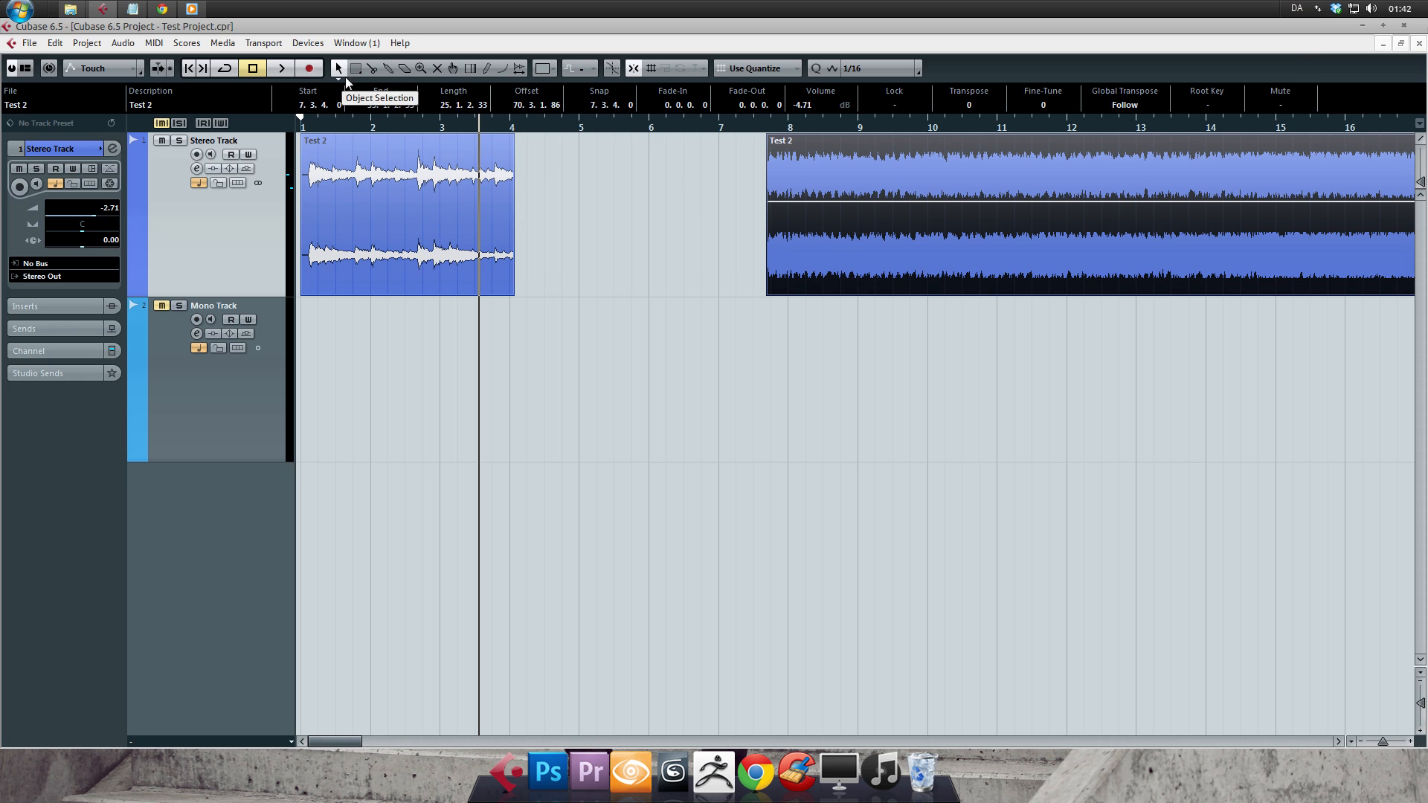
- Extend the end of the first event to 7.2.1.0 with the Object Selection tool
{"action": "left_click", "coordinate": [451, 249]}
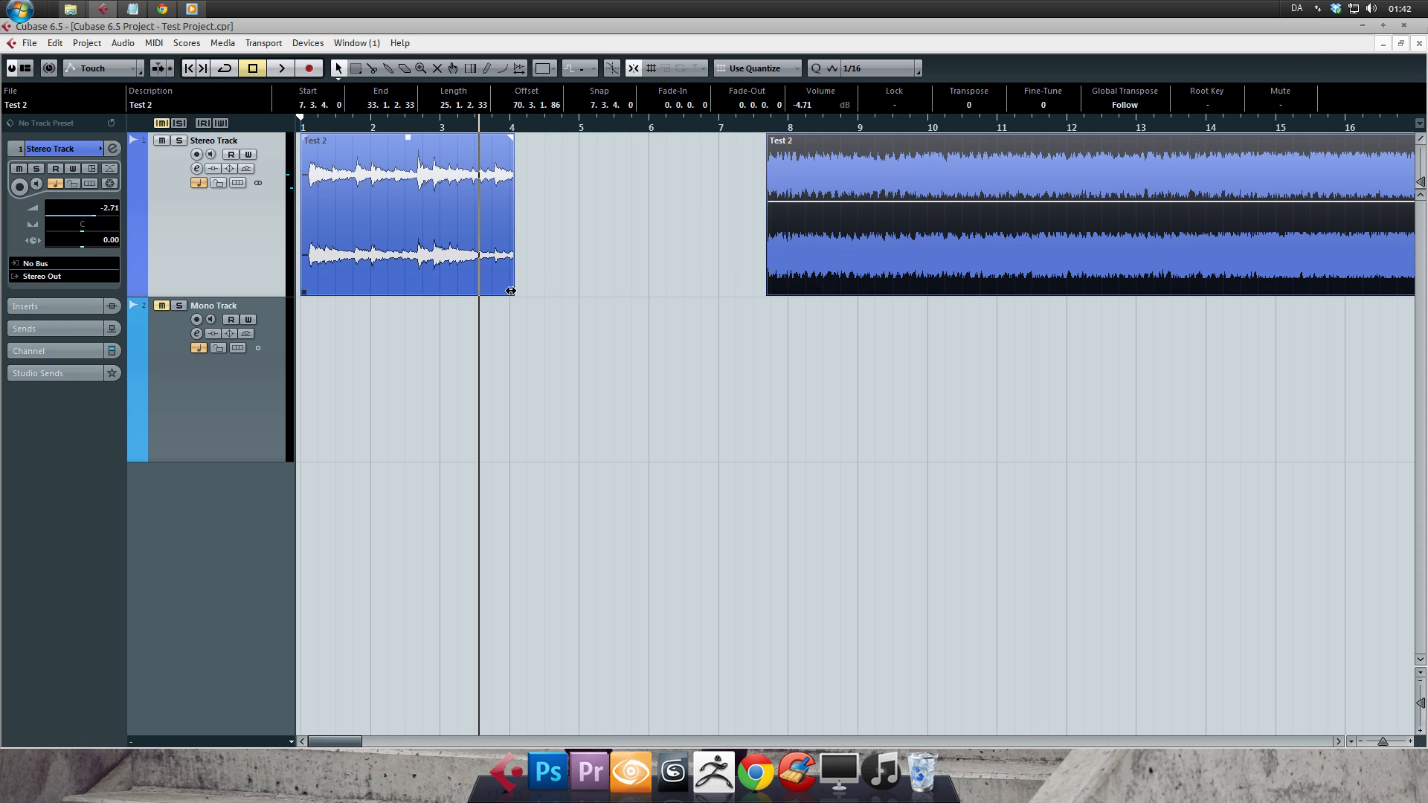
{"action": "left_click_drag", "start_coordinate": [511, 291], "coordinate": [735, 237]}
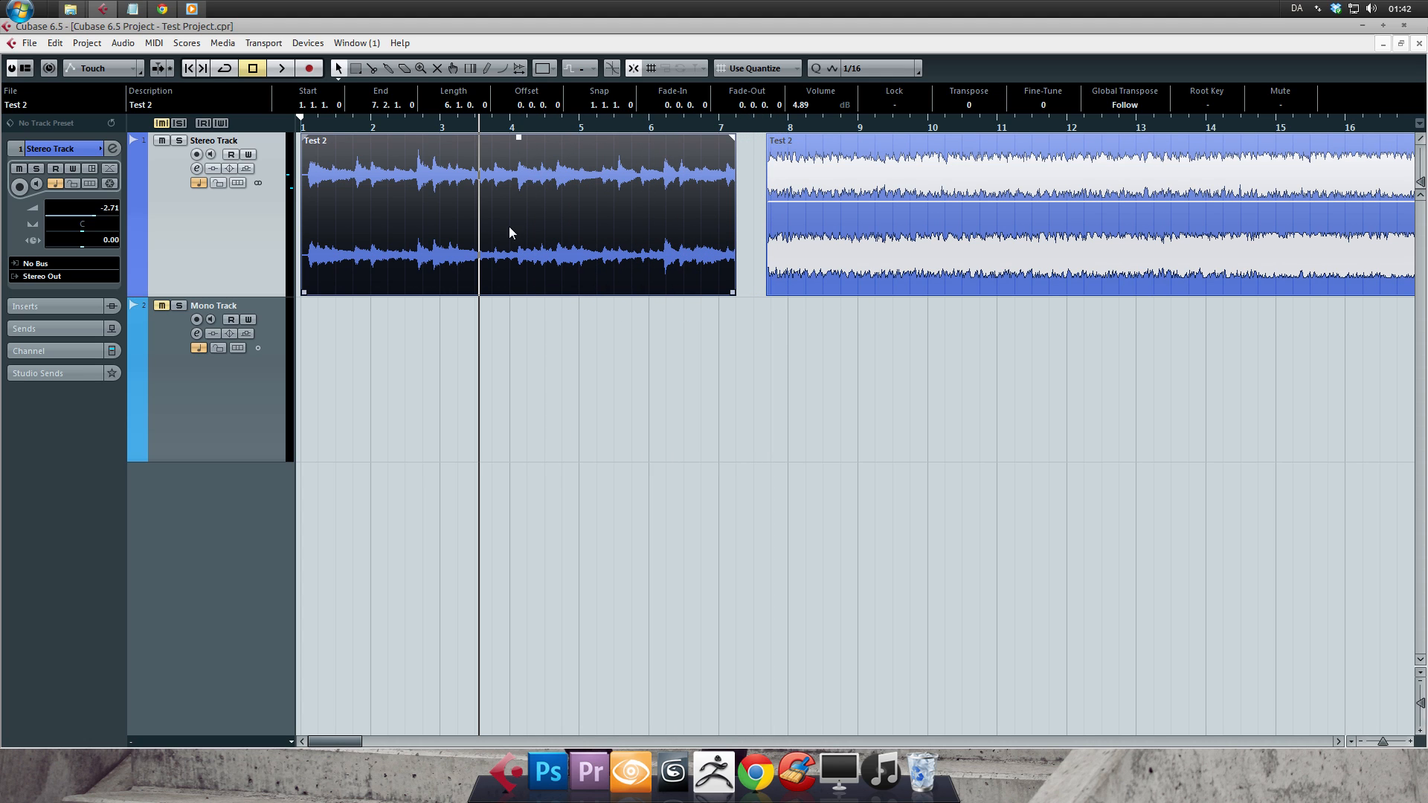
- Erase the first event with the Erase tool and undo the erasure
{"action": "left_click", "coordinate": [387, 67]}
{"action": "left_click", "coordinate": [403, 69]}
{"action": "left_click", "coordinate": [519, 176]}
{"action": "key", "text": "ctrl+z"}
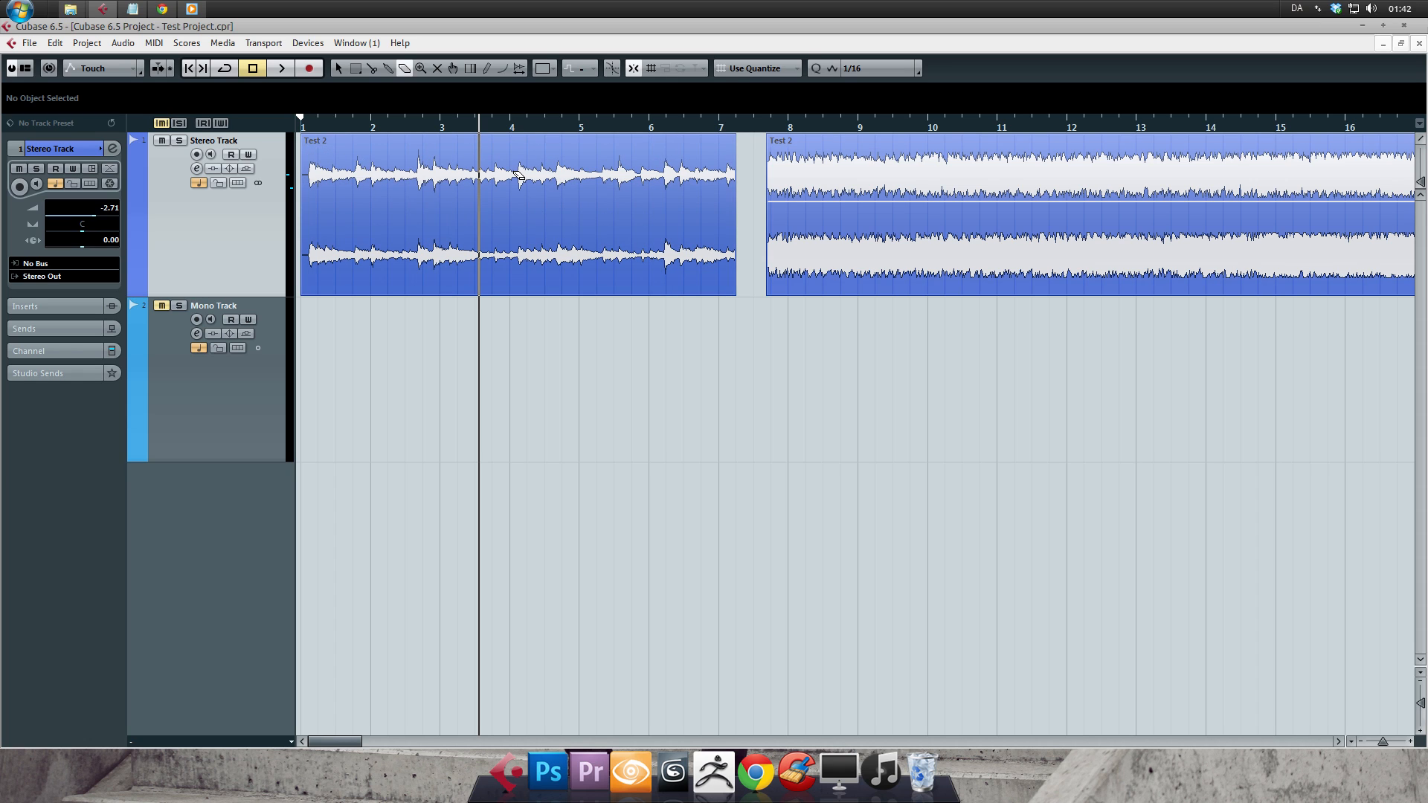
- Select the first event with the Object Selection tool, delete it, and undo the deletion
{"action": "left_click", "coordinate": [337, 68]}
{"action": "left_click", "coordinate": [466, 223]}
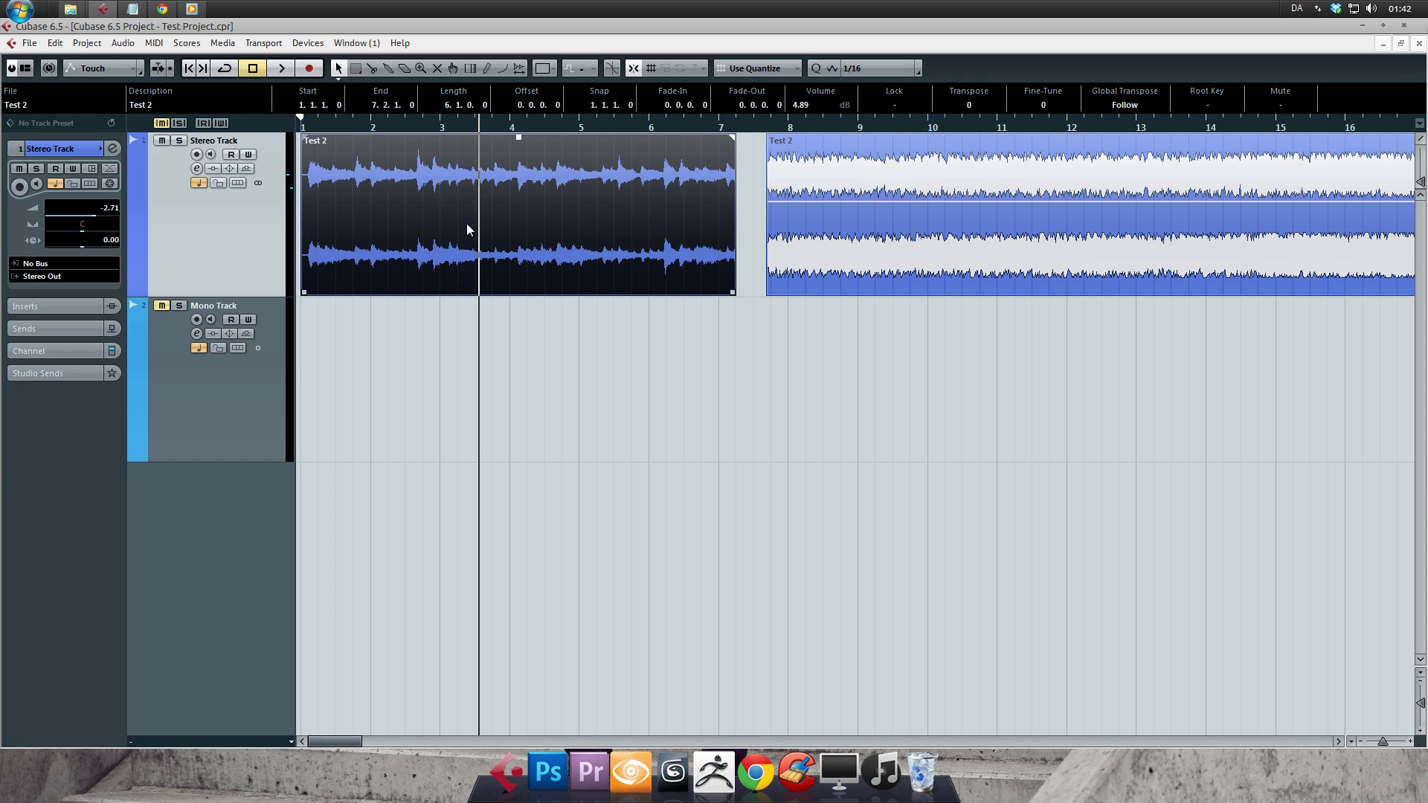
{"action": "key", "text": "Delete"}
{"action": "key", "text": "ctrl+z"}
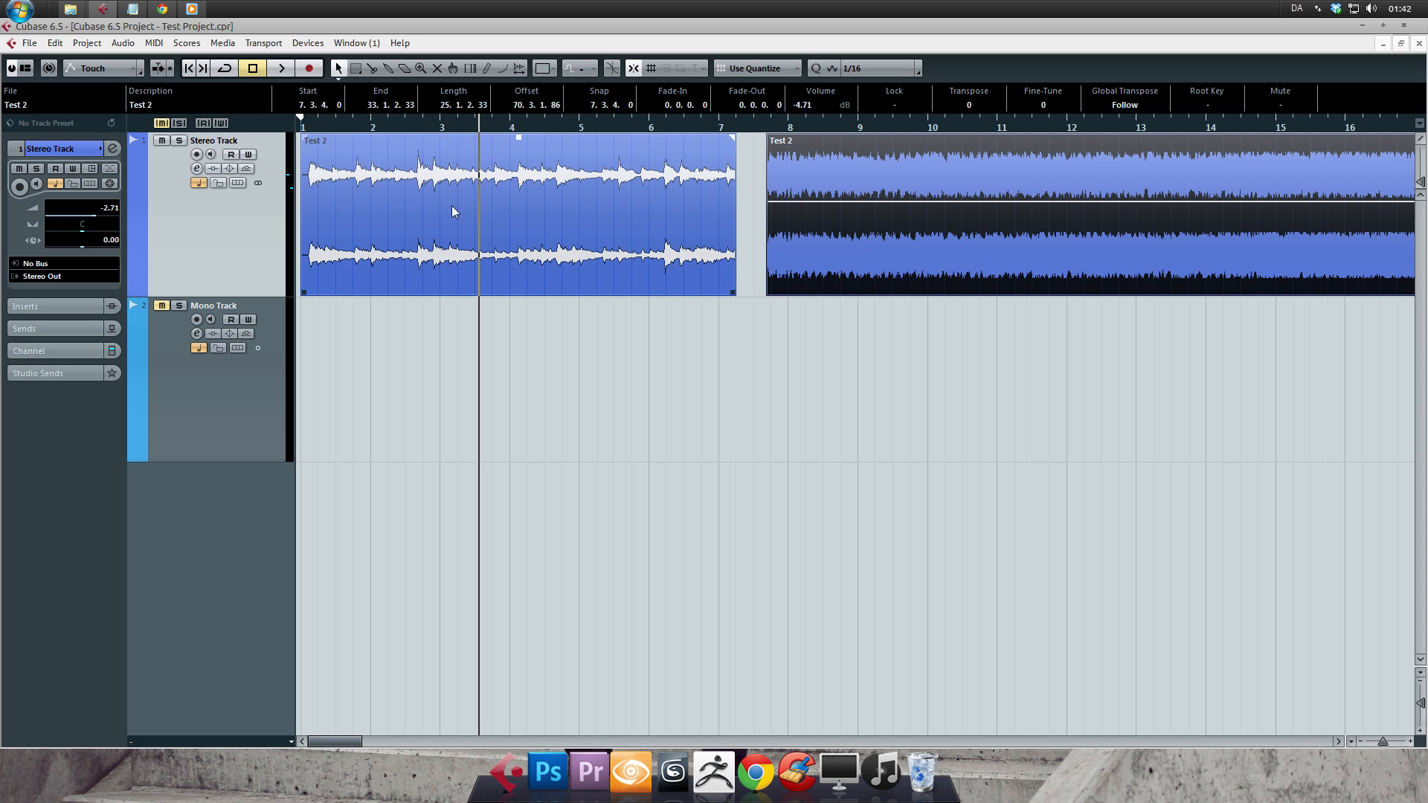
- Activate the Erase tool, delete the second Stereo Track event, and undo the deletion
{"action": "key", "text": "5"}
{"action": "key", "text": "Delete"}
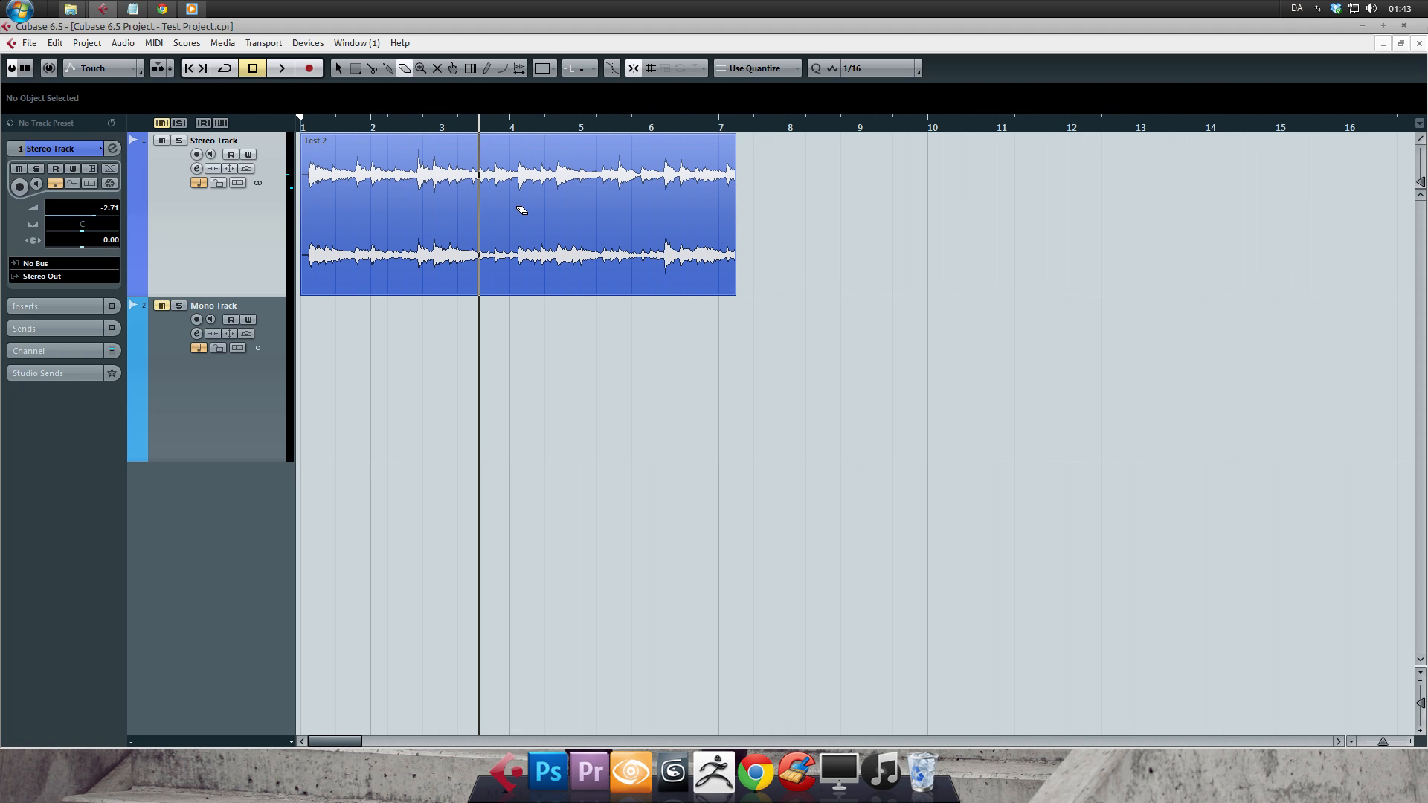
{"action": "scroll", "coordinate": [522, 210], "scroll_direction": "down", "scroll_amount": 9}
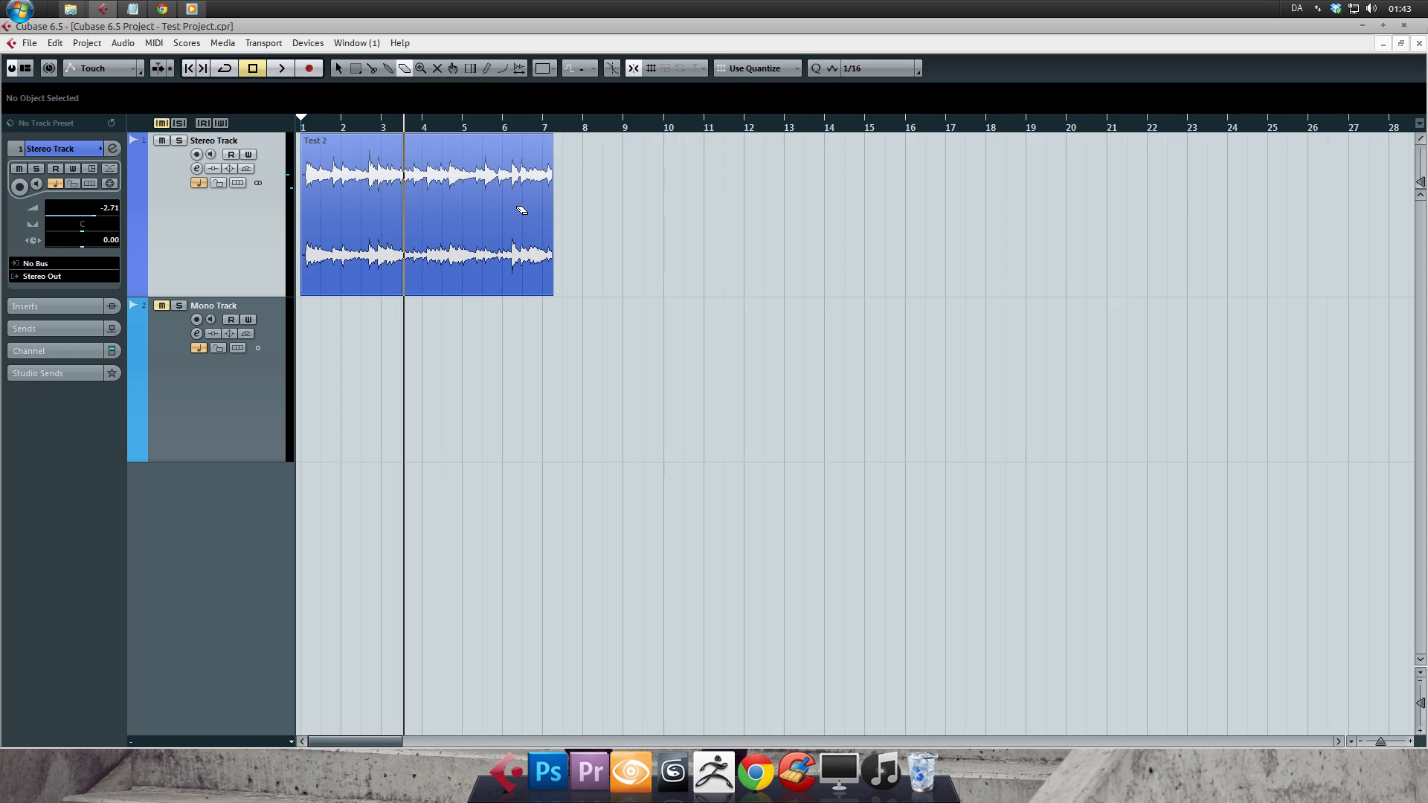
{"action": "scroll", "coordinate": [522, 210], "scroll_direction": "up", "scroll_amount": 4}
{"action": "scroll", "coordinate": [522, 210], "scroll_direction": "up", "scroll_amount": 7}
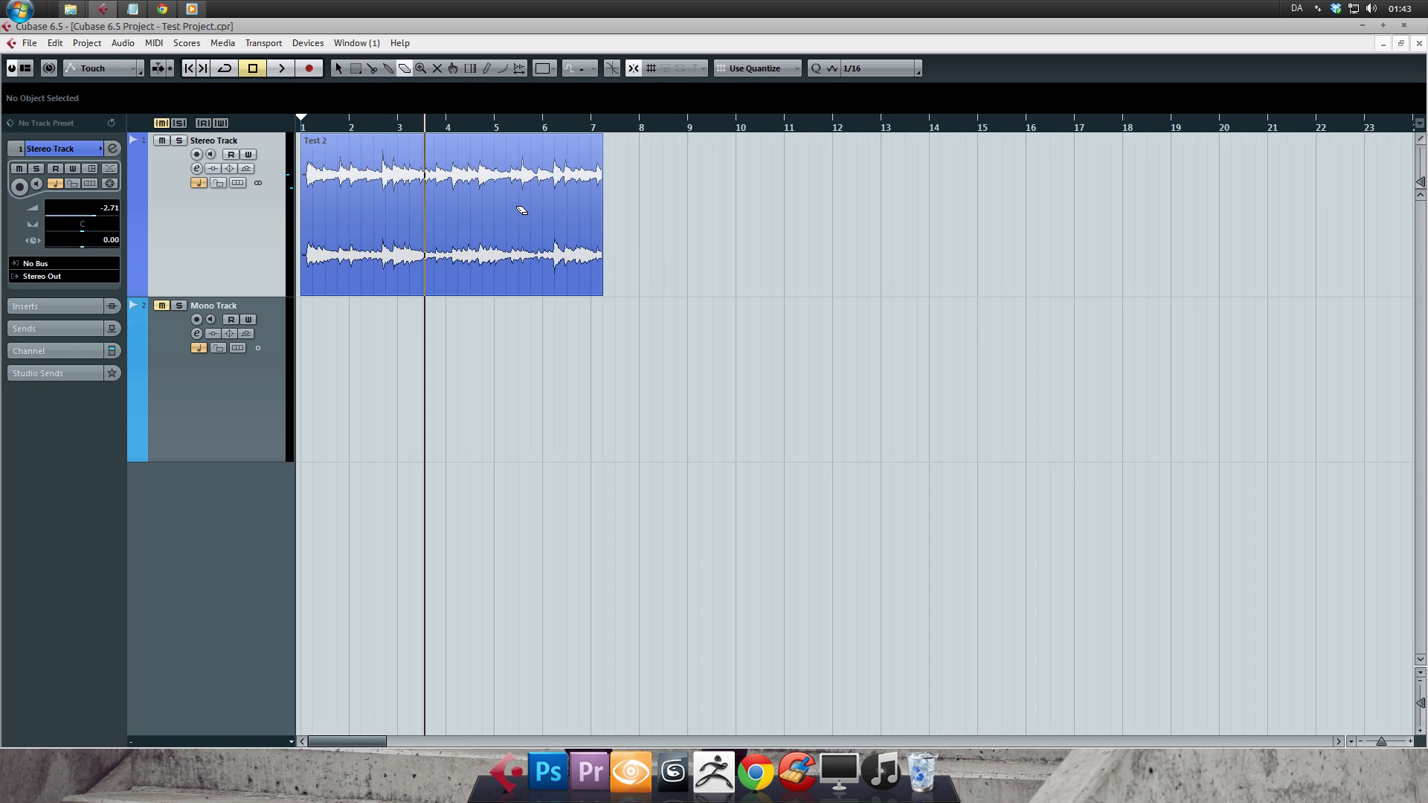
{"action": "key", "text": "ctrl+z"}
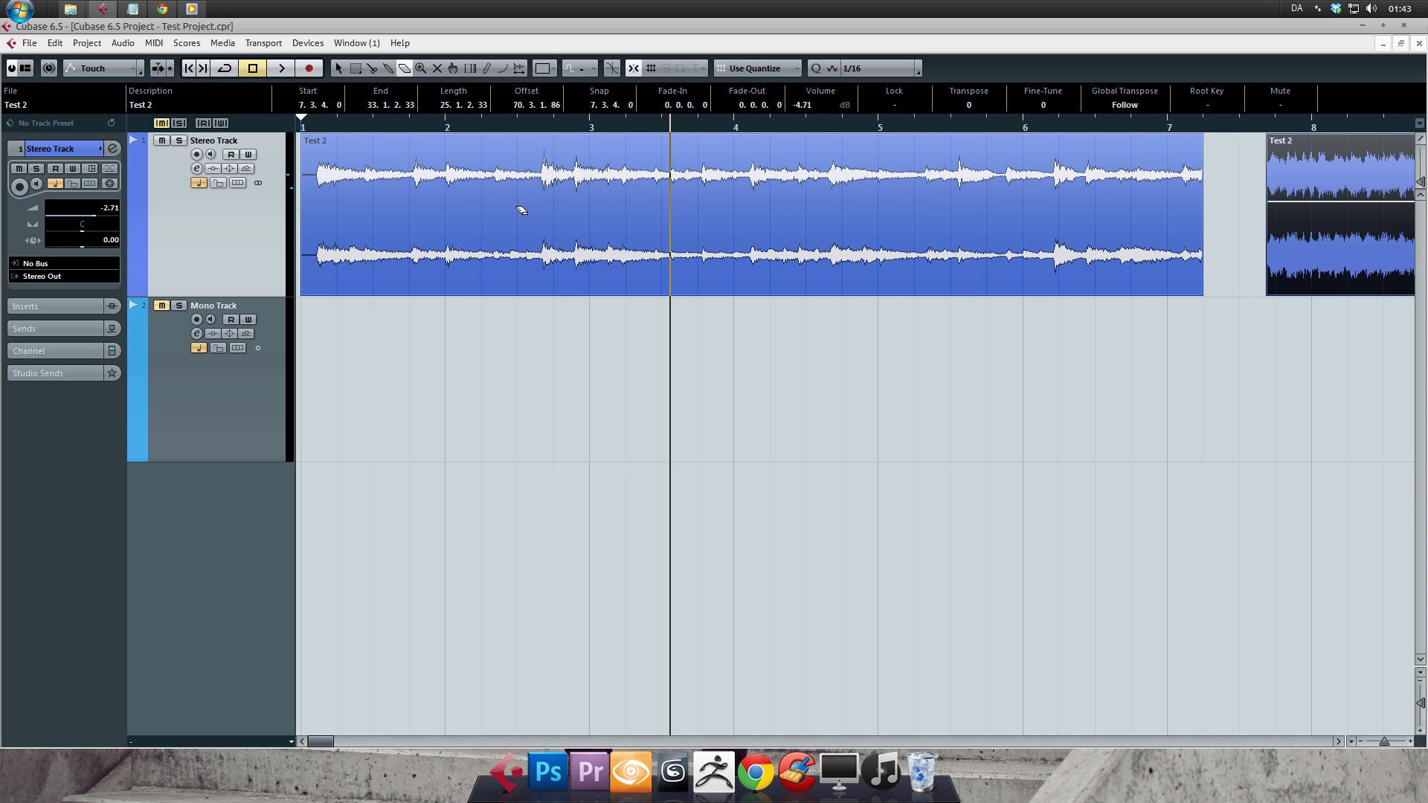
- Use the Zoom tool to magnify the first event by point and by region, returning to the full project view each time
{"action": "left_click", "coordinate": [421, 68]}
{"action": "left_click", "coordinate": [613, 211]}
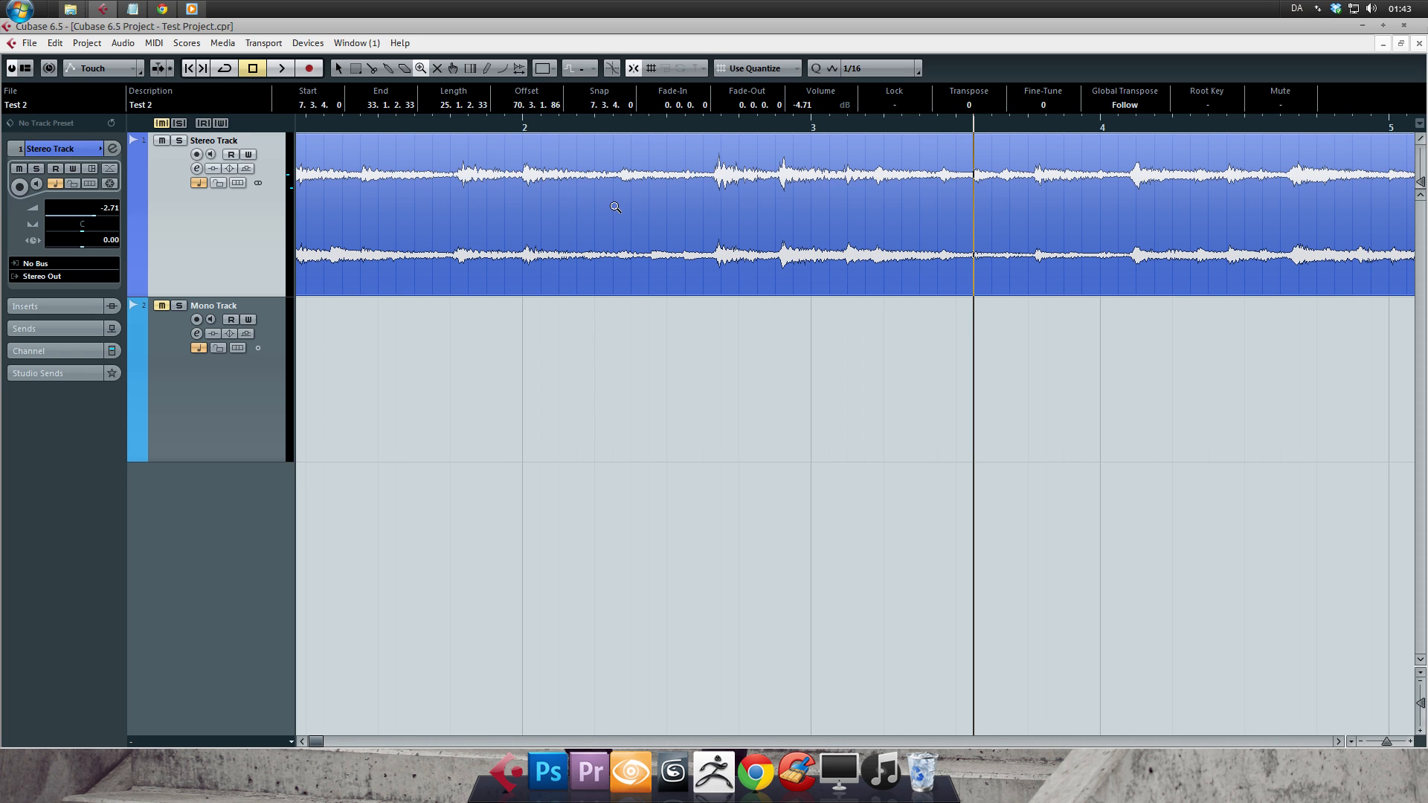
{"action": "double_click", "coordinate": [609, 210]}
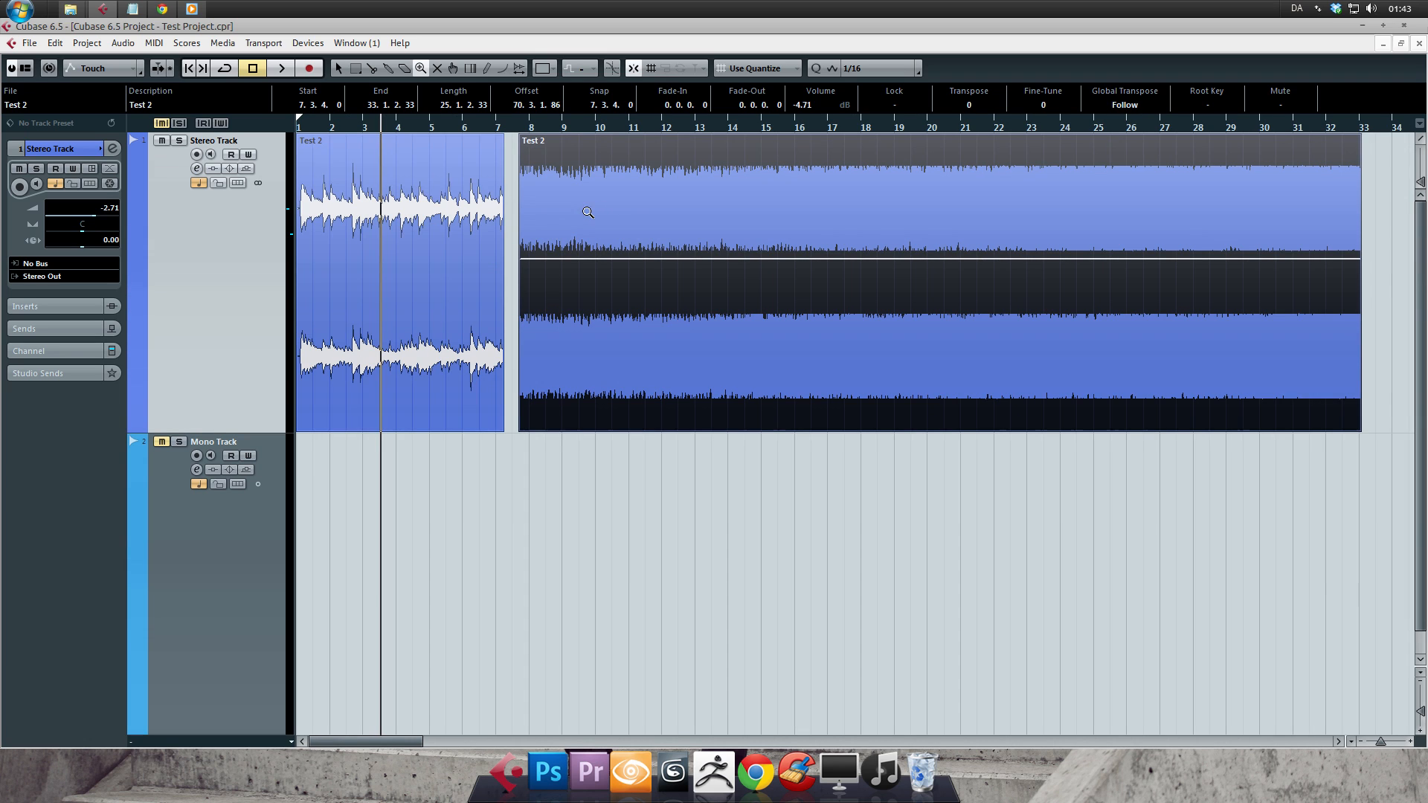
{"action": "left_click_drag", "start_coordinate": [338, 220], "coordinate": [469, 293]}
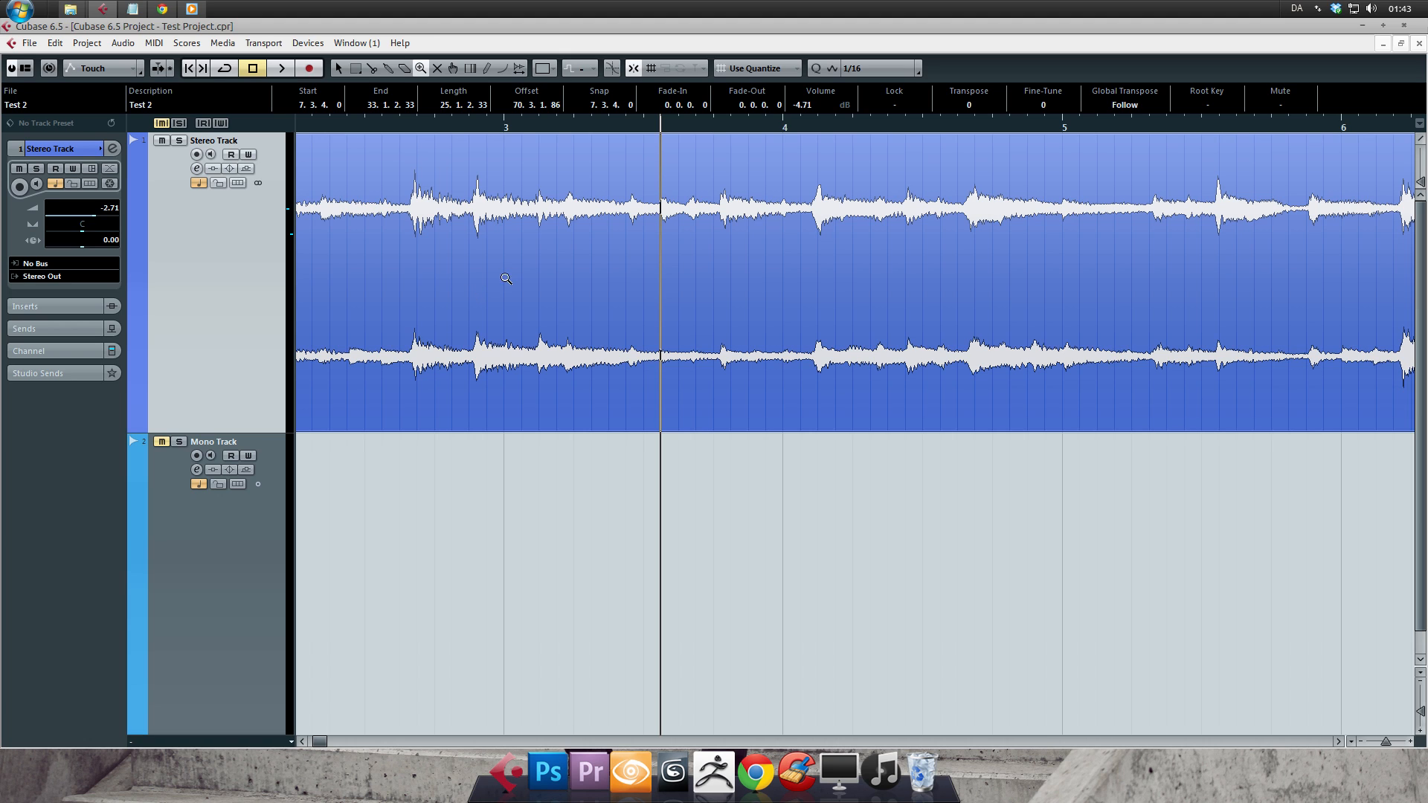
{"action": "double_click", "coordinate": [657, 268]}
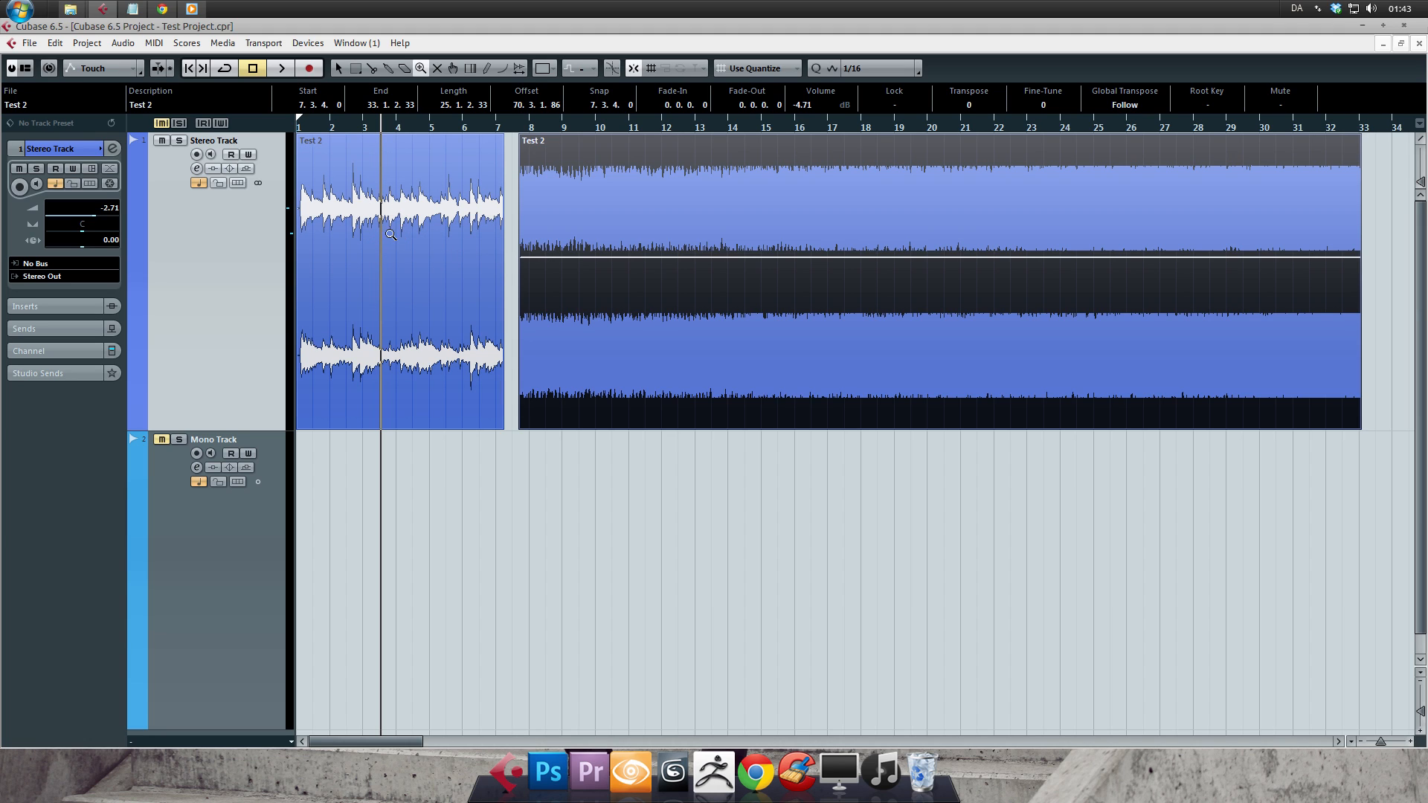
- Magnify the first event in stages, return to the full project view, and zoom into the region from about bar 3 to bar 5
{"action": "left_click", "coordinate": [361, 231]}
{"action": "left_click", "coordinate": [415, 240]}
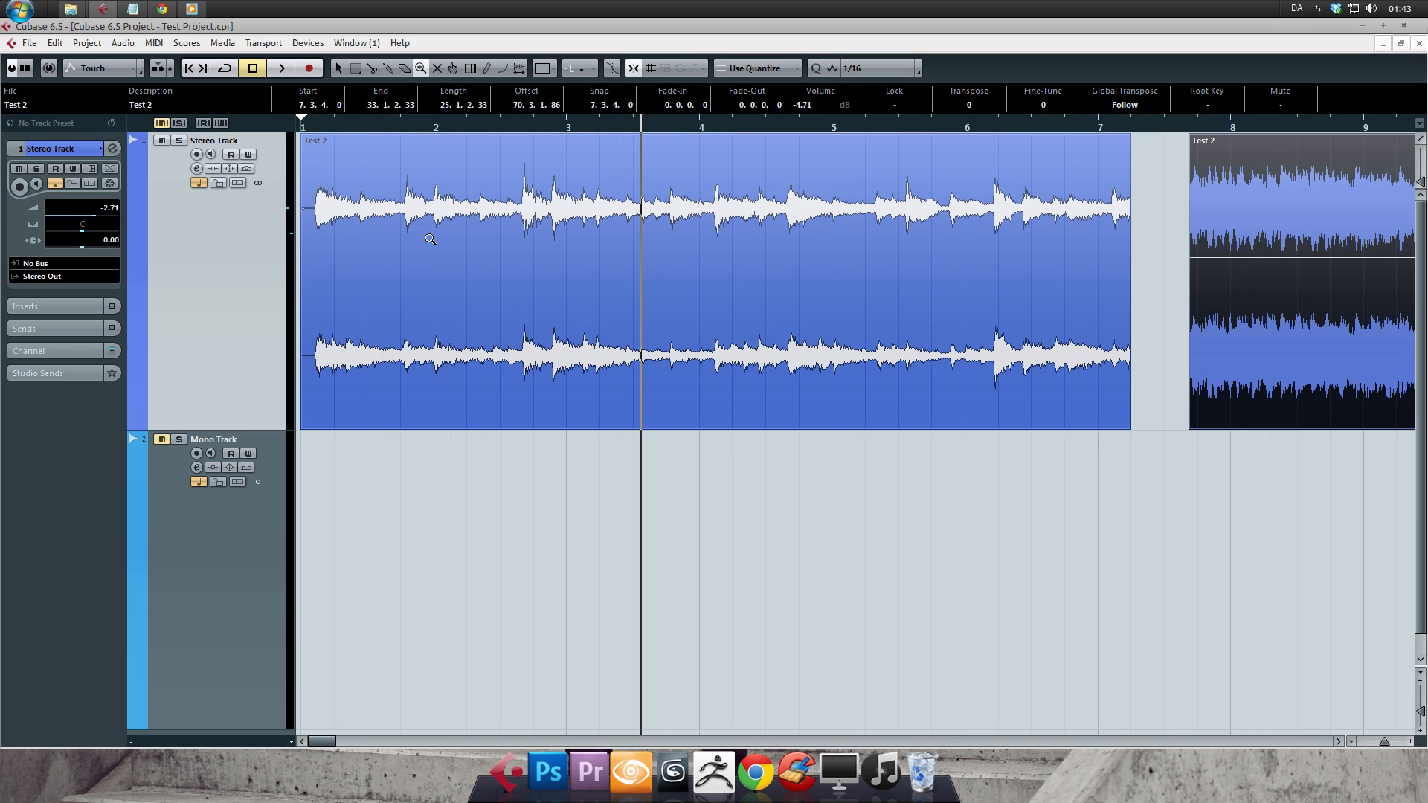
{"action": "left_click", "coordinate": [442, 236]}
{"action": "left_click", "coordinate": [476, 253]}
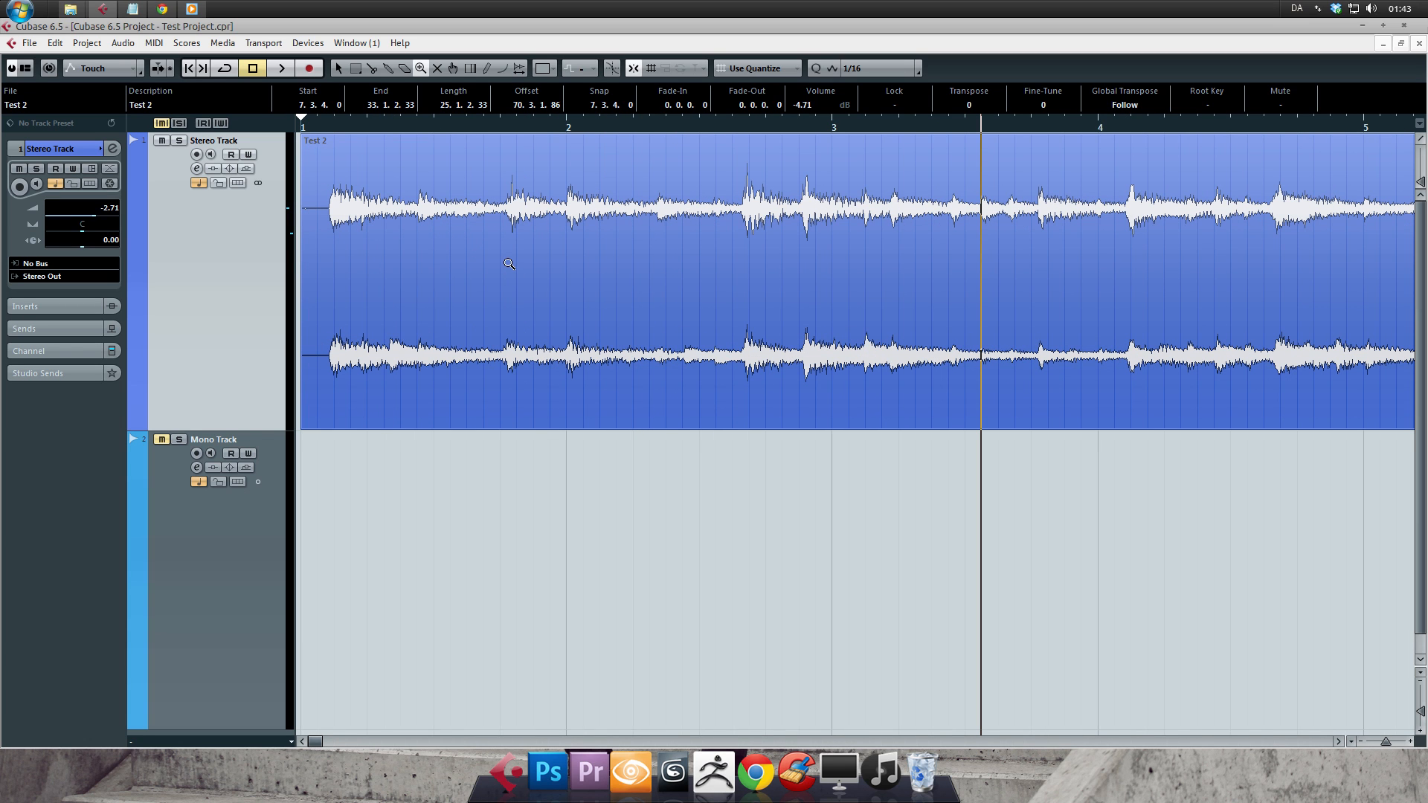
{"action": "double_click", "coordinate": [509, 263]}
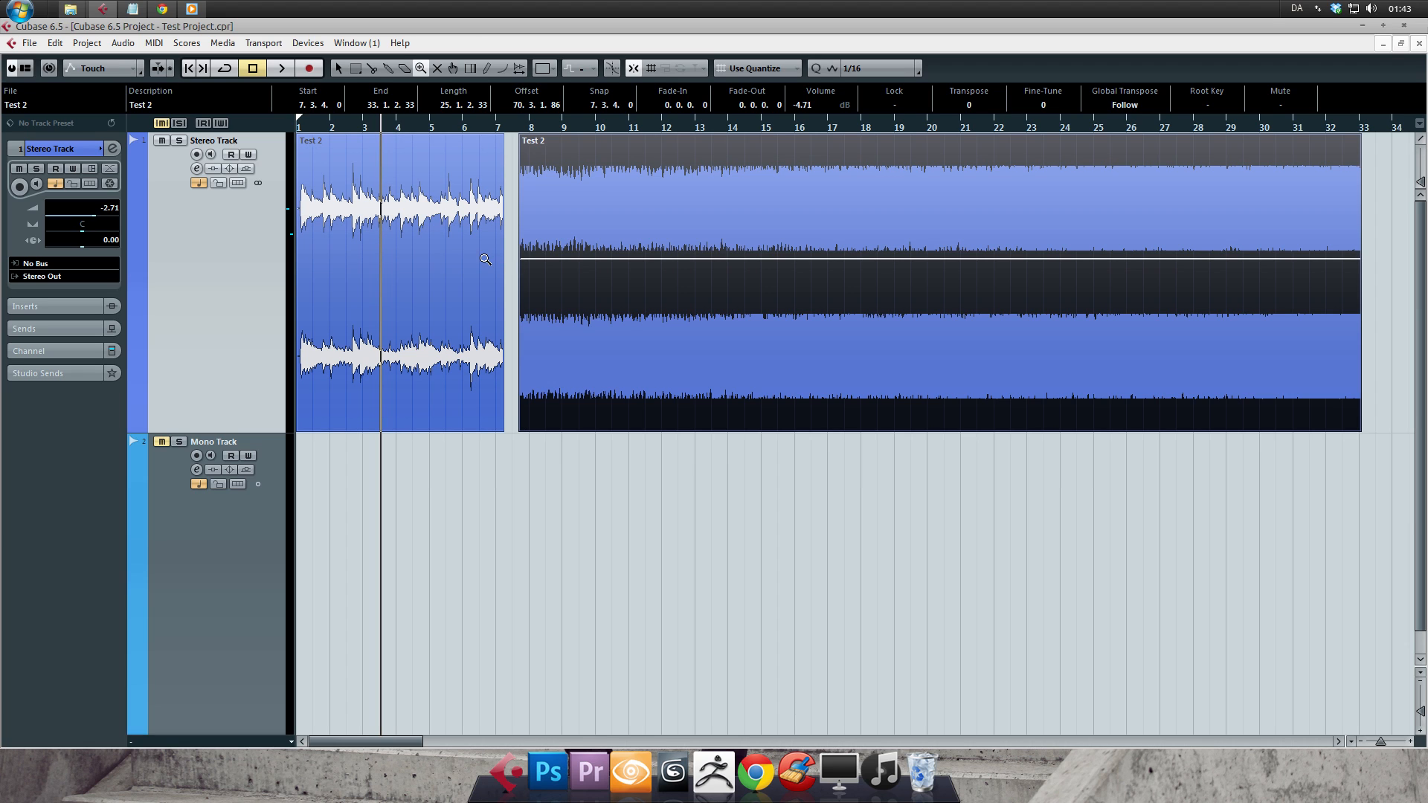
{"action": "left_click_drag", "start_coordinate": [364, 204], "coordinate": [445, 253]}
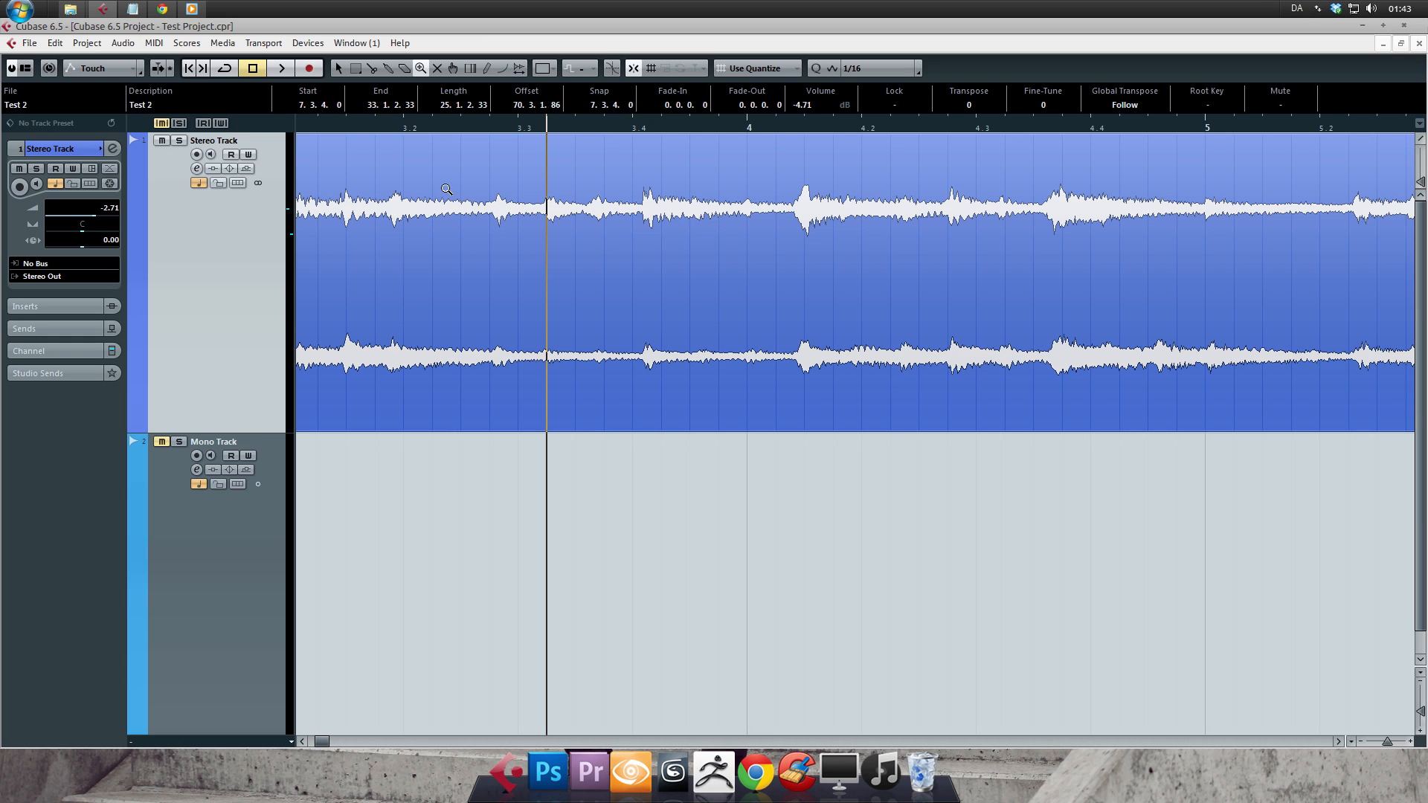
- Zoom out from the first event, reduce the track heights slightly, and adjust the horizontal zoom to show bars 1 to 6
{"action": "double_click", "coordinate": [500, 204]}
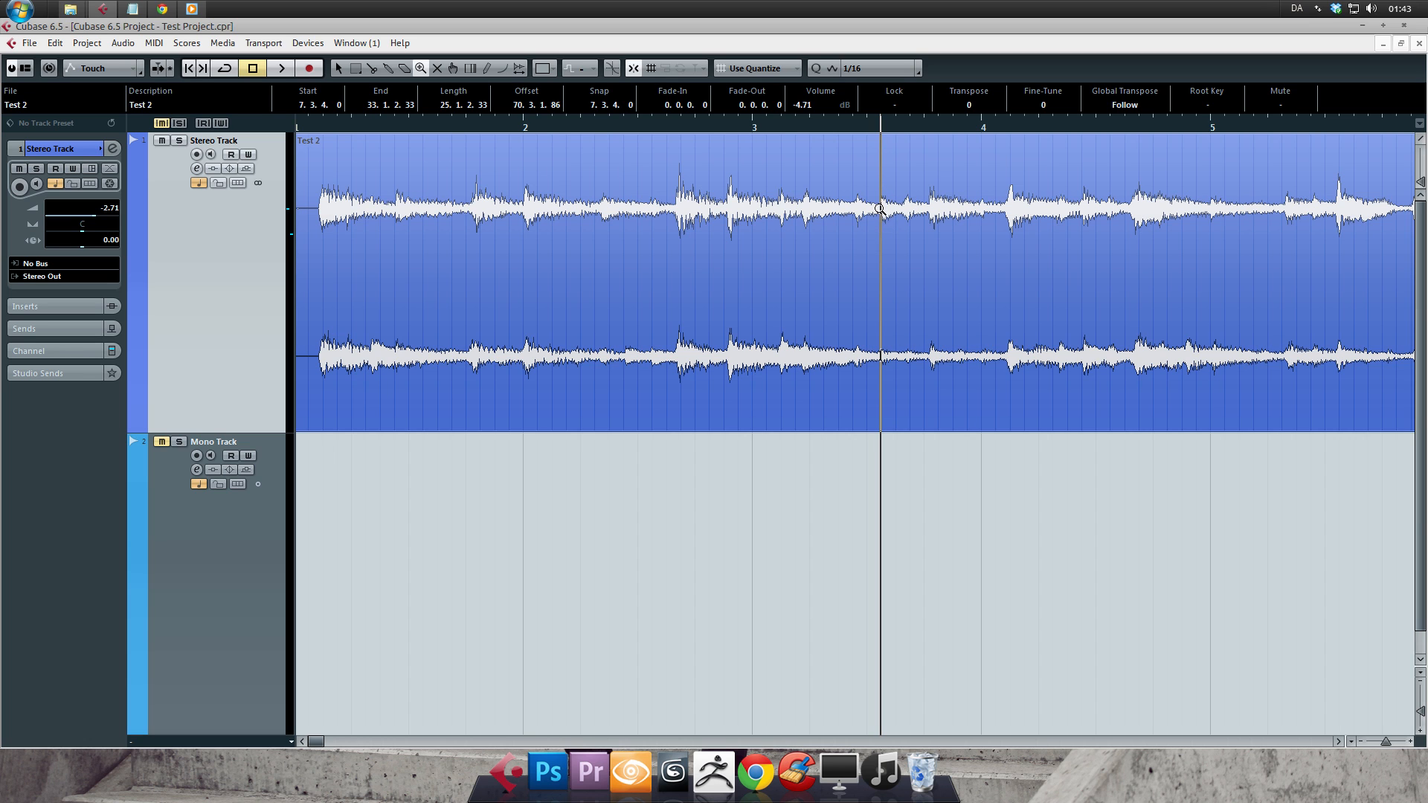
{"action": "key", "text": "g"}
{"action": "key", "text": "g"}
{"action": "key", "text": "g"}
{"action": "key", "text": "g"}
{"action": "key", "text": "g"}
{"action": "left_click_drag", "start_coordinate": [1420, 712], "coordinate": [1387, 742]}
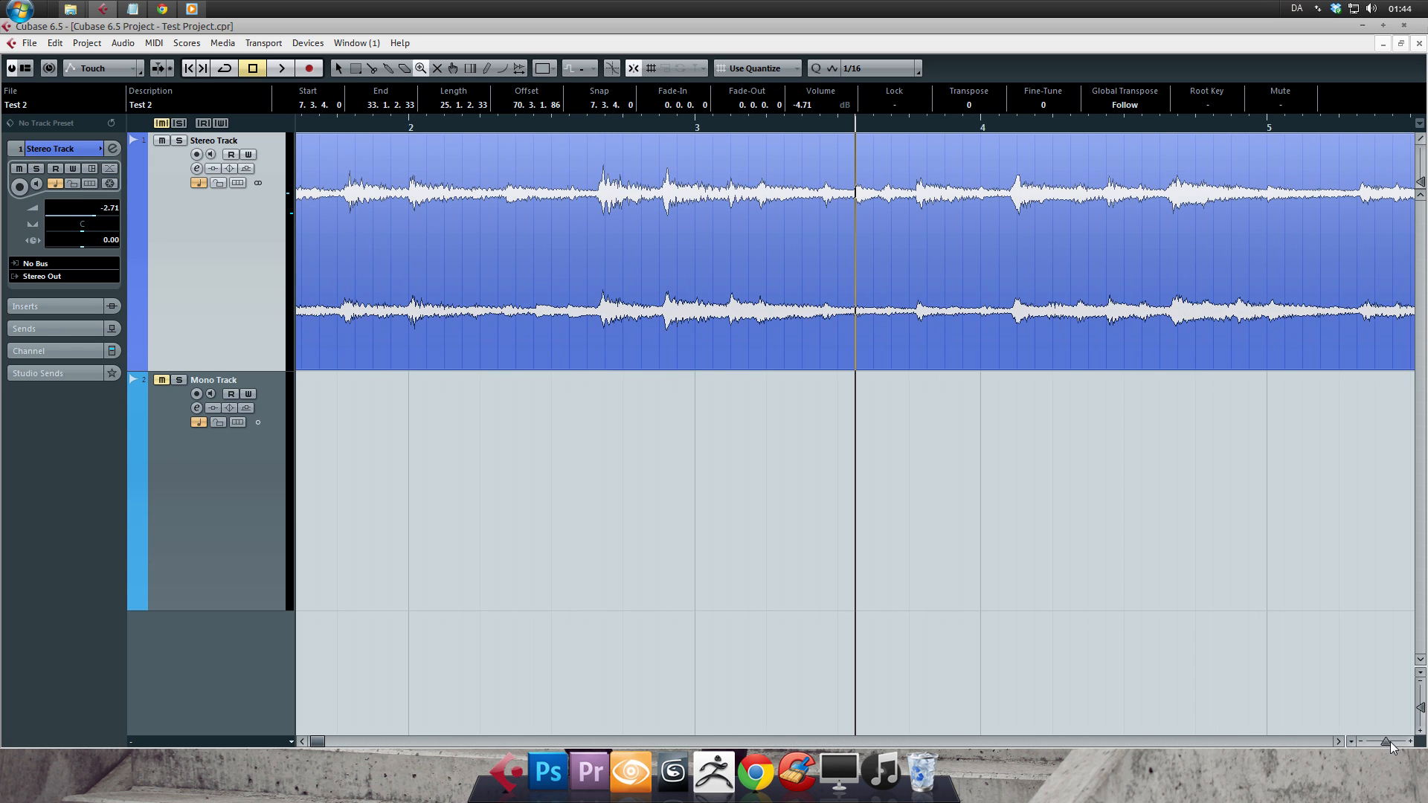
{"action": "left_click_drag", "start_coordinate": [1389, 742], "coordinate": [1391, 741]}
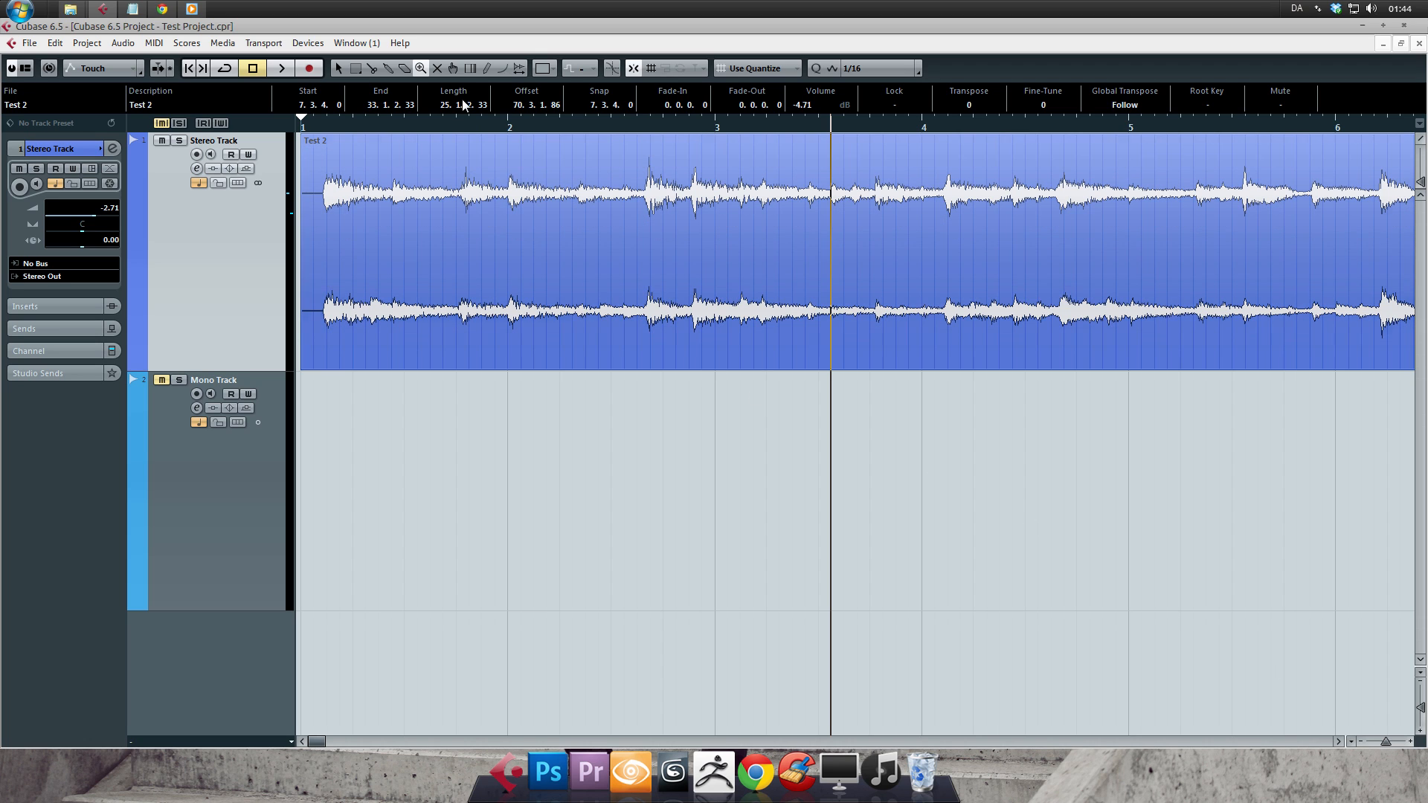
- Clear the event selection and split the first Stereo Track event at 4.1.3.0 with the Split tool
{"action": "left_click", "coordinate": [436, 68]}
{"action": "key", "text": "g"}
{"action": "key", "text": "g"}
{"action": "key", "text": "g"}
{"action": "key", "text": "g"}
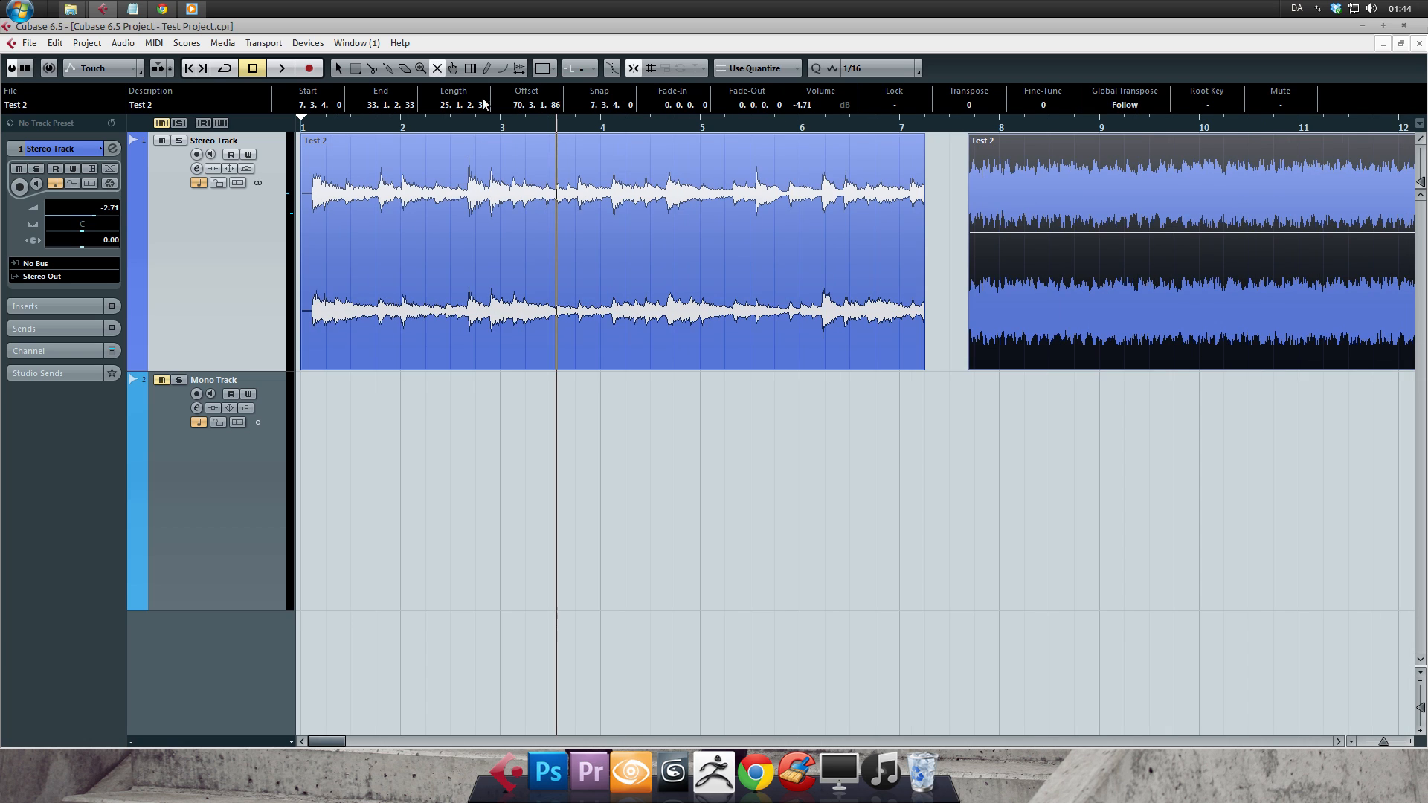
{"action": "left_click", "coordinate": [896, 451]}
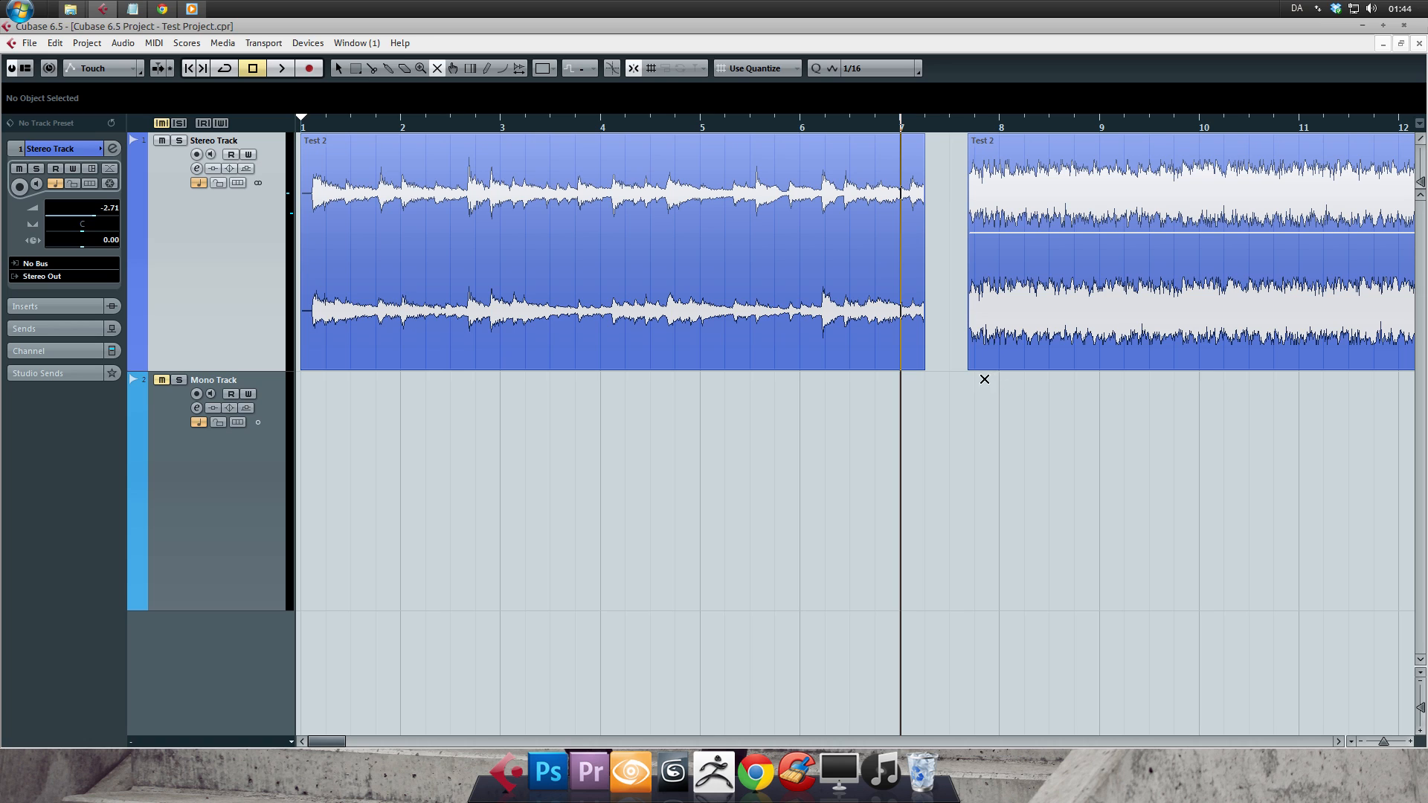
{"action": "key", "text": "3"}
{"action": "left_click", "coordinate": [615, 269]}
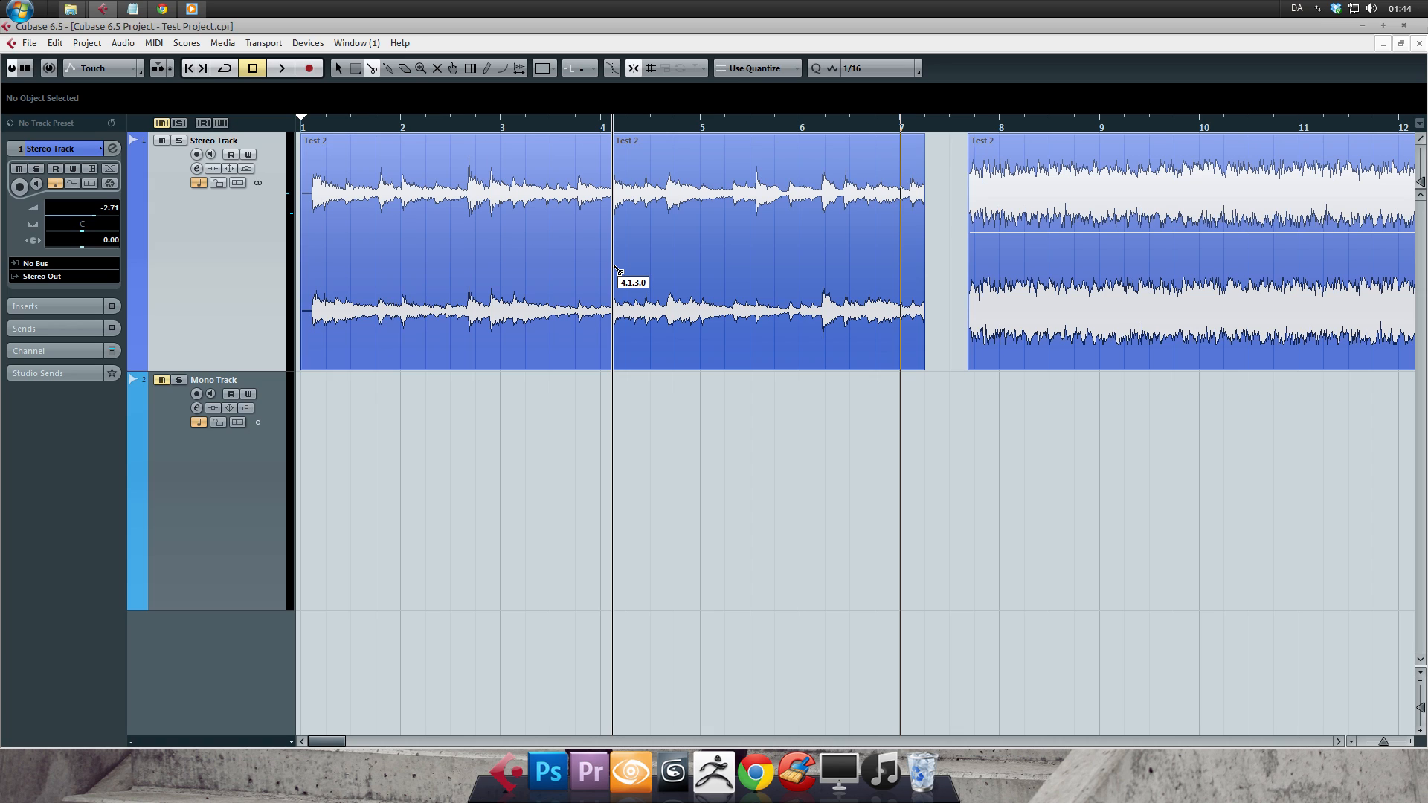
- Mute the piece after the split with the Mute tool, and return to the Object Selection tool
{"action": "key", "text": "7"}
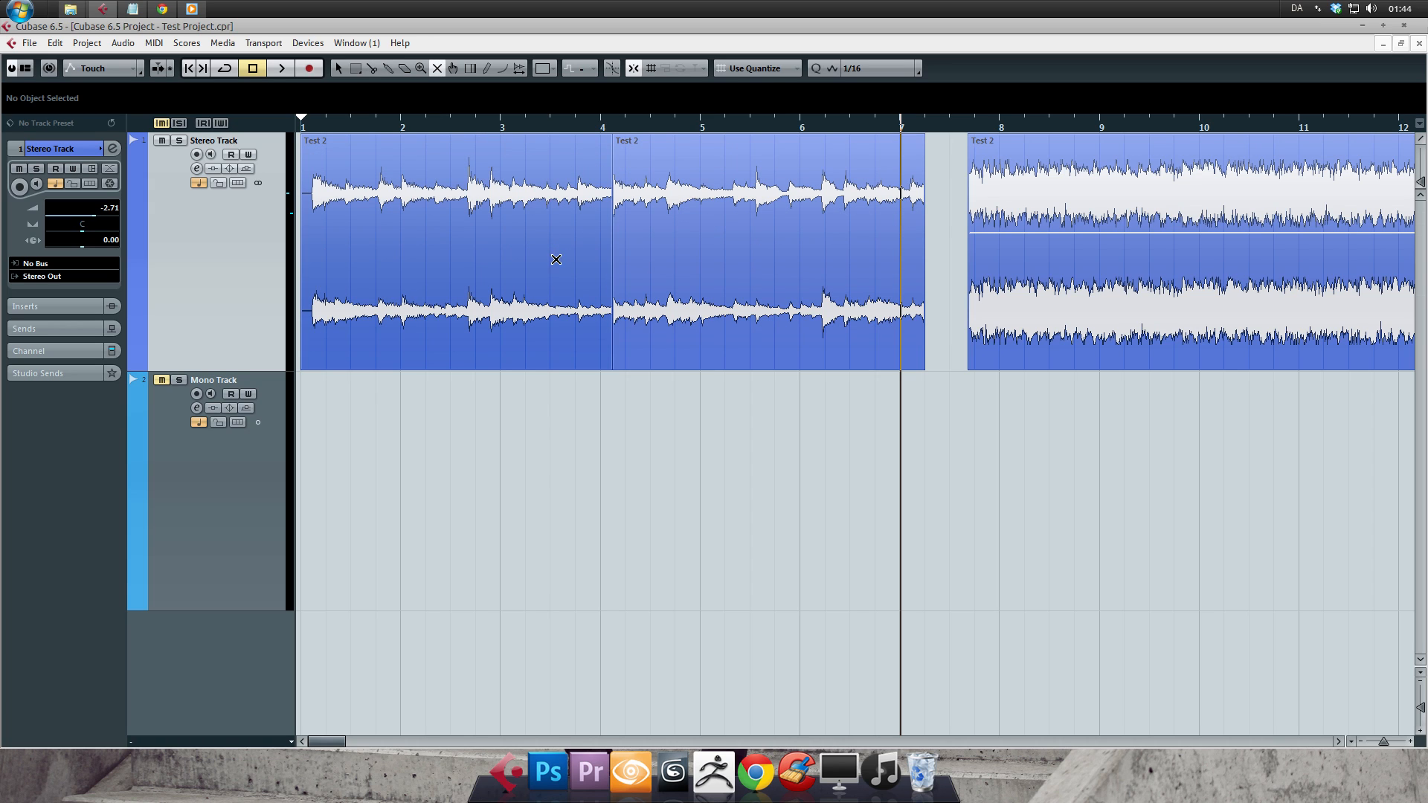
{"action": "left_click", "coordinate": [634, 223]}
{"action": "key", "text": "1"}
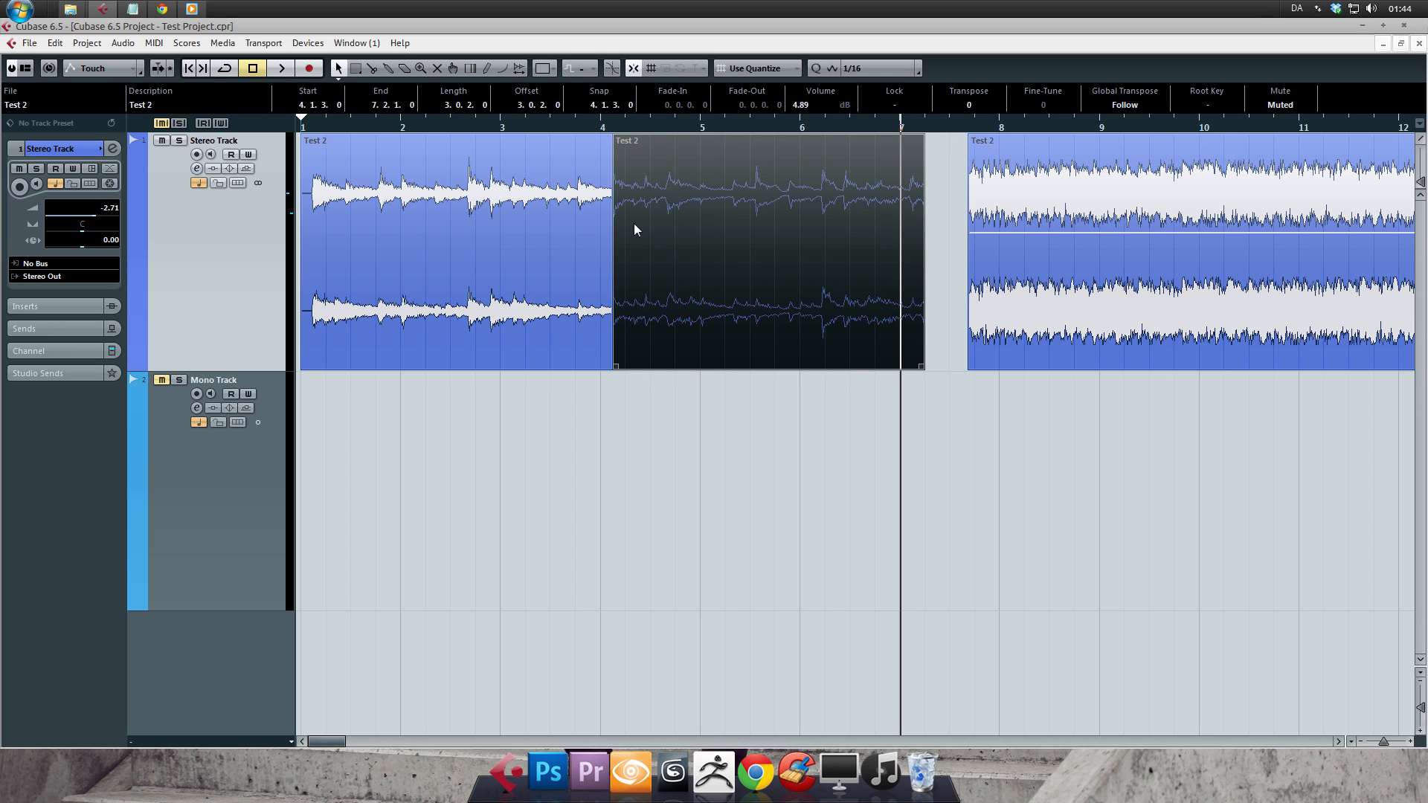
- Play the Stereo Track from about bar 3 across the muted piece, and stop playback
{"action": "left_click_drag", "start_coordinate": [523, 127], "coordinate": [513, 127]}
{"action": "key", "text": "space"}
{"action": "left_click", "coordinate": [633, 248]}
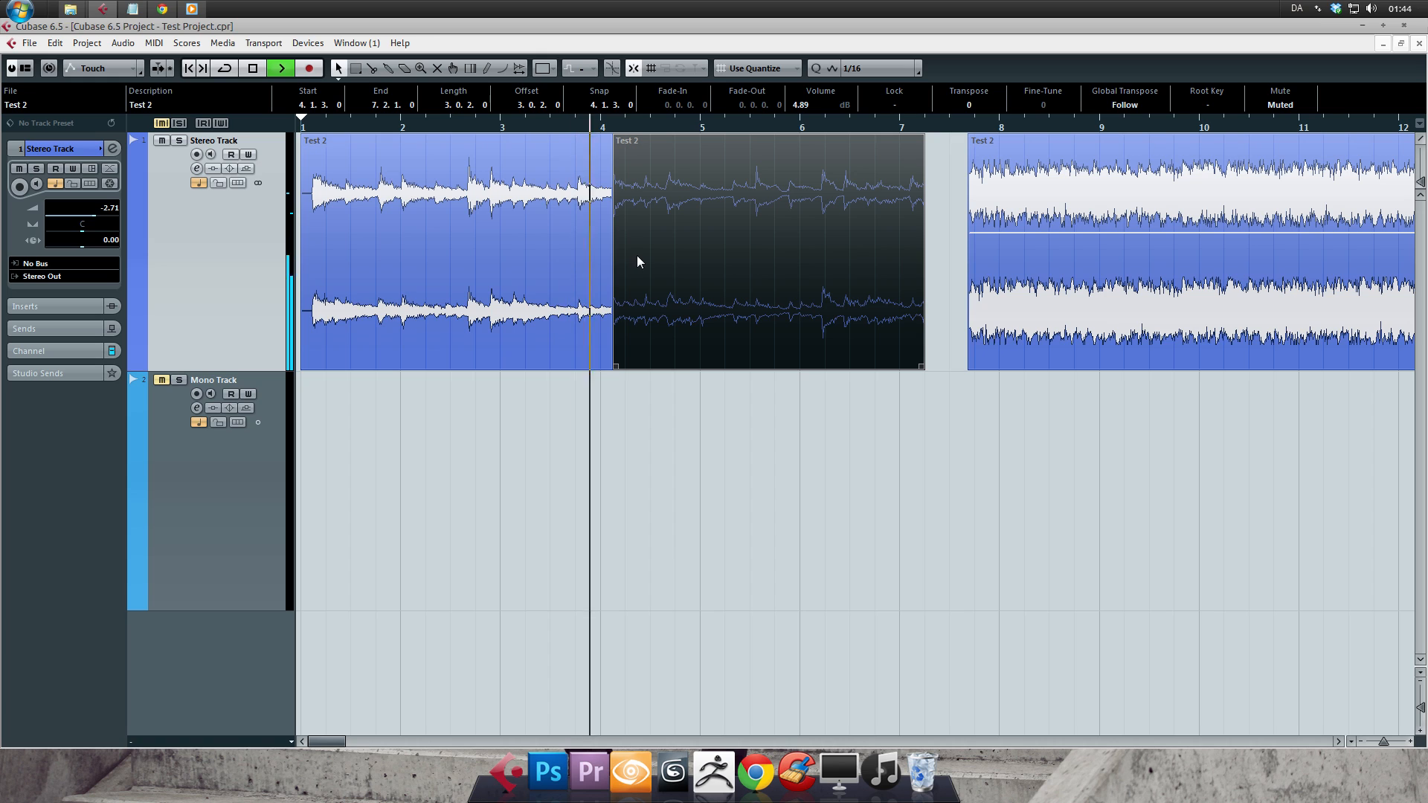
{"action": "left_click", "coordinate": [598, 143]}
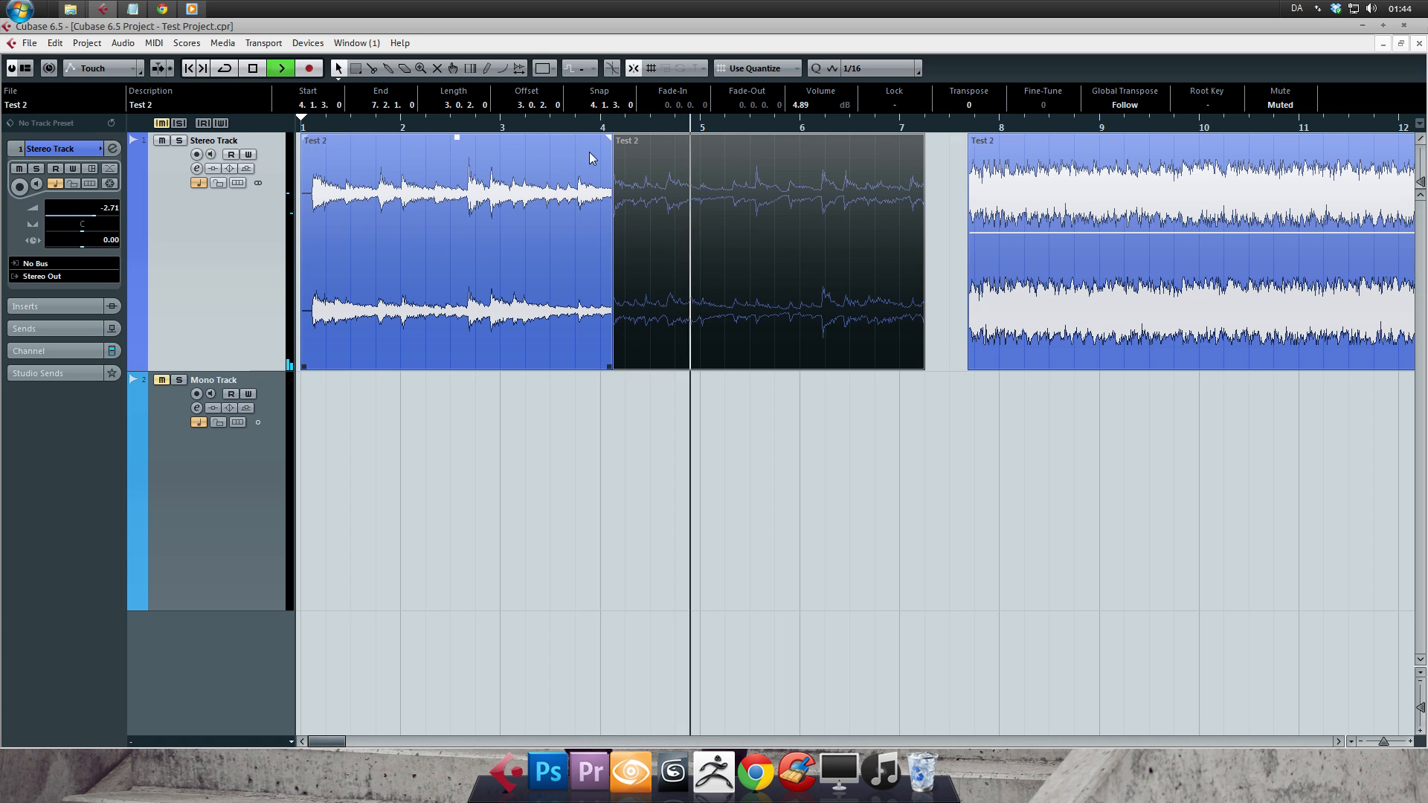
{"action": "key", "text": "space"}
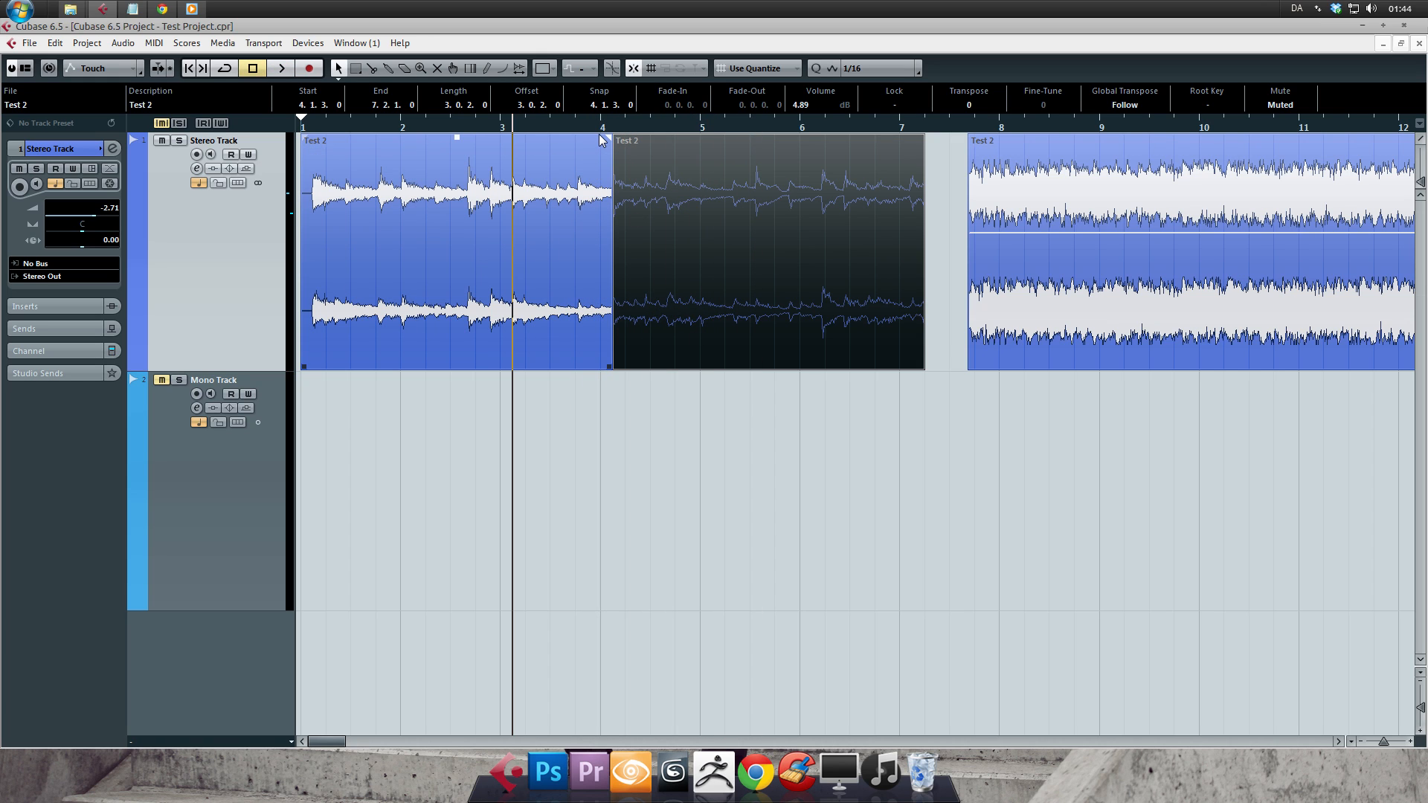
- Unmute the piece after the split with the Mute tool, and move the playback cursor to about halfway through bar 3
{"action": "left_click", "coordinate": [653, 201]}
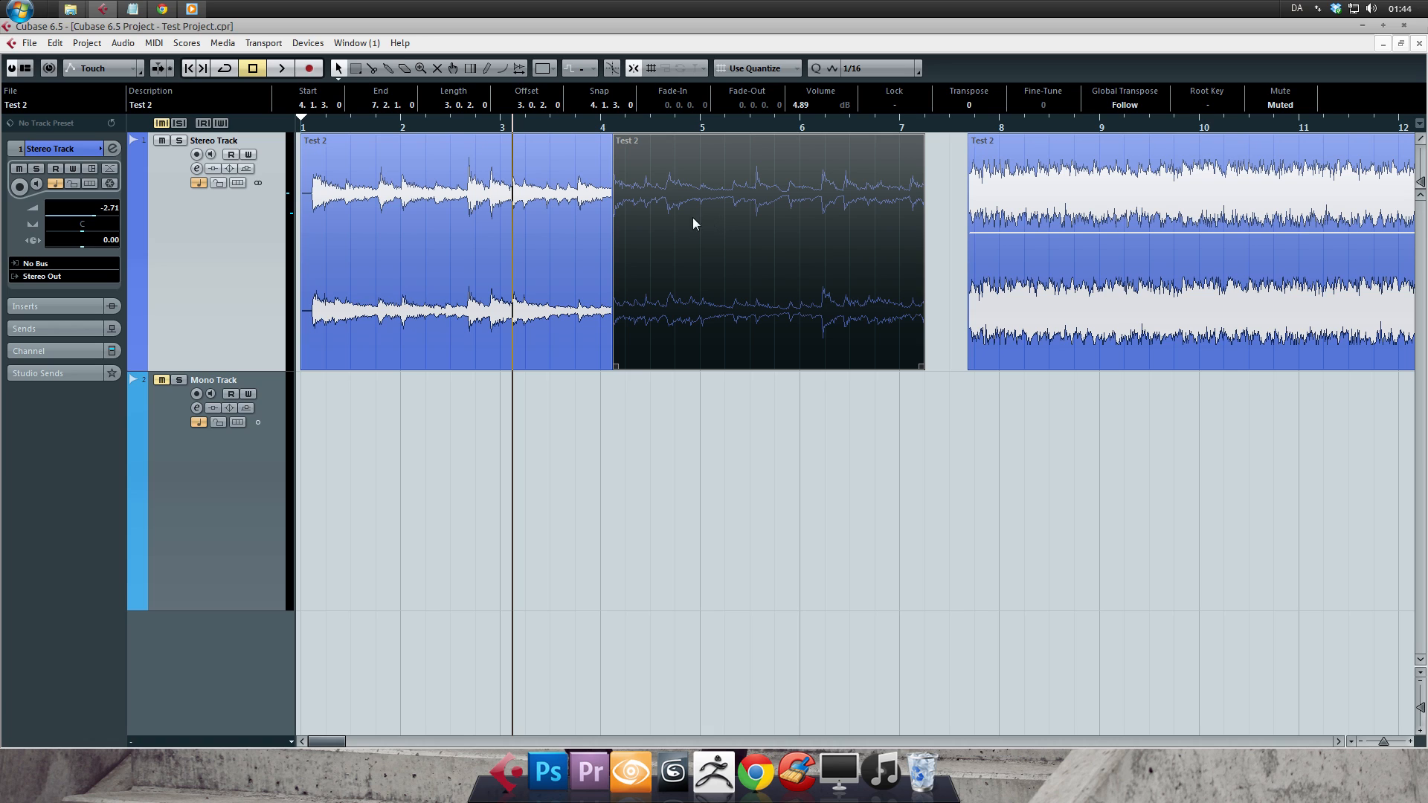
{"action": "left_click", "coordinate": [437, 68]}
{"action": "left_click", "coordinate": [644, 191]}
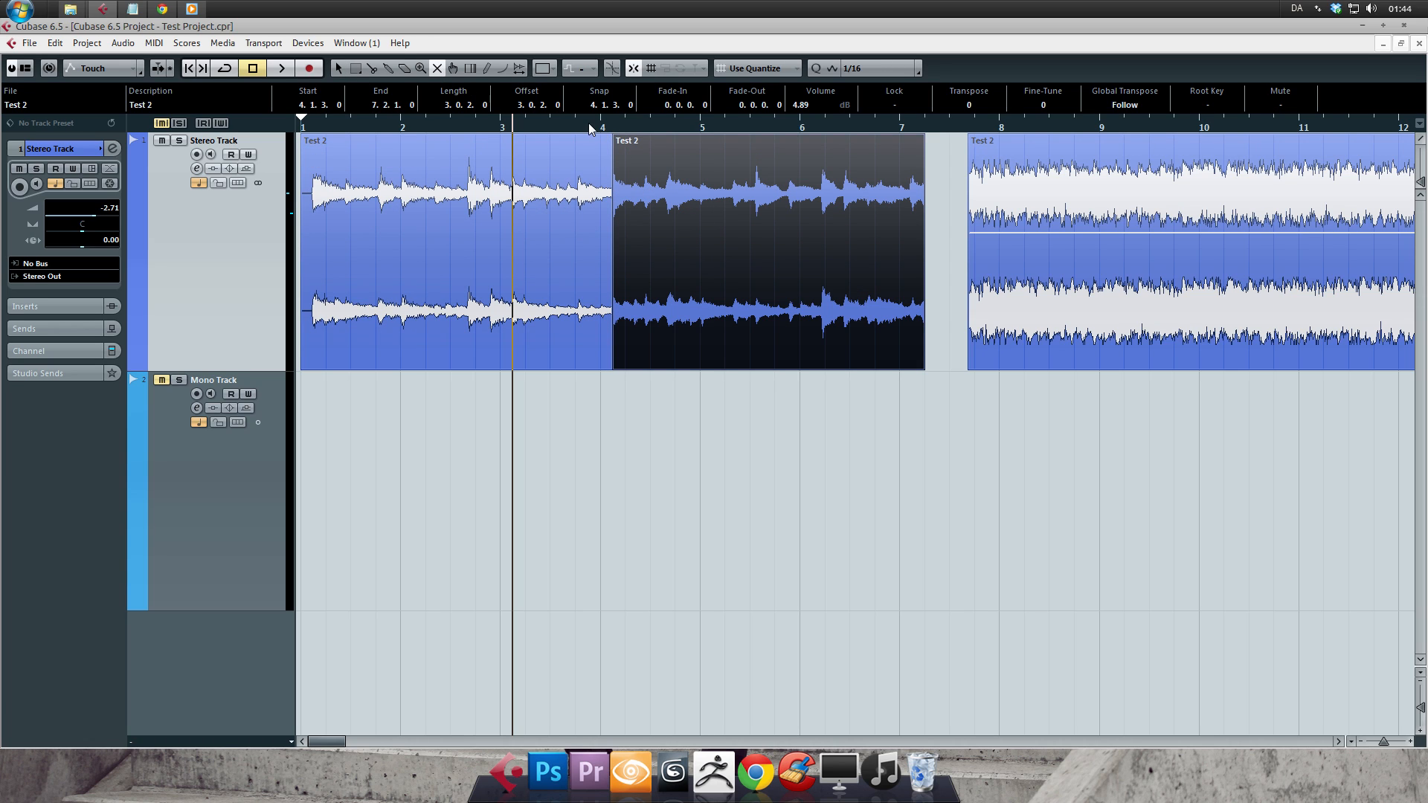
{"action": "left_click_drag", "start_coordinate": [600, 128], "coordinate": [544, 128]}
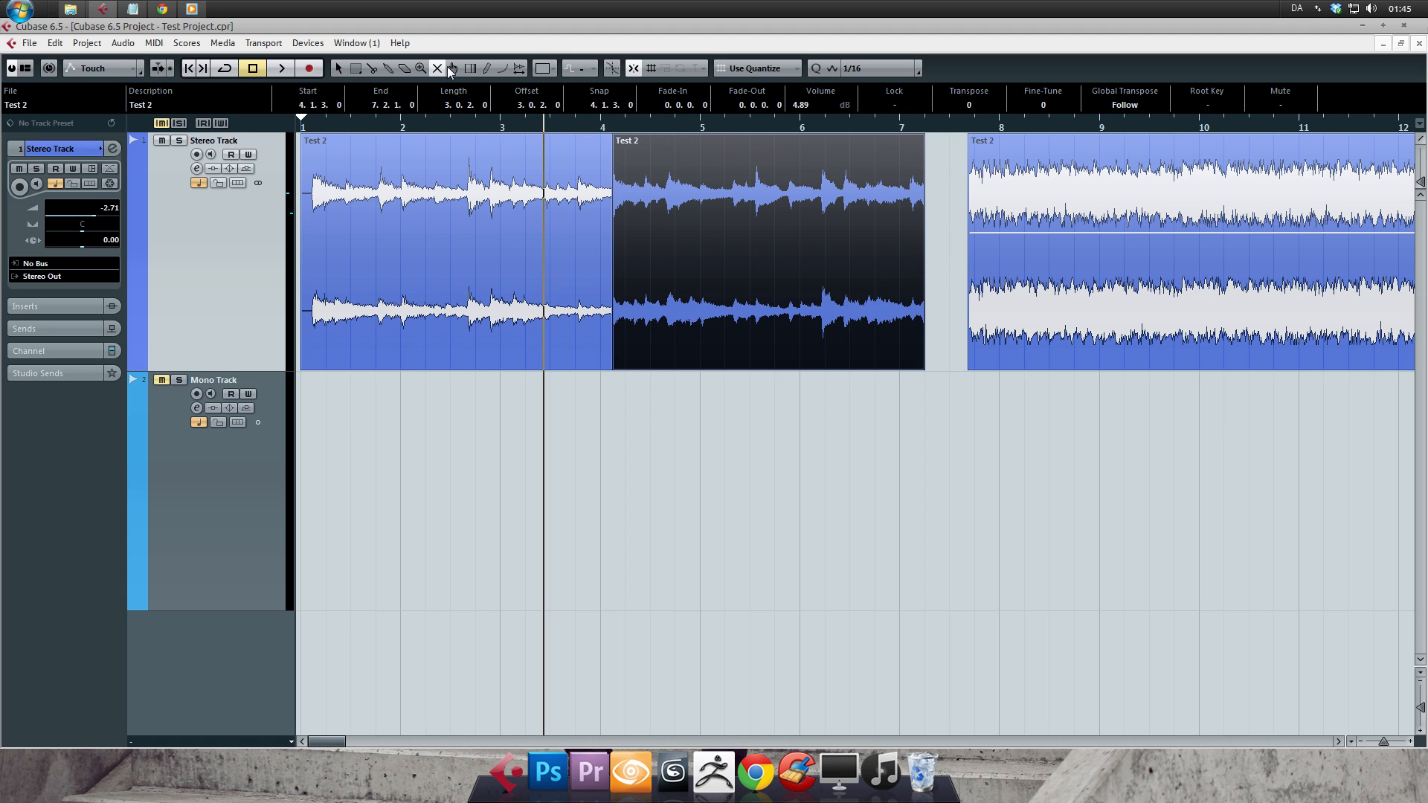
- Warp the tempo grid around the gap between the events with the Time Warp tool, and undo the warps
{"action": "left_click", "coordinate": [451, 68]}
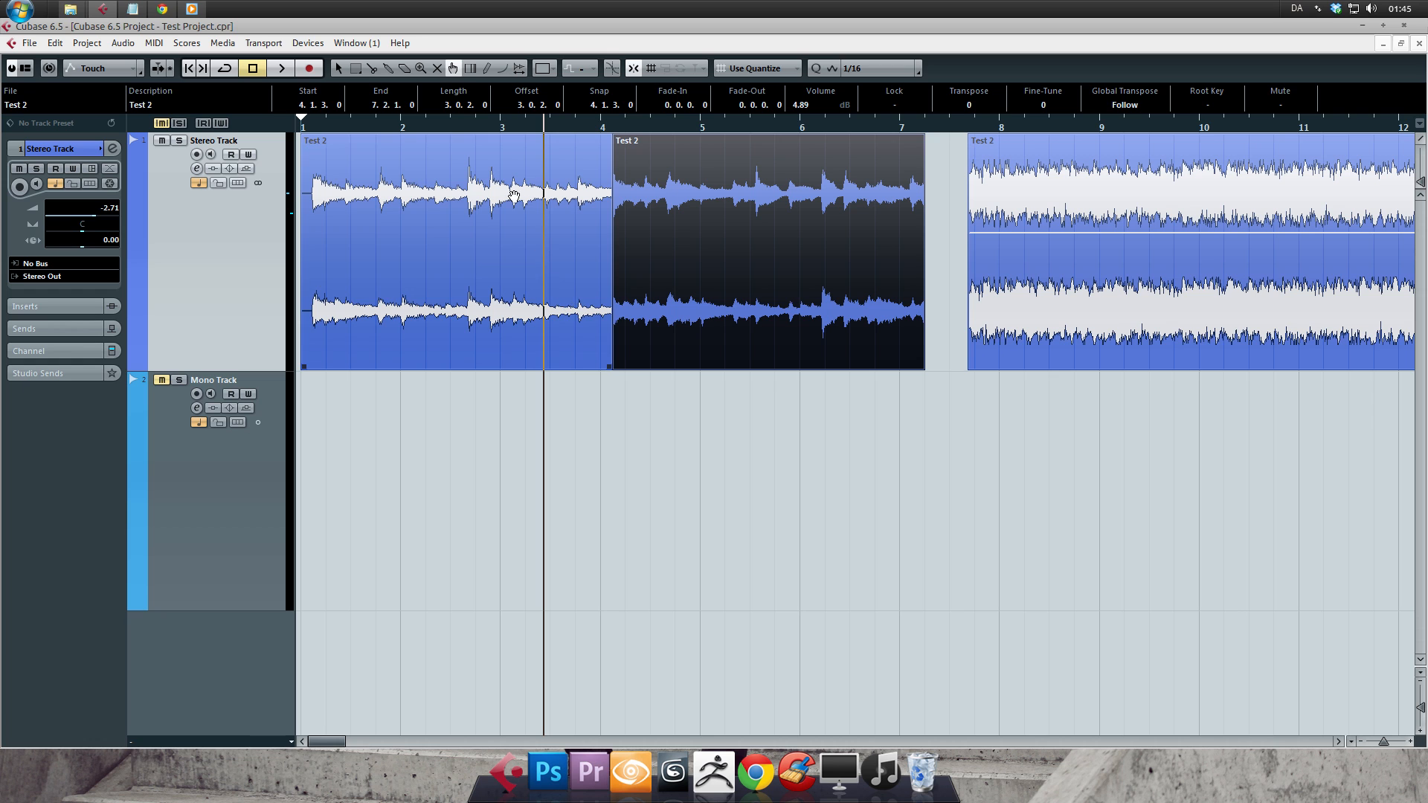
{"action": "left_click", "coordinate": [470, 69]}
{"action": "mouse_move", "coordinate": [958, 259]}
{"action": "left_mouse_down"}
{"action": "mouse_move", "coordinate": [696, 261]}
{"action": "mouse_move", "coordinate": [1082, 234]}
{"action": "mouse_move", "coordinate": [699, 299]}
{"action": "mouse_move", "coordinate": [595, 291]}
{"action": "mouse_move", "coordinate": [1019, 281]}
{"action": "mouse_move", "coordinate": [711, 283]}
{"action": "mouse_move", "coordinate": [1013, 253]}
{"action": "mouse_move", "coordinate": [1122, 279]}
{"action": "mouse_move", "coordinate": [1016, 298]}
{"action": "mouse_move", "coordinate": [790, 301]}
{"action": "left_mouse_up"}
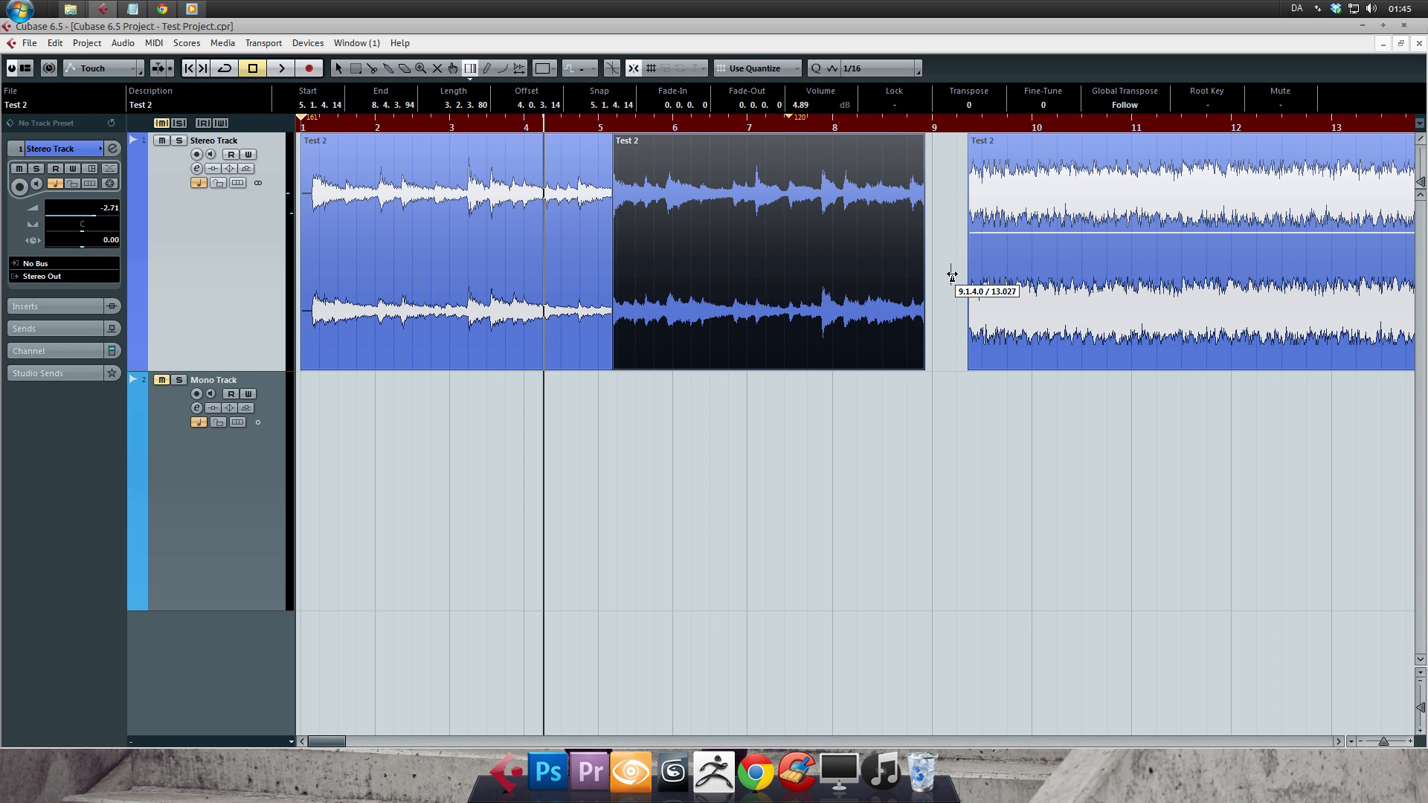
{"action": "mouse_move", "coordinate": [946, 280]}
{"action": "left_mouse_down"}
{"action": "mouse_move", "coordinate": [983, 276]}
{"action": "mouse_move", "coordinate": [872, 280]}
{"action": "mouse_move", "coordinate": [930, 264]}
{"action": "left_mouse_up"}
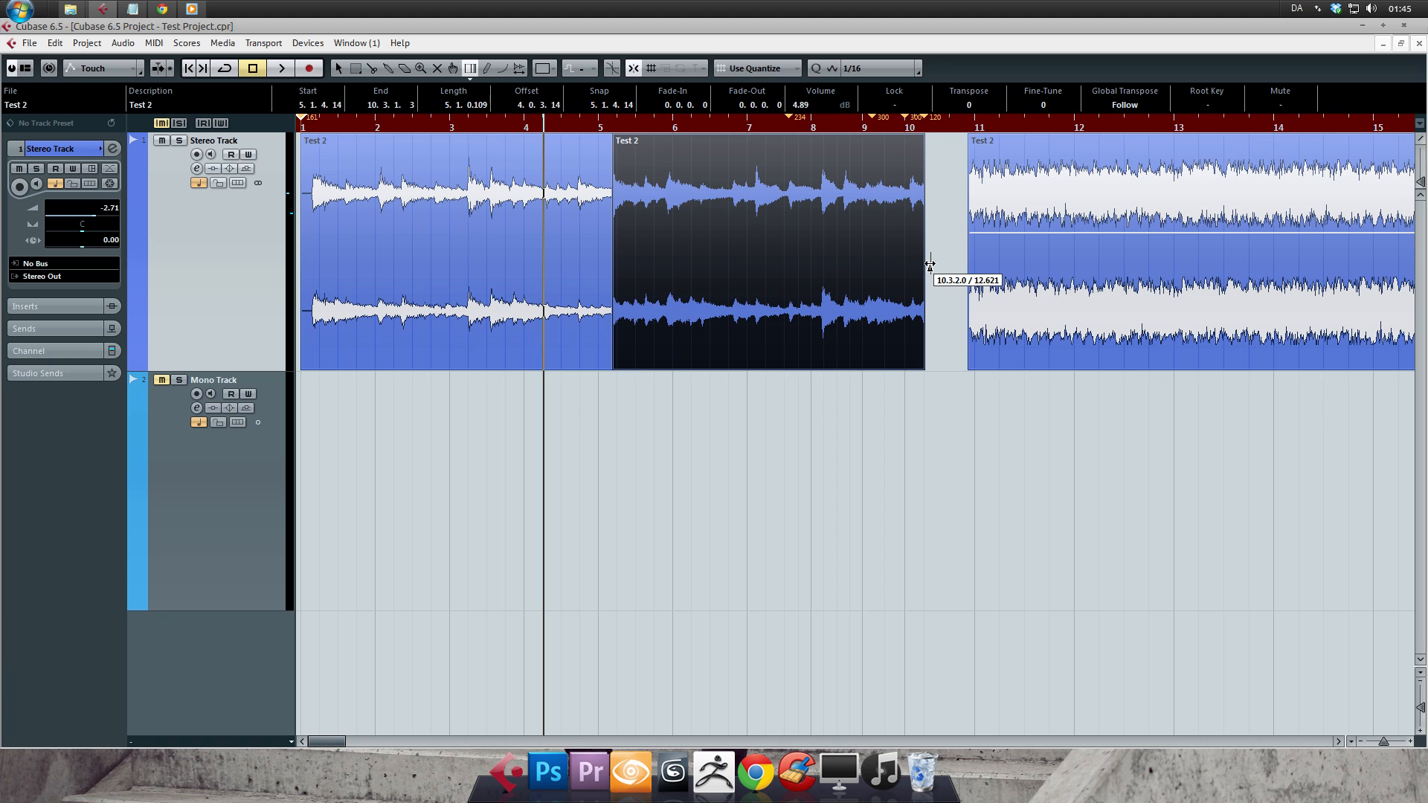
{"action": "key", "text": "ctrl+z"}
{"action": "key", "text": "ctrl+z"}
{"action": "key", "text": "ctrl+z"}
{"action": "key", "text": "ctrl+z"}
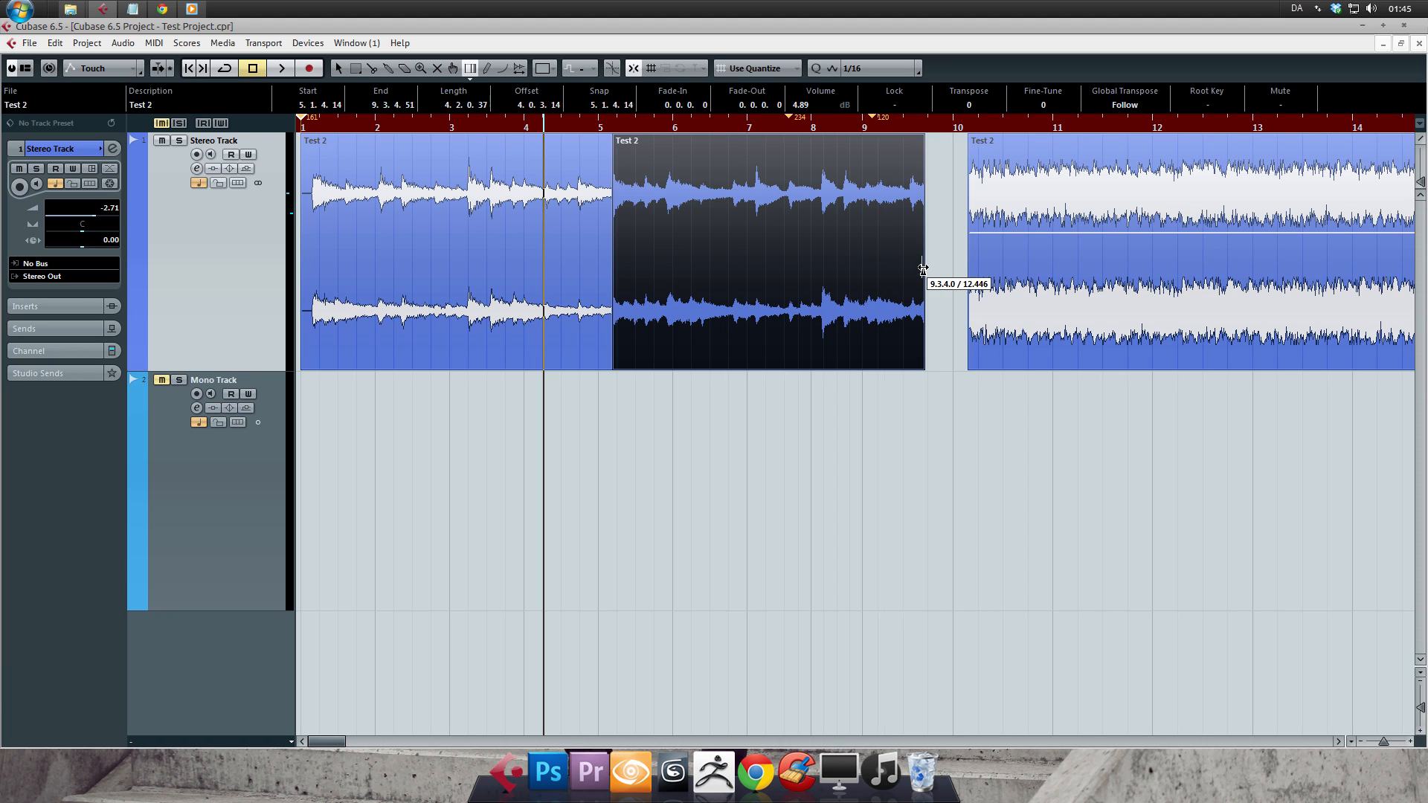
{"action": "key", "text": "1"}
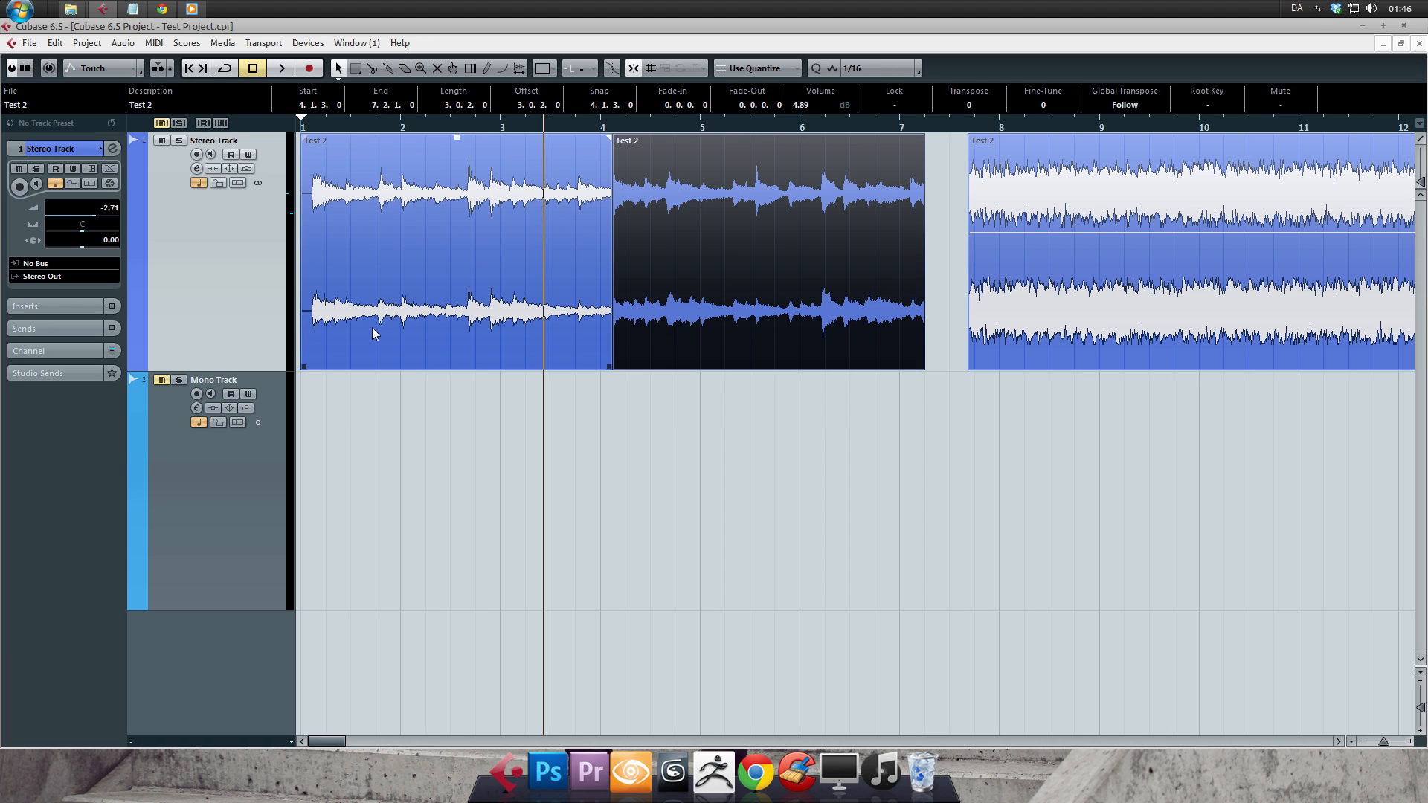
- Magnify and select the first event, and try to adjust its volume with the handle on the event's upper edge
{"action": "left_click", "coordinate": [487, 67]}
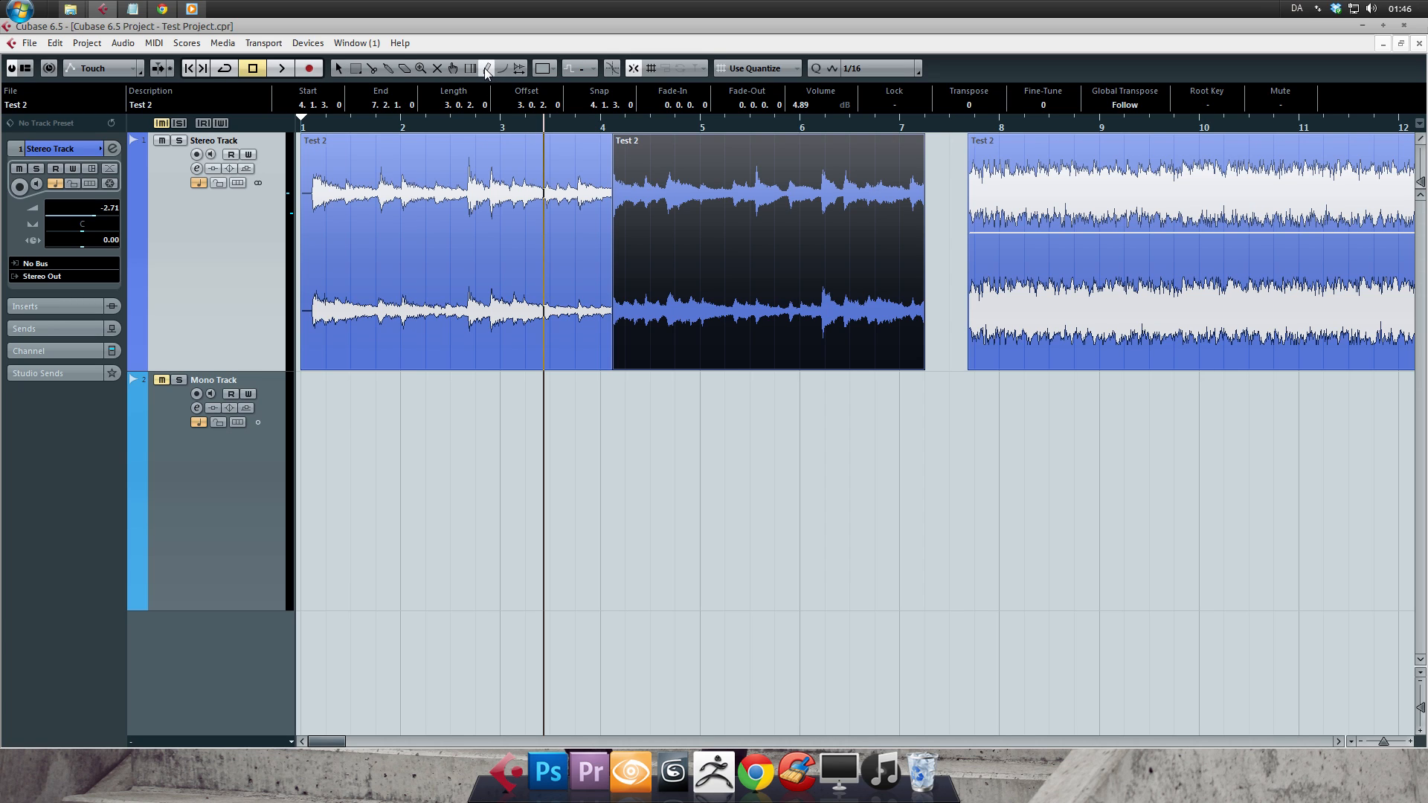
{"action": "mouse_move", "coordinate": [419, 125]}
{"action": "left_mouse_down"}
{"action": "mouse_move", "coordinate": [274, 140]}
{"action": "mouse_move", "coordinate": [265, 158]}
{"action": "left_mouse_up"}
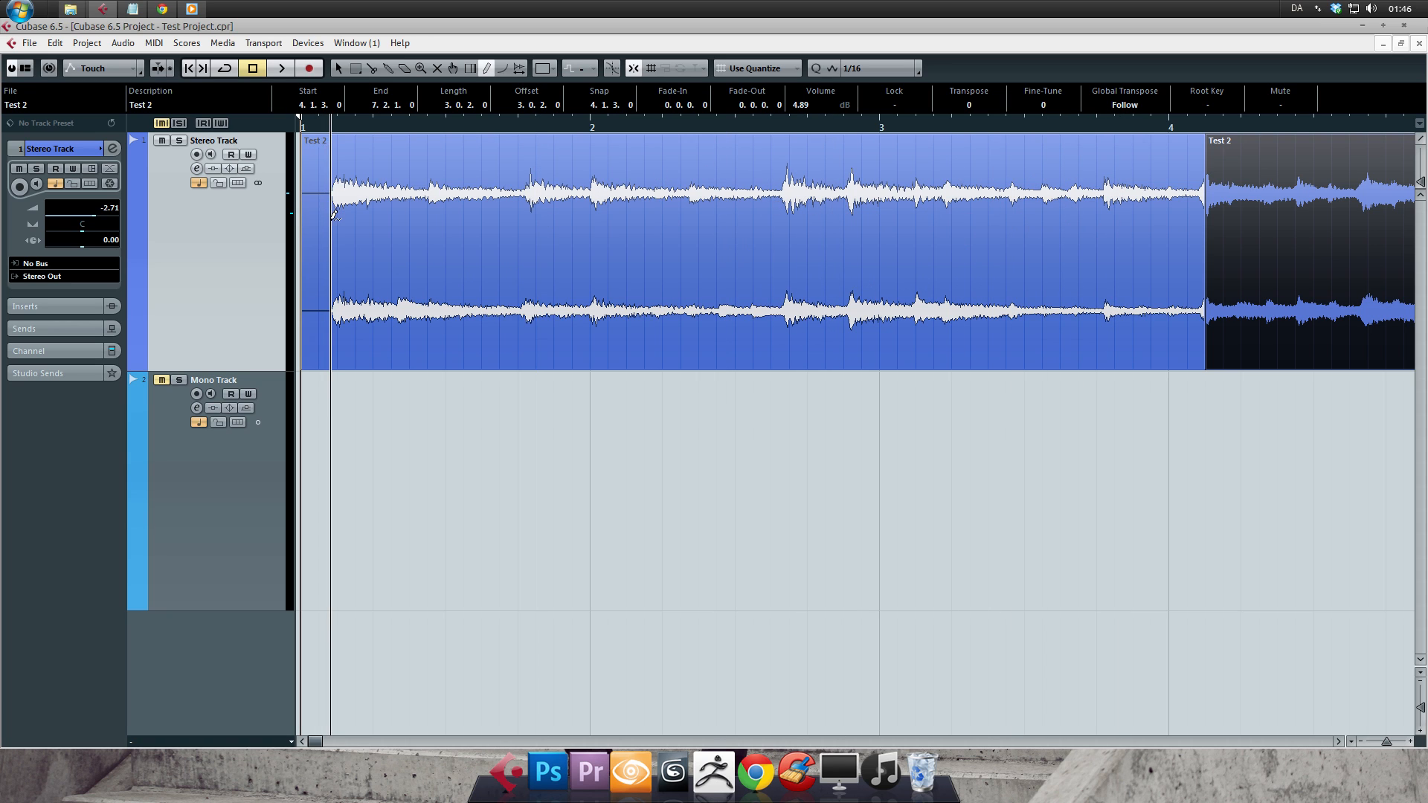
{"action": "key", "text": "1"}
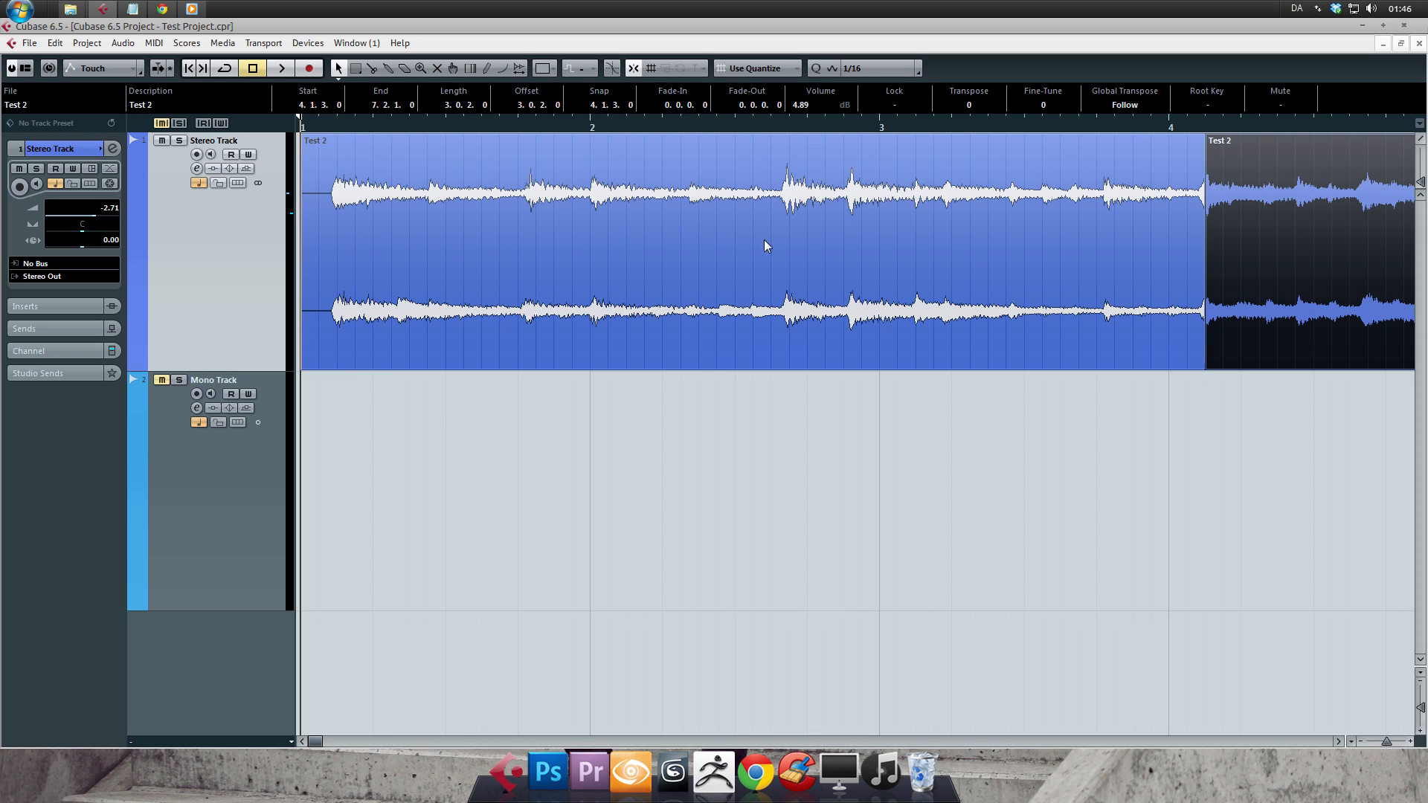
{"action": "left_click", "coordinate": [819, 211]}
{"action": "mouse_move", "coordinate": [756, 145]}
{"action": "left_mouse_down"}
{"action": "mouse_move", "coordinate": [735, 50]}
{"action": "mouse_move", "coordinate": [728, 165]}
{"action": "mouse_move", "coordinate": [729, 149]}
{"action": "left_mouse_up"}
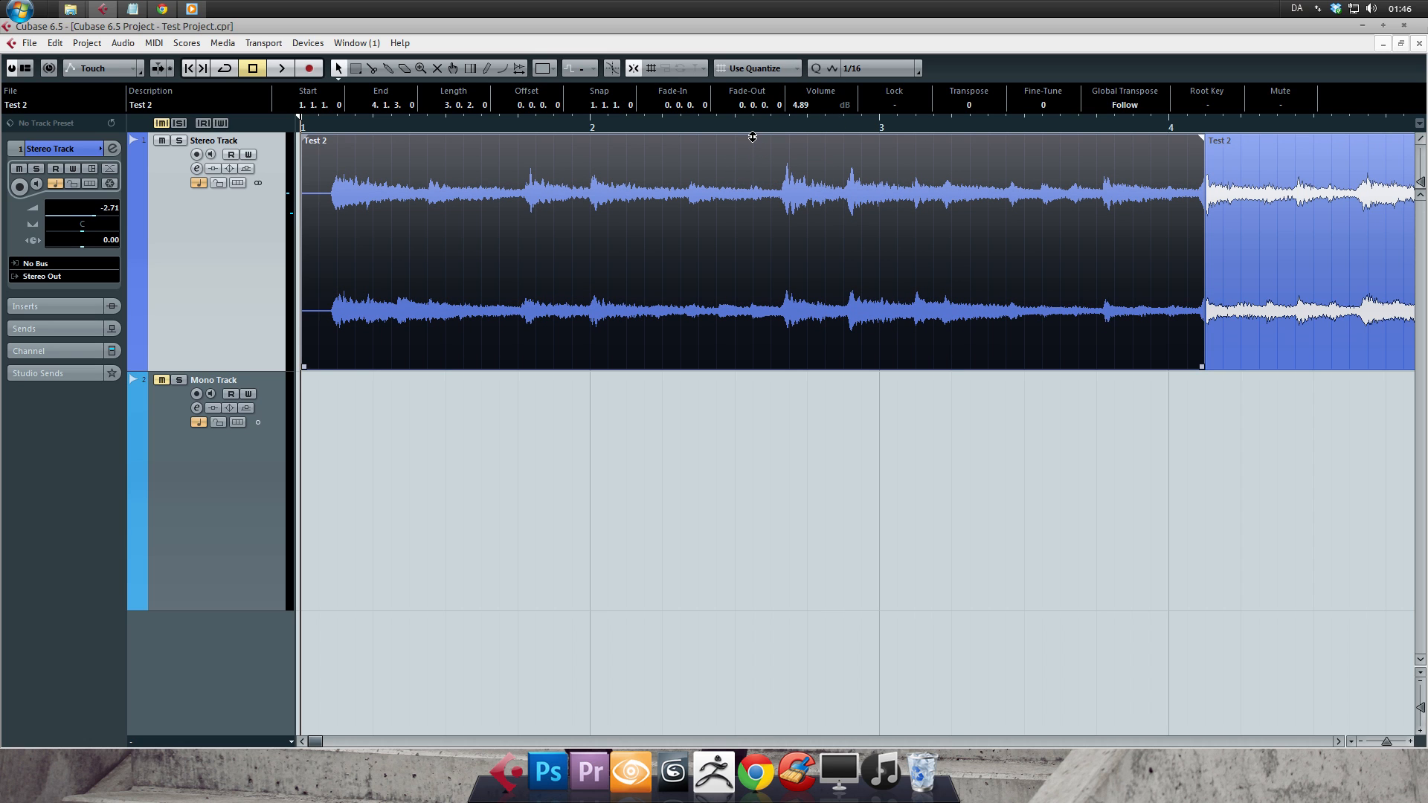
{"action": "left_click_drag", "start_coordinate": [753, 137], "coordinate": [760, 44]}
- Activate the Draw tool, view the Stereo Track's insert slots, and return to its main track settings
{"action": "left_click", "coordinate": [487, 70]}
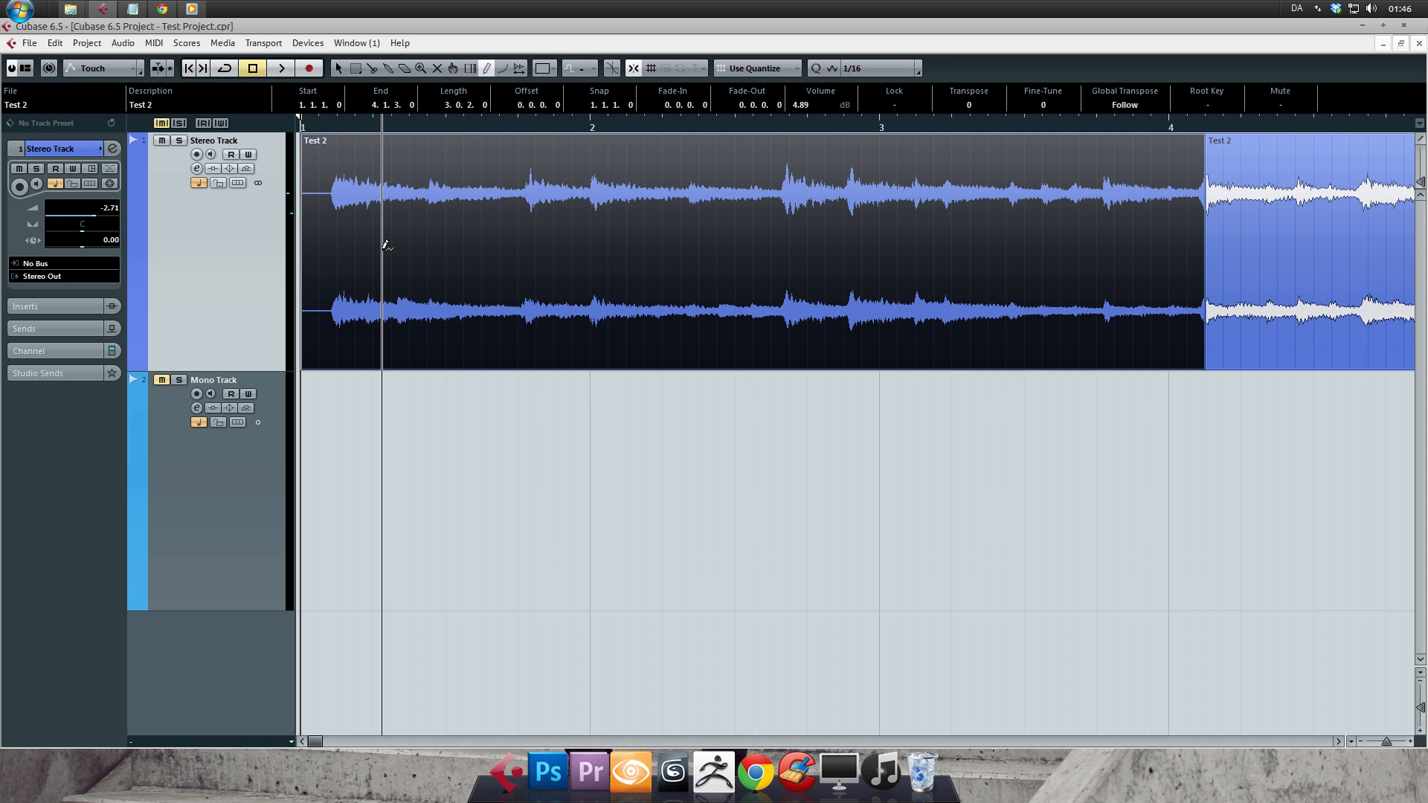
{"action": "left_click", "coordinate": [79, 305]}
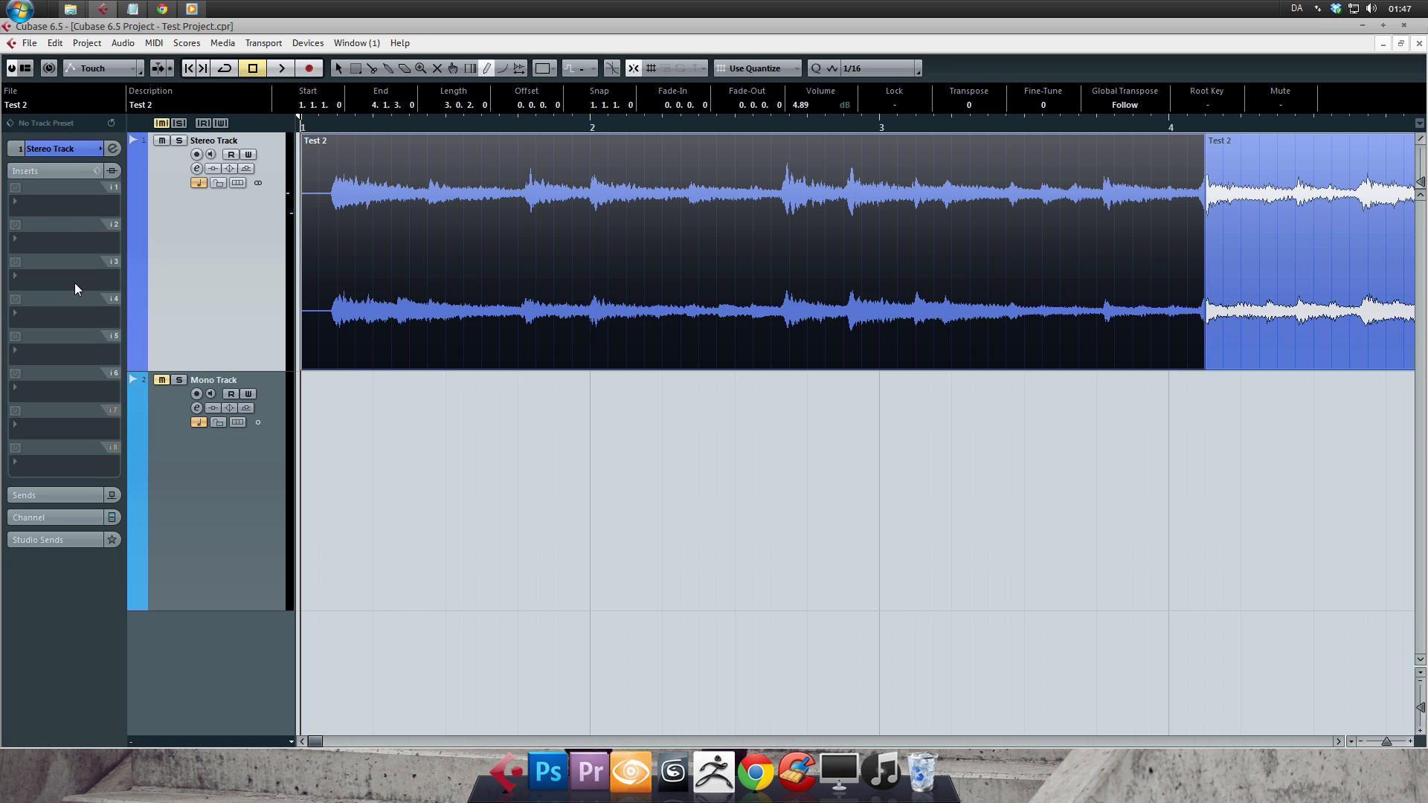
{"action": "left_click", "coordinate": [78, 146]}
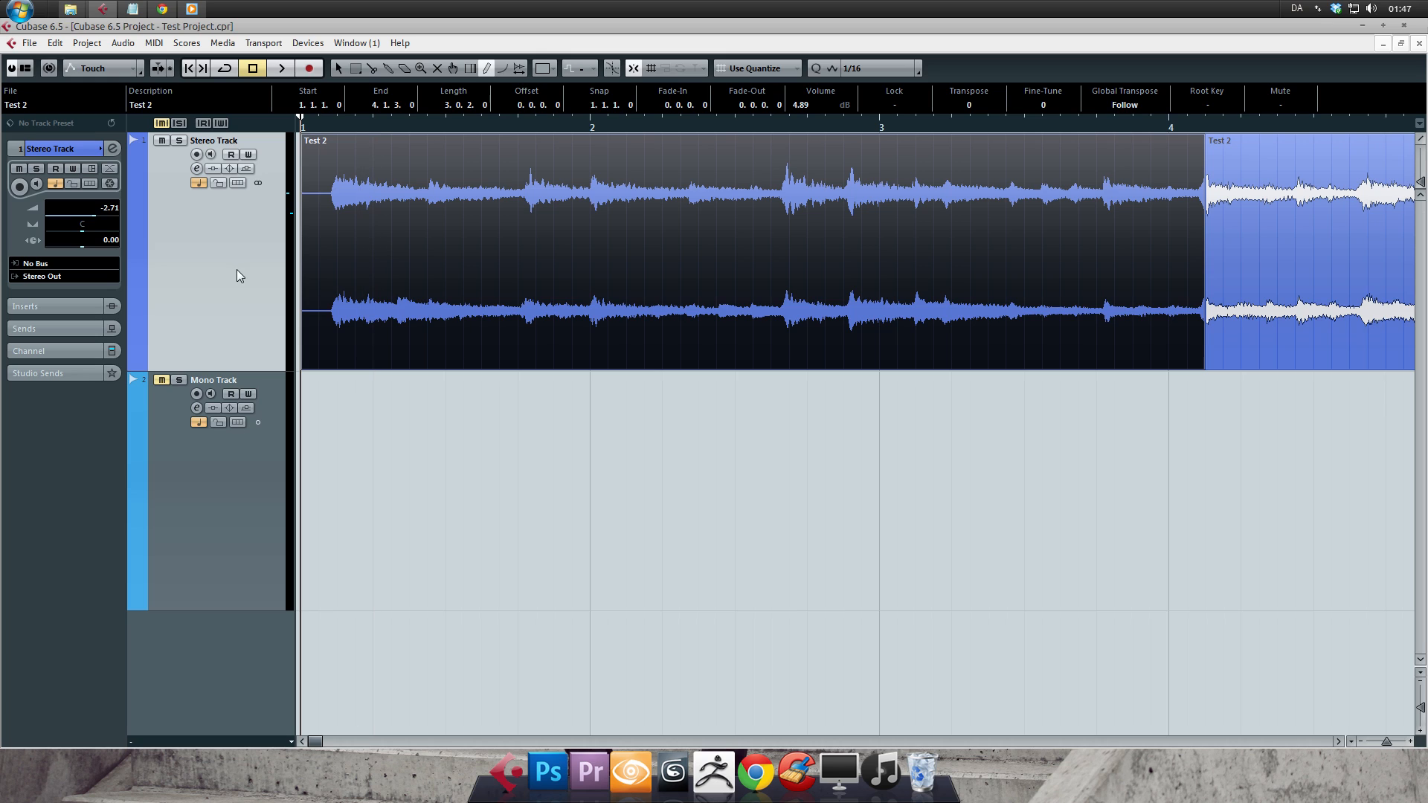
- Draw a zigzag volume curve with six points across the first event, and play it back
{"action": "left_click", "coordinate": [337, 243]}
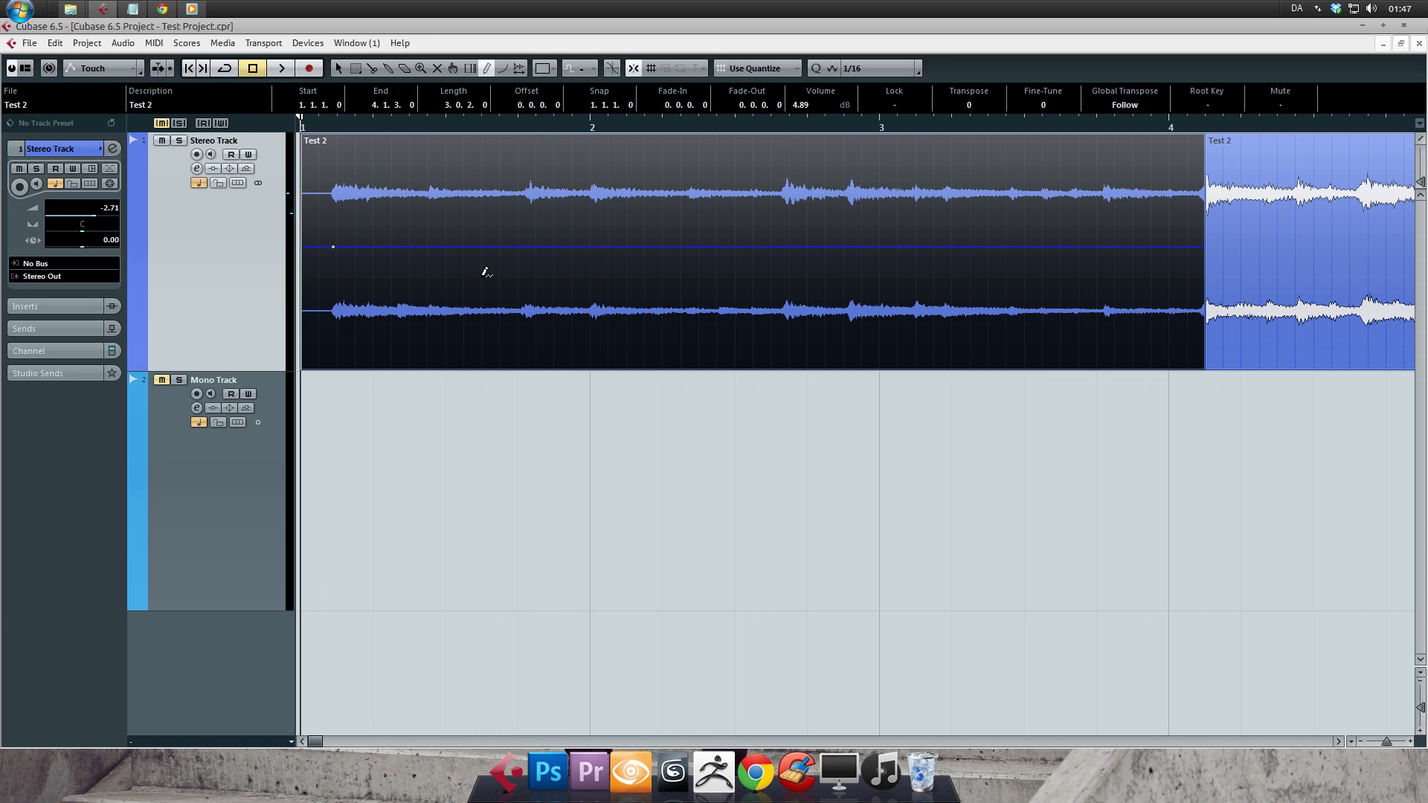
{"action": "left_click", "coordinate": [334, 245]}
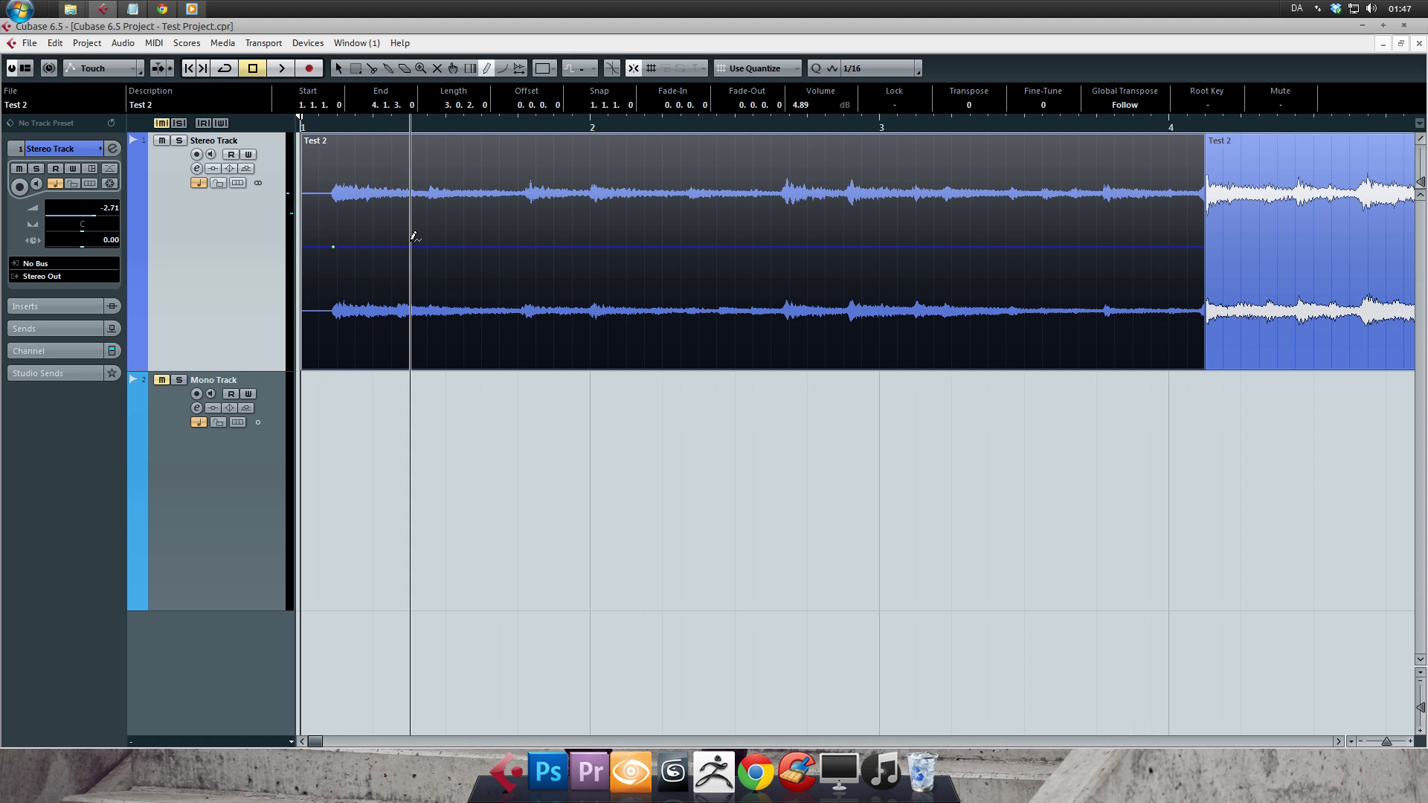
{"action": "left_click", "coordinate": [405, 202]}
{"action": "left_click", "coordinate": [465, 280]}
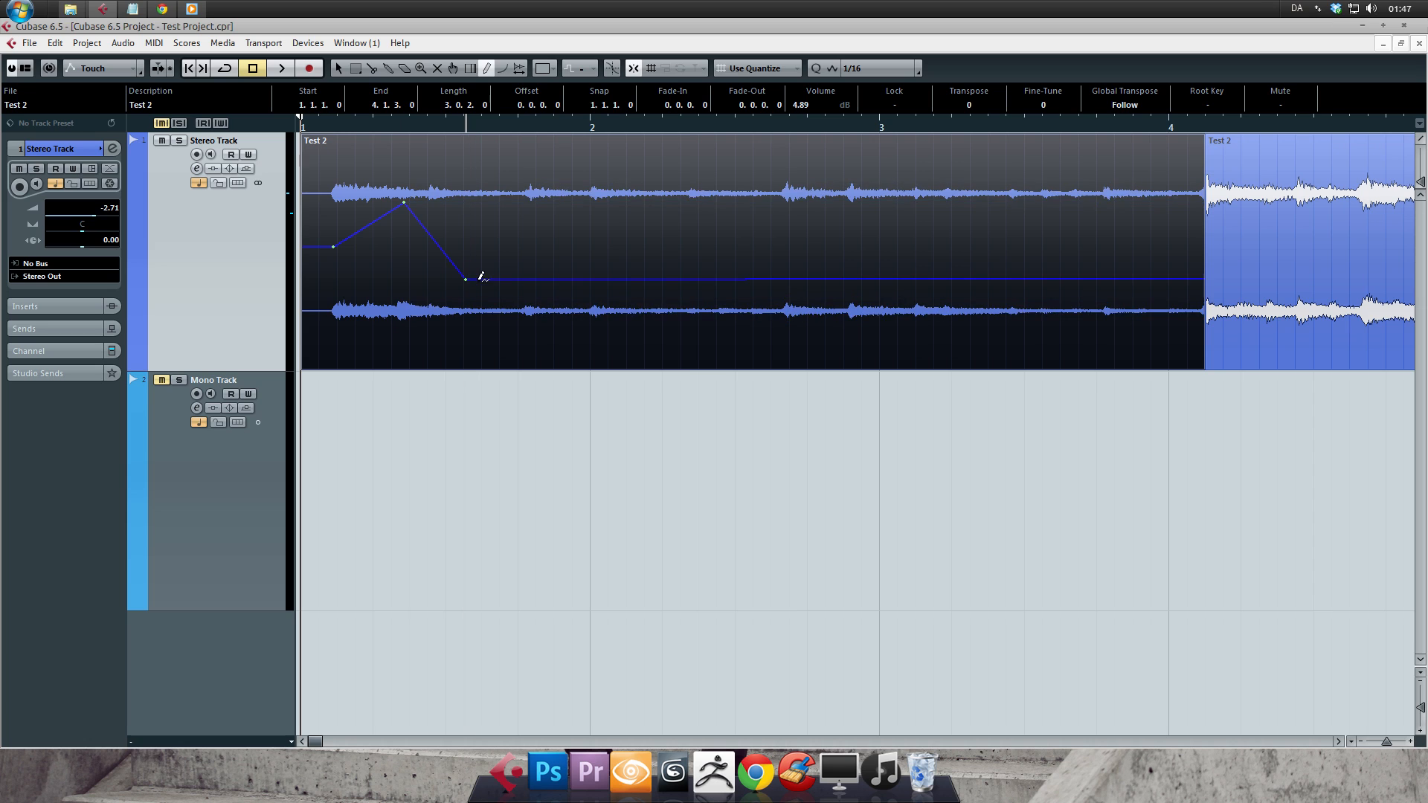
{"action": "left_click", "coordinate": [690, 201]}
{"action": "left_click", "coordinate": [967, 190]}
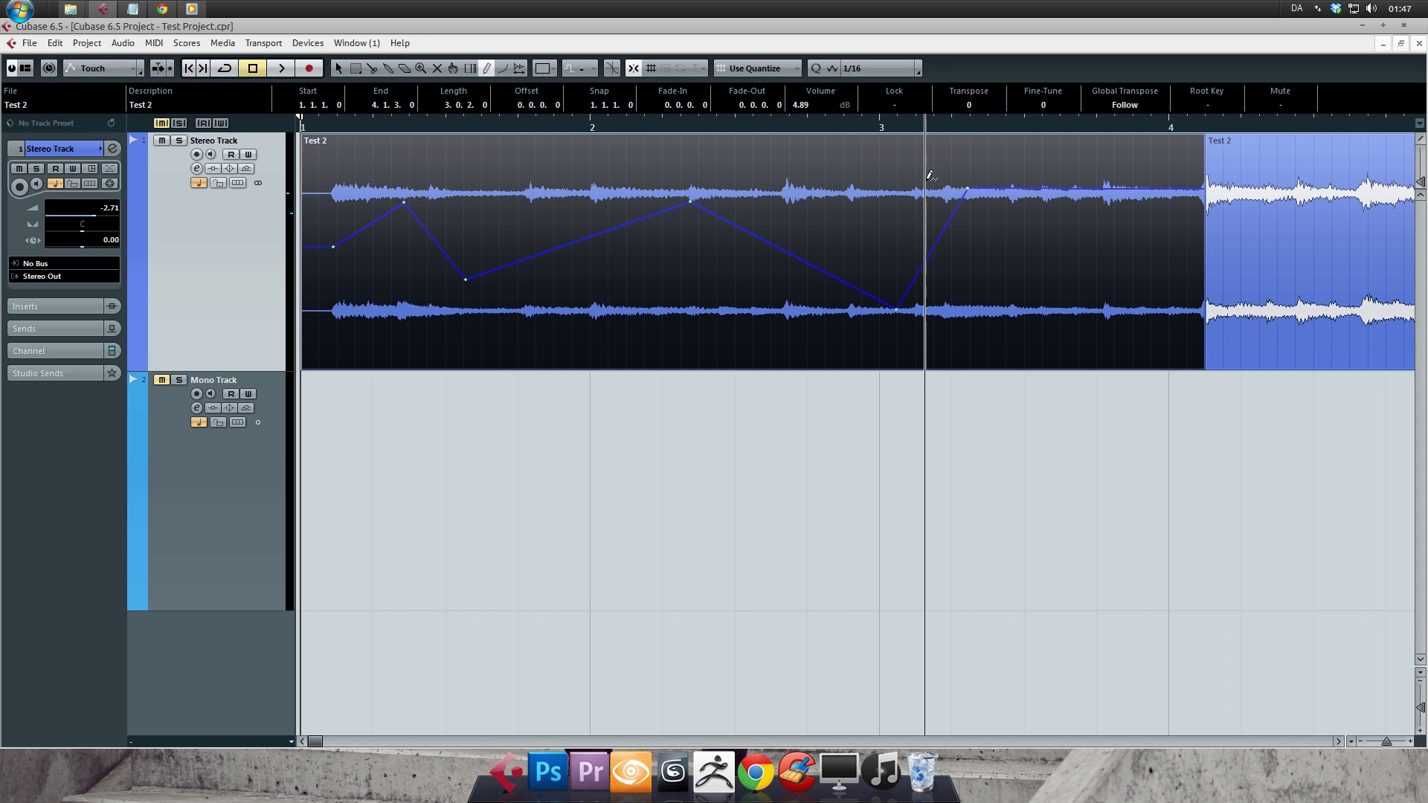
{"action": "key", "text": "space"}
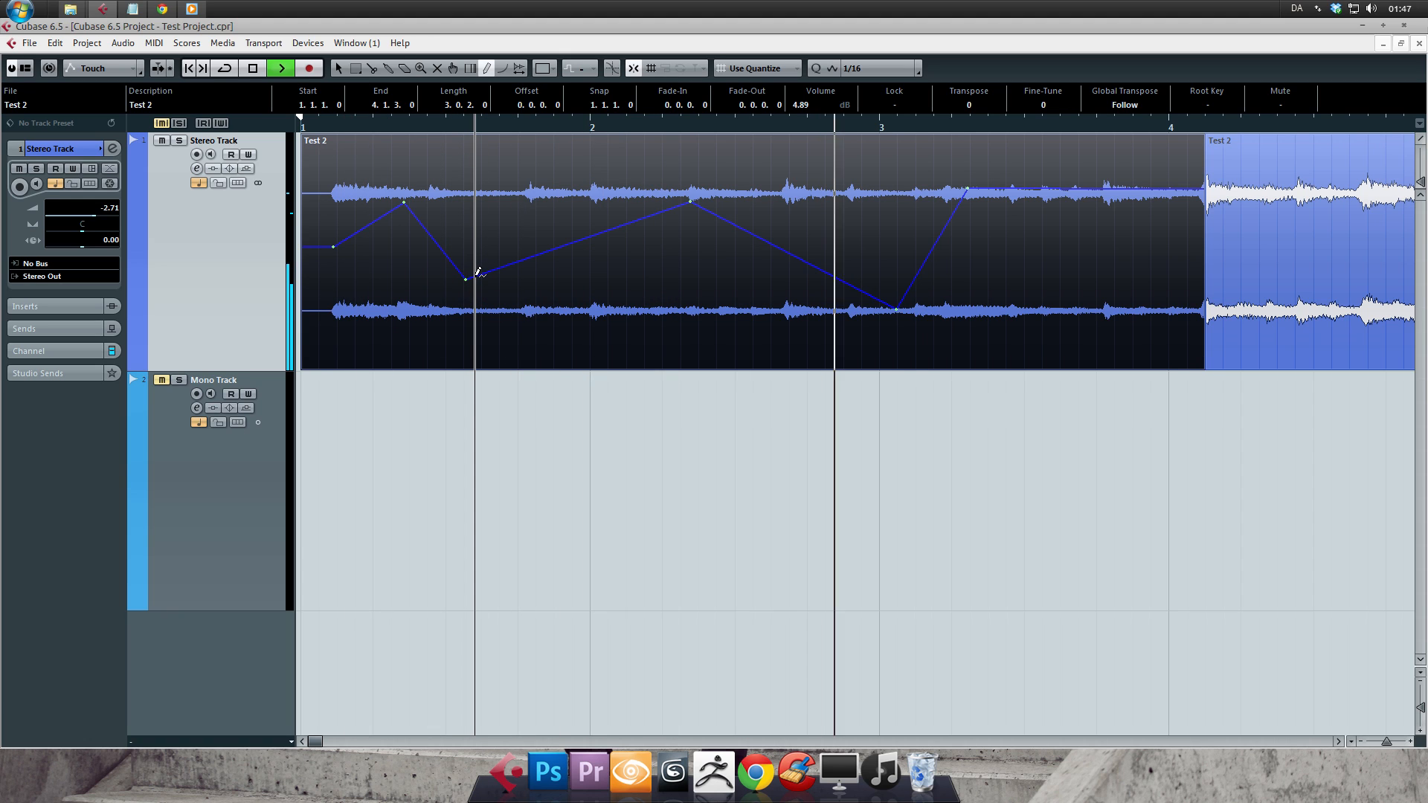
{"action": "key", "text": "space"}
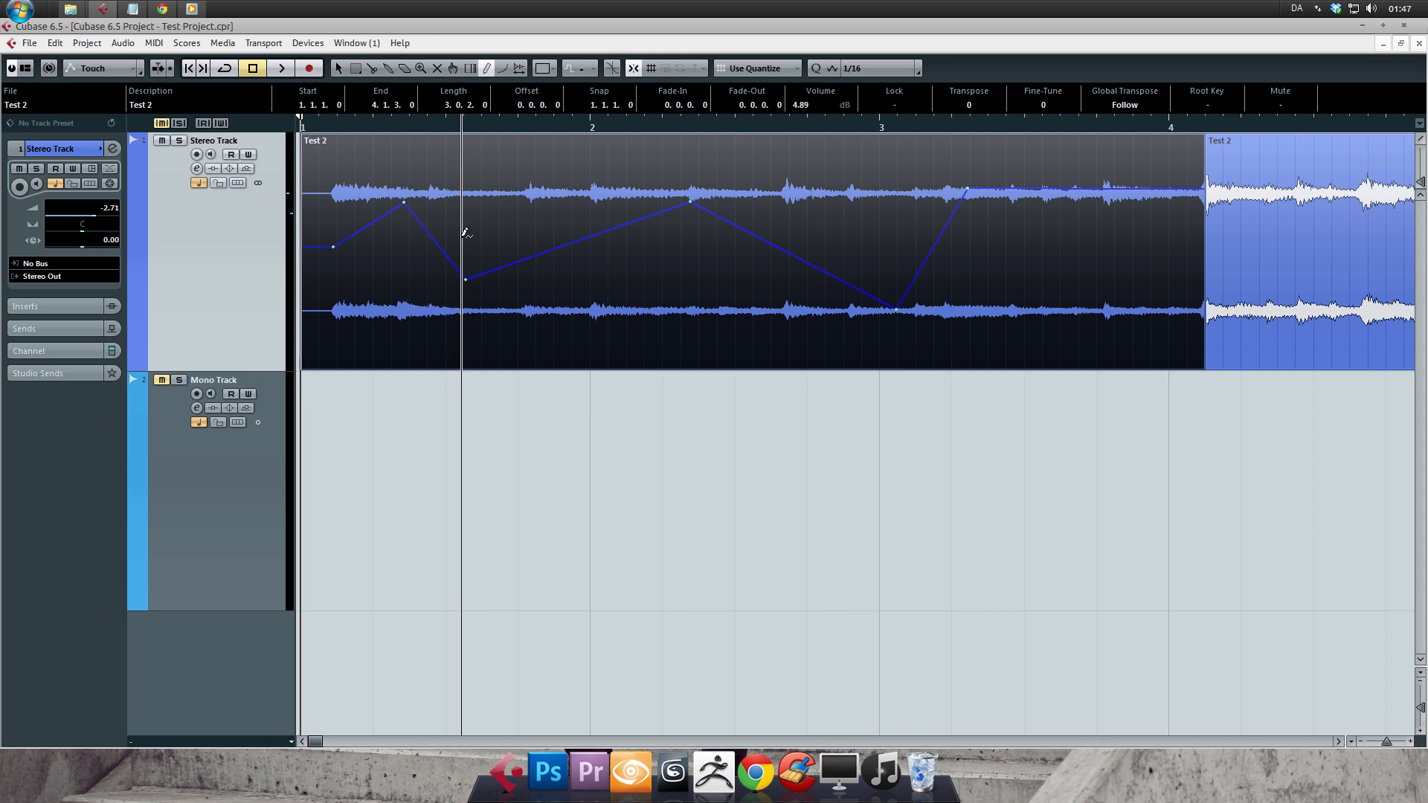
- Undo the volume curve points drawn on the first event
{"action": "key", "text": "ctrl+z"}
{"action": "key", "text": "ctrl+z"}
{"action": "key", "text": "ctrl+z"}
- Draw a new zigzag volume curve on the first event, ending with a steep drop just past the middle of bar 2
{"action": "key", "text": "ctrl+z"}
{"action": "key", "text": "ctrl+z"}
{"action": "key", "text": "ctrl+z"}
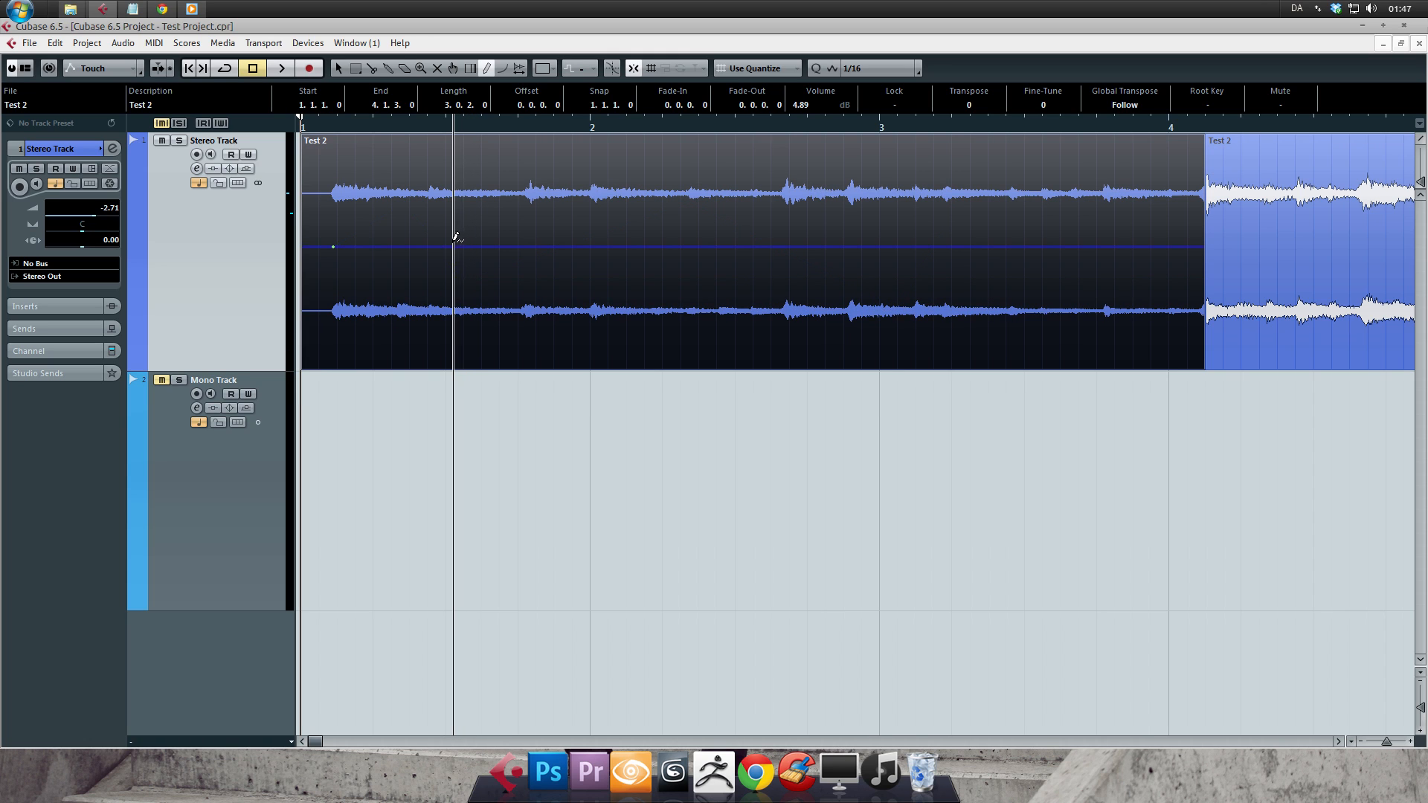
{"action": "mouse_move", "coordinate": [335, 259]}
{"action": "left_mouse_down"}
{"action": "mouse_move", "coordinate": [440, 167]}
{"action": "mouse_move", "coordinate": [478, 198]}
{"action": "mouse_move", "coordinate": [482, 338]}
{"action": "mouse_move", "coordinate": [409, 269]}
{"action": "mouse_move", "coordinate": [520, 197]}
{"action": "mouse_move", "coordinate": [539, 207]}
{"action": "mouse_move", "coordinate": [520, 328]}
{"action": "mouse_move", "coordinate": [533, 154]}
{"action": "mouse_move", "coordinate": [513, 323]}
{"action": "mouse_move", "coordinate": [522, 208]}
{"action": "left_mouse_up"}
{"action": "key", "text": "ctrl+z"}
{"action": "key", "text": "ctrl+z"}
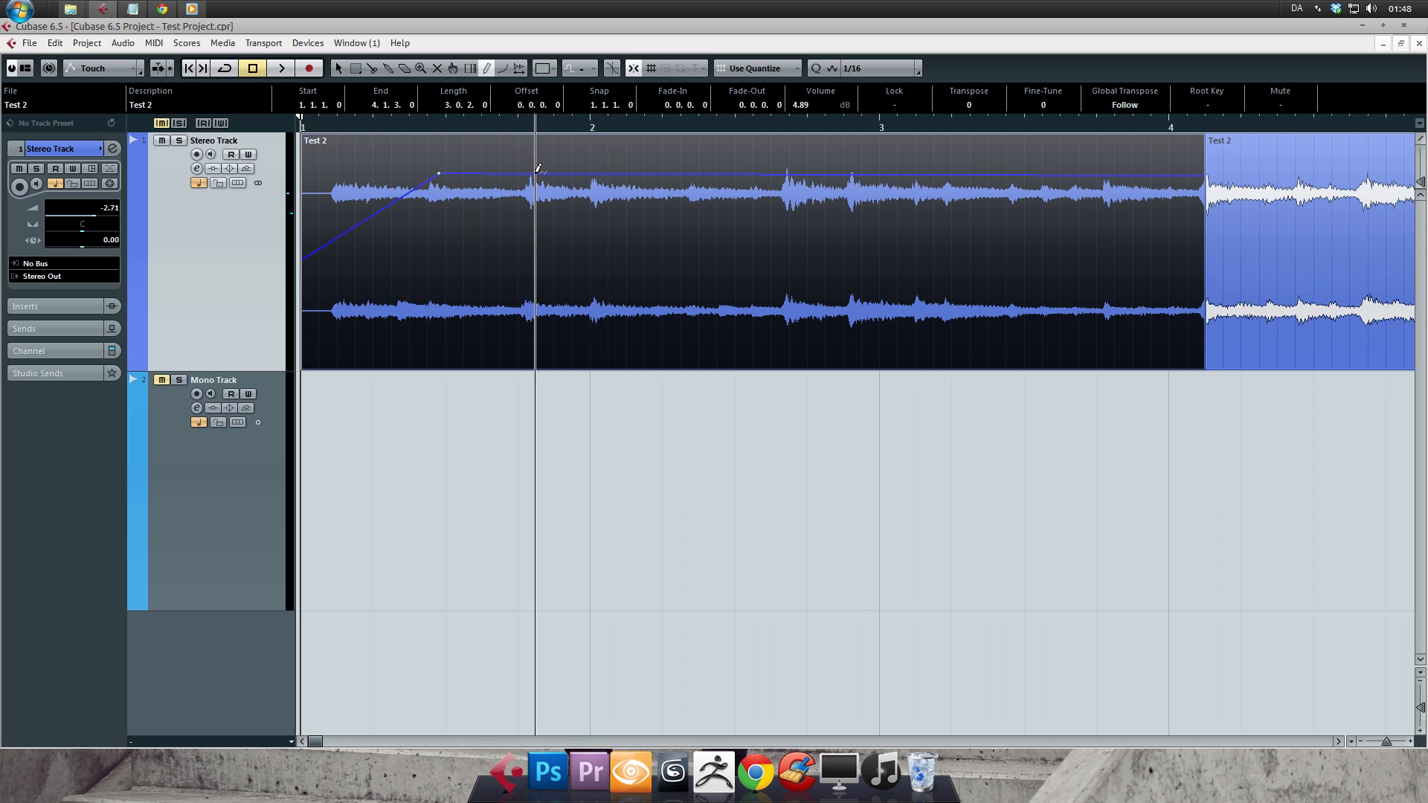
{"action": "left_click", "coordinate": [573, 253]}
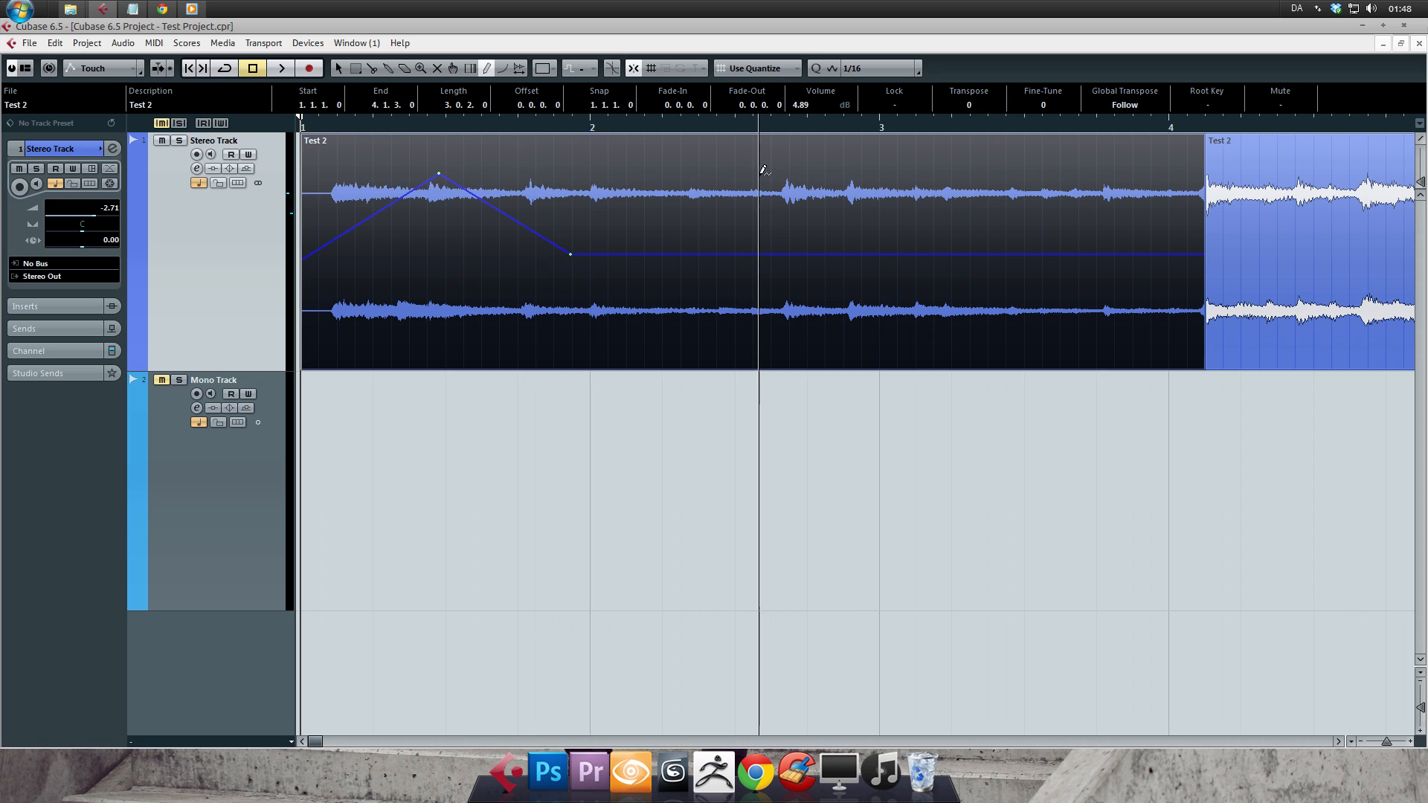
{"action": "left_click", "coordinate": [737, 165]}
{"action": "left_click", "coordinate": [755, 310]}
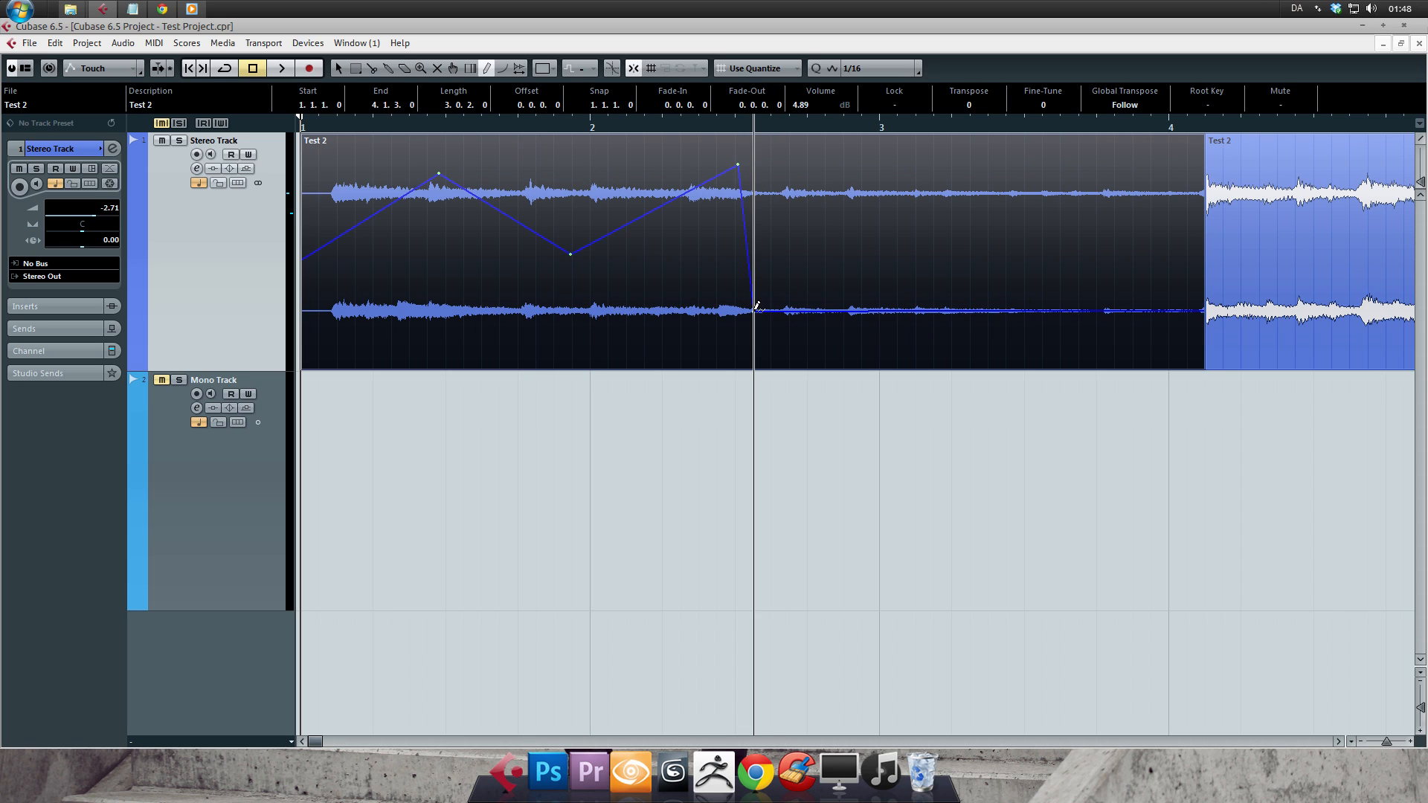
- Add a volume point just past the steep drop, and remove the peak and low points in the middle of bar 2
{"action": "left_click", "coordinate": [815, 254]}
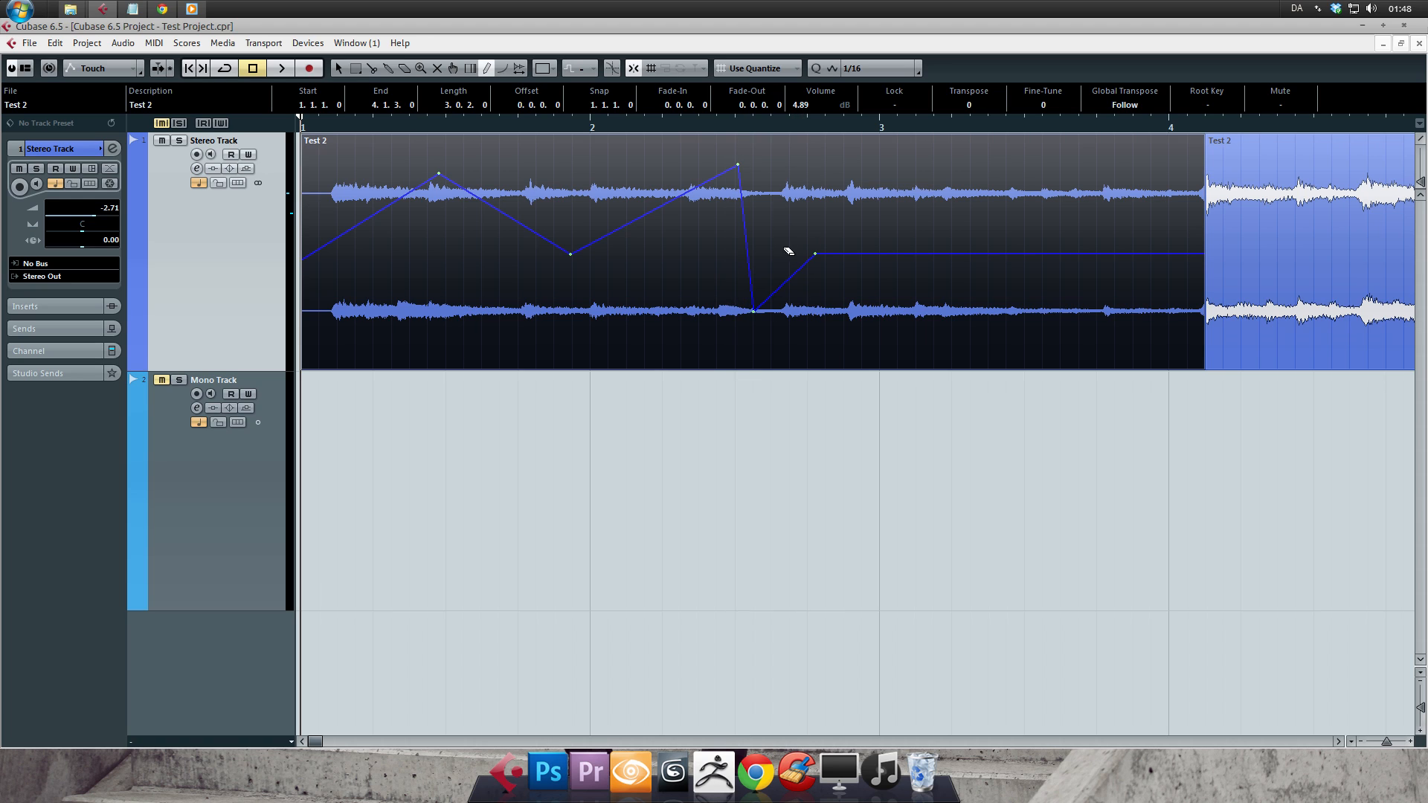
{"action": "left_click", "coordinate": [738, 165]}
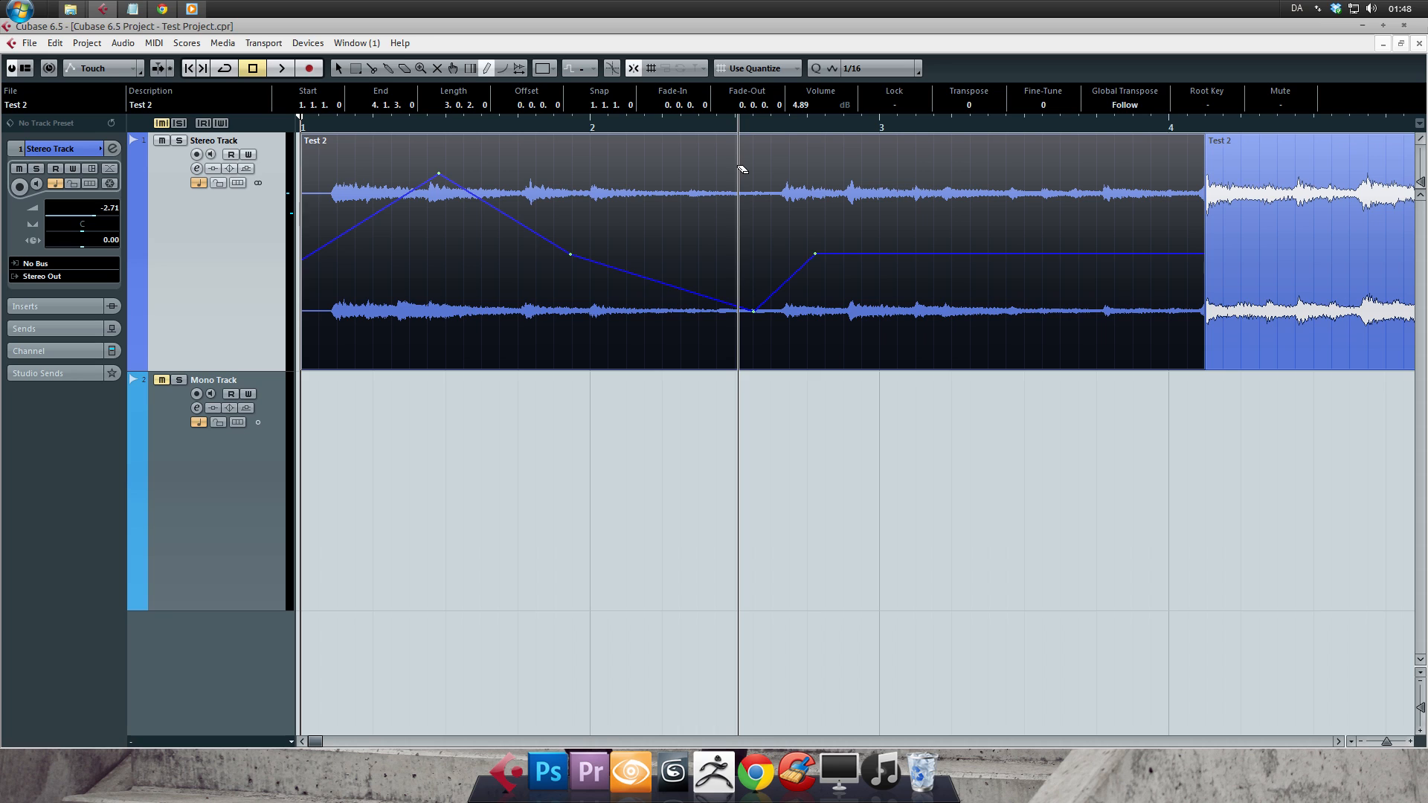
{"action": "left_click", "coordinate": [753, 310]}
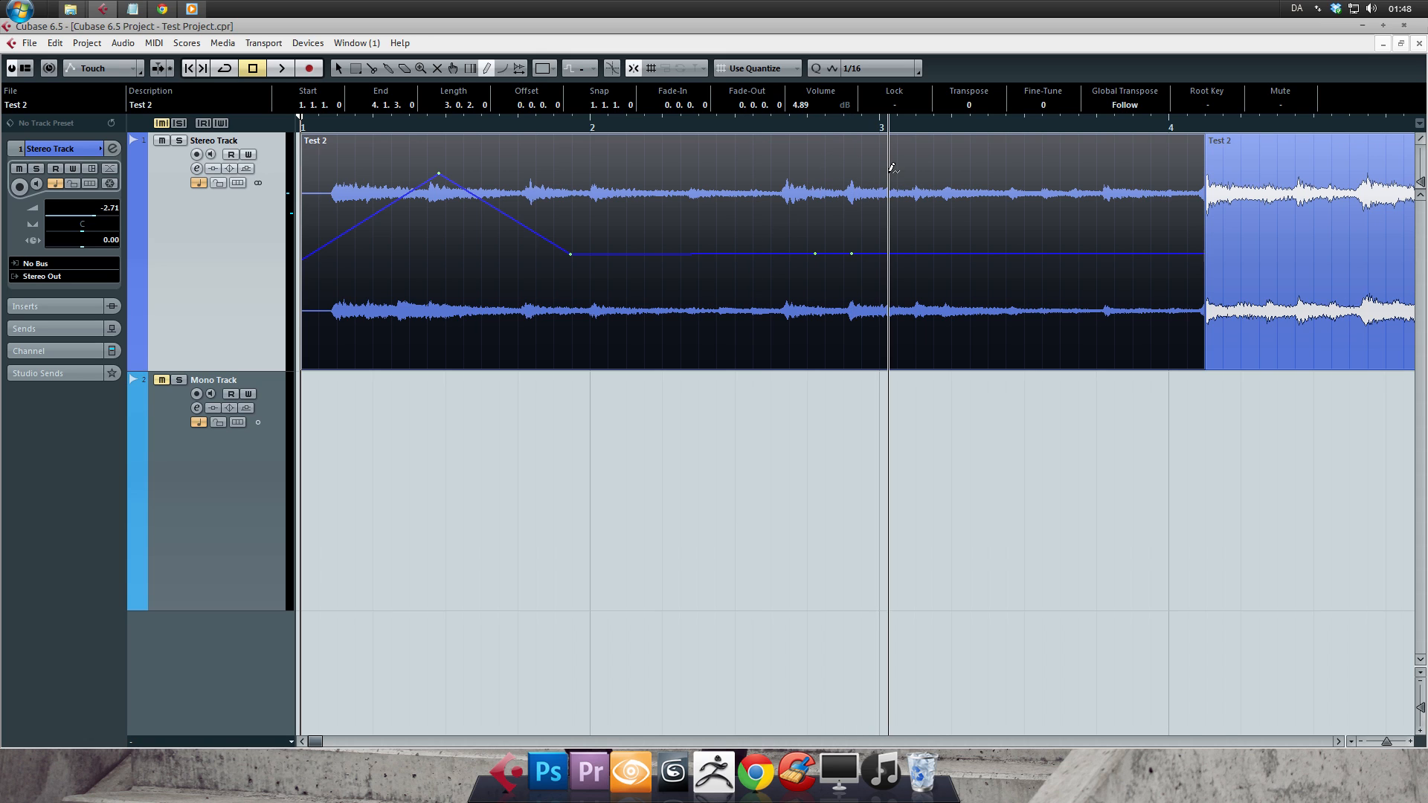
- Add seven volume points along the flat section of the curve between the end of bar 2 and bar 4
{"action": "left_click", "coordinate": [852, 254]}
{"action": "left_click", "coordinate": [906, 254]}
{"action": "left_click", "coordinate": [969, 254]}
{"action": "left_click", "coordinate": [1056, 254]}
{"action": "left_click", "coordinate": [1029, 253]}
{"action": "left_click", "coordinate": [976, 253]}
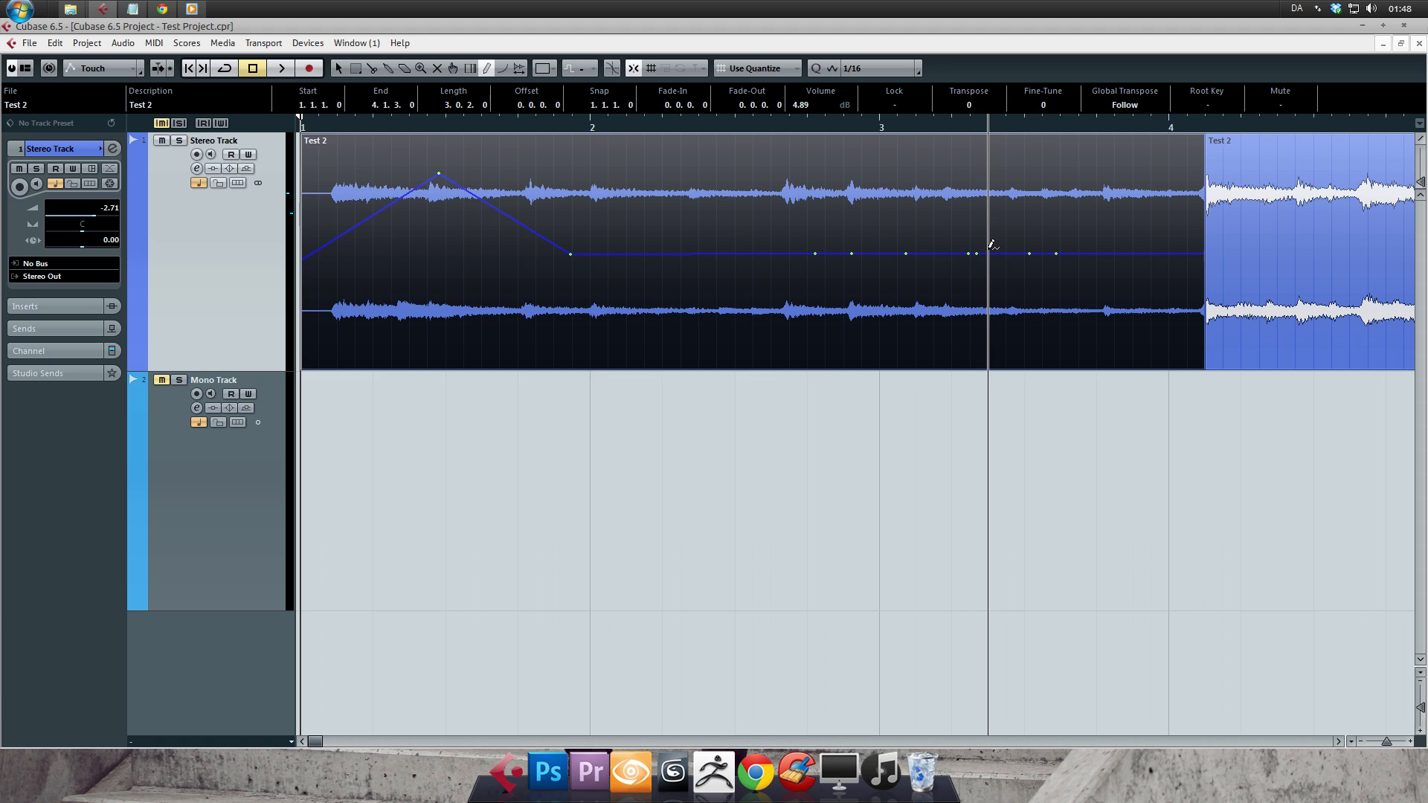
{"action": "left_click_drag", "start_coordinate": [990, 253], "coordinate": [994, 194]}
- Undo all the volume curve points on the first event
{"action": "key", "text": "ctrl+z"}
{"action": "key", "text": "ctrl+z"}
{"action": "key", "text": "ctrl+z"}
{"action": "key", "text": "ctrl+z"}
{"action": "key", "text": "ctrl+z"}
{"action": "key", "text": "ctrl+z"}
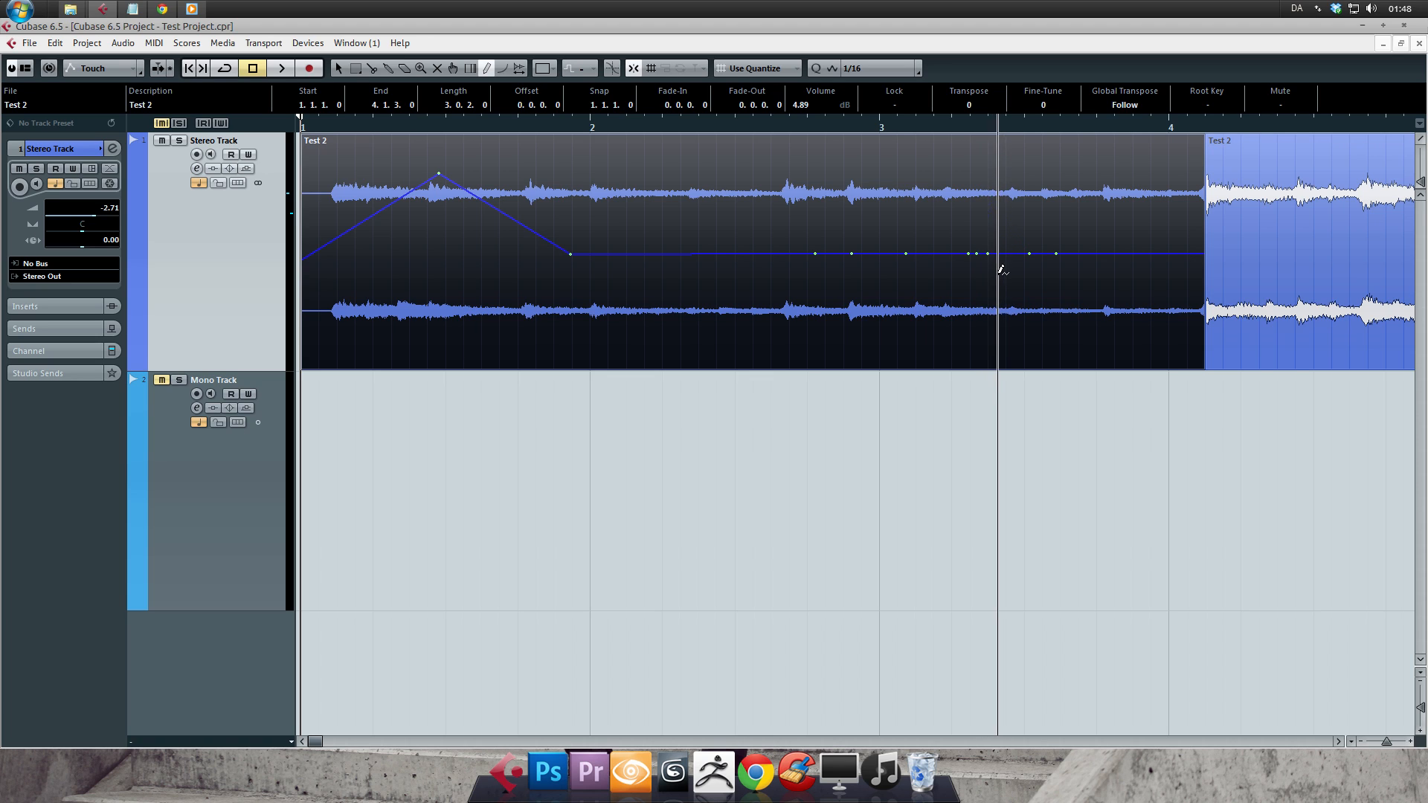
{"action": "key", "text": "ctrl+z"}
{"action": "key", "text": "ctrl+z"}
{"action": "key", "text": "ctrl+z"}
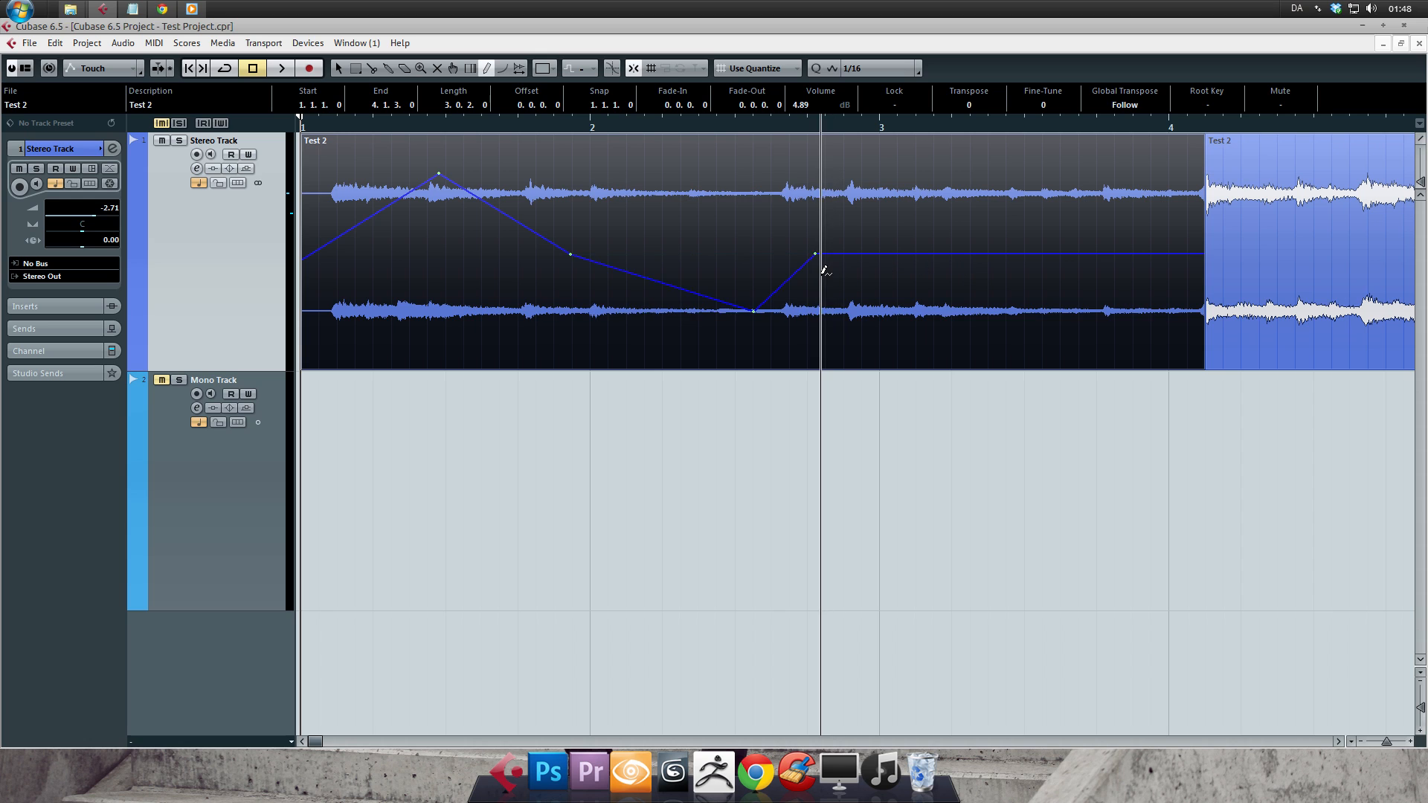
{"action": "key", "text": "ctrl+z"}
{"action": "key", "text": "ctrl+z"}
{"action": "key", "text": "ctrl+z"}
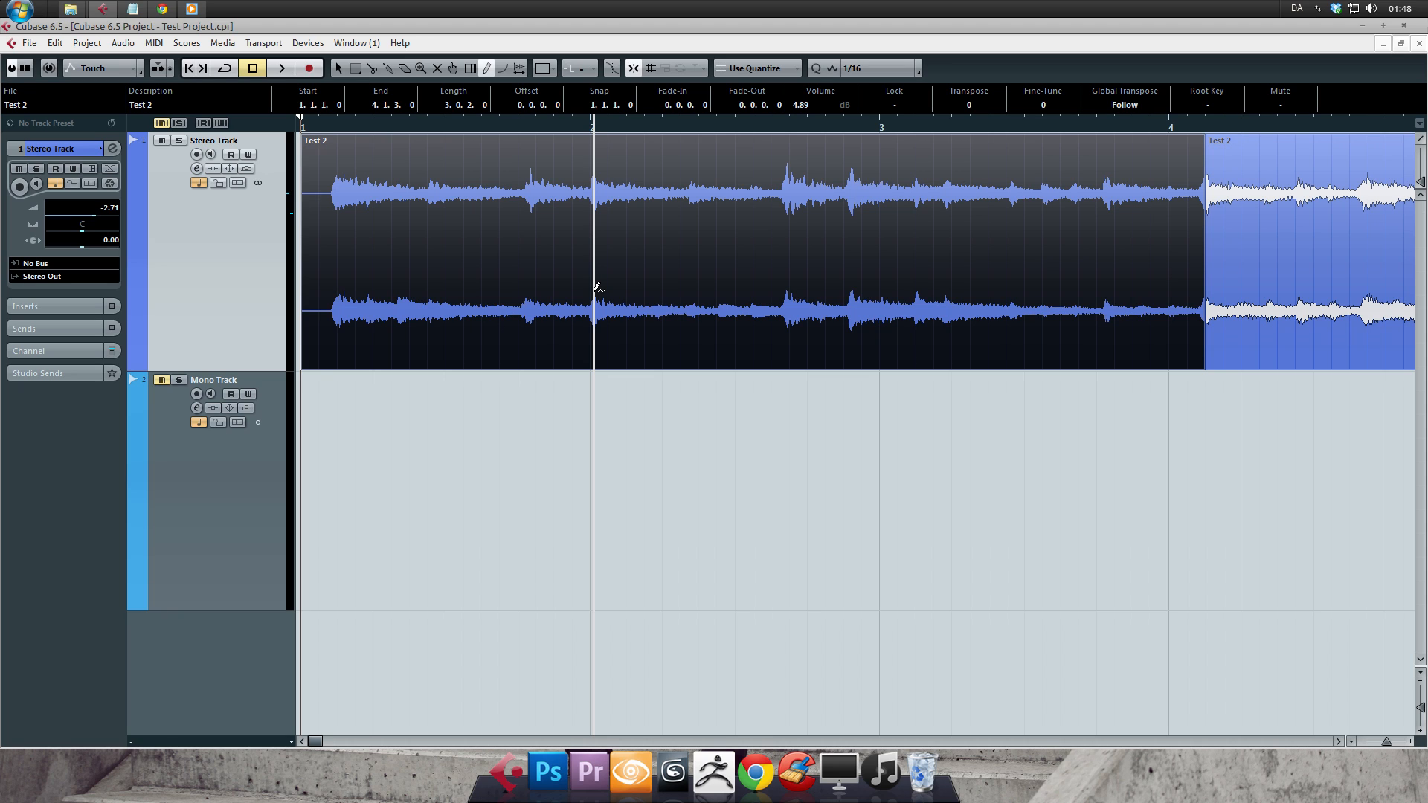
- Delete the adjacent second event and extend the first event's end to 7.2.1.0
{"action": "key", "text": "1"}
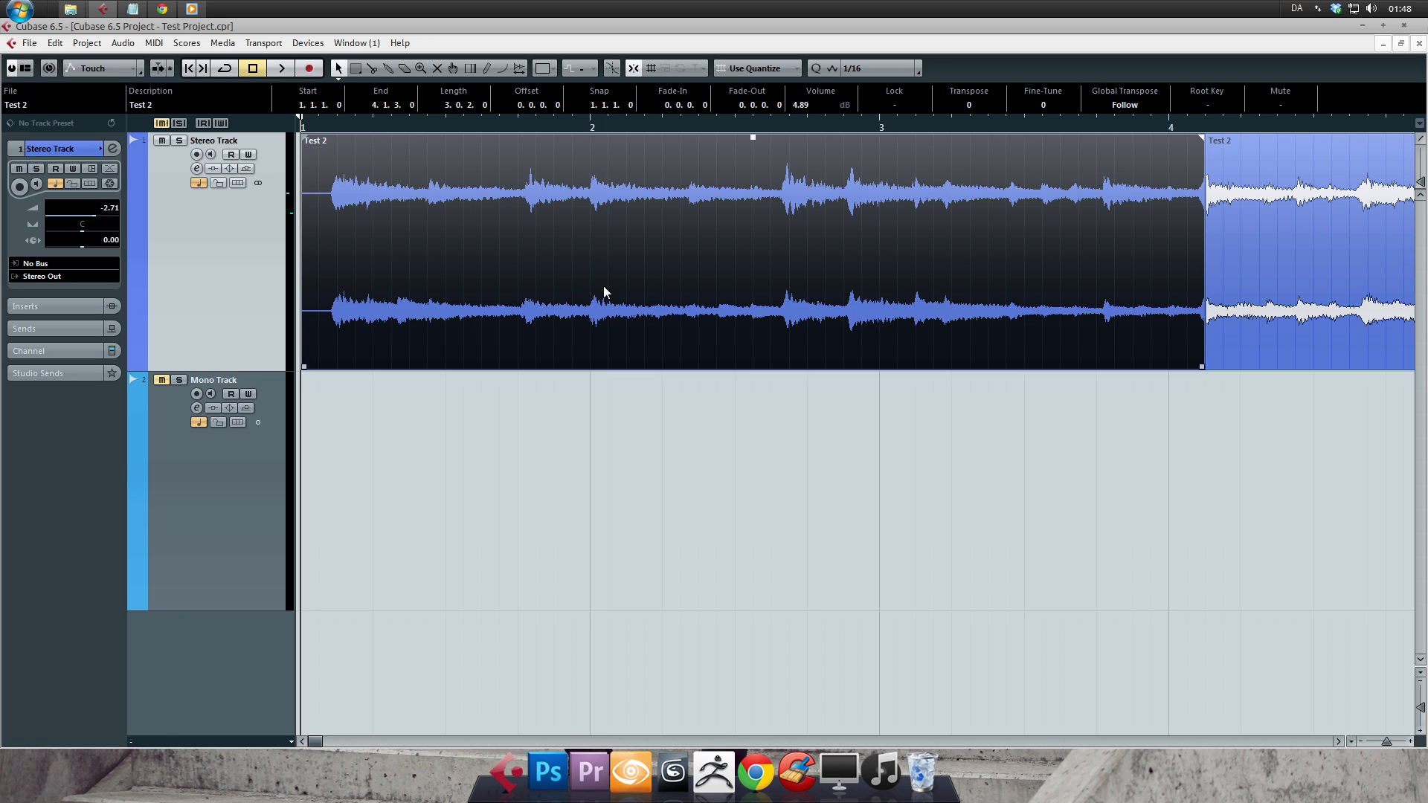
{"action": "key", "text": "Delete"}
{"action": "left_click_drag", "start_coordinate": [1202, 368], "coordinate": [206, 294]}
- Activate the Line tool and look through its Line, Parabola, Sine, Triangle and Square shapes
{"action": "left_click", "coordinate": [502, 69]}
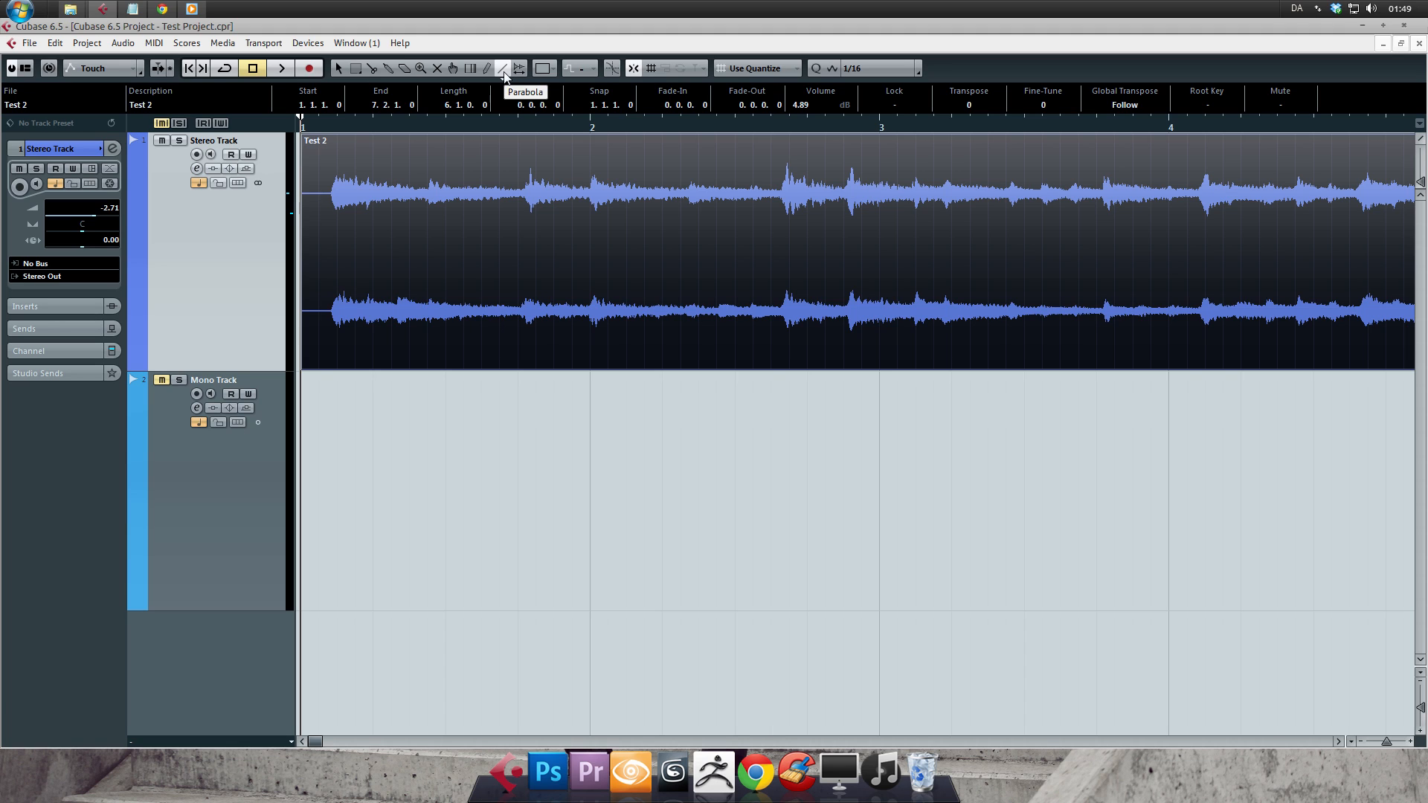
{"action": "left_click", "coordinate": [501, 82]}
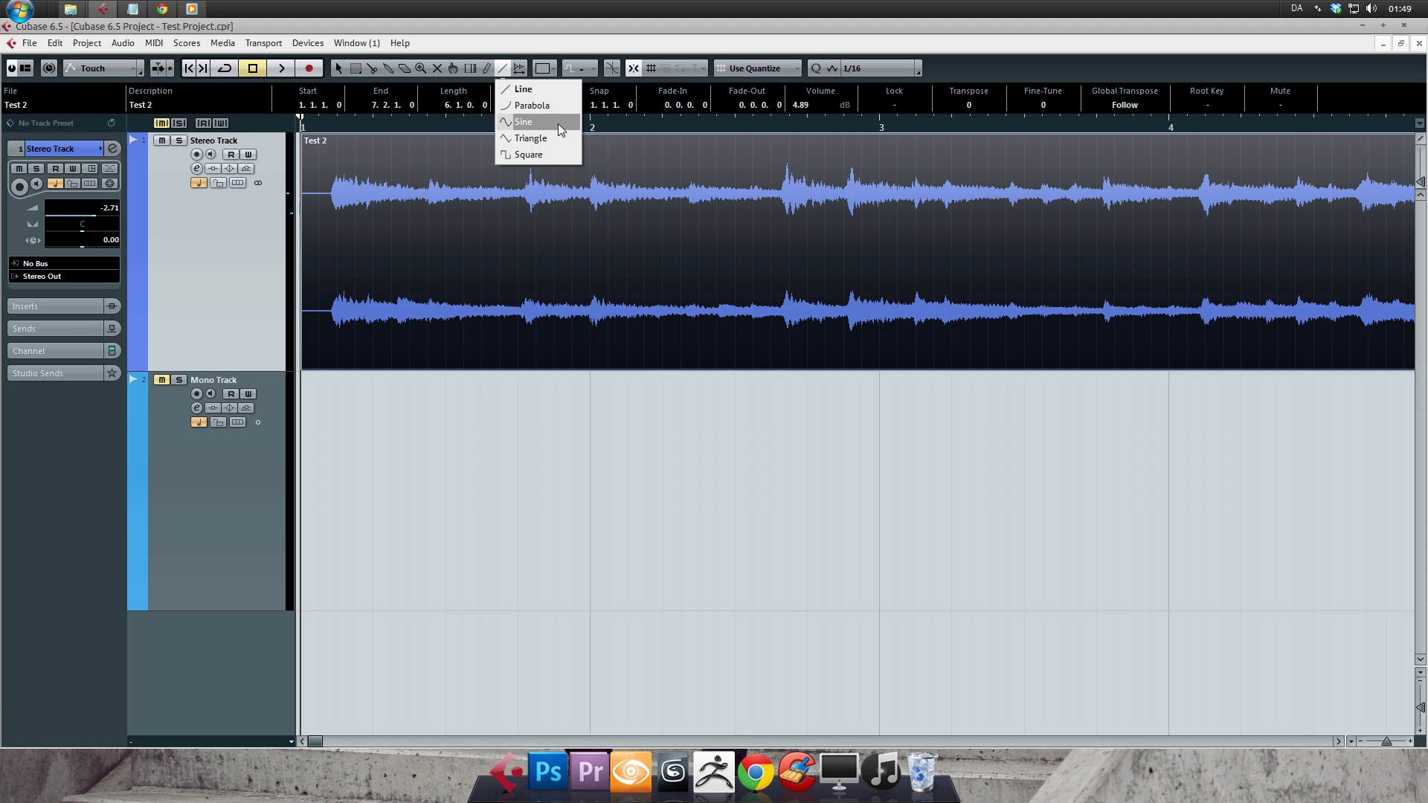
{"action": "left_click", "coordinate": [503, 71]}
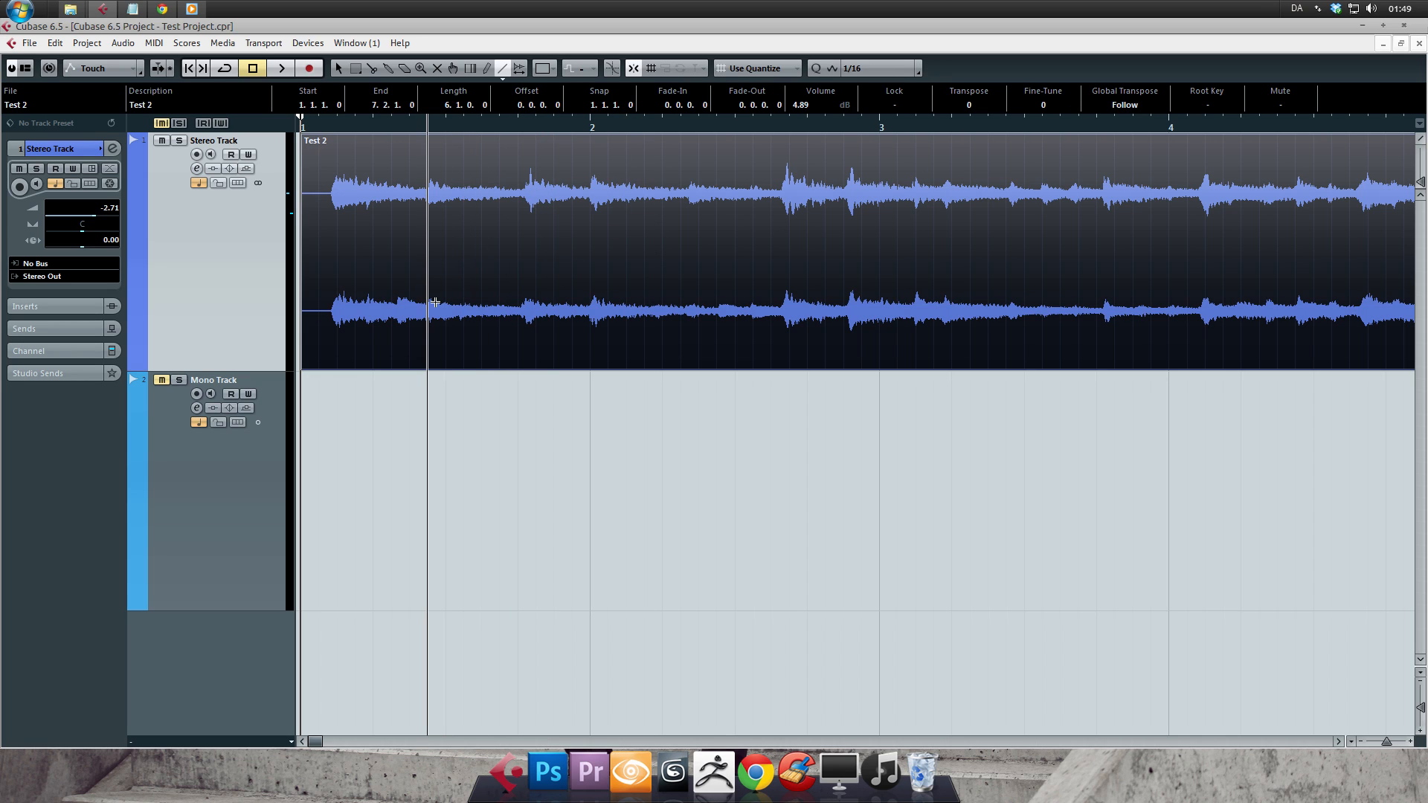
- Show the Stereo Track's Volume automation lane and draw a rising line in it during bar 1
{"action": "left_click", "coordinate": [134, 364]}
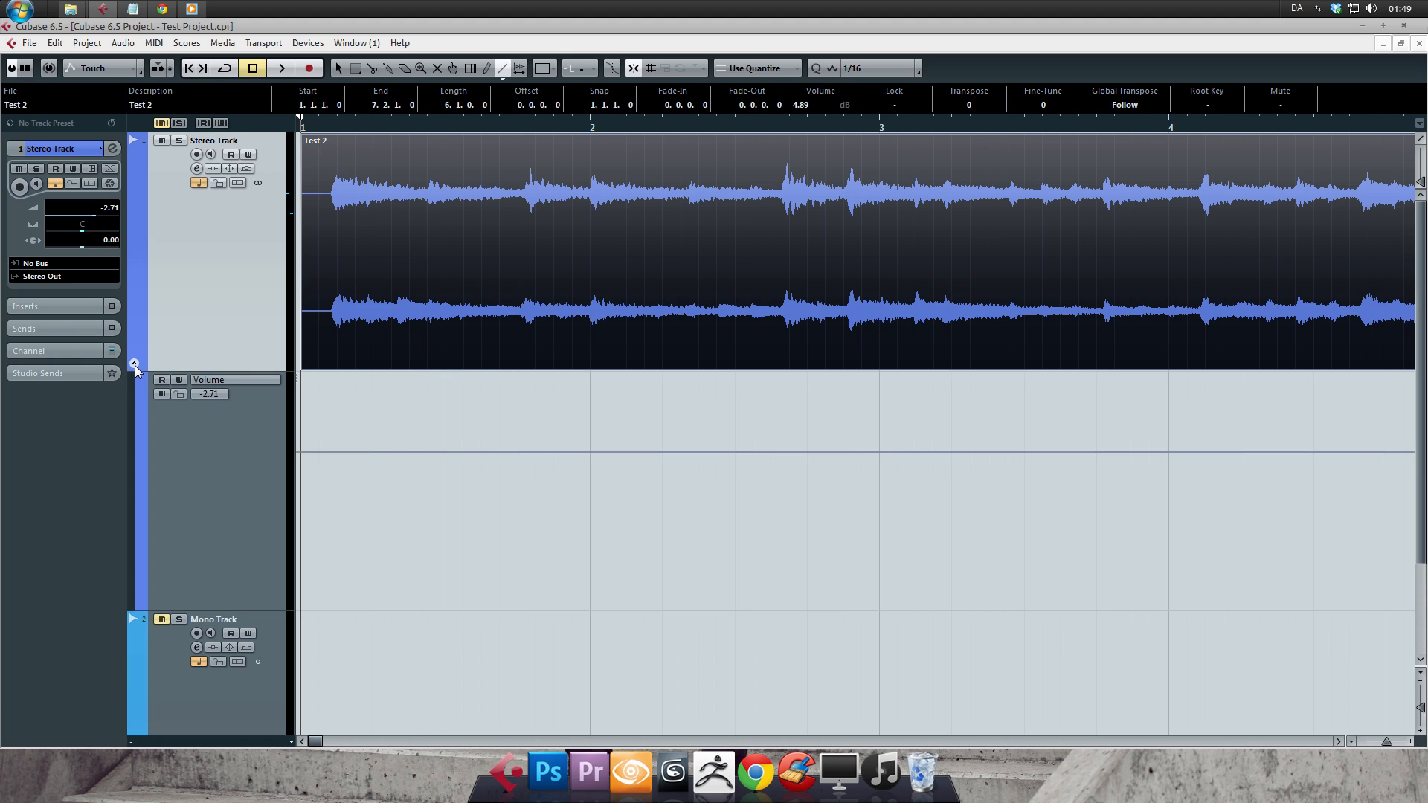
{"action": "mouse_move", "coordinate": [373, 453]}
{"action": "left_mouse_down"}
{"action": "mouse_move", "coordinate": [533, 388]}
{"action": "mouse_move", "coordinate": [752, 467]}
{"action": "mouse_move", "coordinate": [932, 423]}
{"action": "left_mouse_up"}
- Undo the drawn volume automation line and hide the automation lane
{"action": "key", "text": "ctrl+z"}
{"action": "key", "text": "ctrl+z"}
{"action": "key", "text": "ctrl+z"}
{"action": "key", "text": "ctrl+z"}
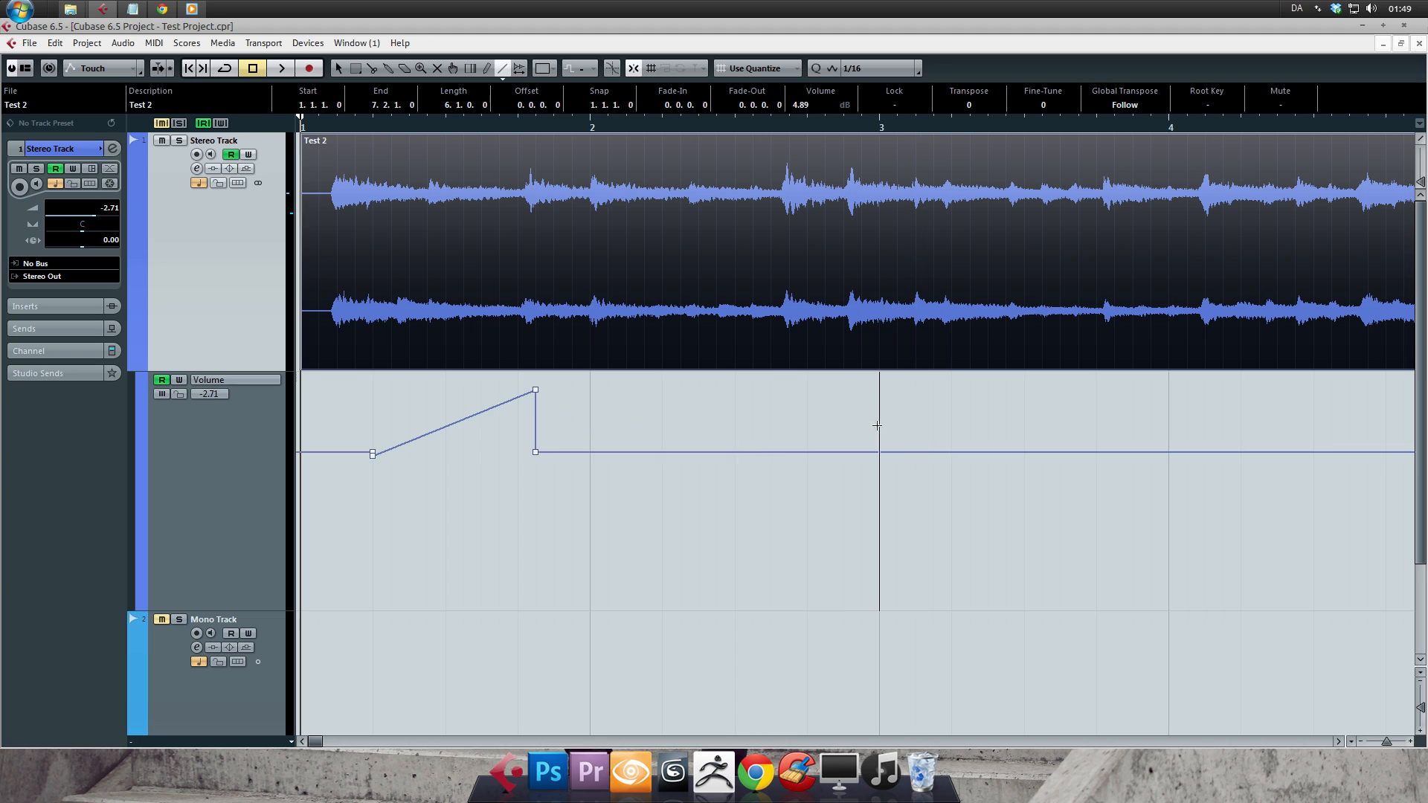
{"action": "left_click", "coordinate": [157, 381]}
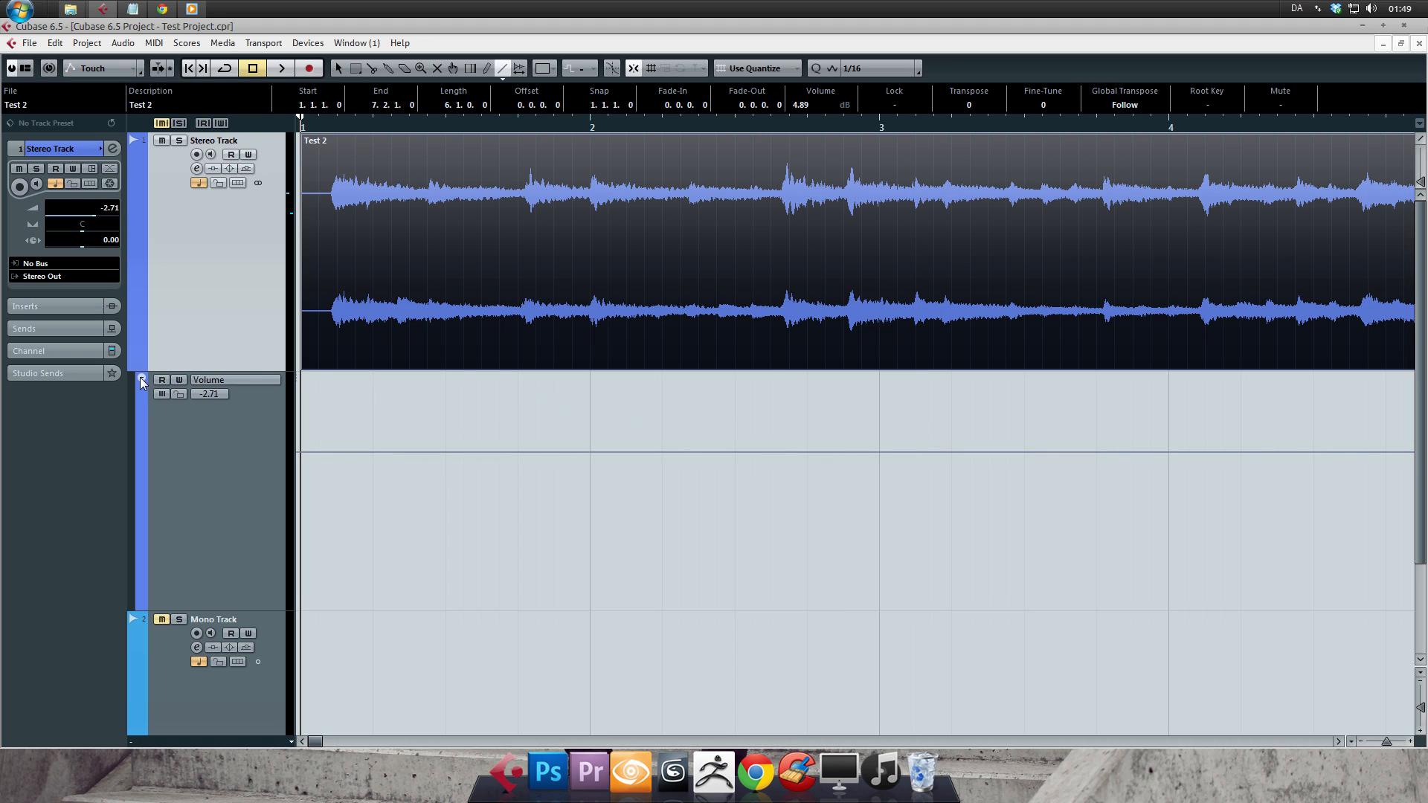
{"action": "left_click", "coordinate": [143, 381]}
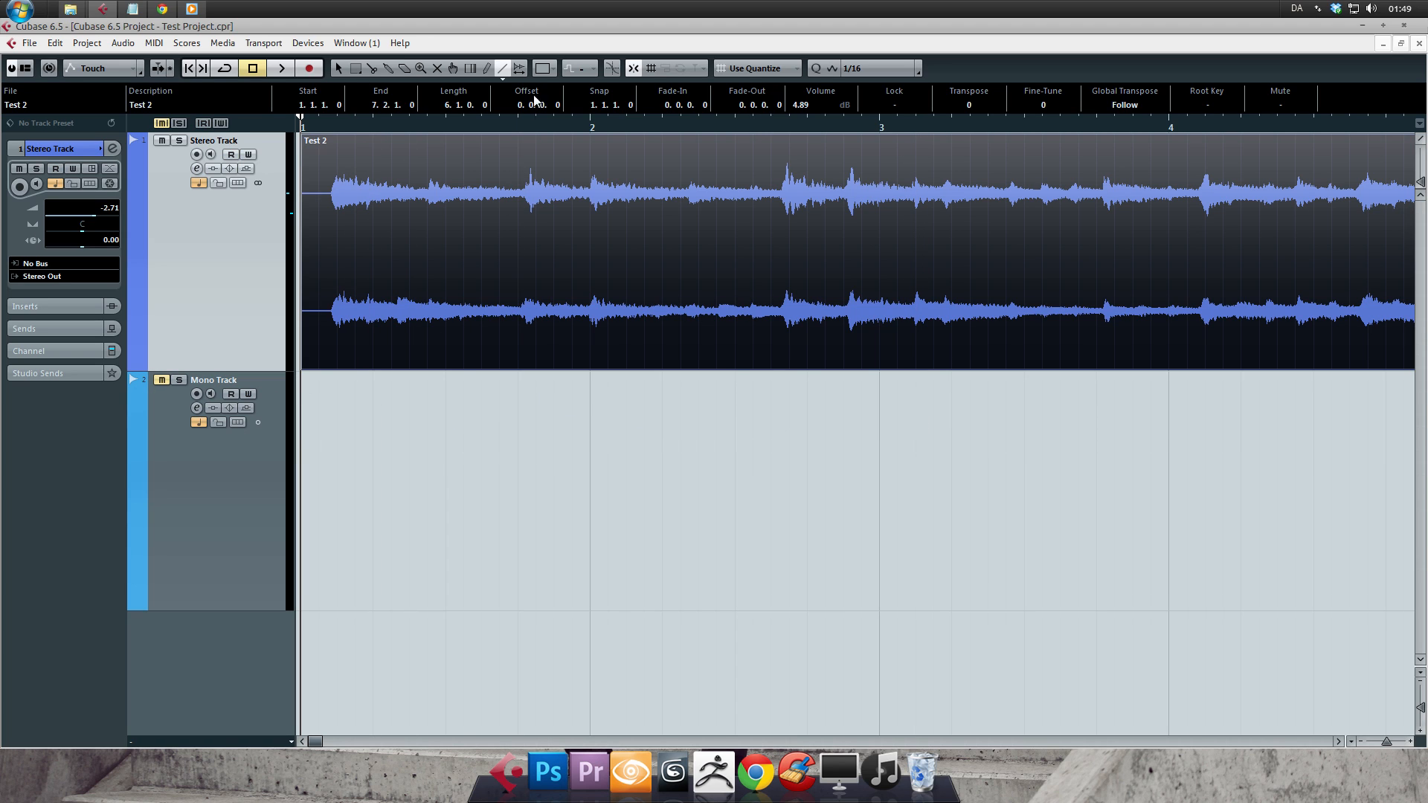
- Activate the Play tool and audition the event from several positions between bars 1 and 4
{"action": "left_click", "coordinate": [518, 80]}
{"action": "left_click", "coordinate": [525, 86]}
{"action": "left_click", "coordinate": [521, 78]}
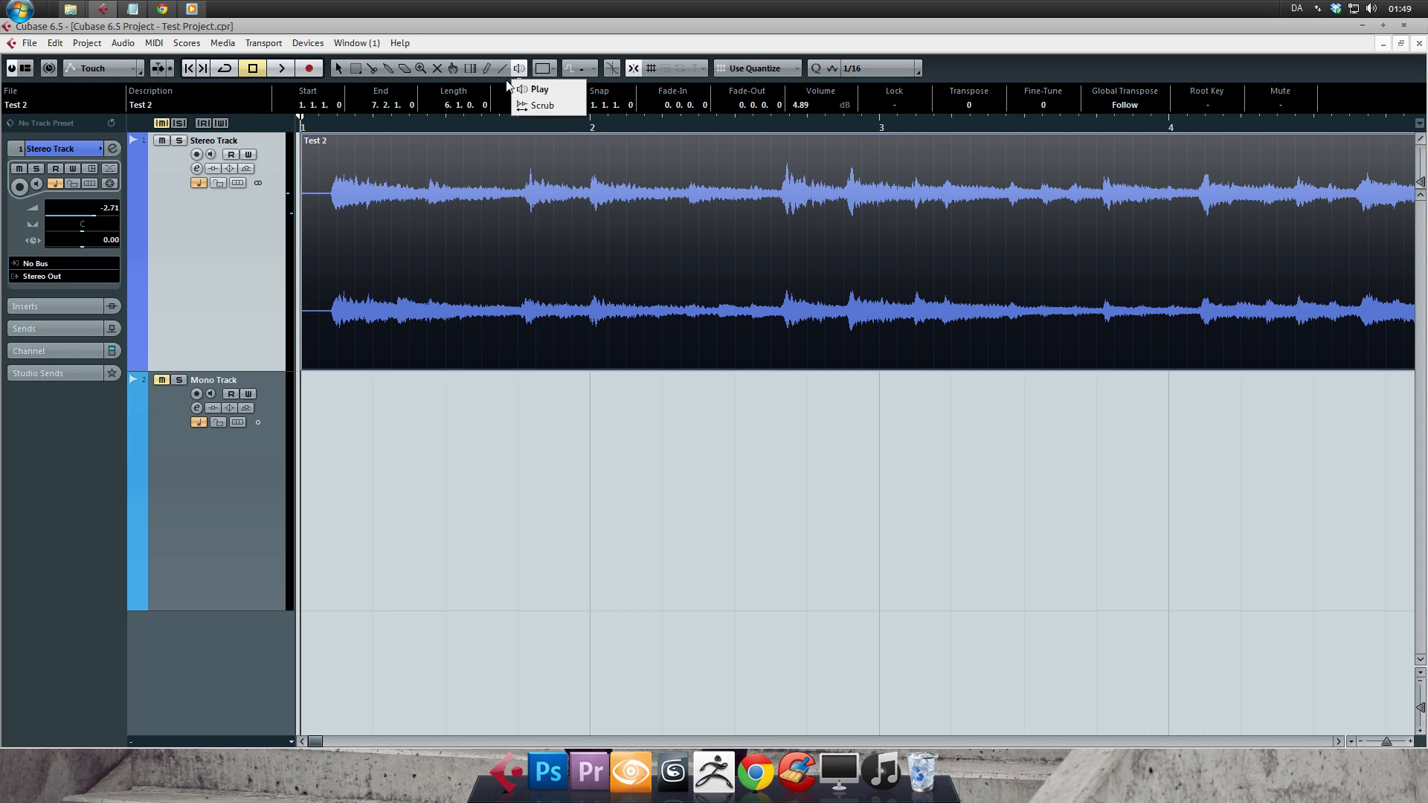
{"action": "left_click", "coordinate": [507, 79]}
{"action": "left_click", "coordinate": [520, 78]}
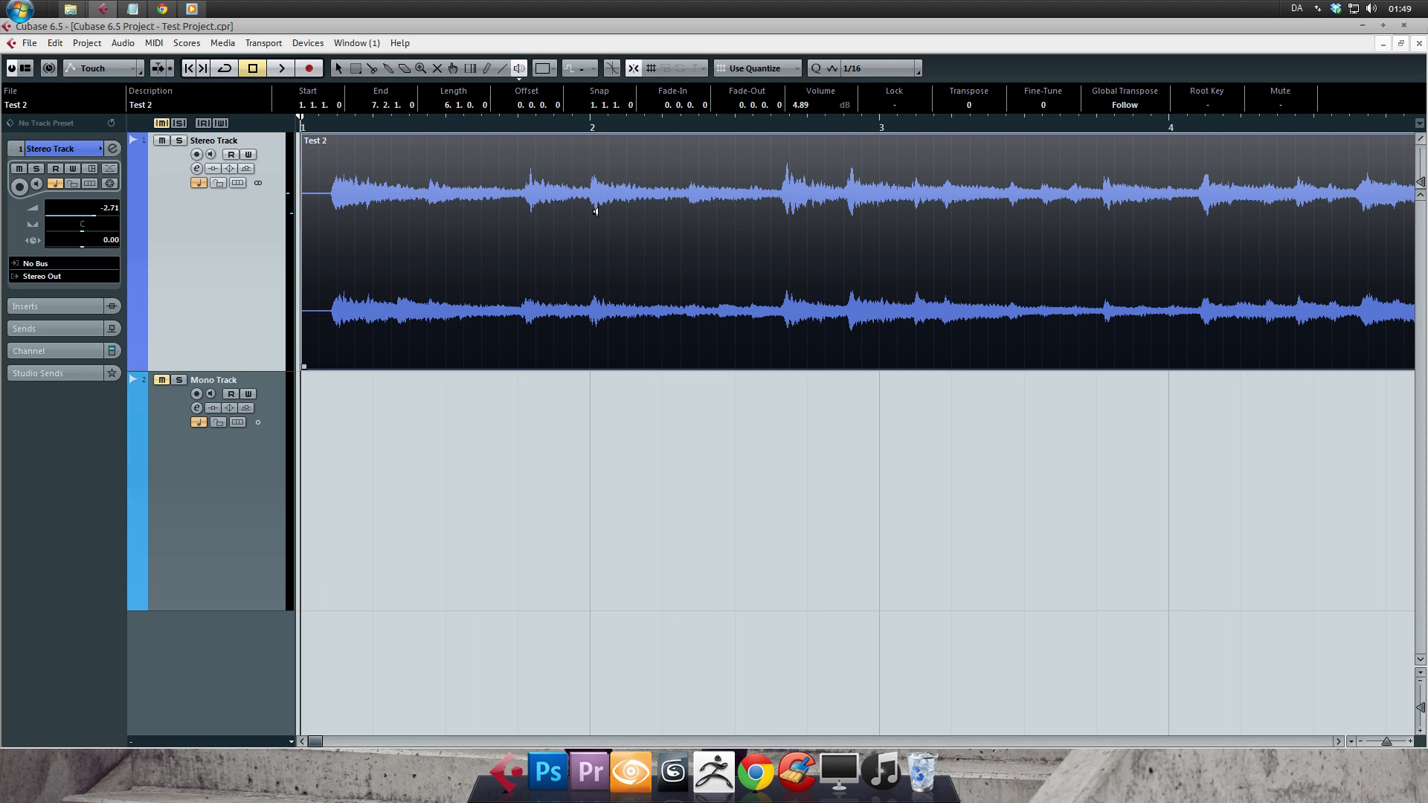
{"action": "left_click", "coordinate": [780, 194]}
{"action": "left_click", "coordinate": [993, 197]}
{"action": "left_click", "coordinate": [582, 207]}
{"action": "left_click", "coordinate": [516, 210]}
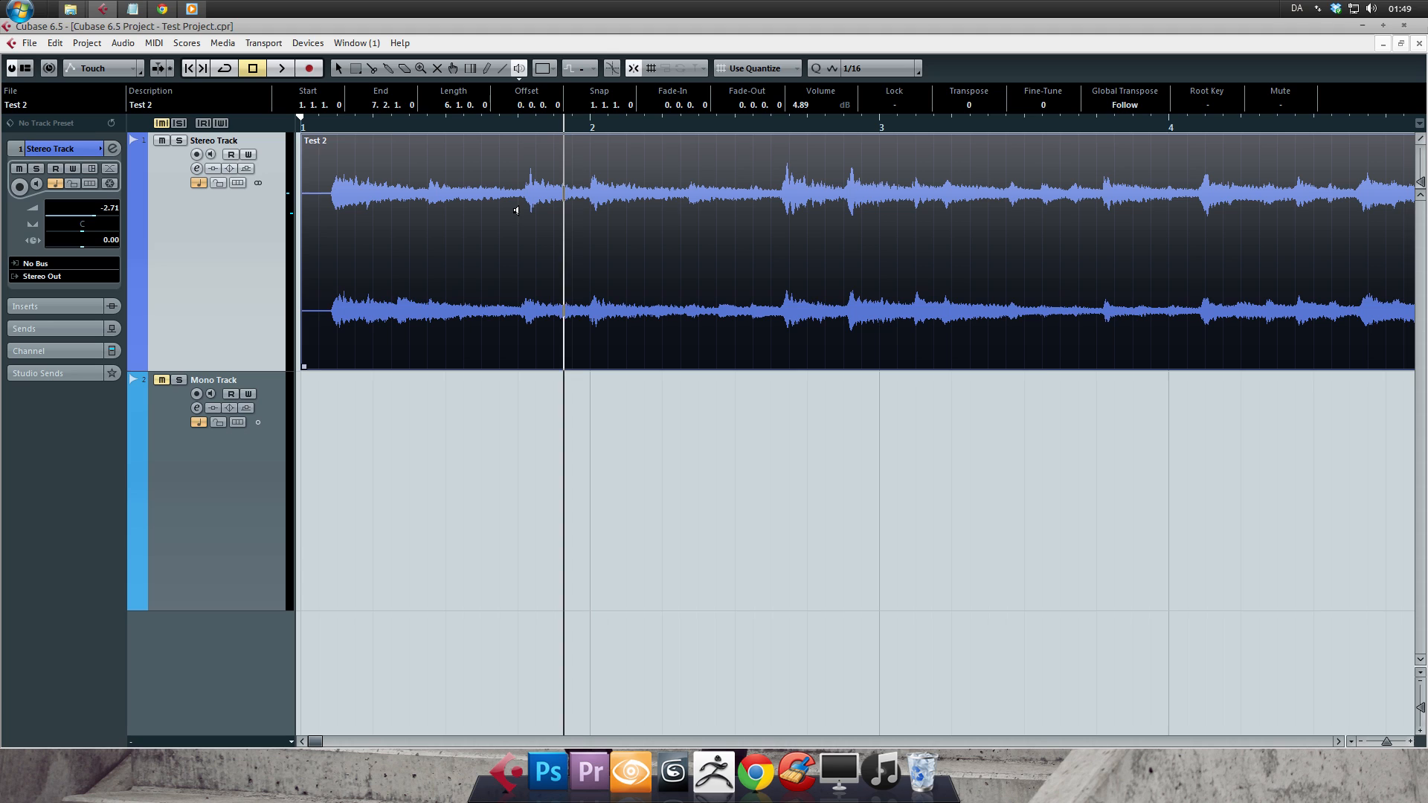
{"action": "left_click", "coordinate": [1012, 222]}
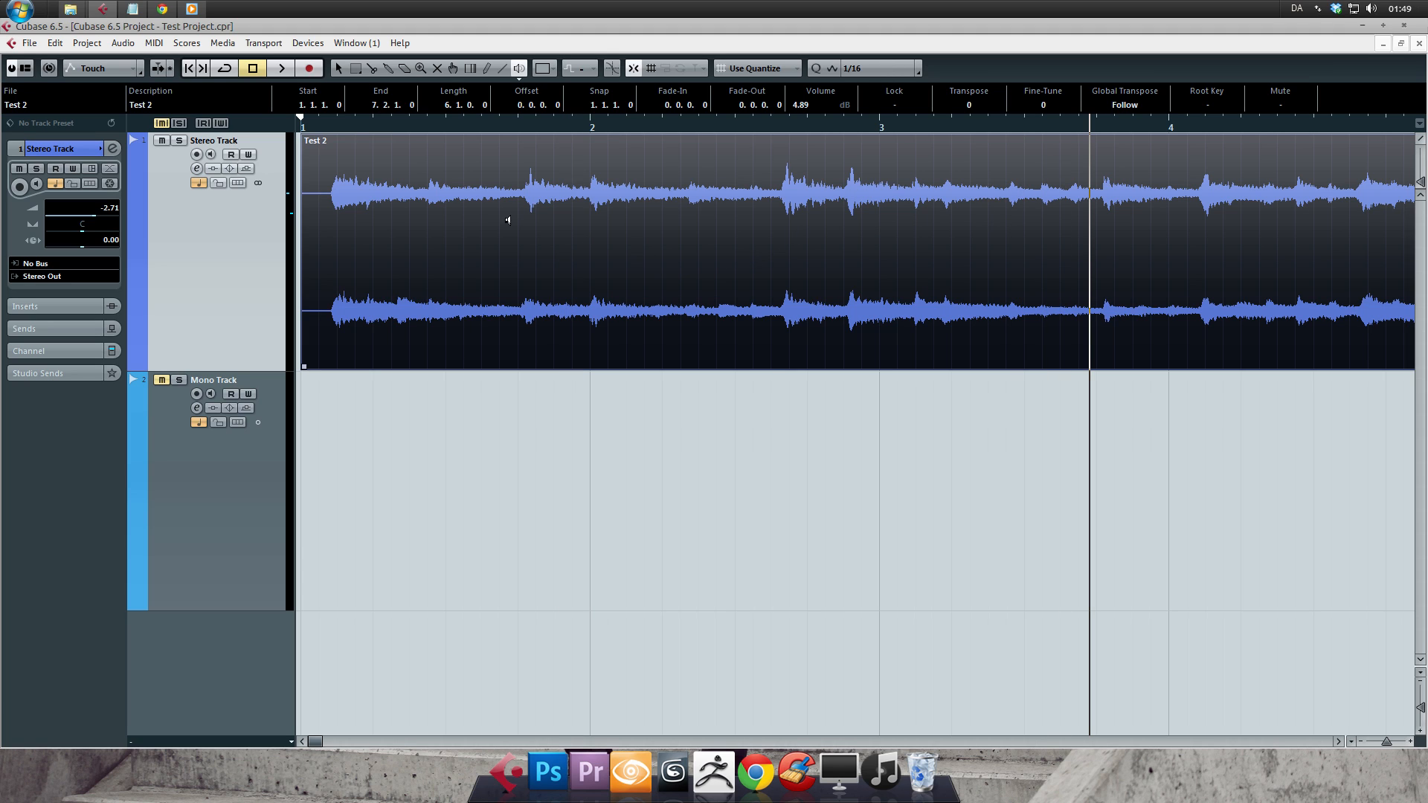
- Solo the Stereo Track and briefly play back the event near bar 2
{"action": "key", "text": "s"}
{"action": "left_click_drag", "start_coordinate": [648, 126], "coordinate": [577, 121]}
{"action": "key", "text": "space"}
{"action": "key", "text": "space"}
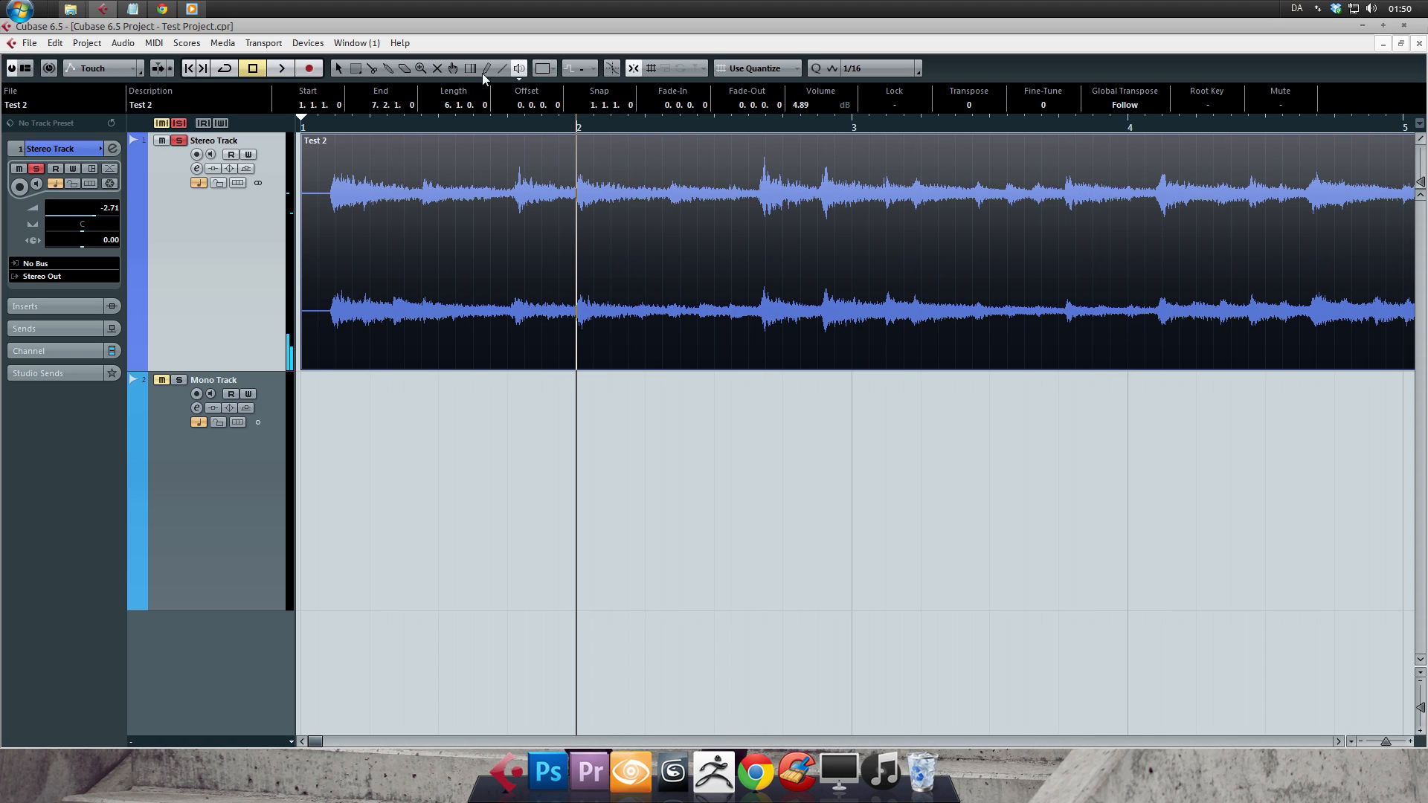
- Switch to the Scrub tool and scrub back and forth through the event just after the start of bar 3
{"action": "left_click", "coordinate": [524, 67]}
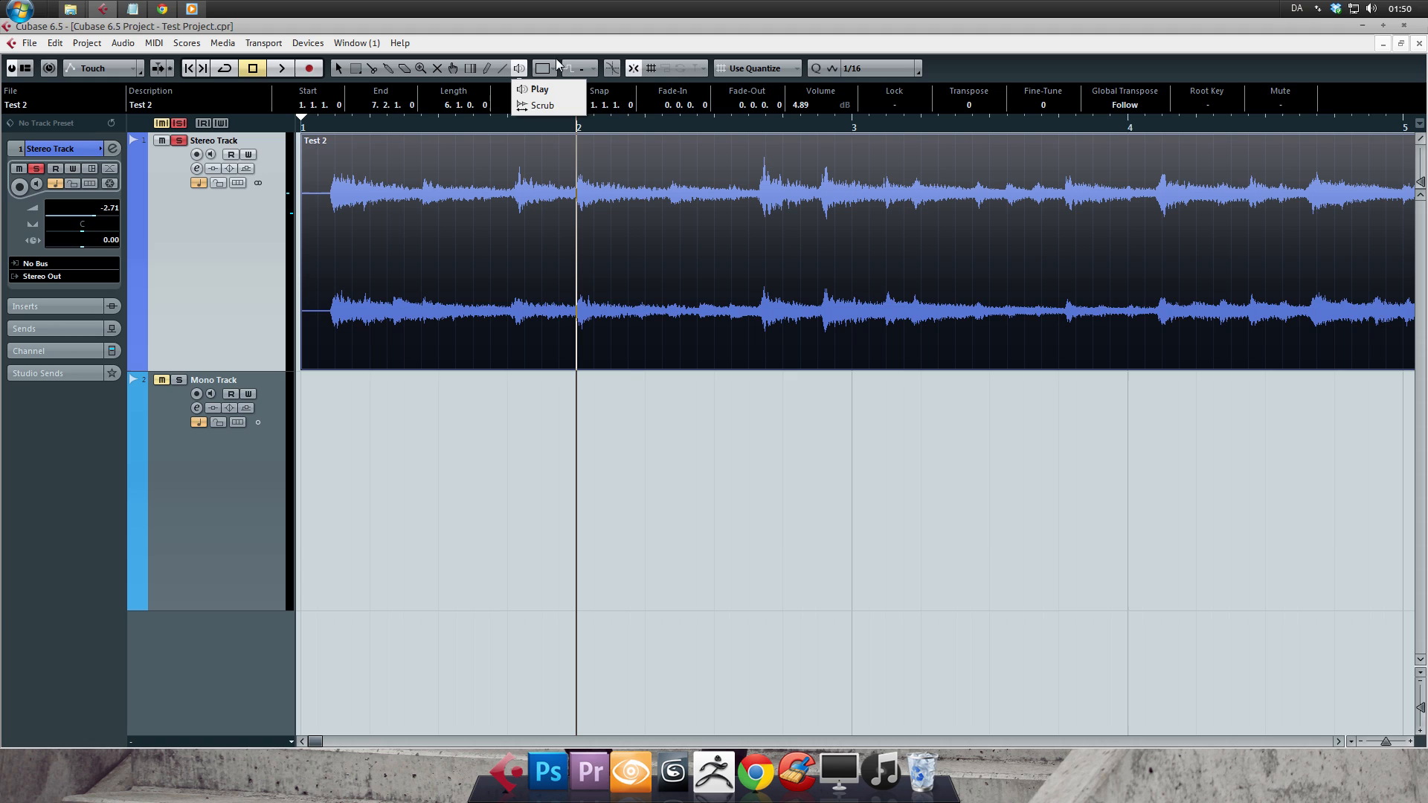
{"action": "left_click", "coordinate": [563, 105]}
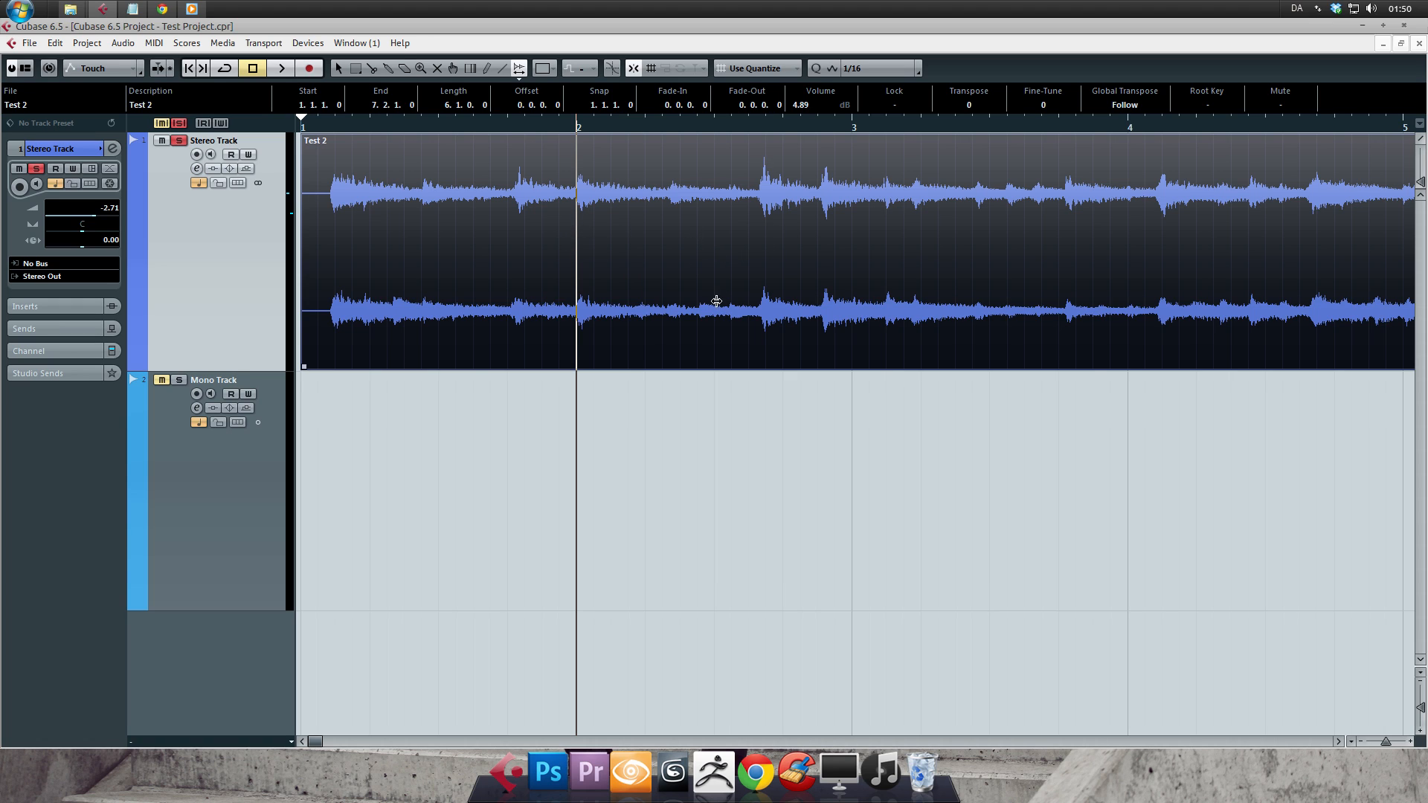
{"action": "left_click", "coordinate": [1338, 741]}
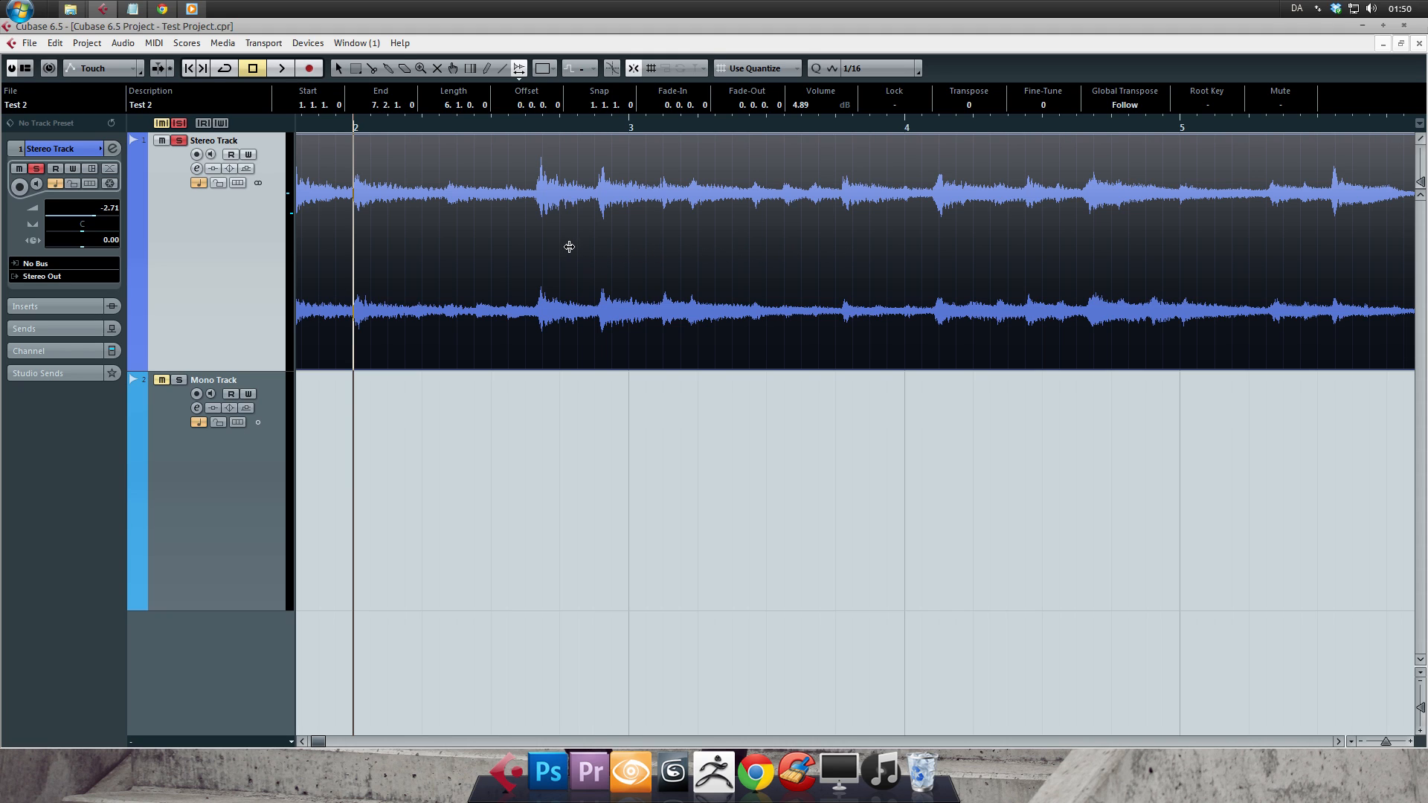
{"action": "left_click", "coordinate": [649, 254]}
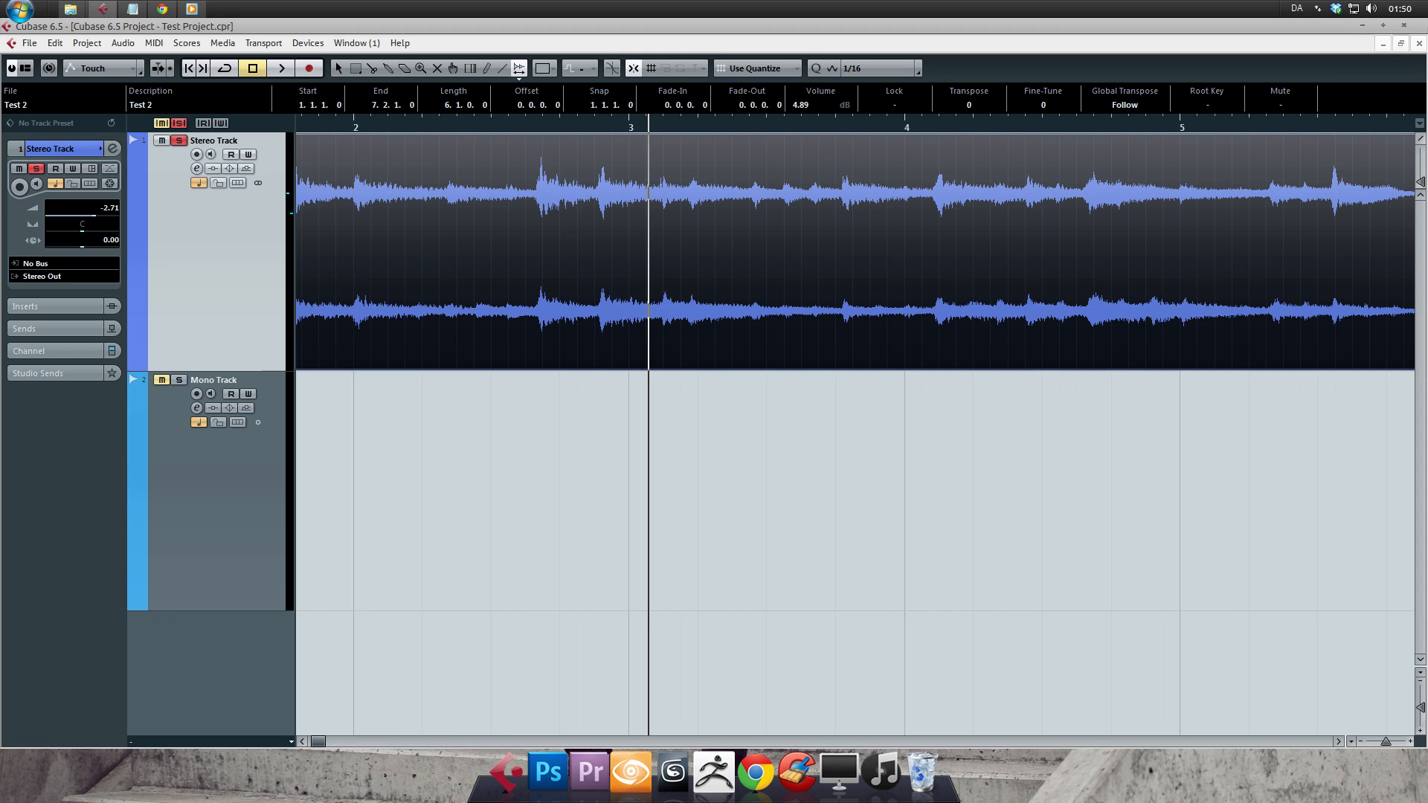
{"action": "left_click_drag", "start_coordinate": [774, 253], "coordinate": [673, 258]}
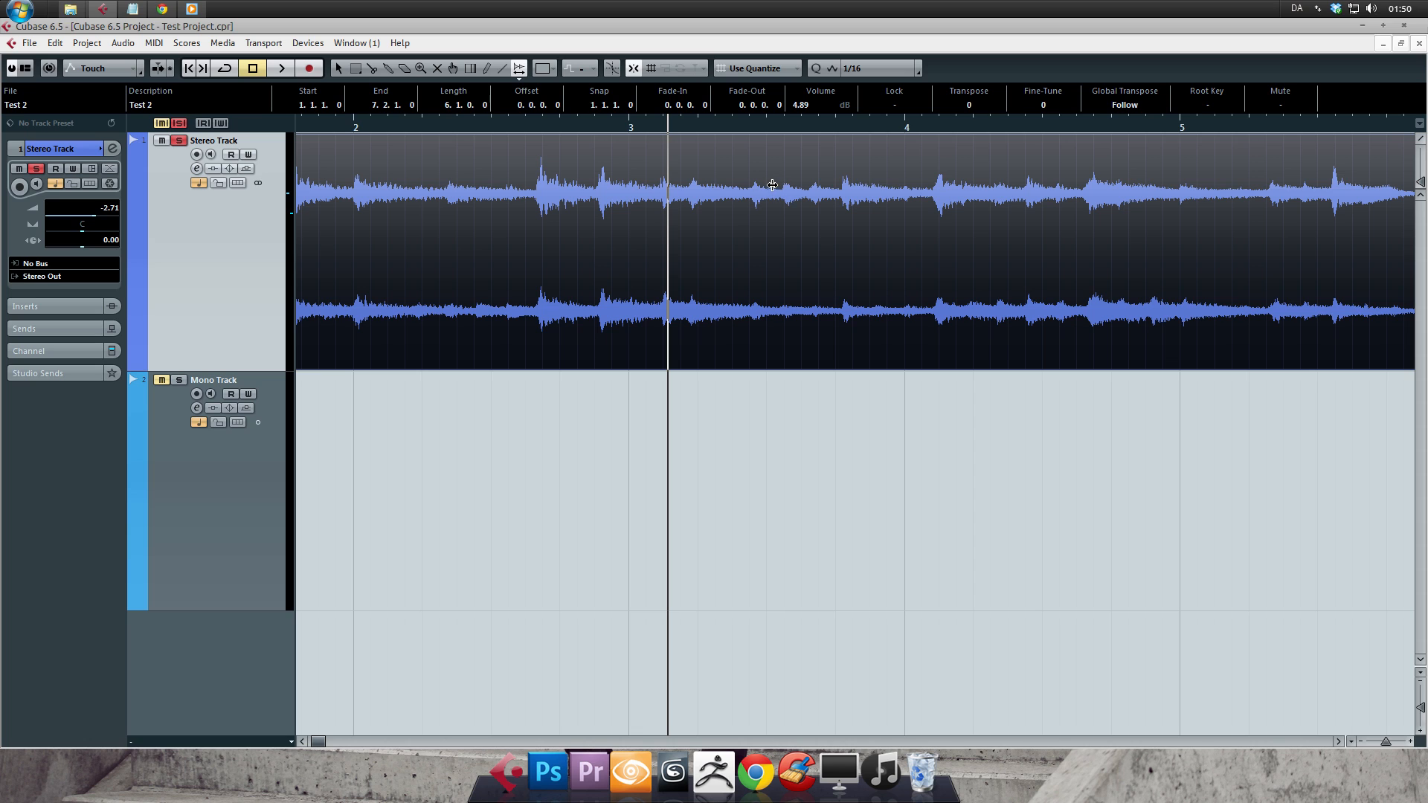
- Return to the Object Selection tool with both events in view, after cycling through the Play and Scrub tools
{"action": "key", "text": "1"}
{"action": "left_click_drag", "start_coordinate": [1387, 740], "coordinate": [1384, 741]}
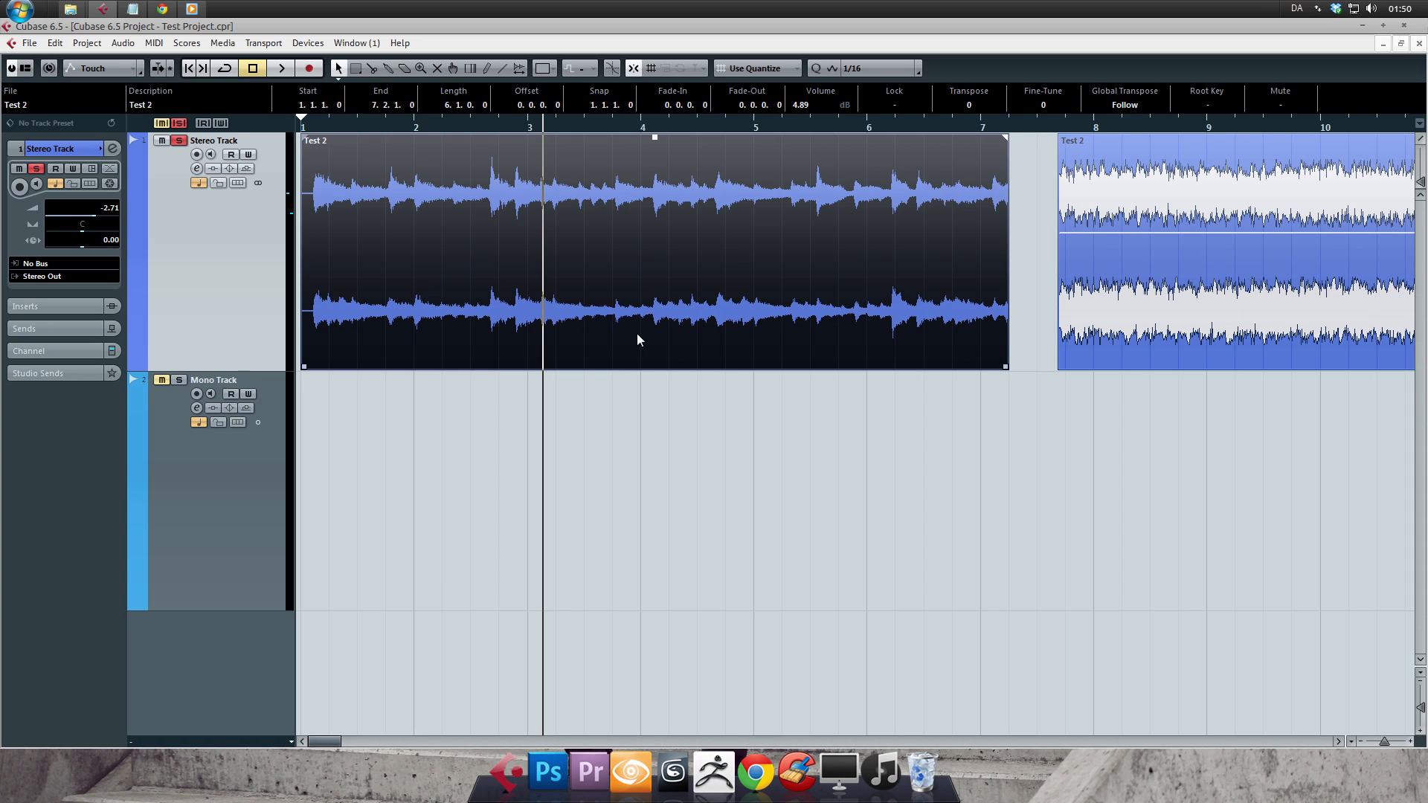
{"action": "key", "text": "9"}
{"action": "key", "text": "9"}
{"action": "key", "text": "9"}
{"action": "key", "text": "1"}
- Activate the Split tool, turn Snap on and set the quantize value to 1/4
{"action": "key", "text": "3"}
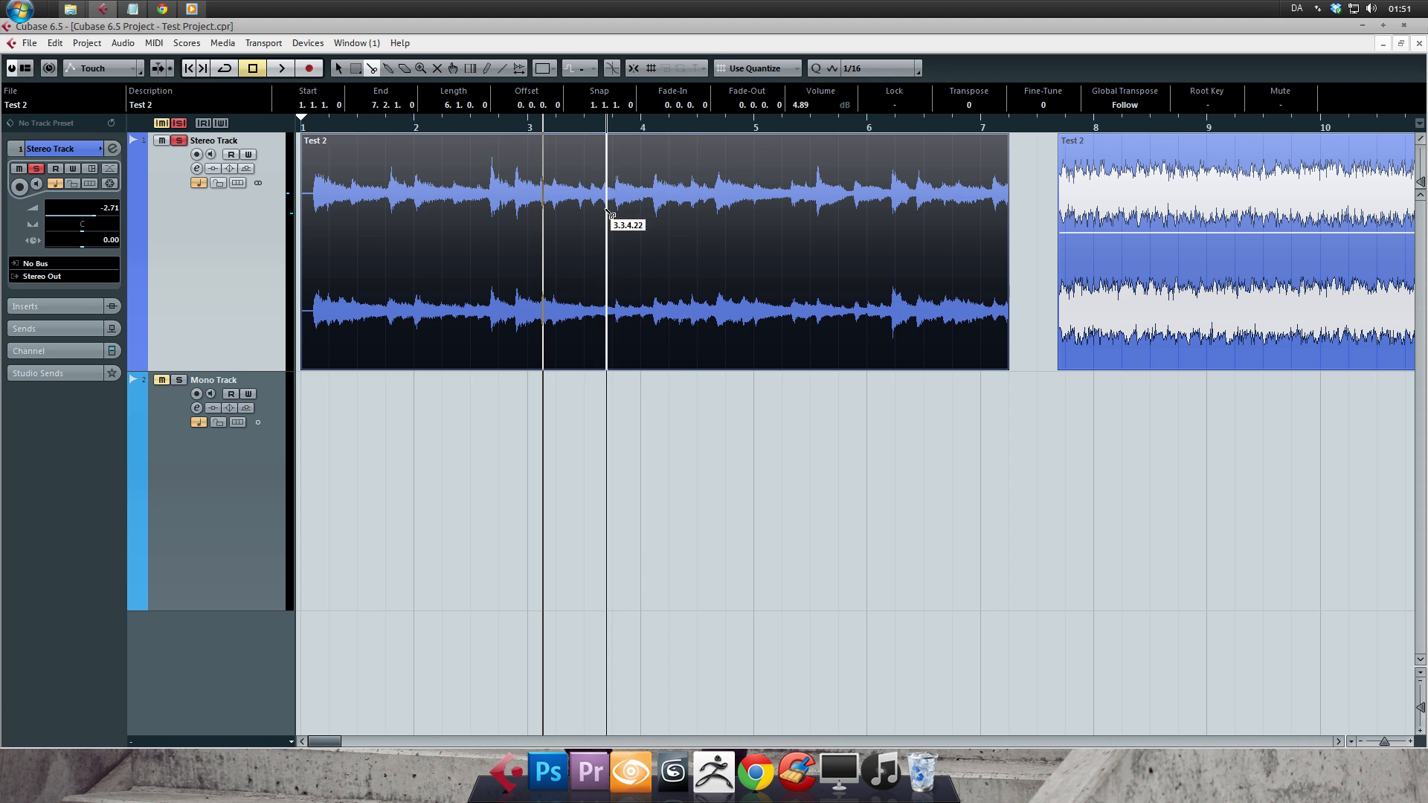
{"action": "left_click", "coordinate": [633, 68]}
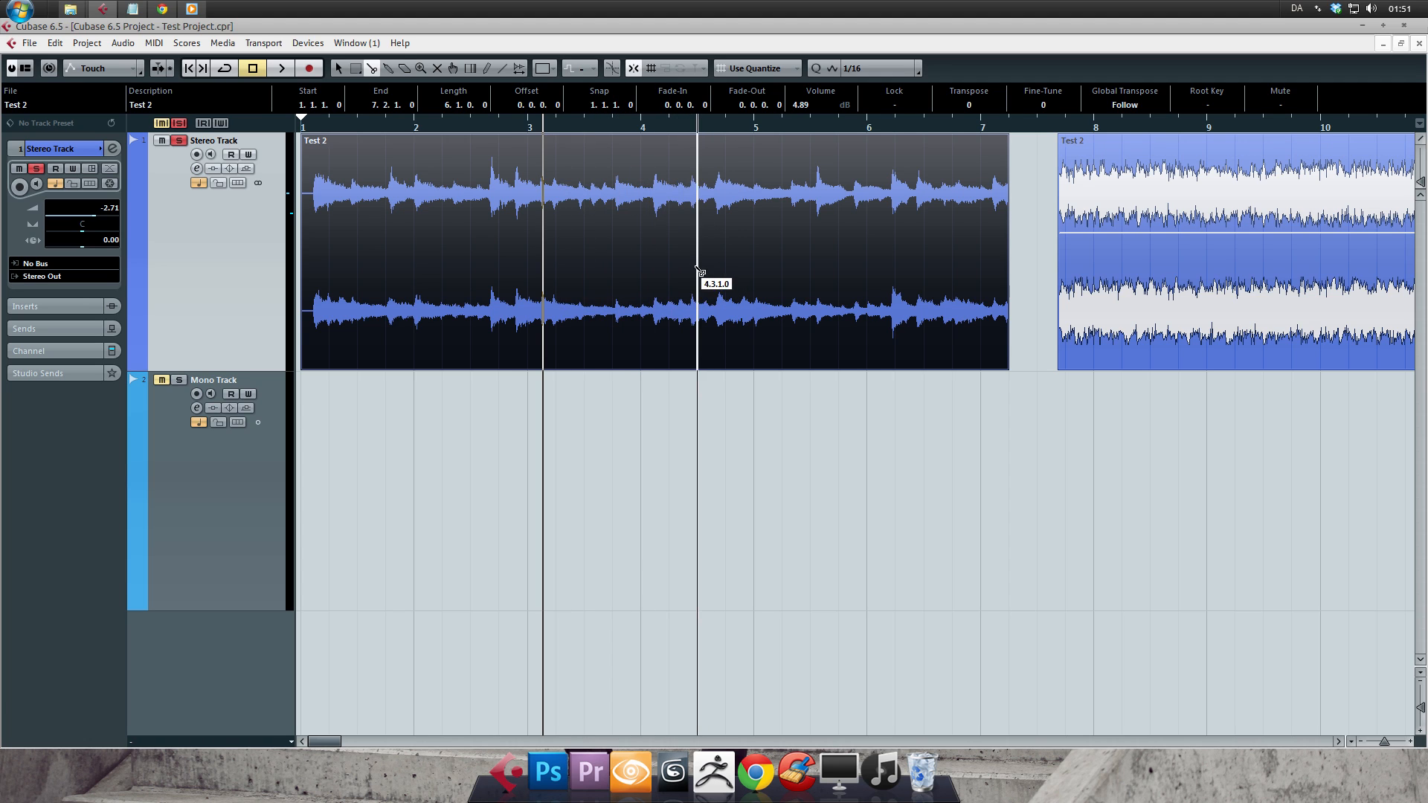
{"action": "left_click", "coordinate": [858, 66]}
{"action": "left_click", "coordinate": [865, 122]}
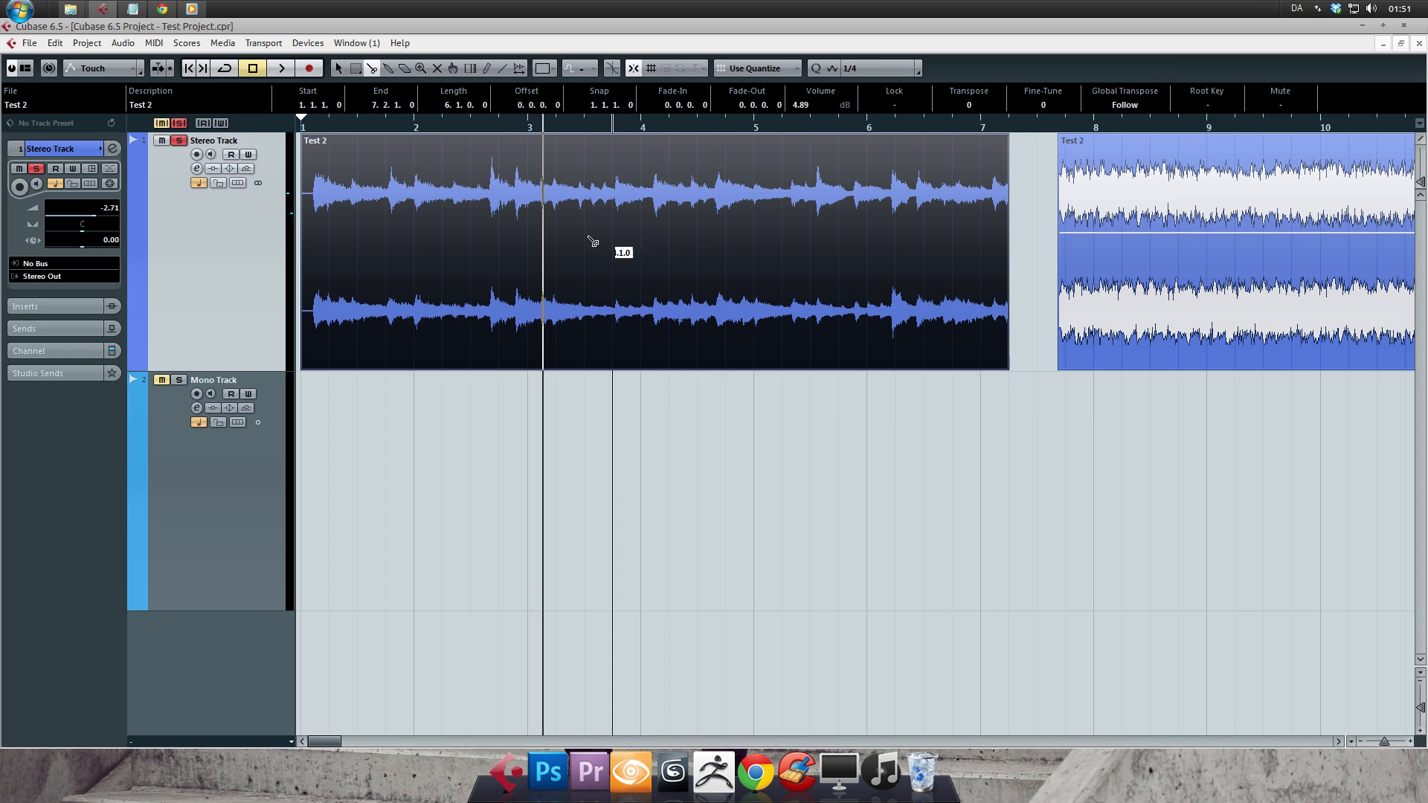
- Set the quantize value back to 1/16 and leave Snap on
{"action": "left_click", "coordinate": [852, 69]}
{"action": "left_click", "coordinate": [881, 153]}
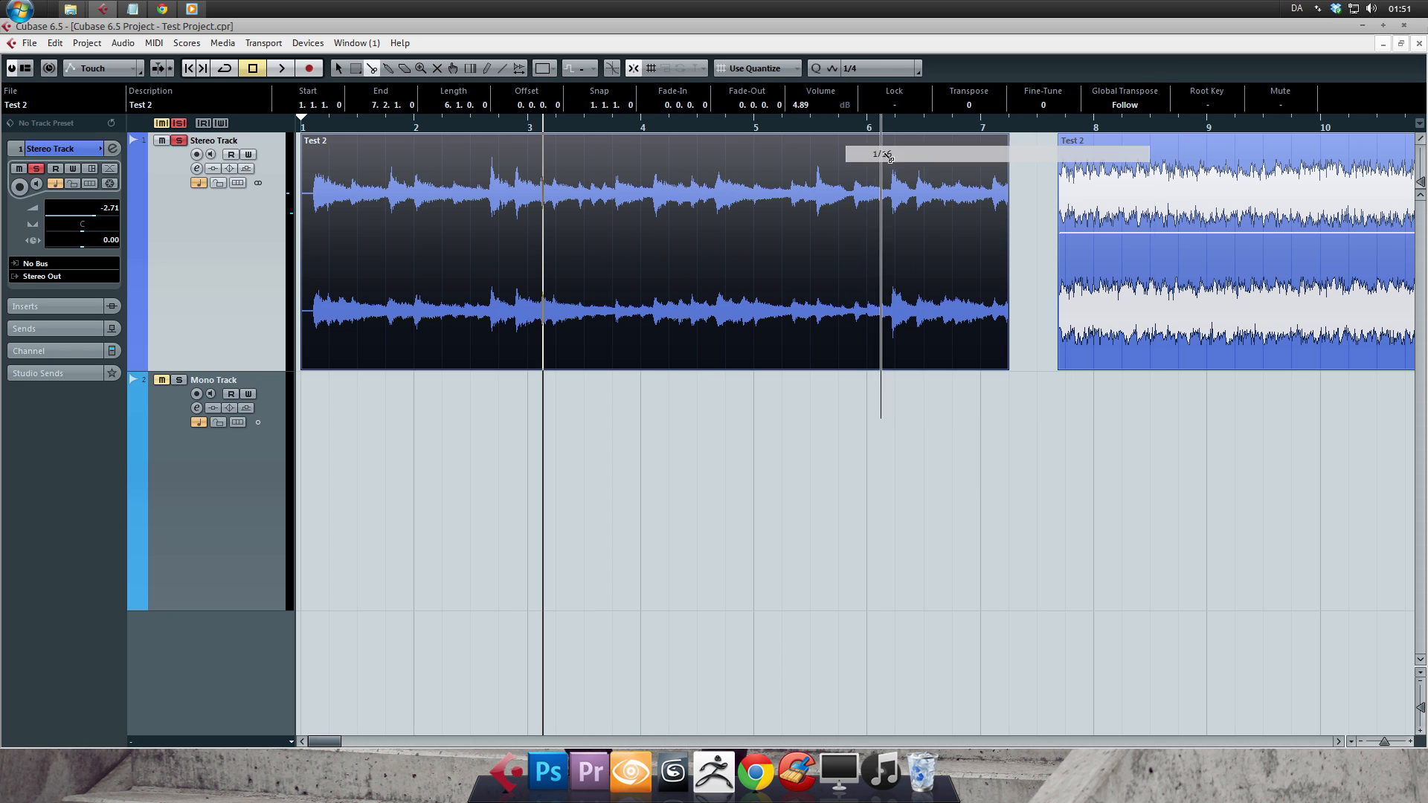
{"action": "left_click", "coordinate": [632, 68]}
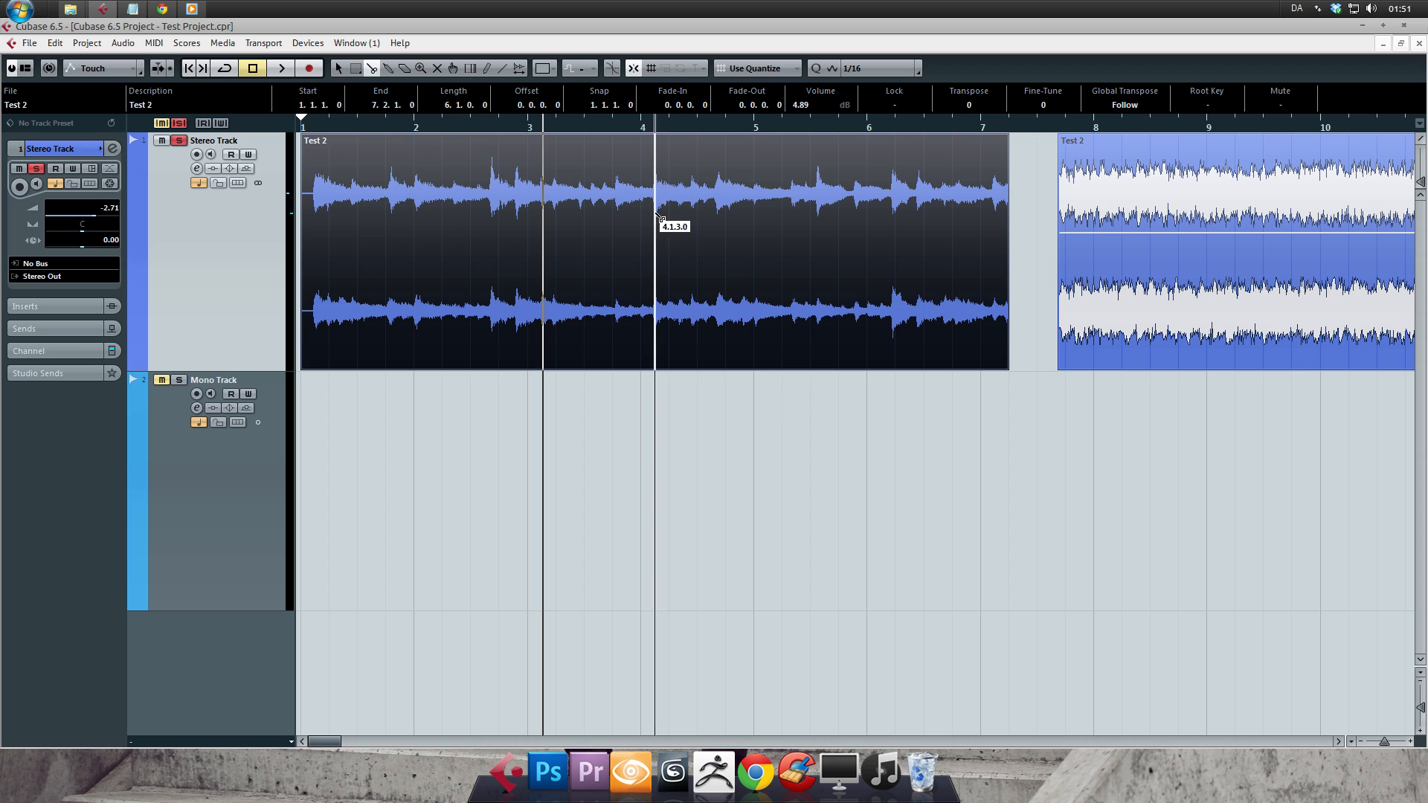
- Move the first event with the Object Selection tool so it starts at 1.2.1.0
{"action": "key", "text": "1"}
{"action": "left_click_drag", "start_coordinate": [904, 319], "coordinate": [928, 314]}
- Move the second event over the end of the first one so it starts at 7.2.3.0
{"action": "left_click_drag", "start_coordinate": [1192, 120], "coordinate": [1195, 135]}
{"action": "left_click_drag", "start_coordinate": [806, 127], "coordinate": [801, 142]}
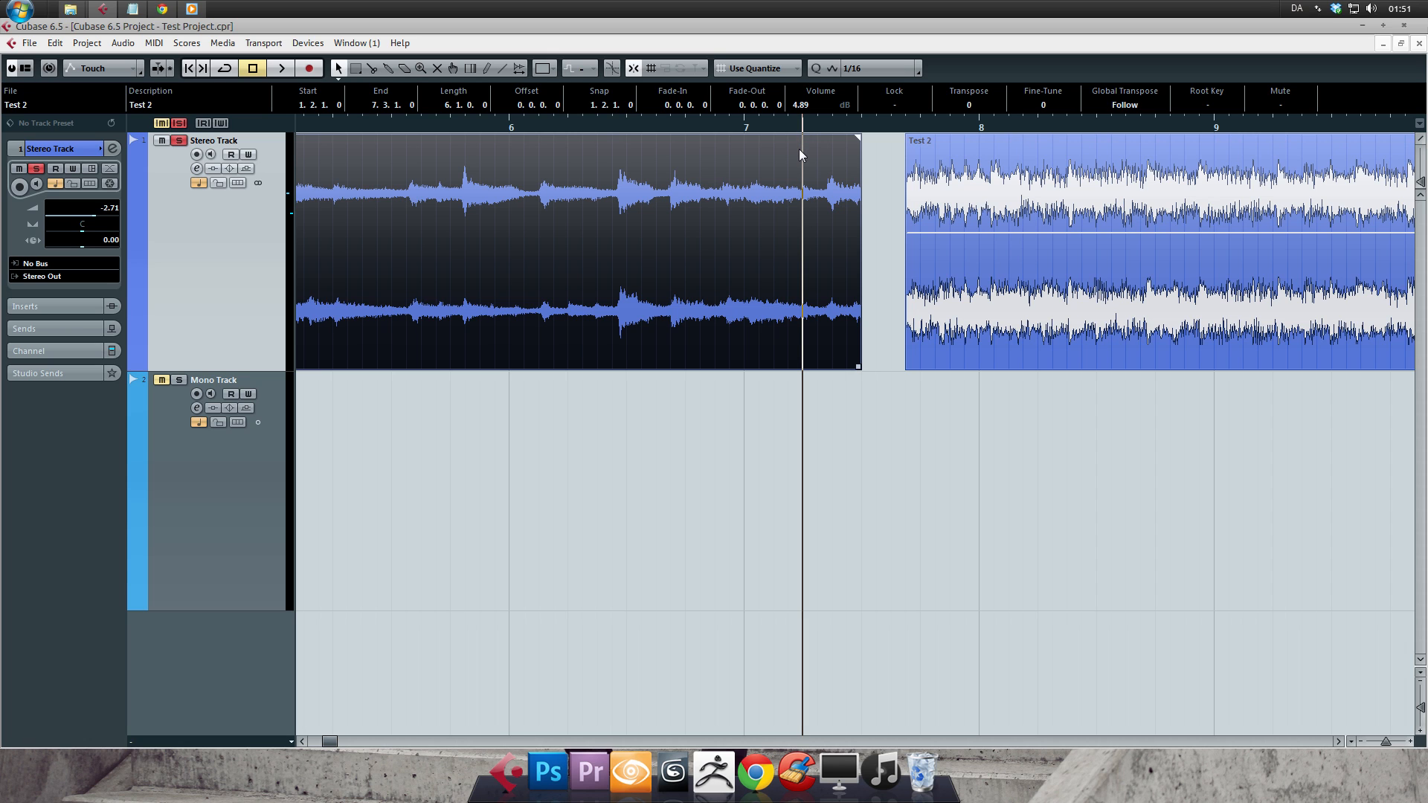
{"action": "left_click_drag", "start_coordinate": [996, 359], "coordinate": [907, 339]}
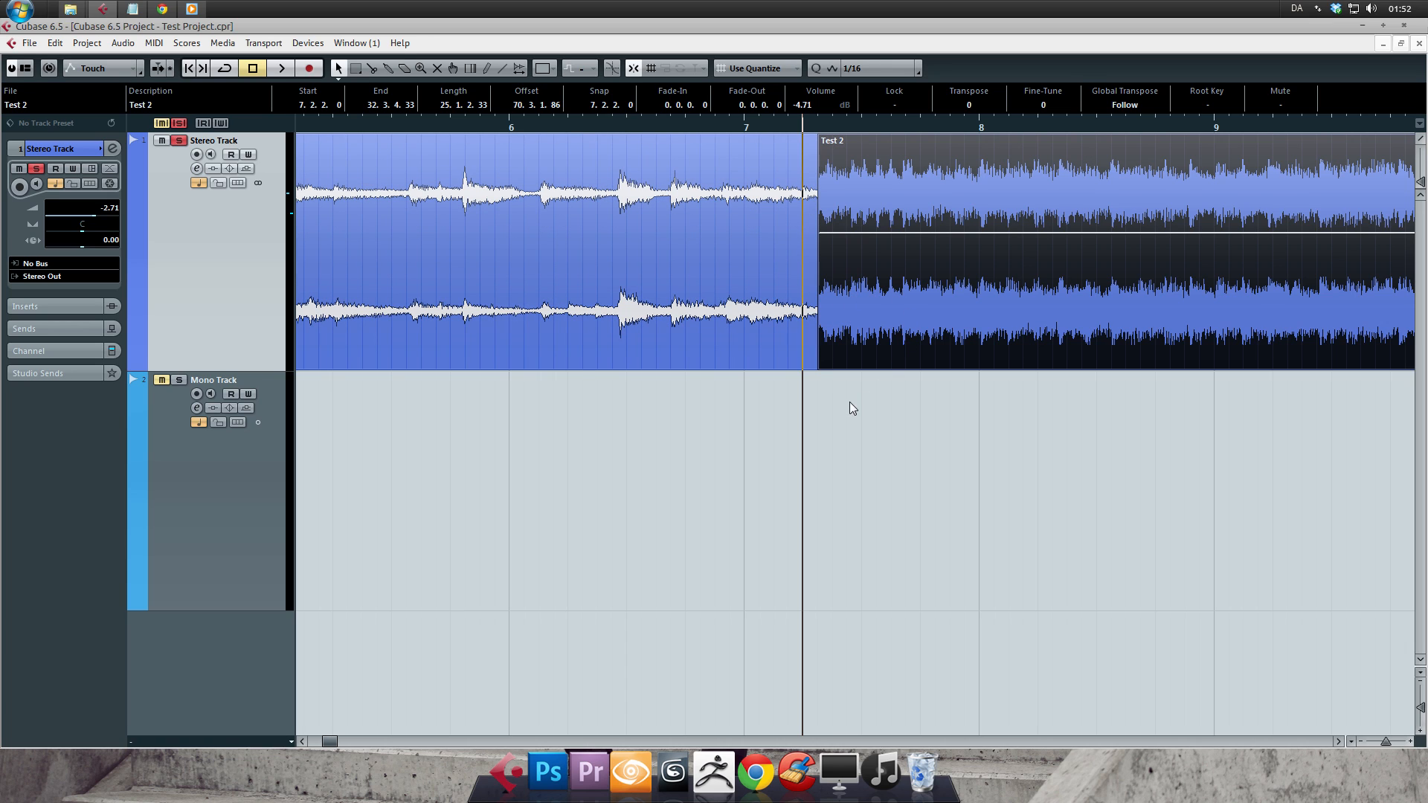
{"action": "left_click_drag", "start_coordinate": [870, 335], "coordinate": [900, 337]}
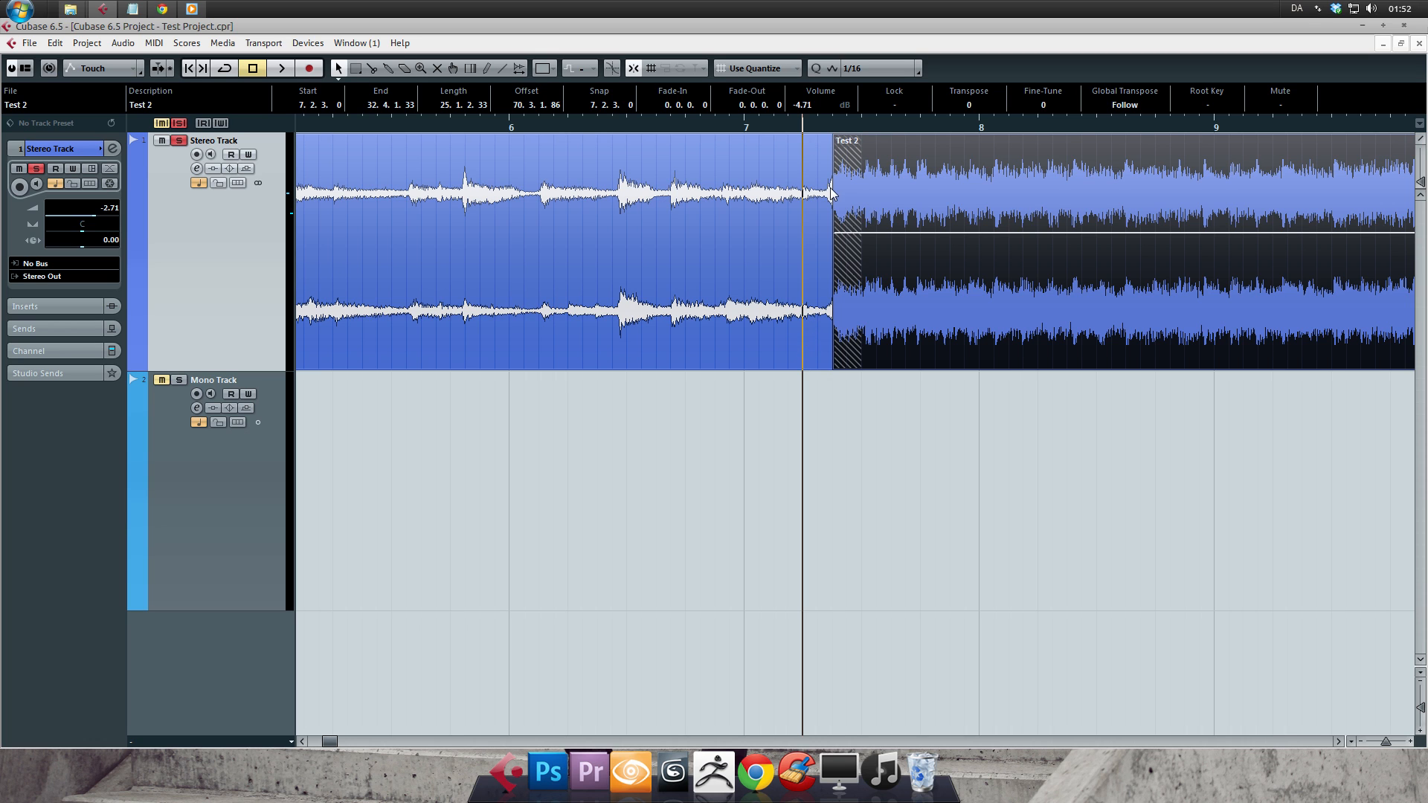
- Turn Snap off and move the second event so it starts at 7.2.2.119
{"action": "left_click_drag", "start_coordinate": [833, 126], "coordinate": [940, 238]}
{"action": "mouse_move", "coordinate": [1025, 255]}
{"action": "left_mouse_down"}
{"action": "mouse_move", "coordinate": [921, 269]}
{"action": "mouse_move", "coordinate": [1002, 279]}
{"action": "mouse_move", "coordinate": [974, 283]}
{"action": "left_mouse_up"}
{"action": "key", "text": "g"}
{"action": "key", "text": "g"}
{"action": "key", "text": "g"}
{"action": "key", "text": "g"}
{"action": "key", "text": "g"}
{"action": "key", "text": "g"}
{"action": "key", "text": "g"}
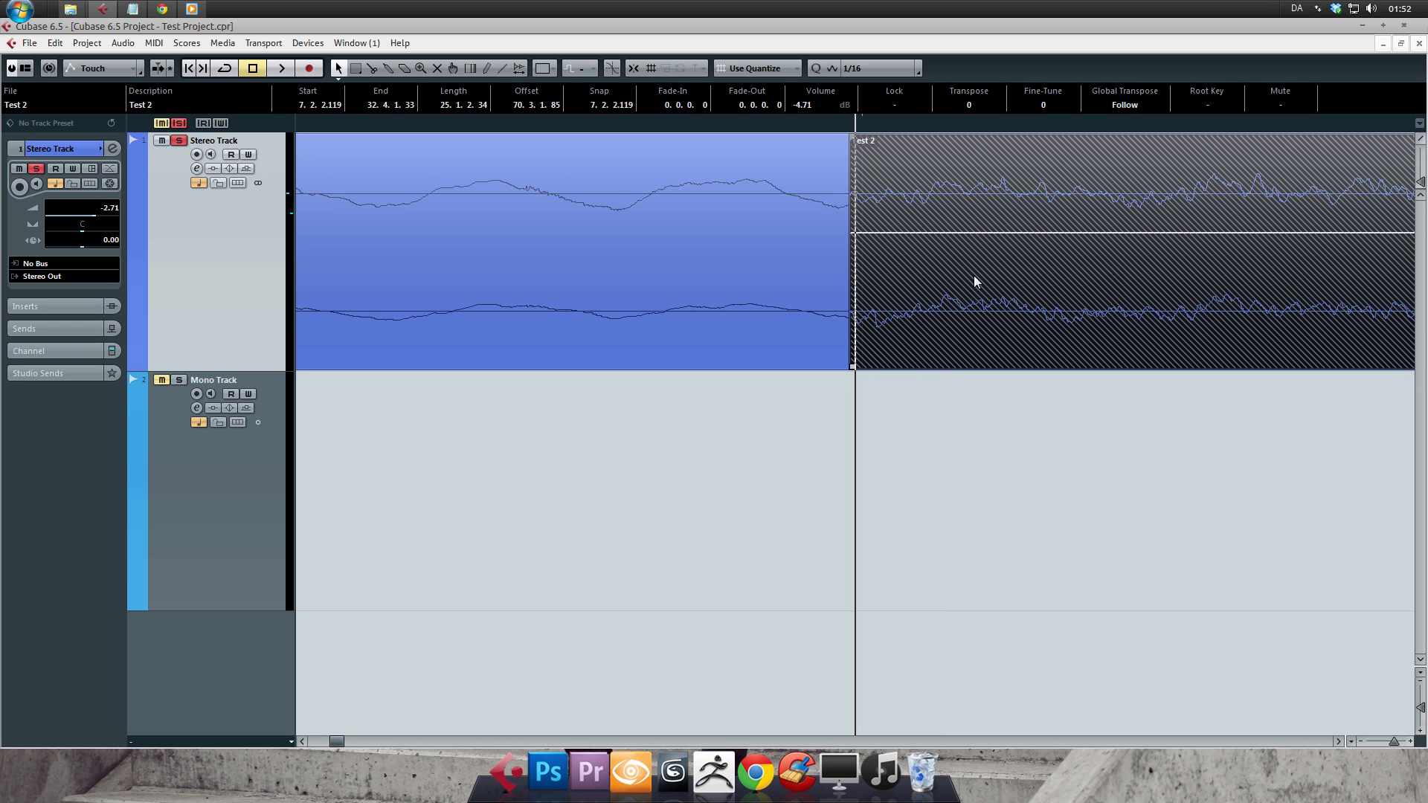
- Move the second event back over the first so it starts at 7.1.1.20, and crossfade the overlap
{"action": "key", "text": "g"}
{"action": "key", "text": "g"}
{"action": "key", "text": "g"}
{"action": "key", "text": "g"}
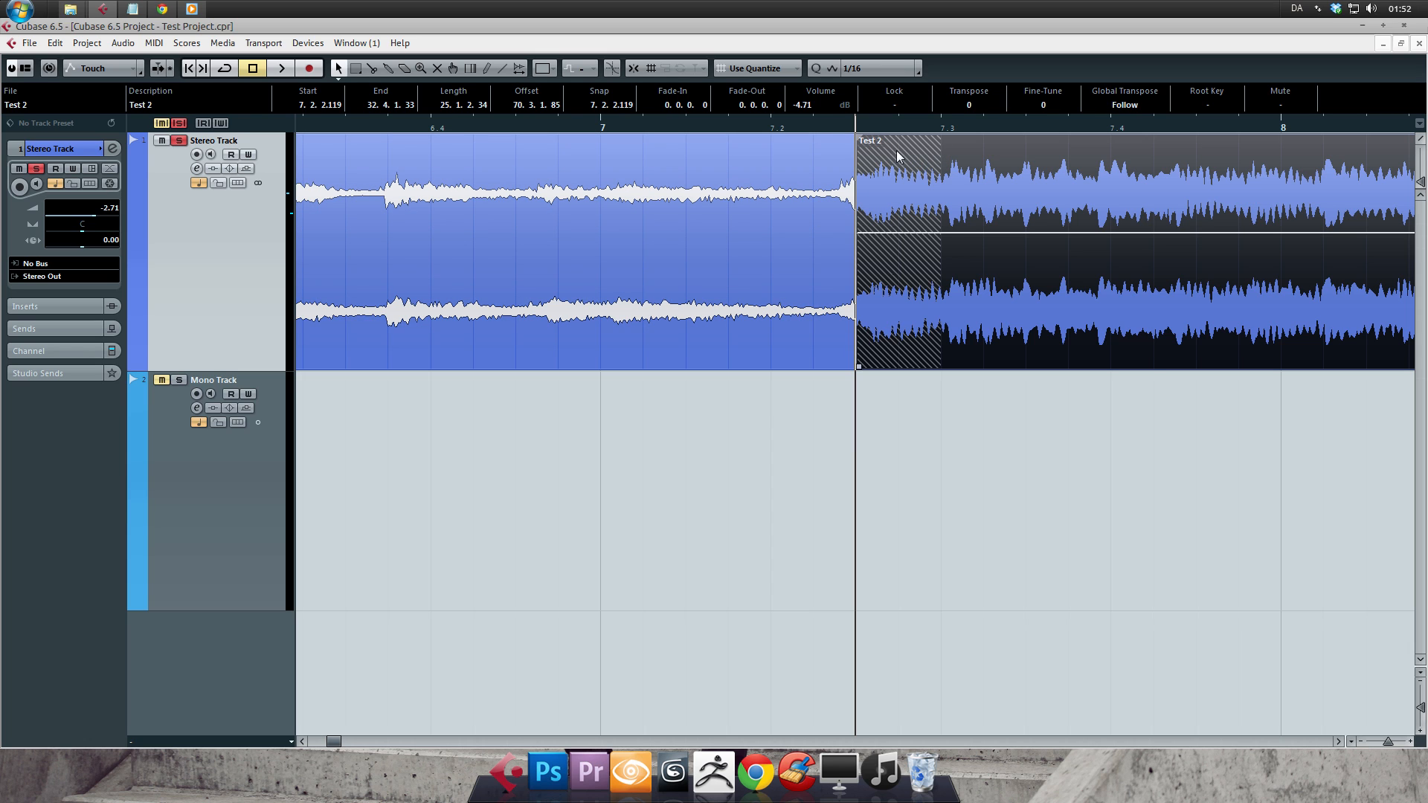
{"action": "left_click_drag", "start_coordinate": [882, 154], "coordinate": [995, 151]}
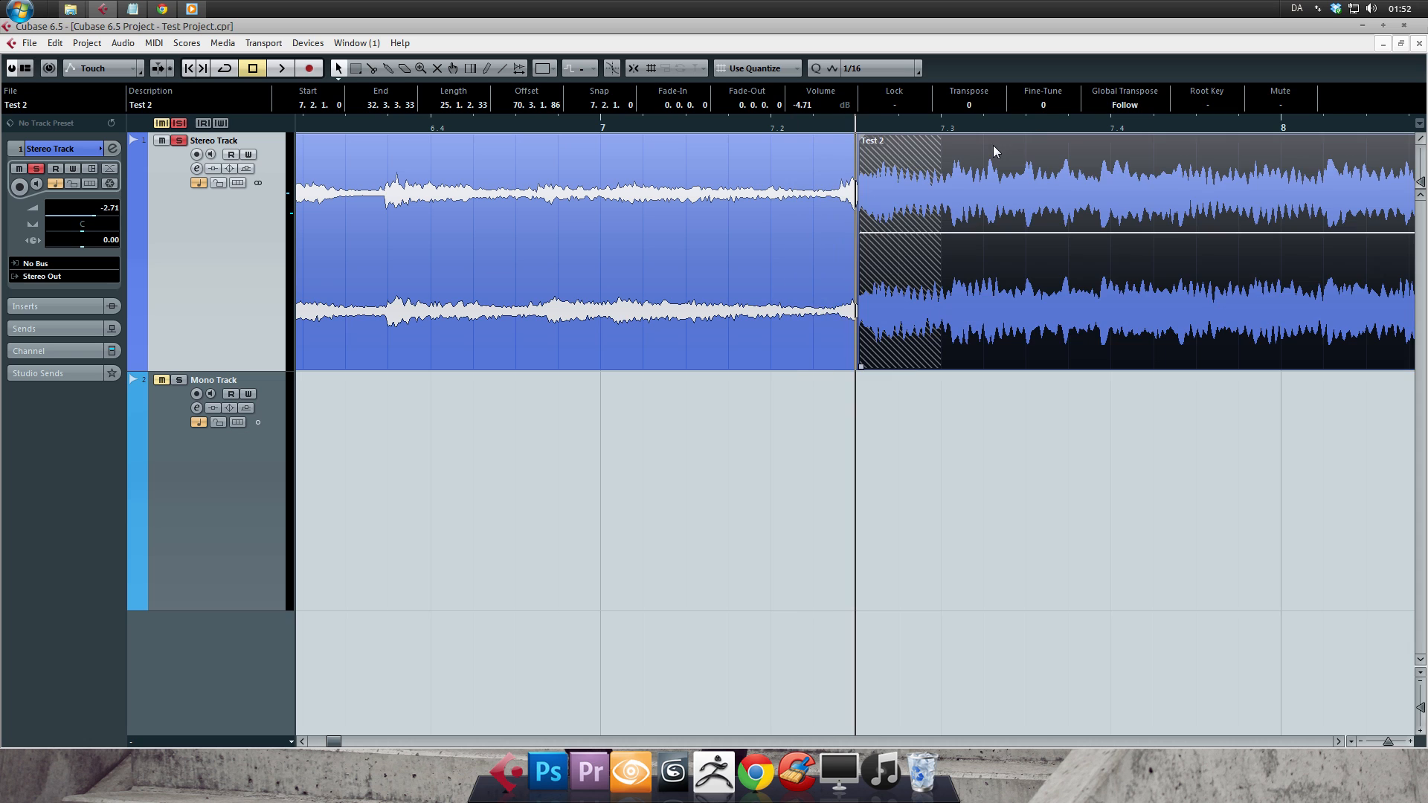
{"action": "left_click_drag", "start_coordinate": [885, 157], "coordinate": [674, 162]}
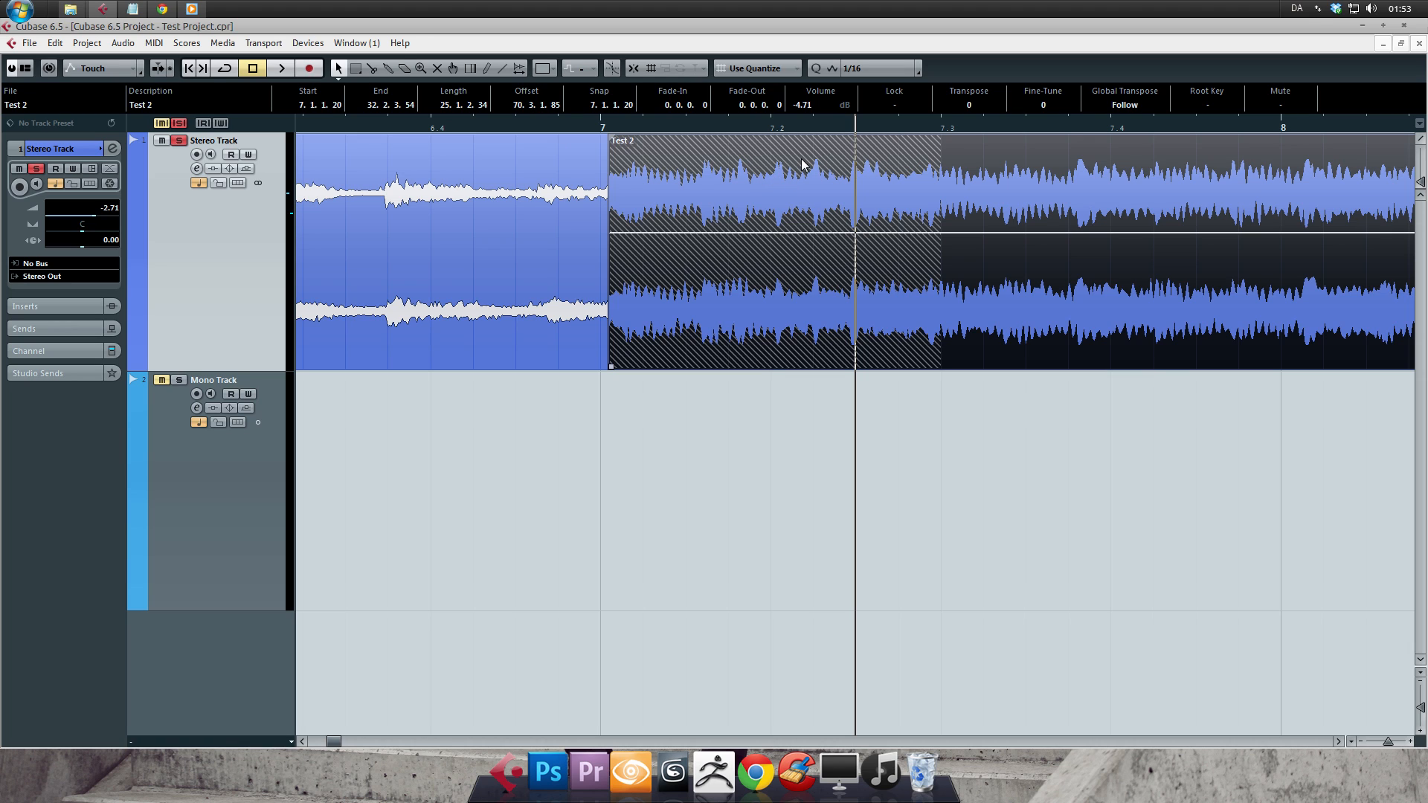
{"action": "key", "text": "x"}
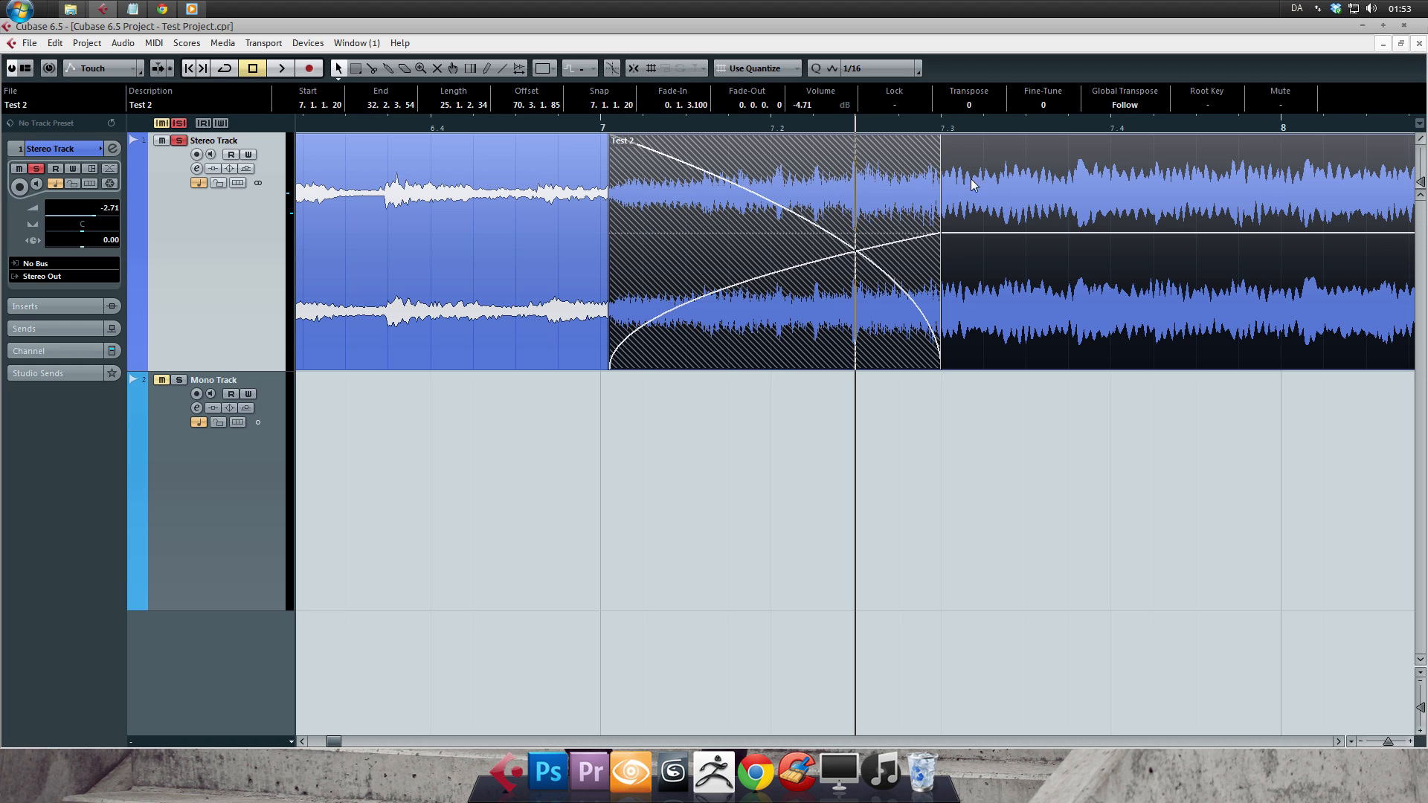
- Reposition the second event and adjust both crossfade edges so it starts at 7.1.3.44 with a fade-in of 0.0.1.94
{"action": "mouse_move", "coordinate": [971, 178]}
{"action": "left_mouse_down"}
{"action": "mouse_move", "coordinate": [1024, 178]}
{"action": "mouse_move", "coordinate": [905, 185]}
{"action": "mouse_move", "coordinate": [1123, 180]}
{"action": "mouse_move", "coordinate": [736, 195]}
{"action": "mouse_move", "coordinate": [1123, 181]}
{"action": "mouse_move", "coordinate": [1163, 198]}
{"action": "mouse_move", "coordinate": [740, 201]}
{"action": "mouse_move", "coordinate": [953, 193]}
{"action": "left_mouse_up"}
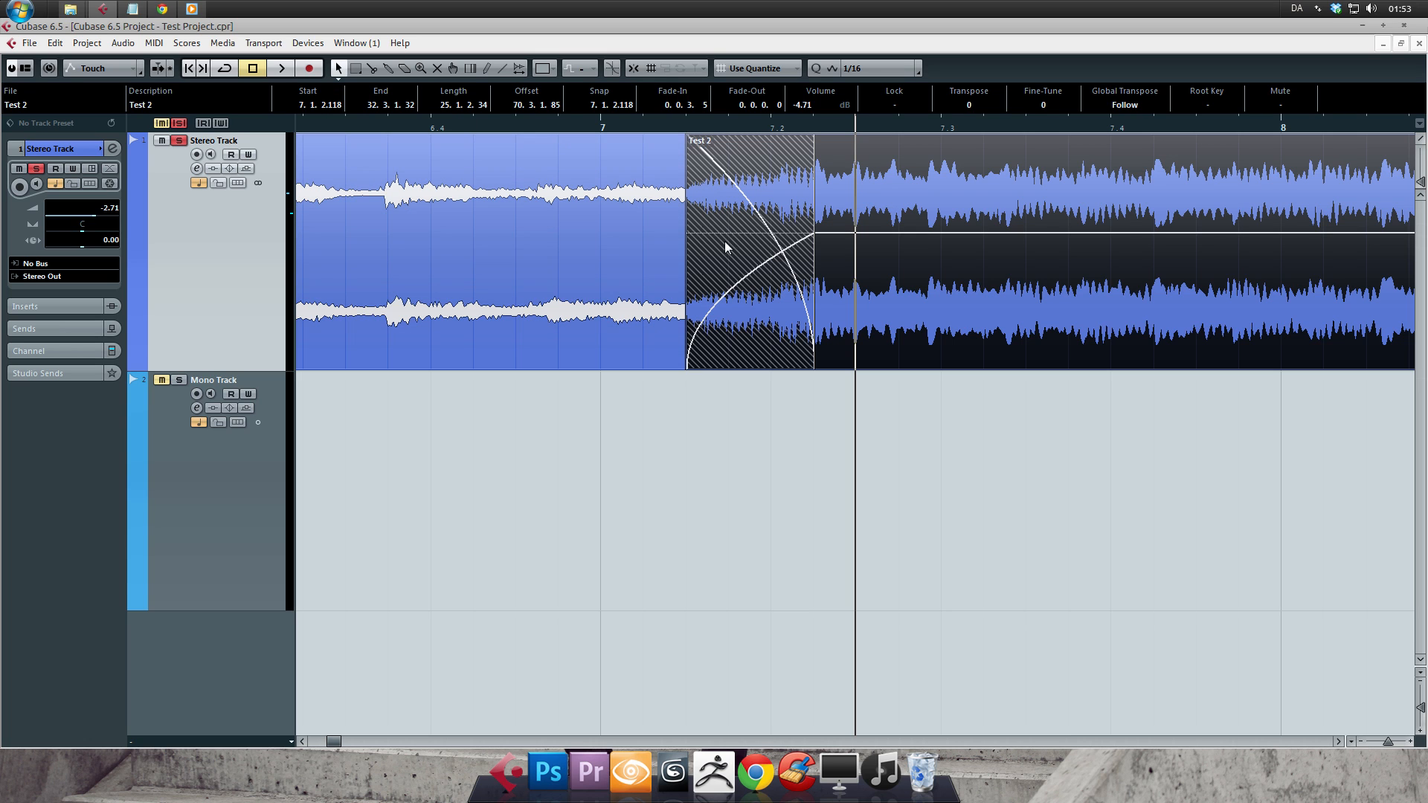
{"action": "left_click_drag", "start_coordinate": [674, 126], "coordinate": [673, 153]}
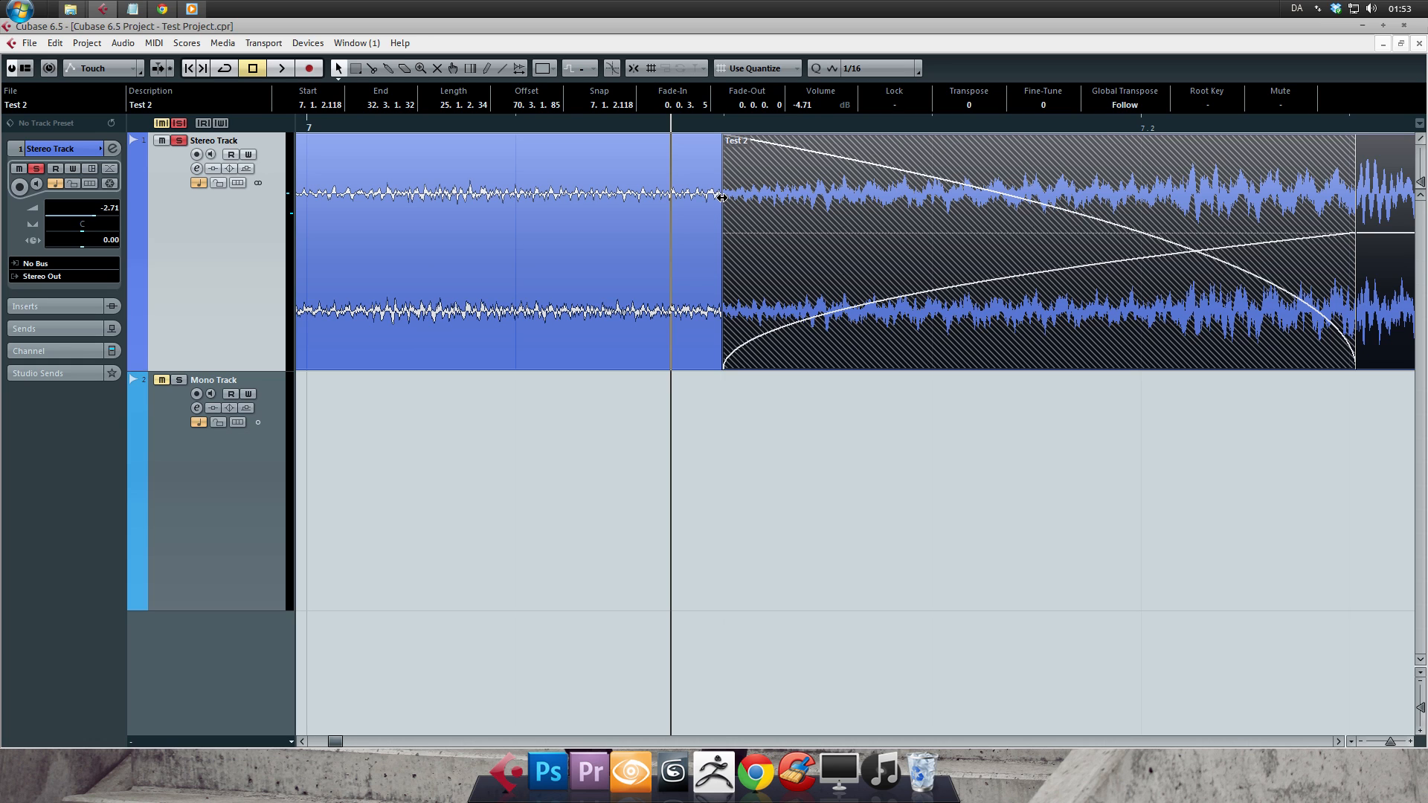
{"action": "left_click_drag", "start_coordinate": [721, 197], "coordinate": [919, 186]}
{"action": "left_click_drag", "start_coordinate": [1352, 205], "coordinate": [1172, 195]}
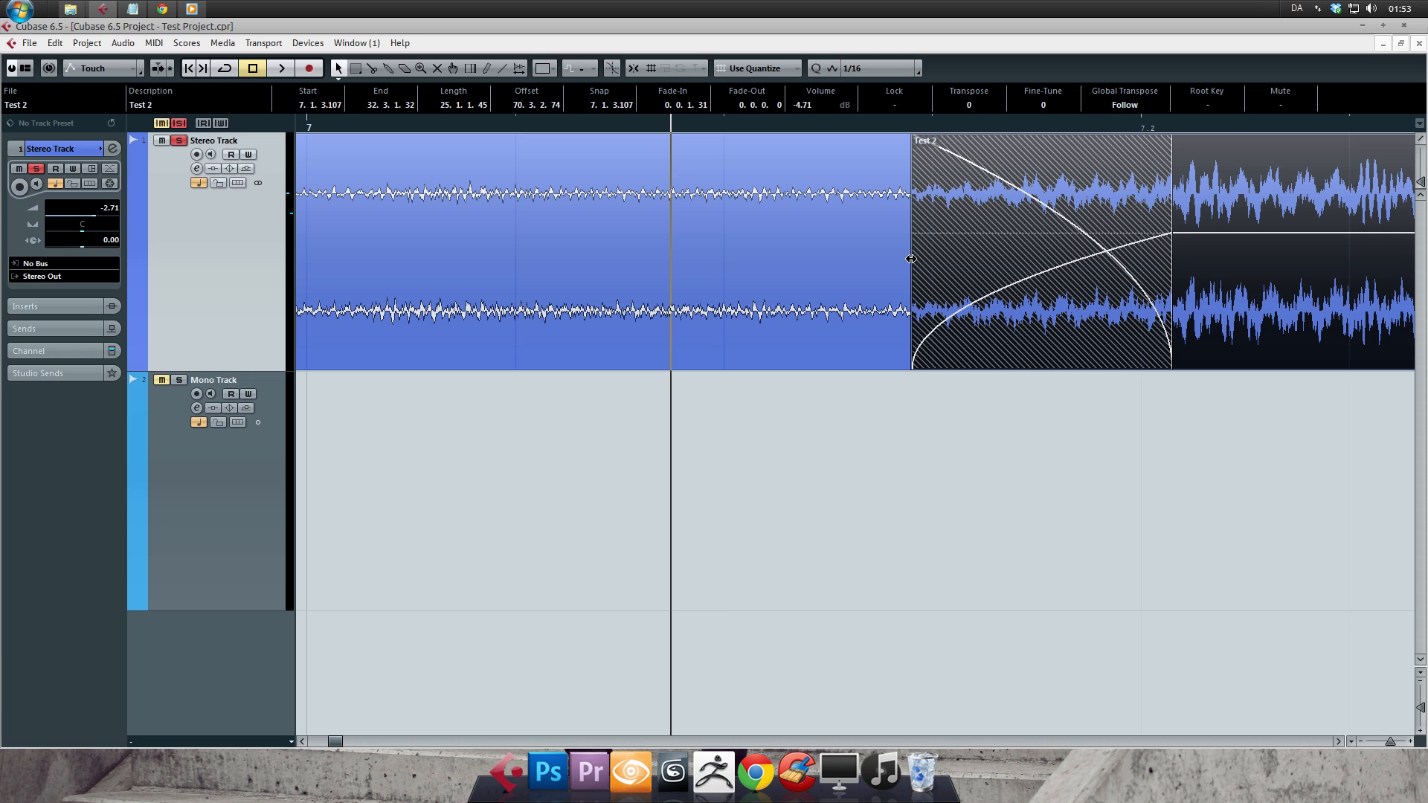
{"action": "left_click_drag", "start_coordinate": [910, 259], "coordinate": [802, 258]}
- Open the crossfade editor for the overlap between the two events on the Stereo Track
{"action": "key", "text": "g"}
{"action": "key", "text": "g"}
{"action": "key", "text": "g"}
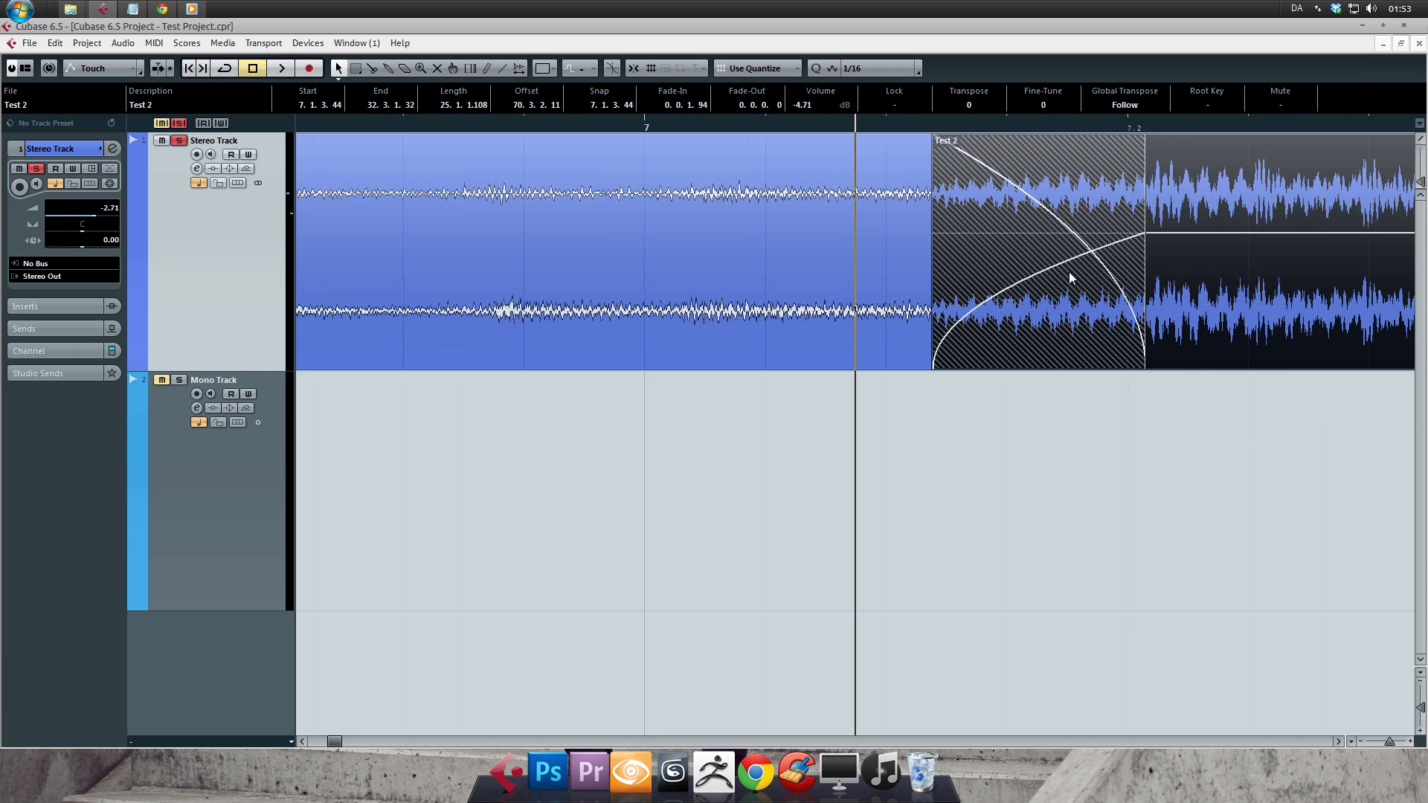
{"action": "key", "text": "g"}
{"action": "key", "text": "g"}
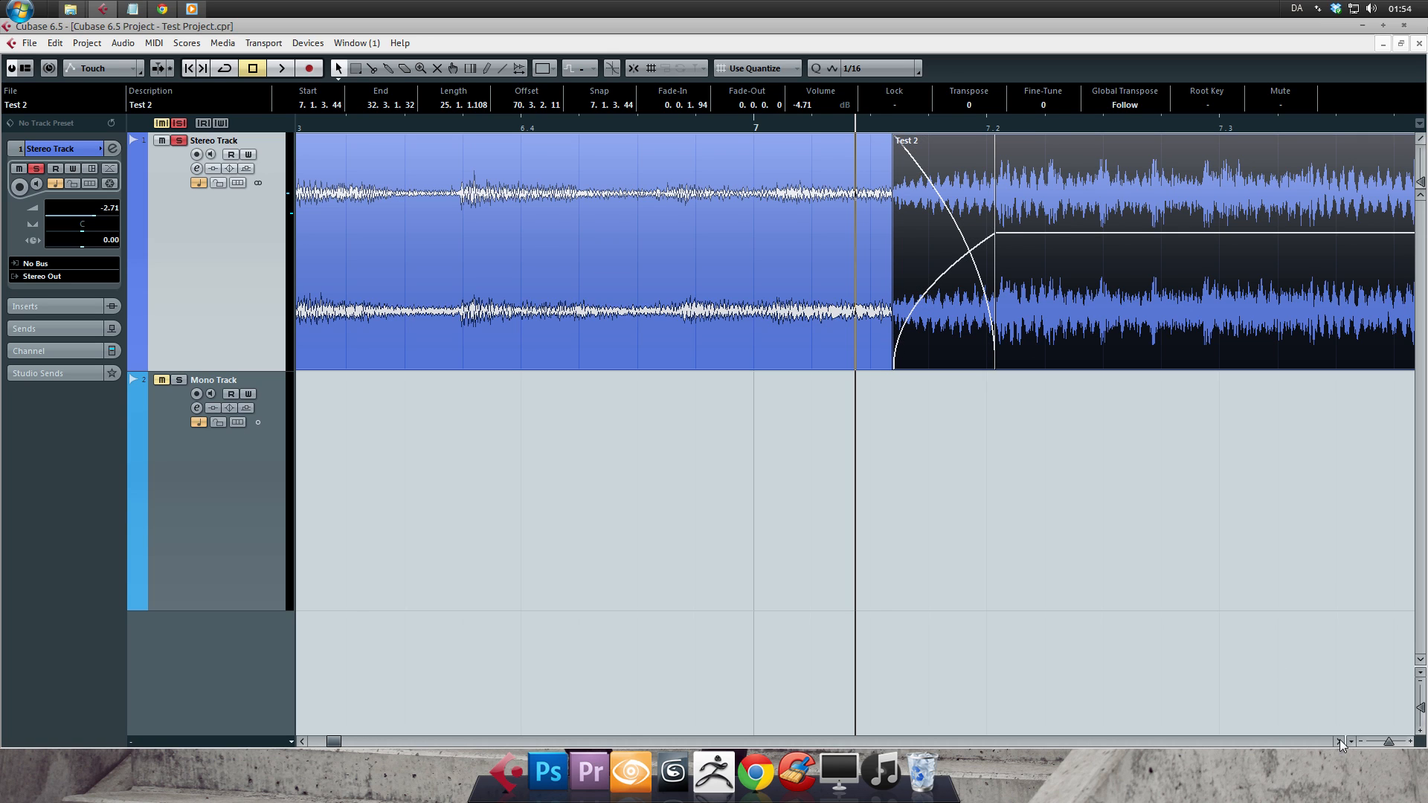
{"action": "left_click", "coordinate": [1338, 740]}
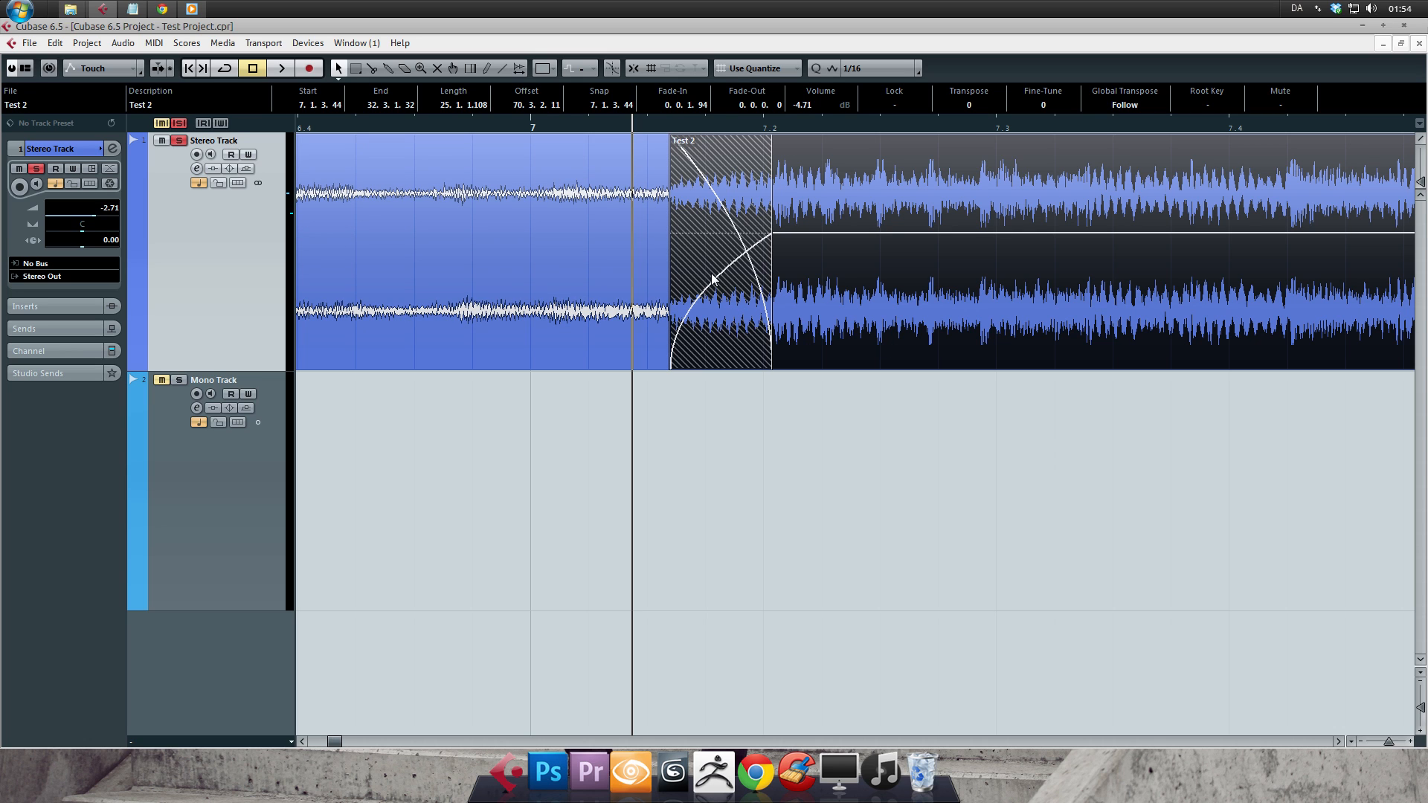
{"action": "left_click_drag", "start_coordinate": [723, 127], "coordinate": [722, 131]}
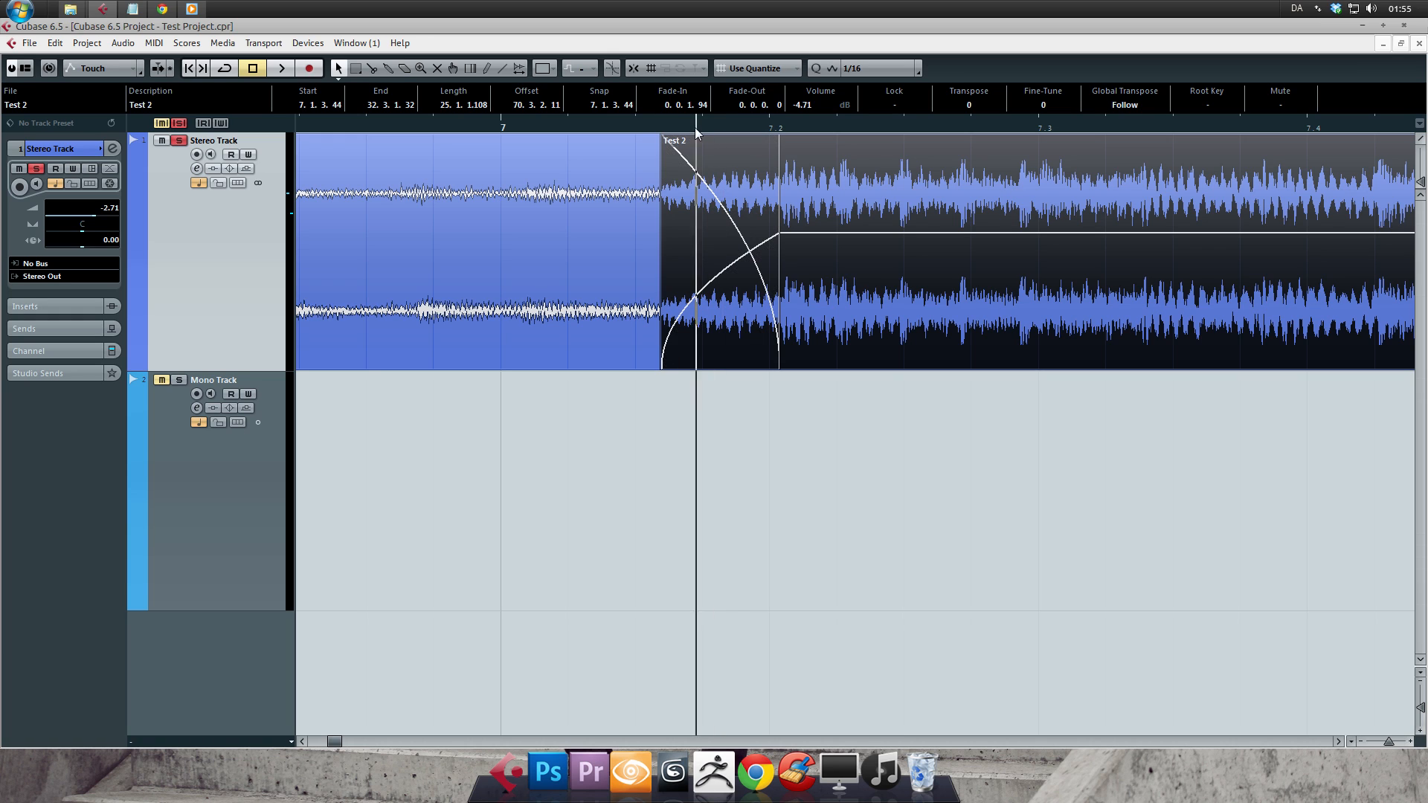
{"action": "double_click", "coordinate": [711, 188]}
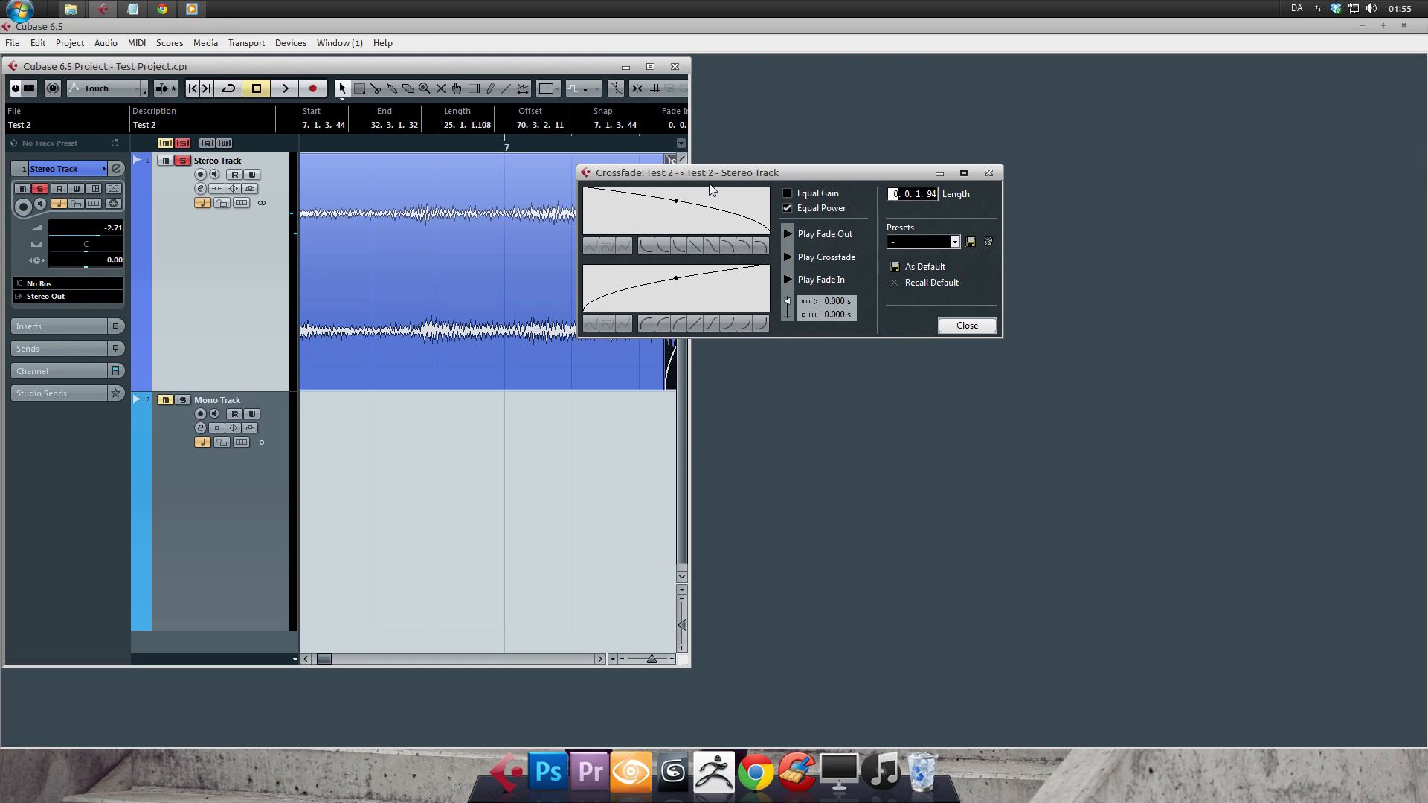
{"action": "left_click", "coordinate": [650, 67]}
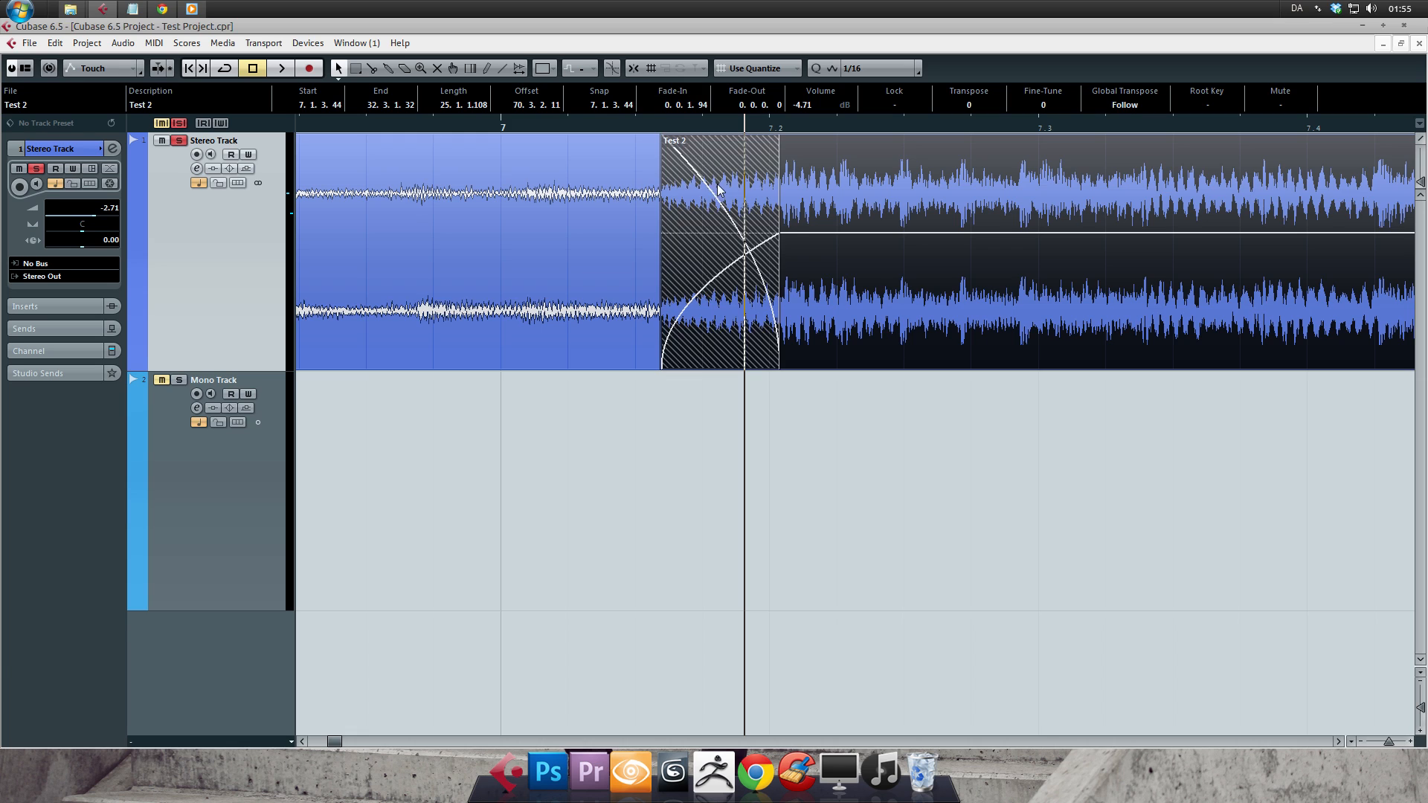
{"action": "double_click", "coordinate": [718, 189]}
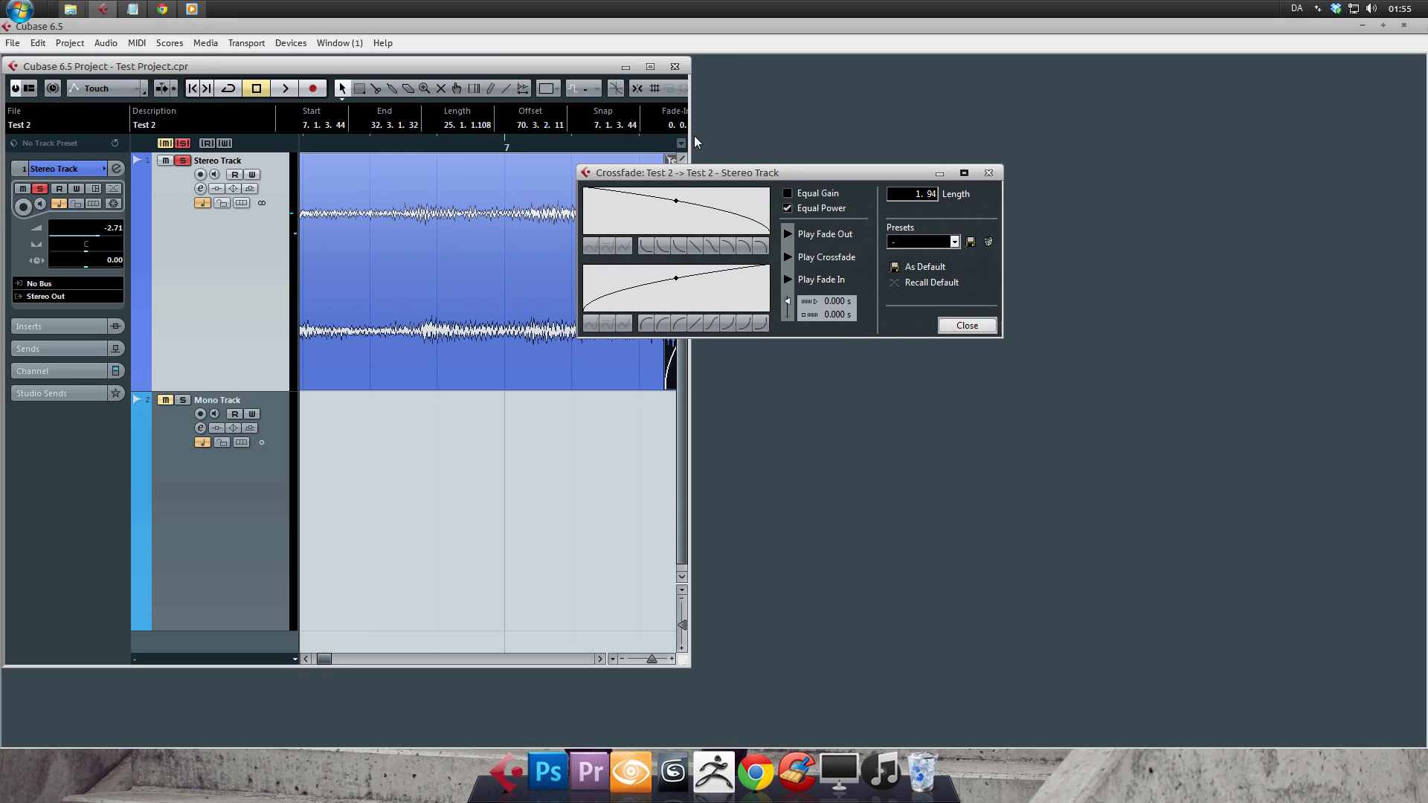
{"action": "left_click_drag", "start_coordinate": [754, 175], "coordinate": [456, 187]}
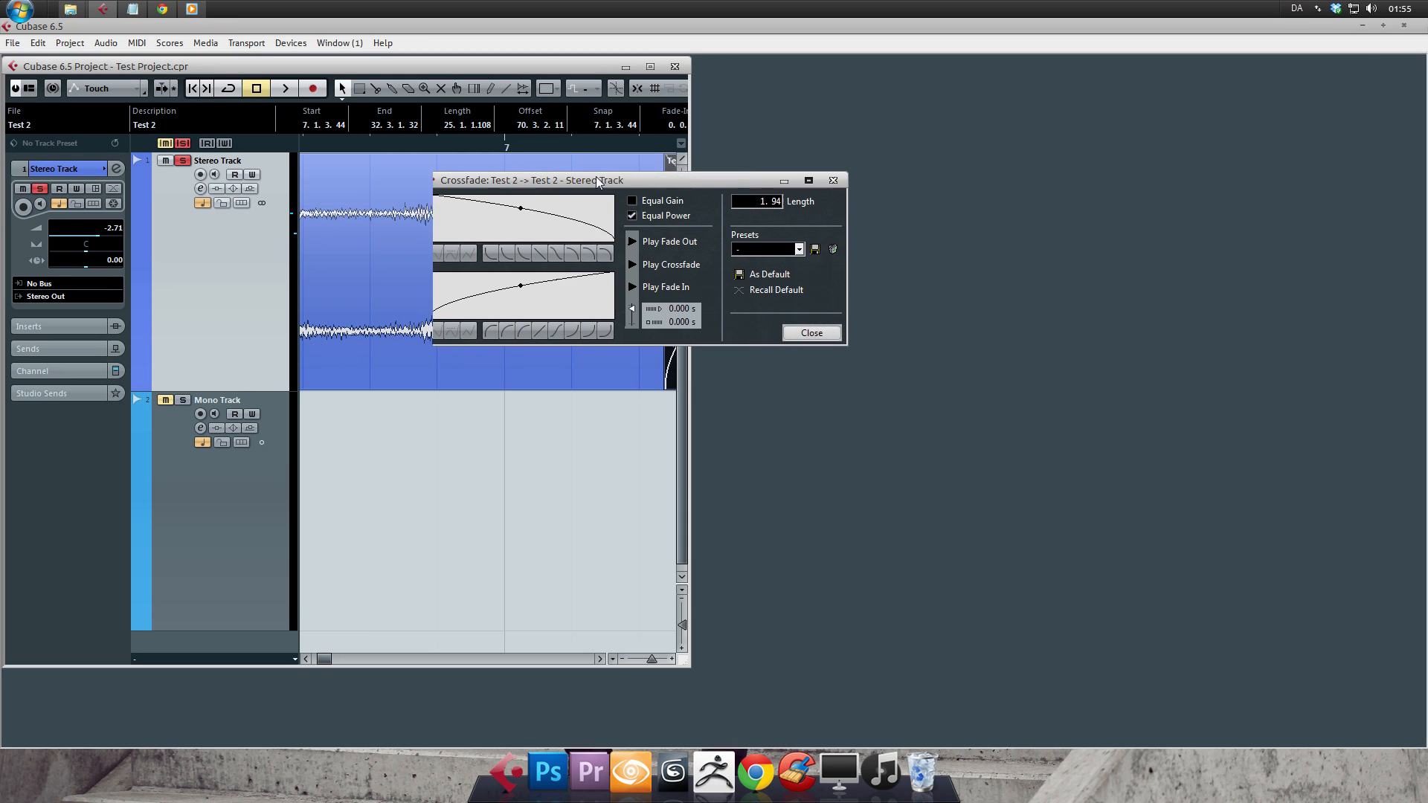
- Try the Equal Gain and Equal Power curves, leave Equal Power on, and close the crossfade editor
{"action": "left_click", "coordinate": [547, 208]}
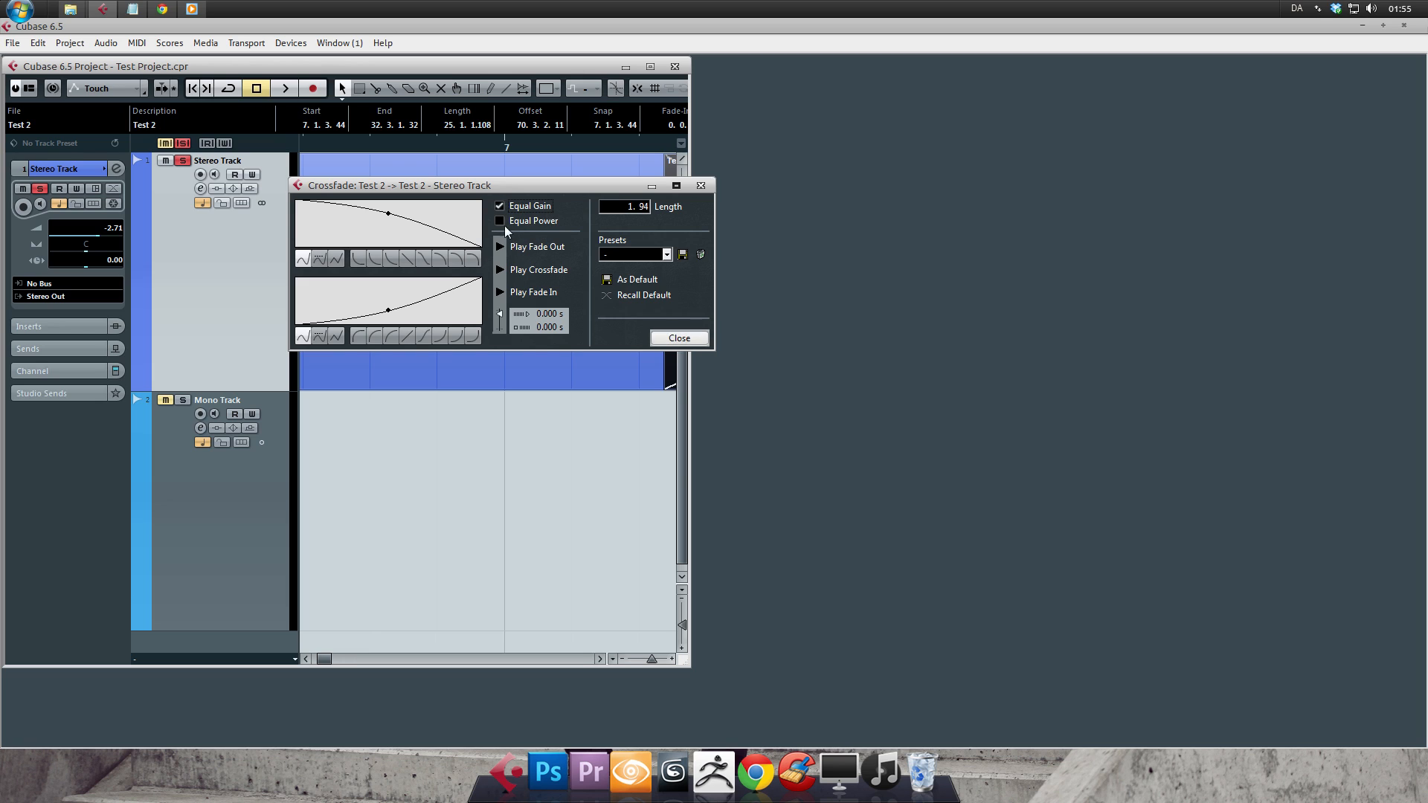
{"action": "left_click", "coordinate": [547, 221]}
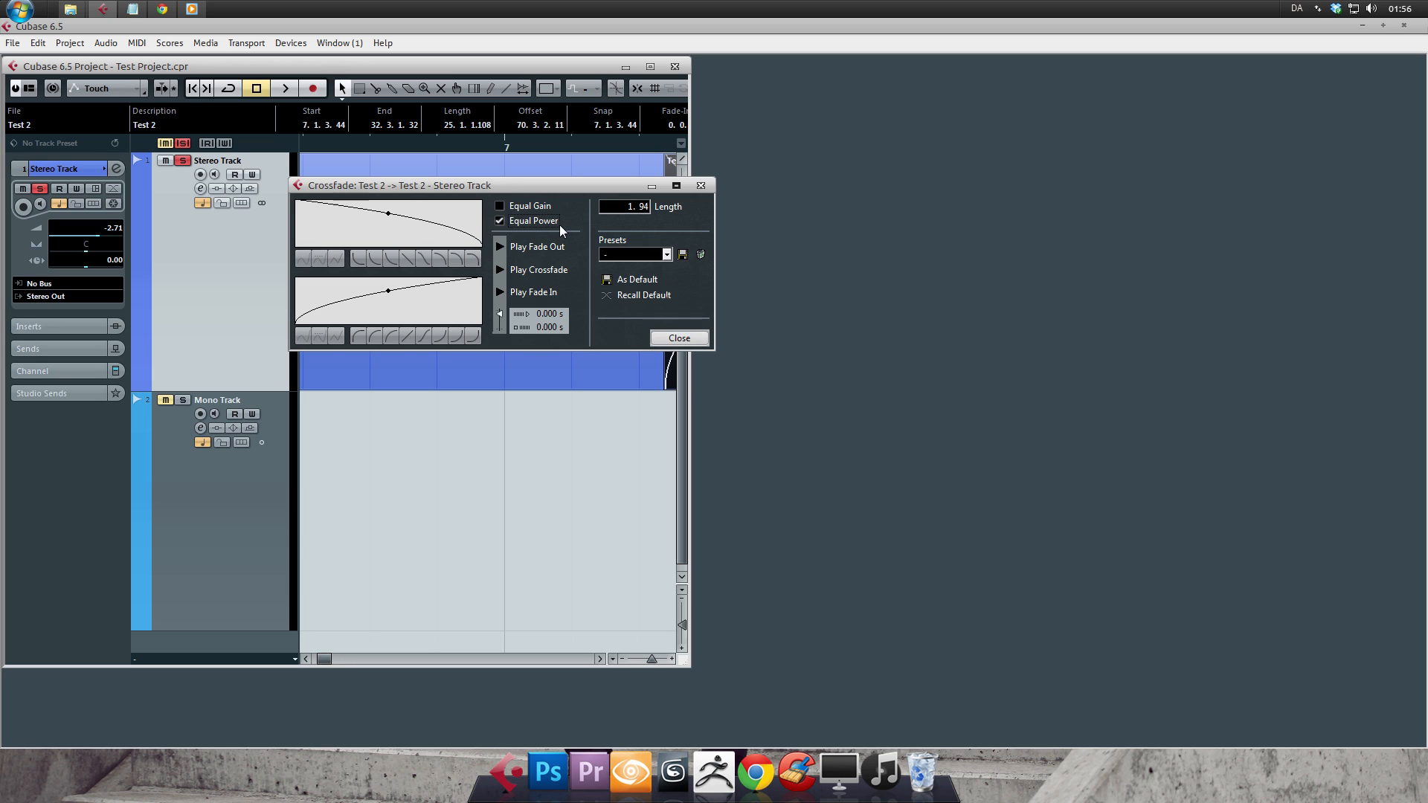
{"action": "left_click", "coordinate": [530, 208]}
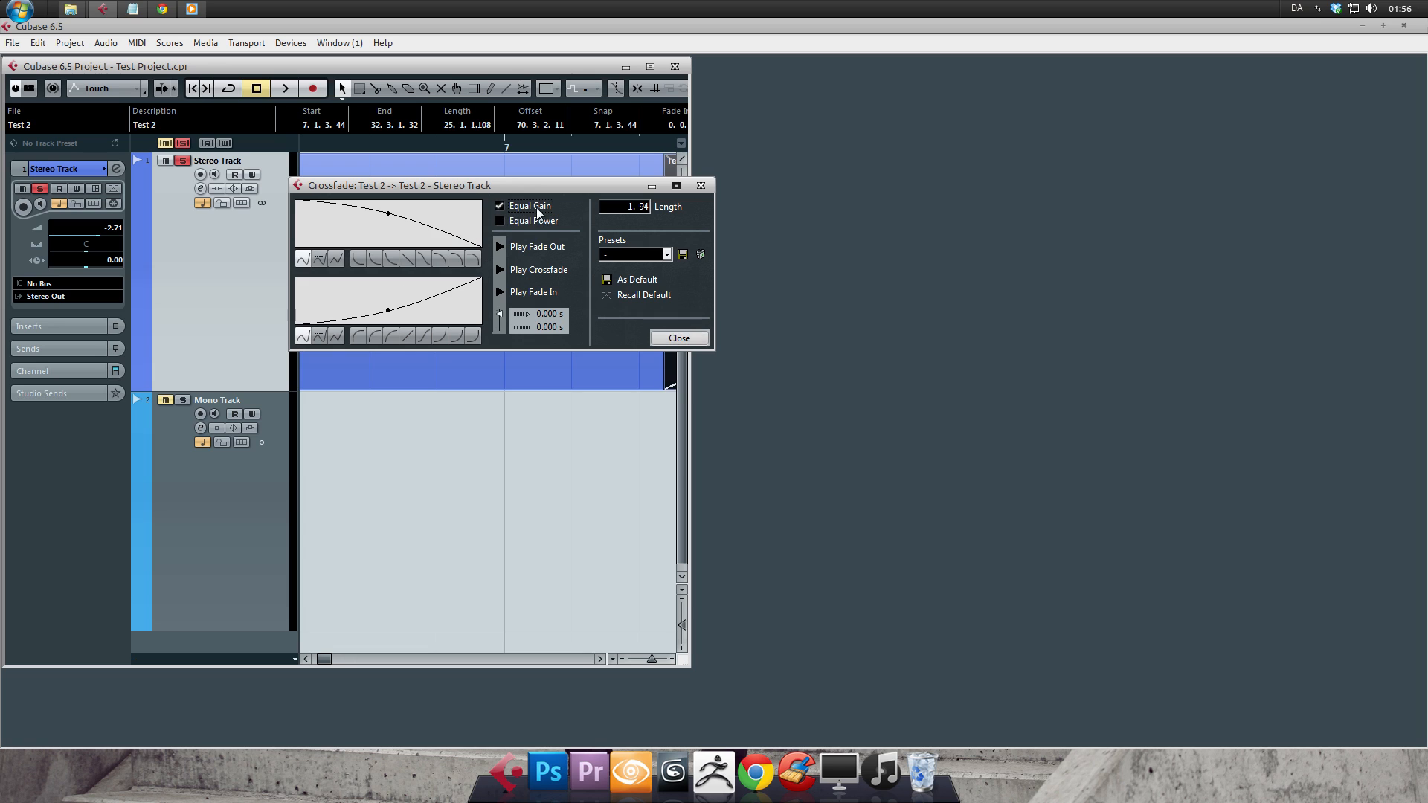
{"action": "left_click", "coordinate": [532, 221]}
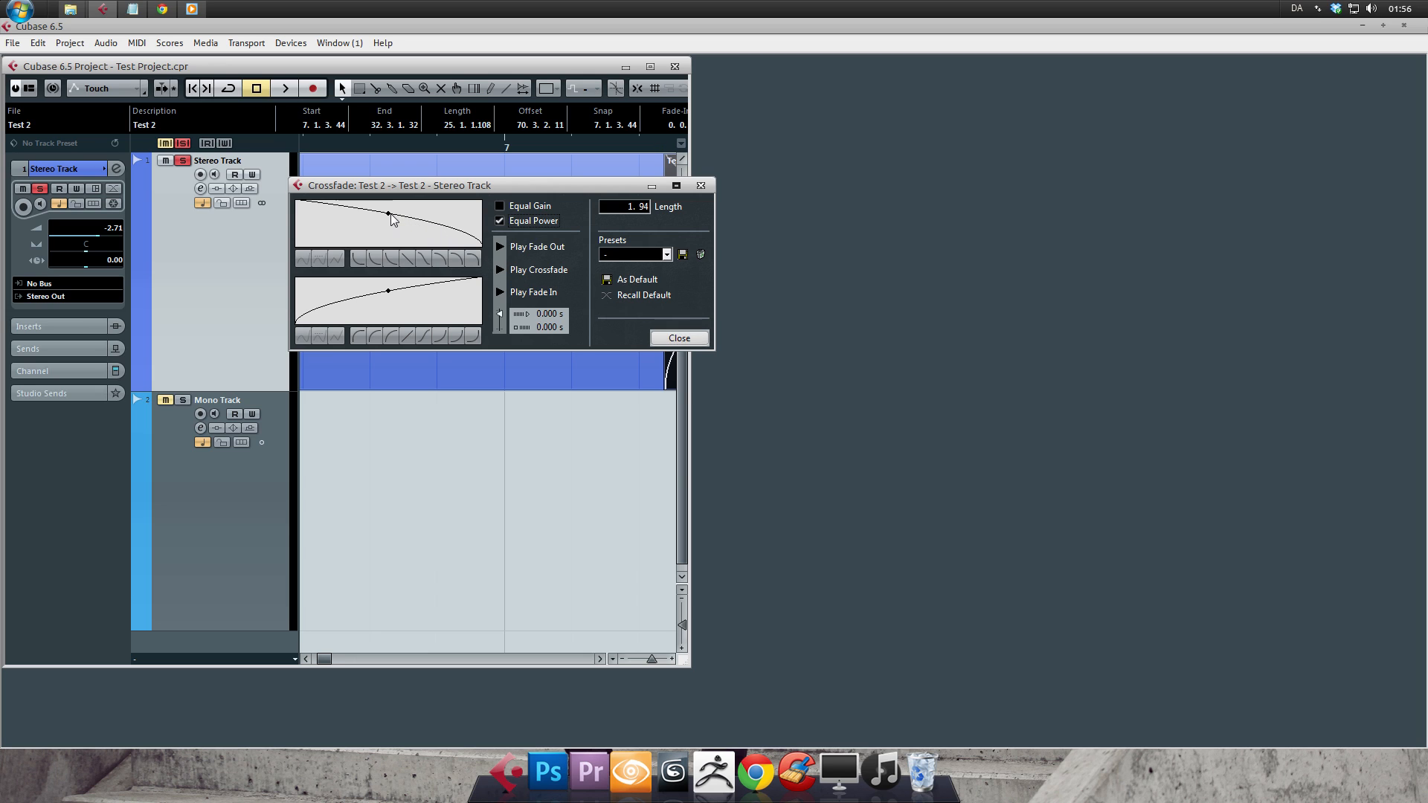
{"action": "mouse_move", "coordinate": [386, 214]}
{"action": "left_mouse_down"}
{"action": "mouse_move", "coordinate": [355, 214]}
{"action": "mouse_move", "coordinate": [372, 214]}
{"action": "left_mouse_up"}
{"action": "left_click", "coordinate": [501, 208]}
{"action": "left_click", "coordinate": [501, 219]}
{"action": "left_click", "coordinate": [686, 338]}
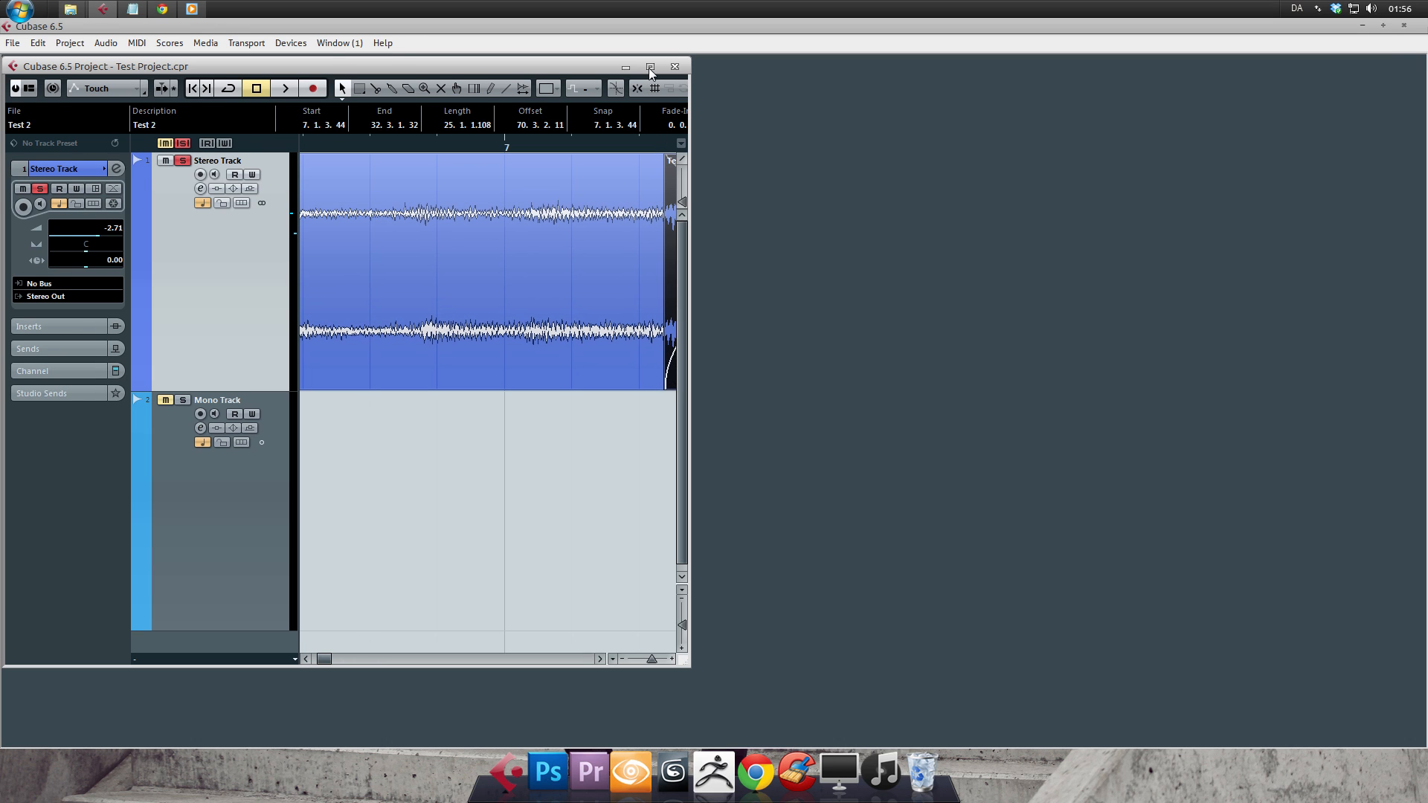
{"action": "left_click", "coordinate": [649, 68]}
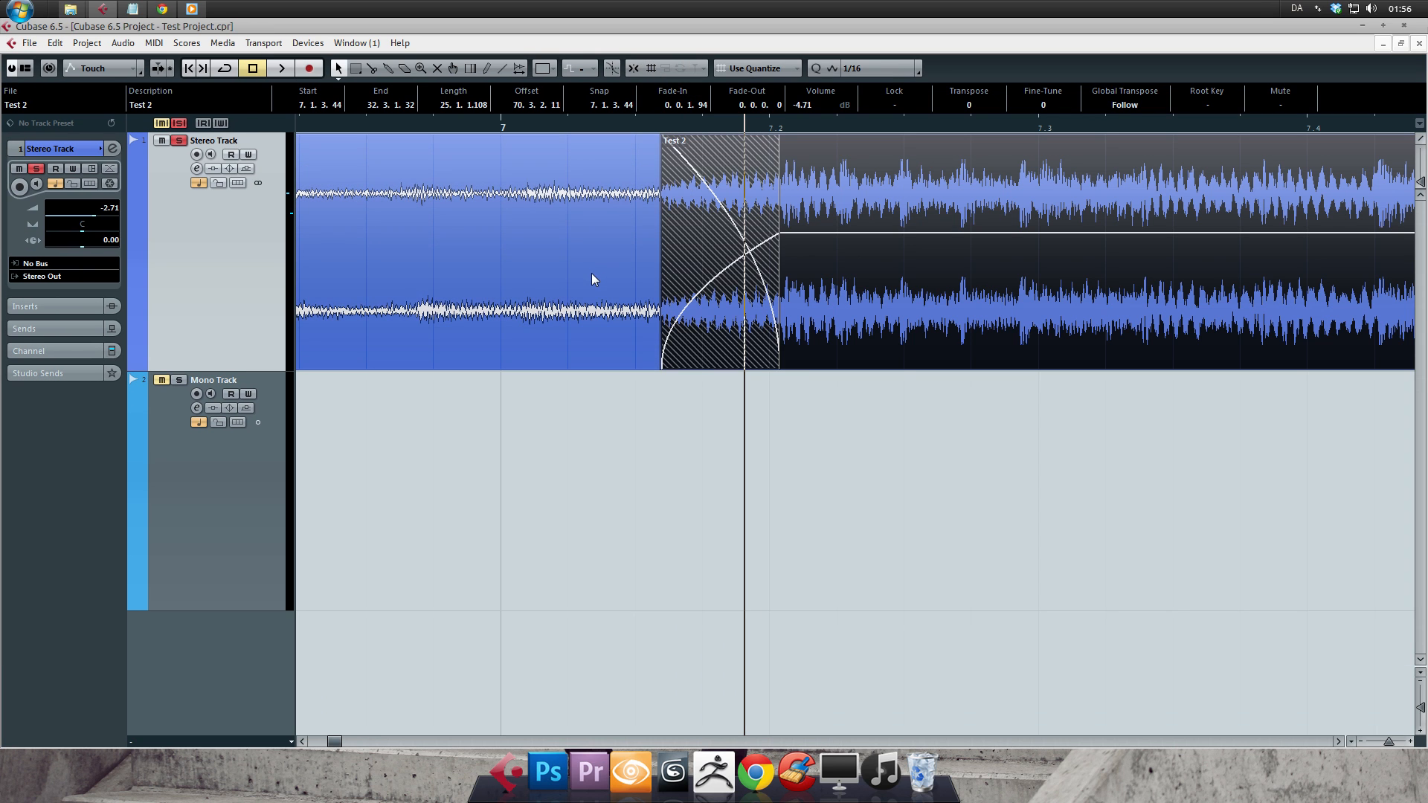
- Add a fade-in of length 0.2.2.118 to the start of the first event on the Stereo Track
{"action": "left_click_drag", "start_coordinate": [332, 741], "coordinate": [316, 741]}
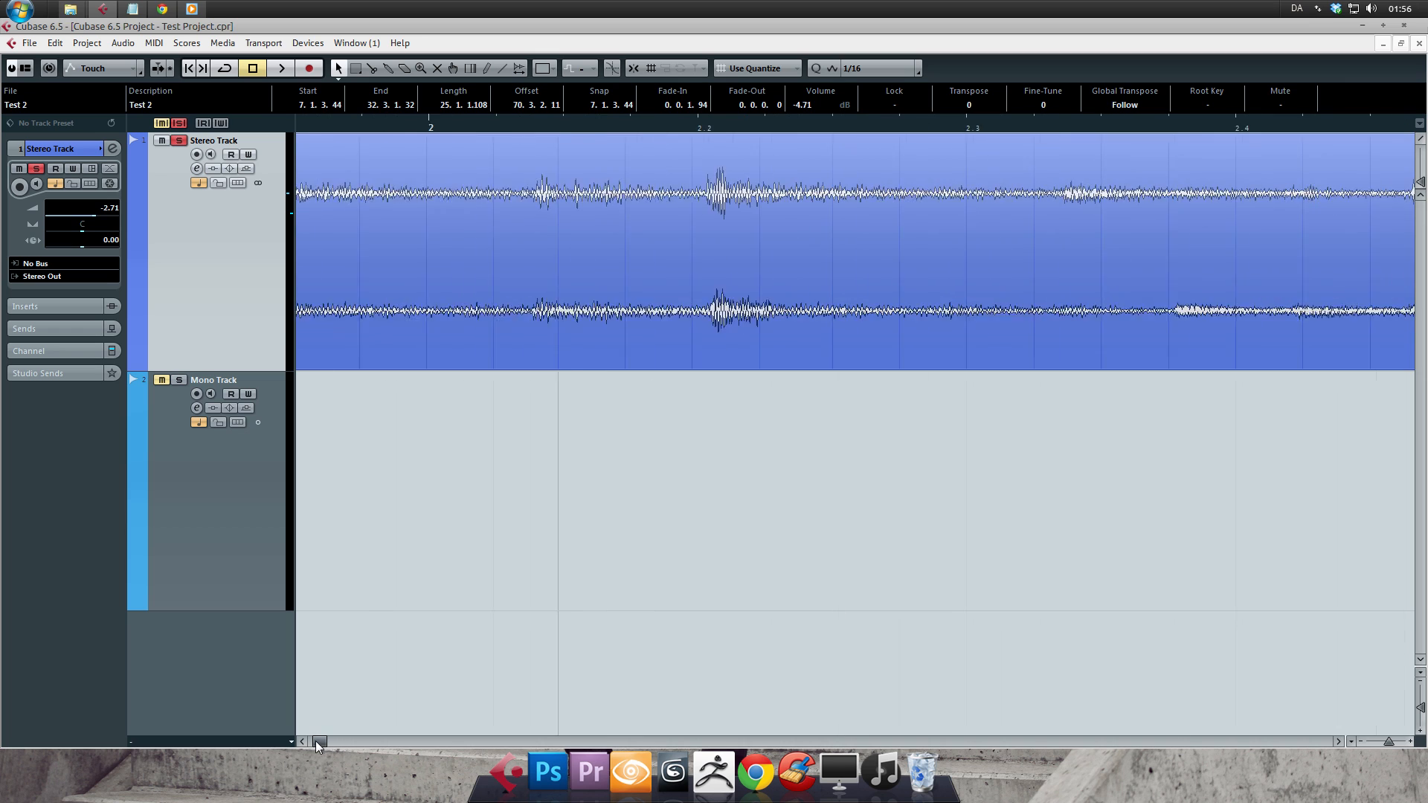
{"action": "left_click", "coordinate": [663, 292]}
{"action": "left_click_drag", "start_coordinate": [573, 138], "coordinate": [1372, 136]}
{"action": "key", "text": "ctrl+z"}
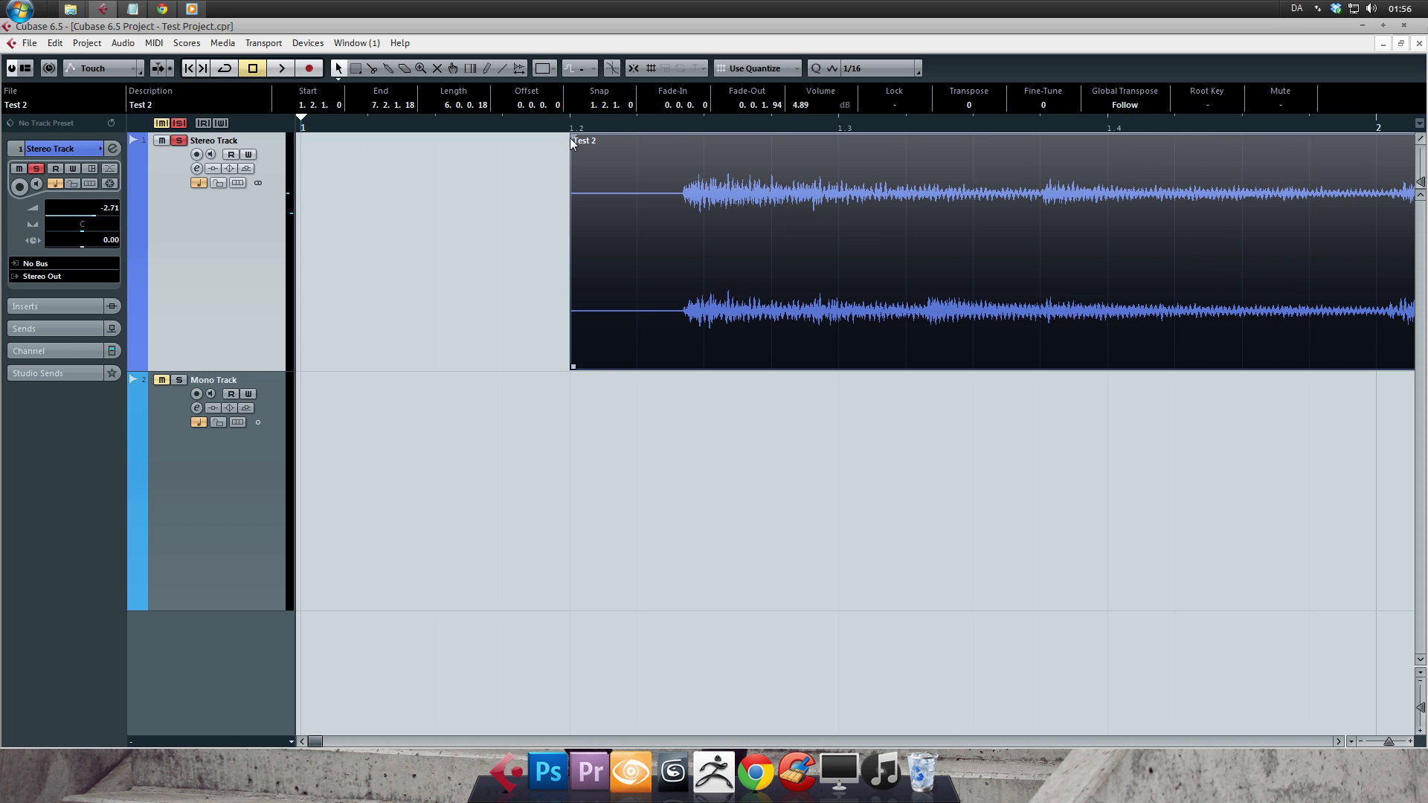
{"action": "mouse_move", "coordinate": [573, 138]}
{"action": "left_mouse_down"}
{"action": "mouse_move", "coordinate": [1290, 194]}
{"action": "mouse_move", "coordinate": [1316, 213]}
{"action": "left_mouse_up"}
{"action": "left_click", "coordinate": [1337, 741]}
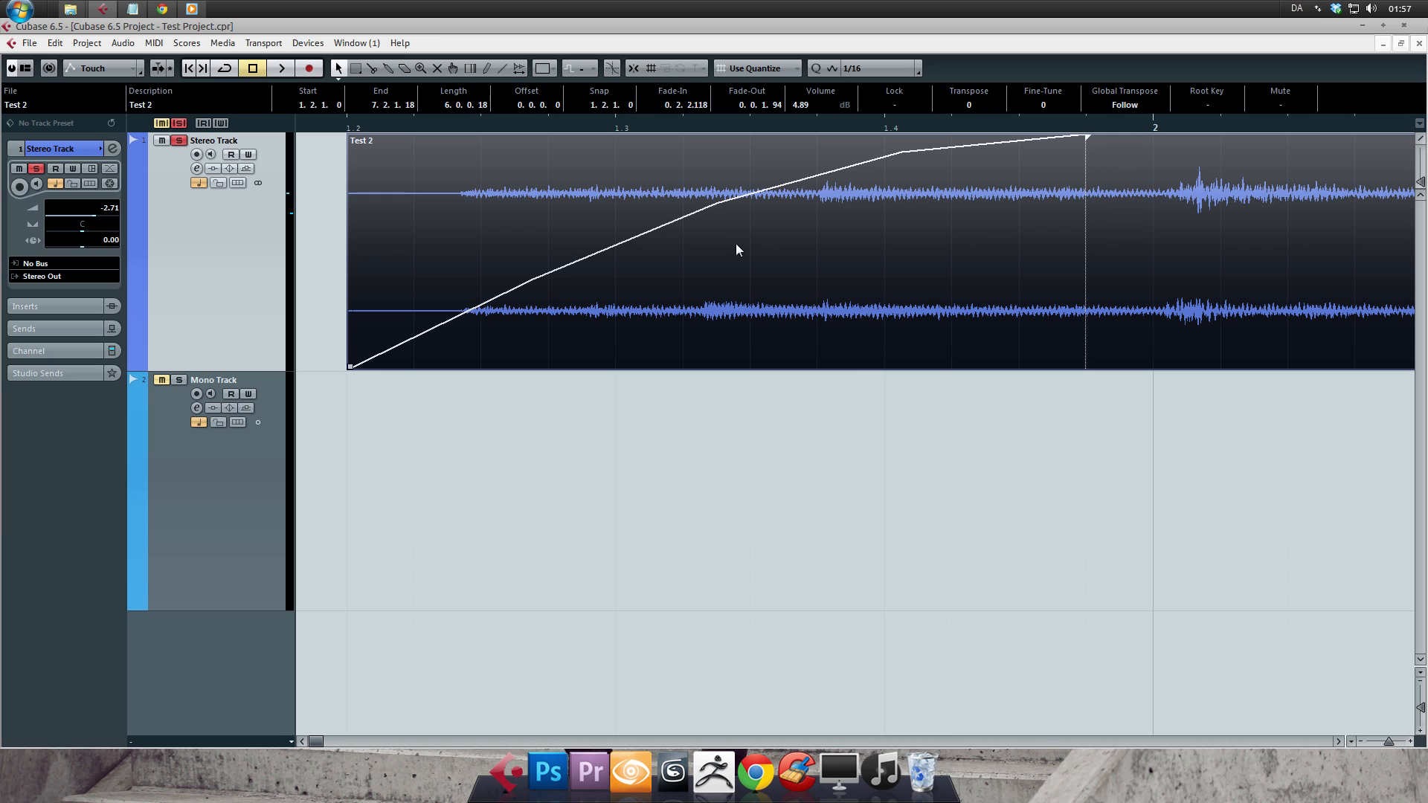
- Try an S-shaped preset, moved curve points and all three curve kinds on the first event's fade-in, and discard the changes
{"action": "double_click", "coordinate": [682, 214]}
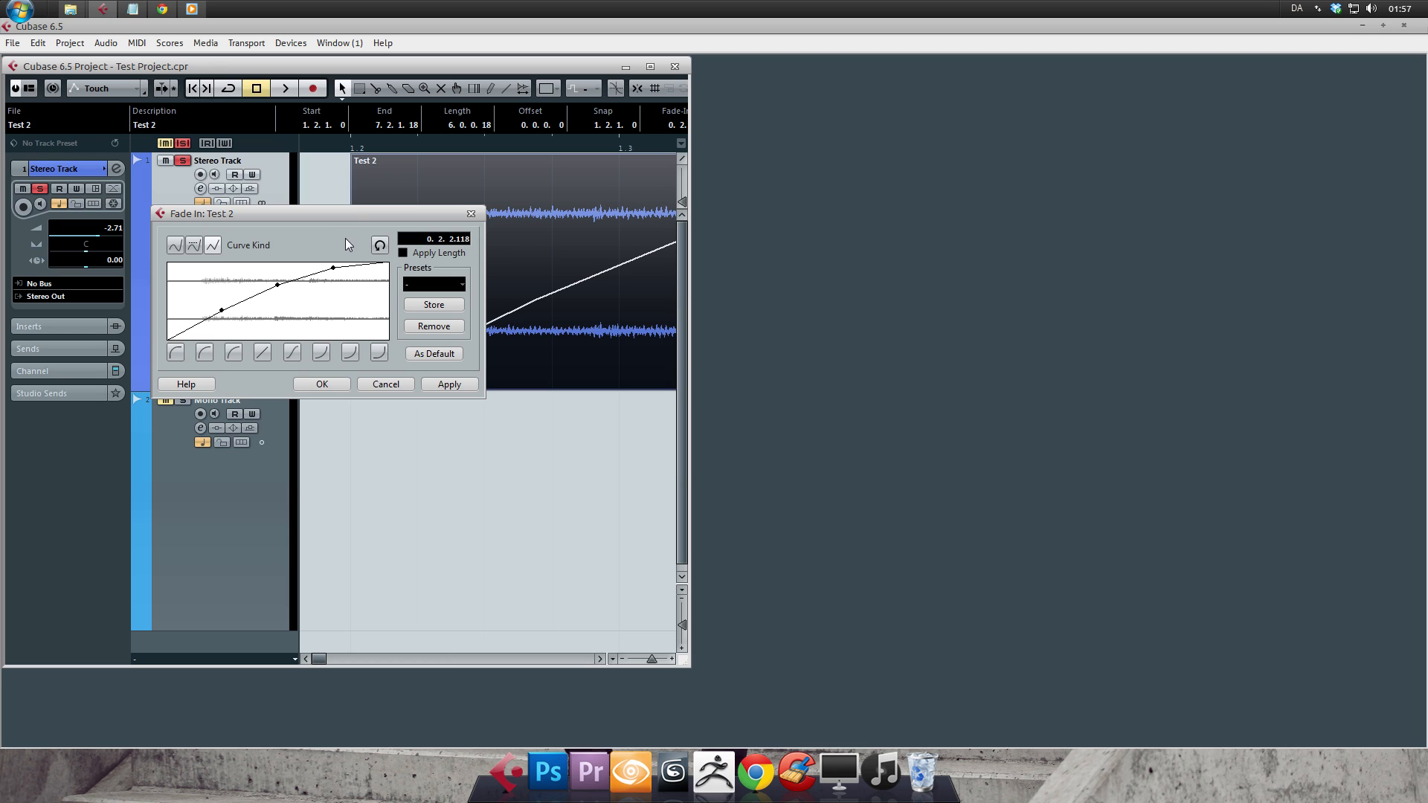
{"action": "left_click_drag", "start_coordinate": [342, 216], "coordinate": [364, 202]}
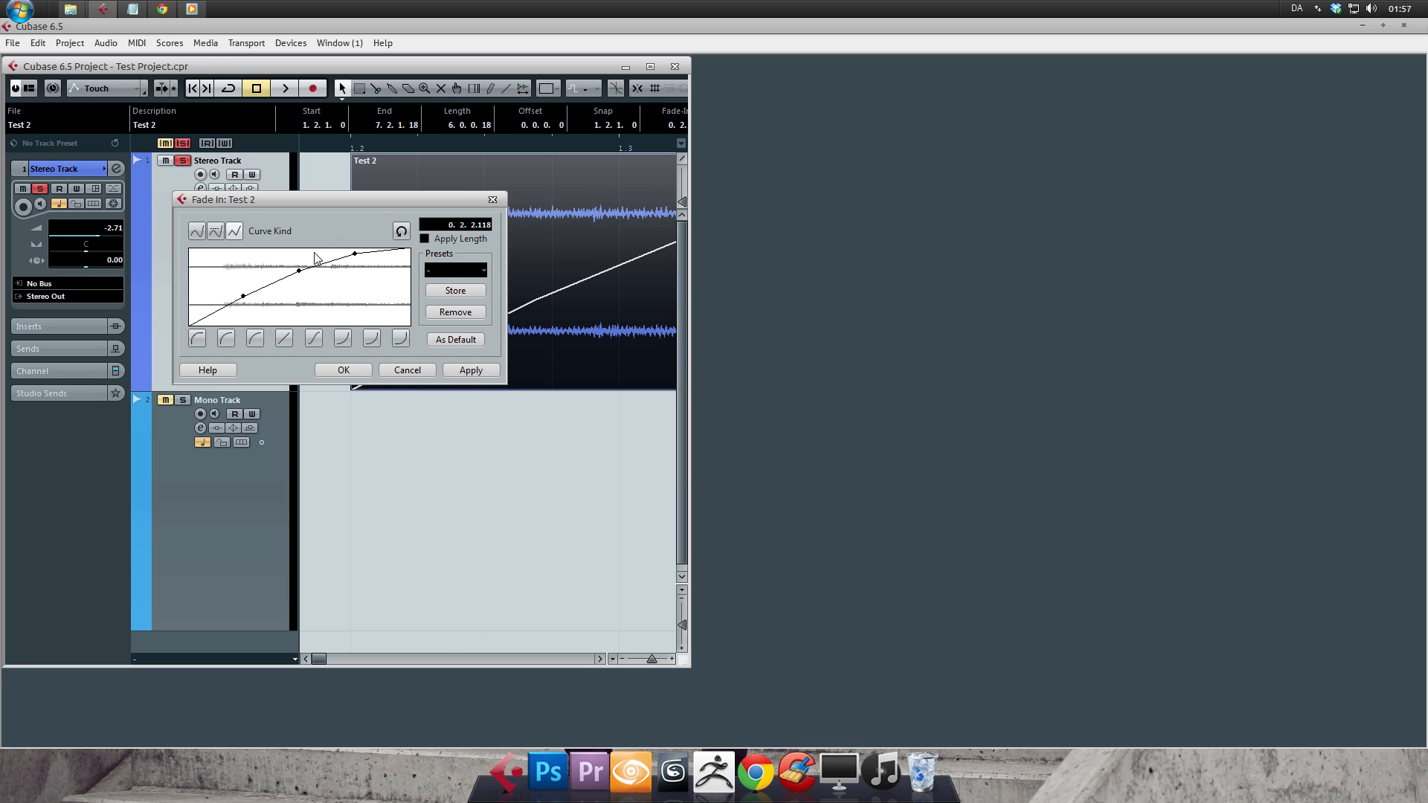
{"action": "left_click", "coordinate": [309, 338]}
{"action": "left_click_drag", "start_coordinate": [298, 289], "coordinate": [342, 311]}
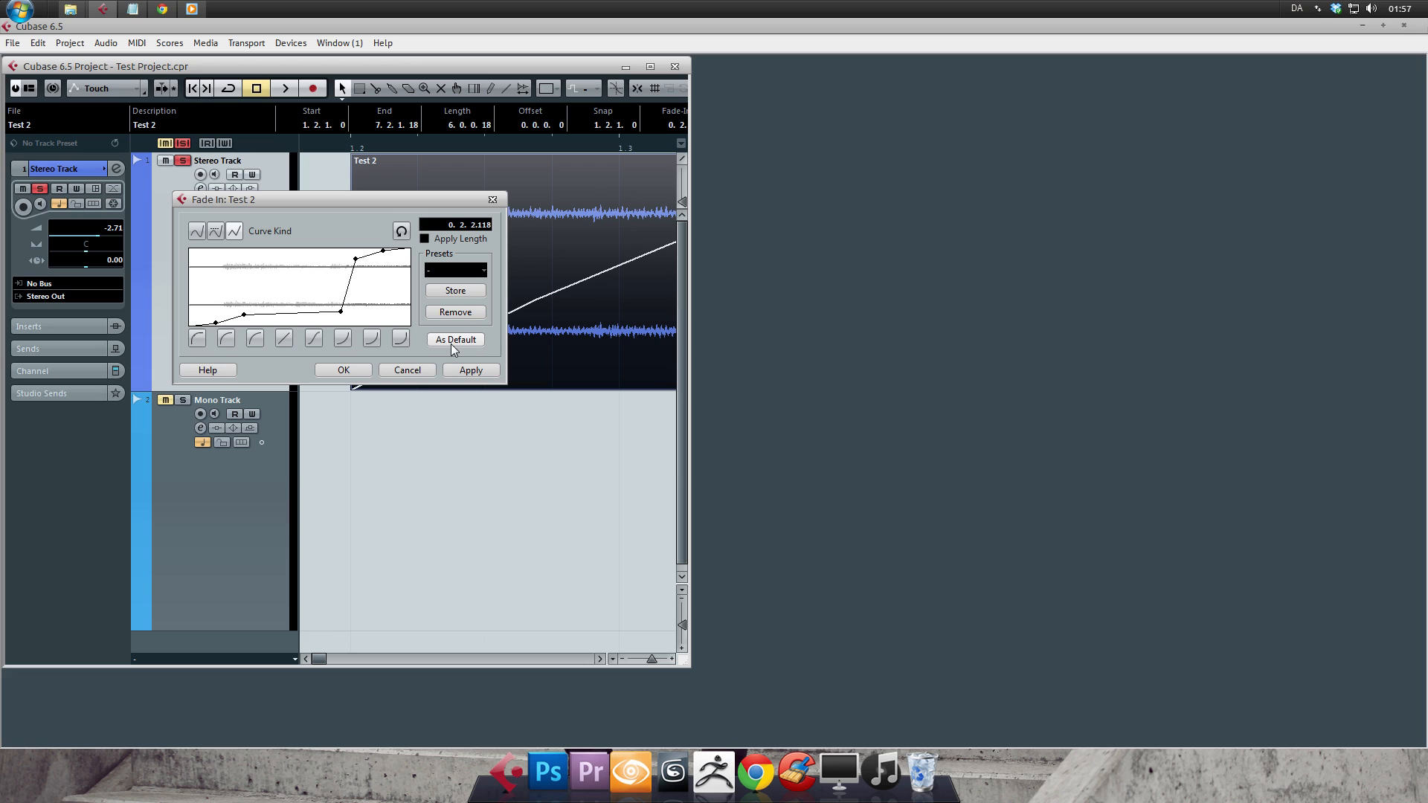
{"action": "left_click_drag", "start_coordinate": [355, 258], "coordinate": [334, 263]}
{"action": "left_click", "coordinate": [216, 231]}
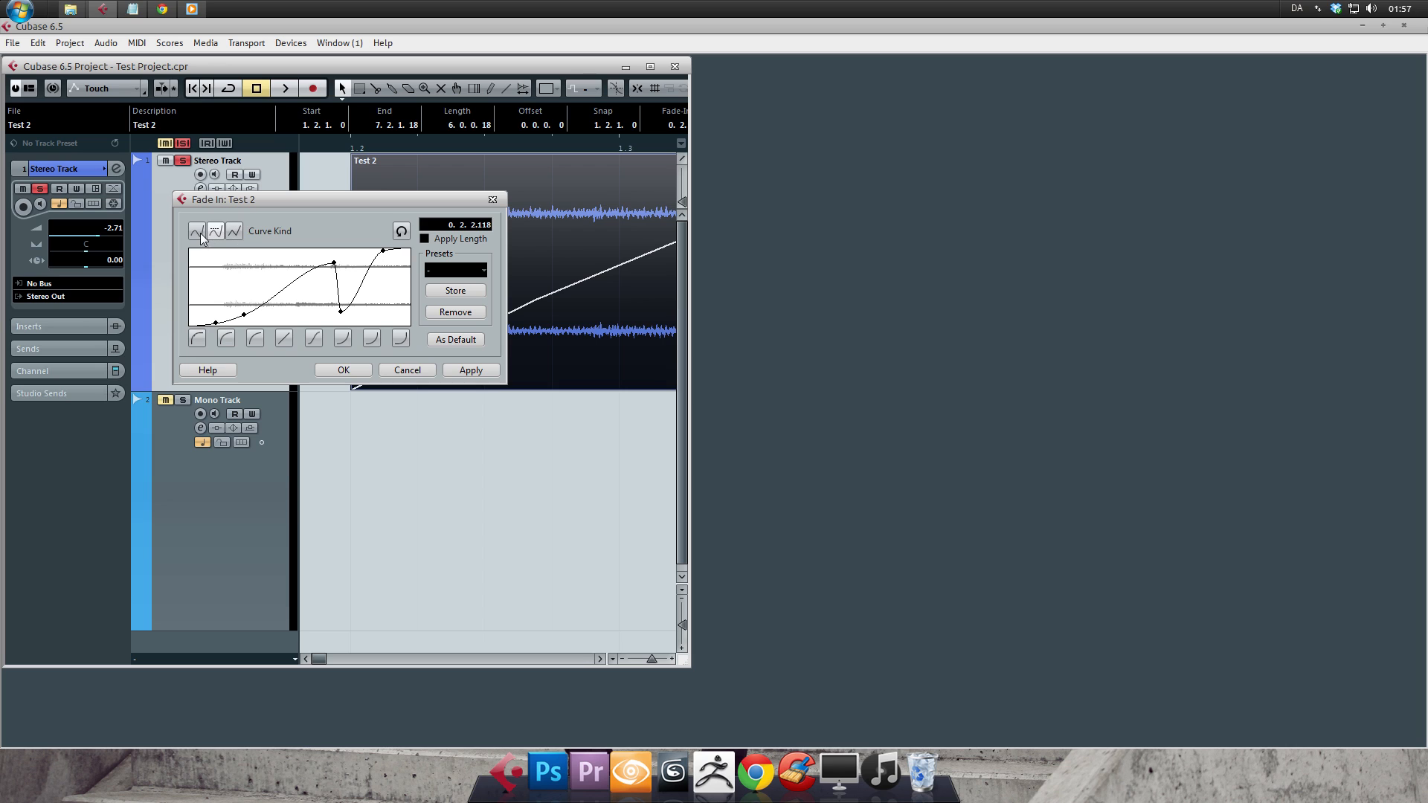
{"action": "left_click", "coordinate": [195, 233]}
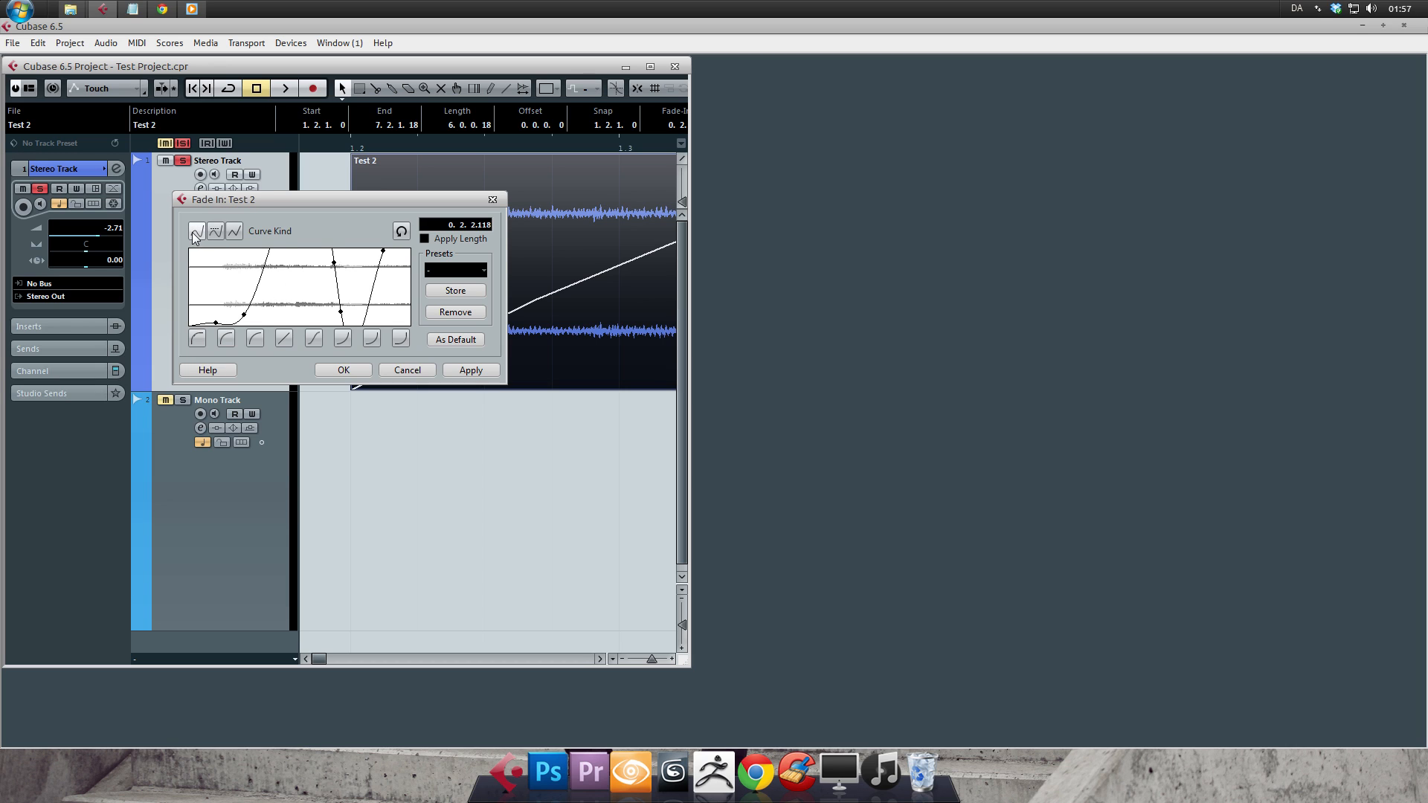
{"action": "left_click", "coordinate": [234, 232]}
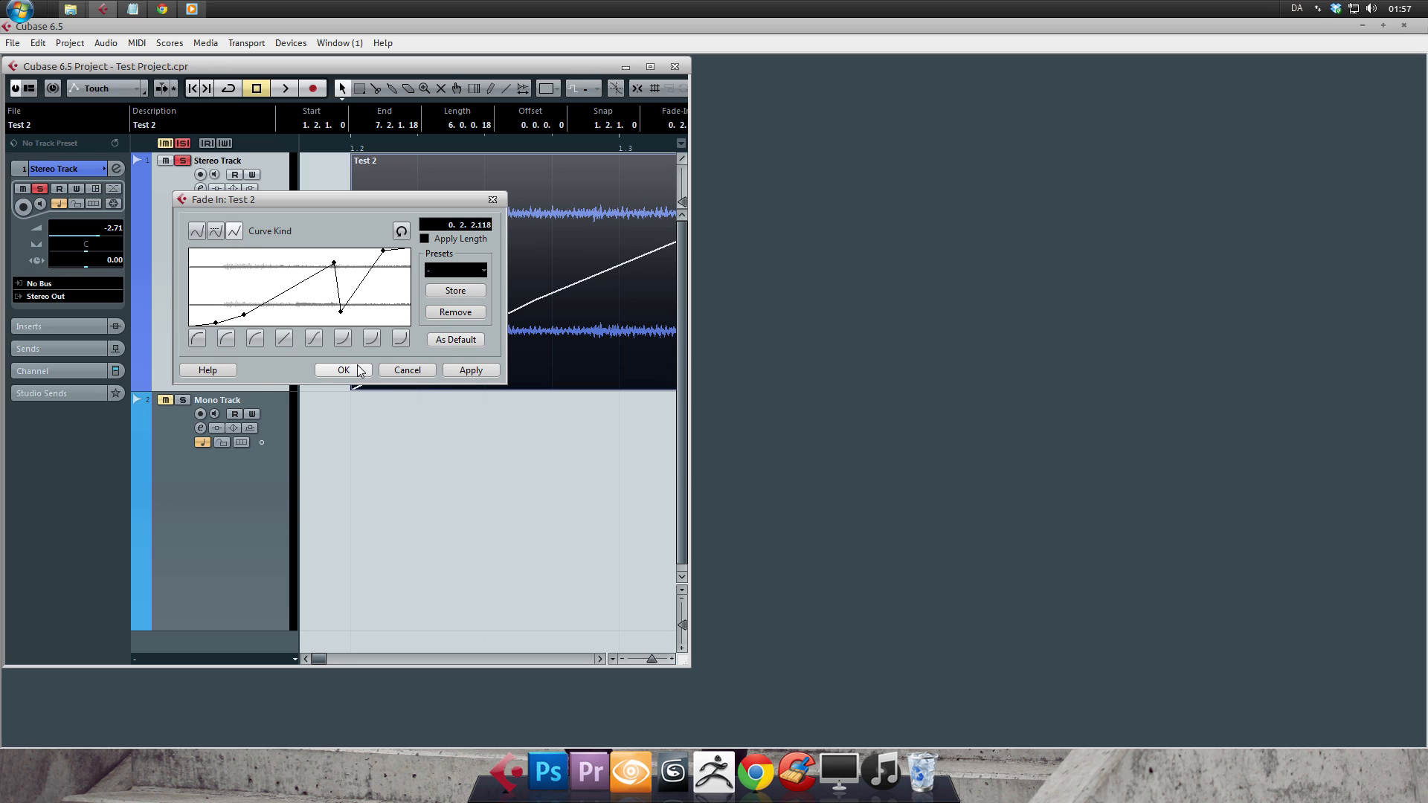
{"action": "left_click", "coordinate": [404, 370]}
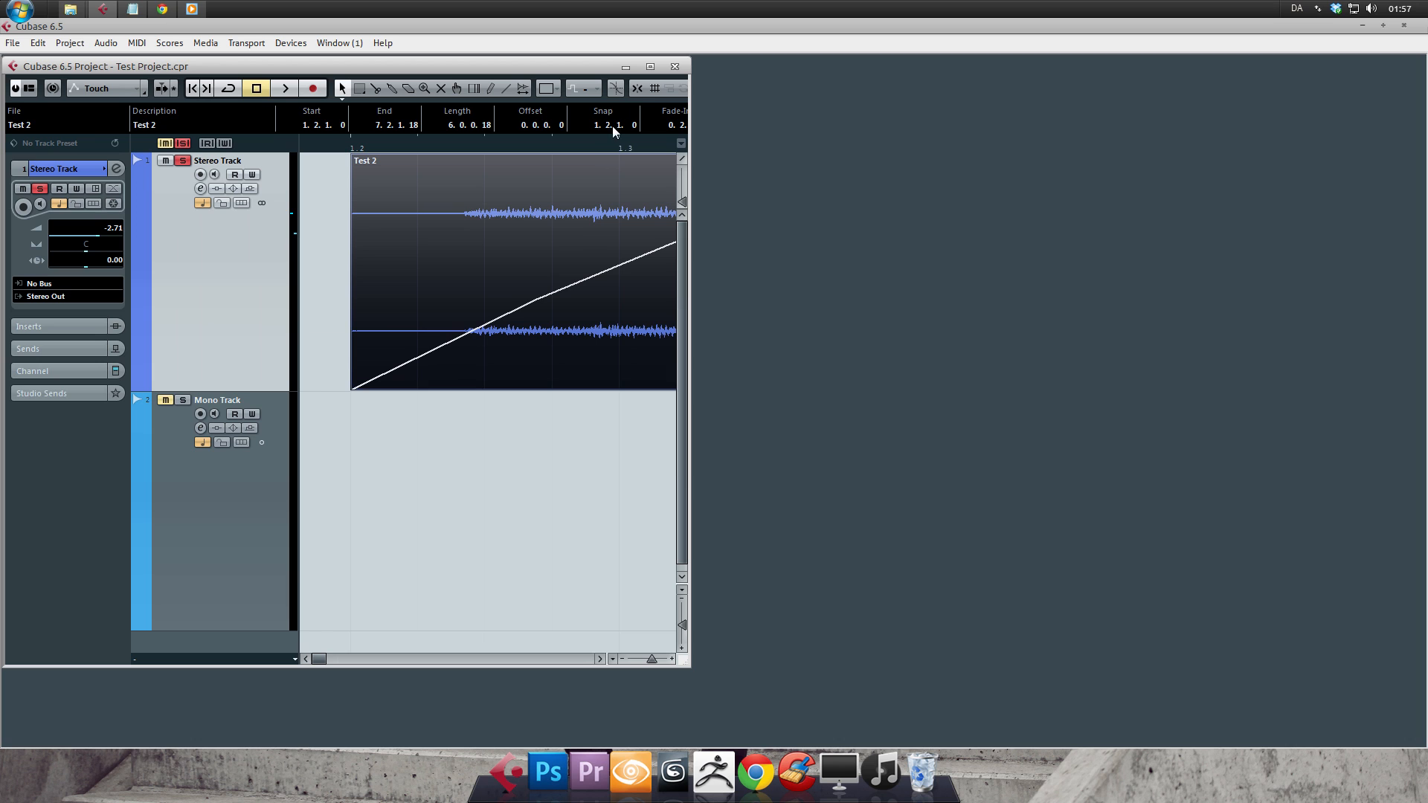
- Maximize the project window and remove the first event's fade-in by setting its length back to 0.0.0.0
{"action": "left_click", "coordinate": [651, 67]}
{"action": "left_click_drag", "start_coordinate": [1087, 136], "coordinate": [349, 137]}
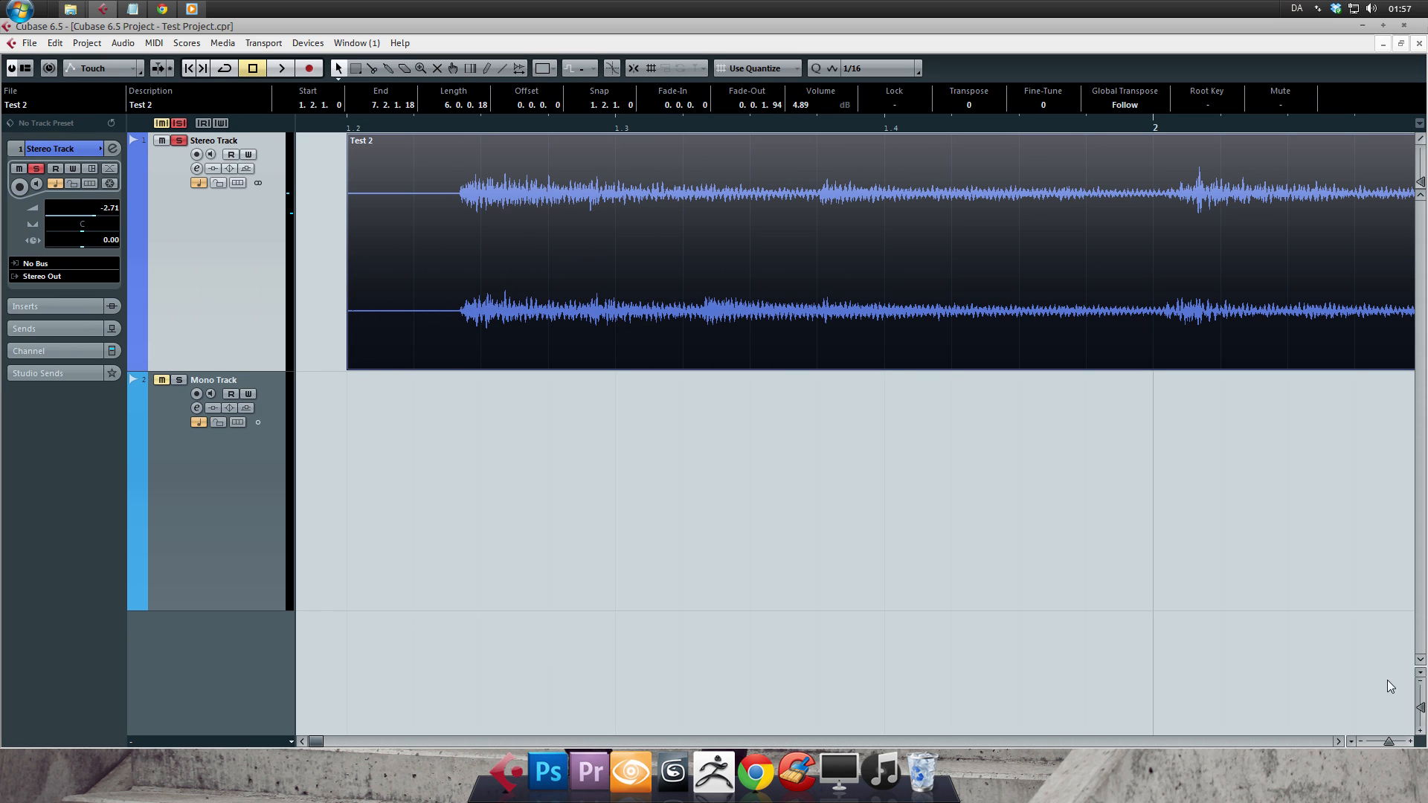
- Bring up the Audio functions available for the first event on the Stereo Track
{"action": "left_click_drag", "start_coordinate": [1388, 742], "coordinate": [1384, 742]}
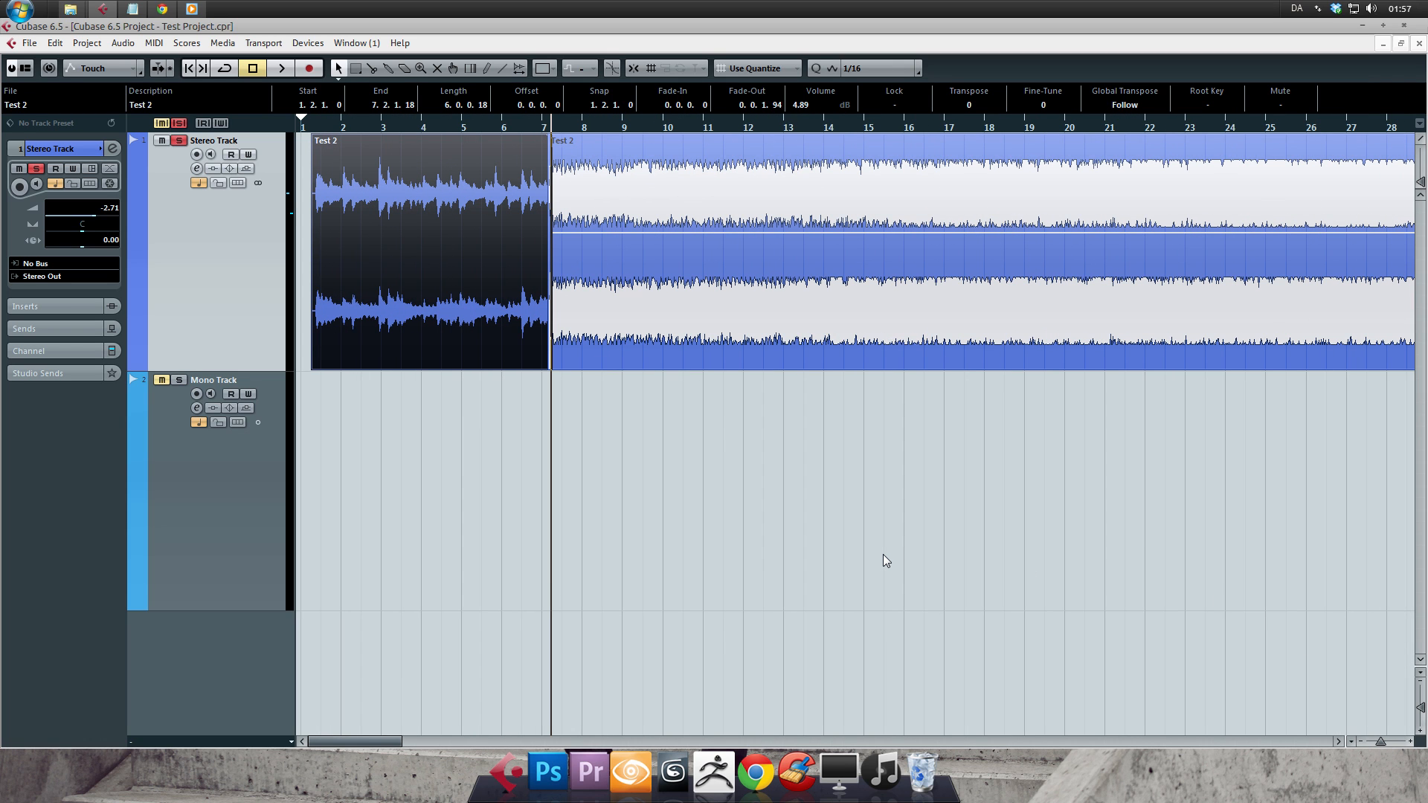
{"action": "right_click", "coordinate": [422, 276]}
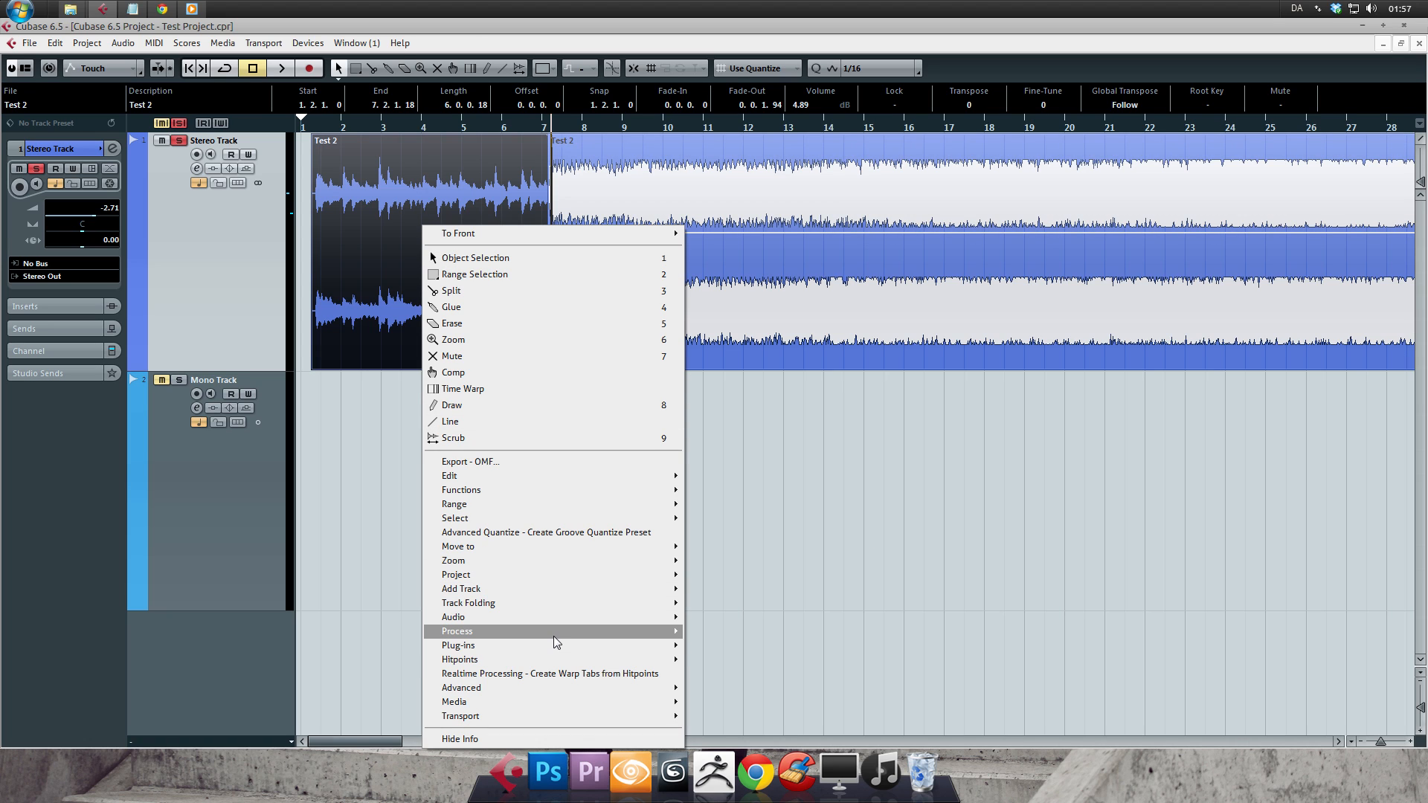
{"action": "mouse_move", "coordinate": [555, 623]}
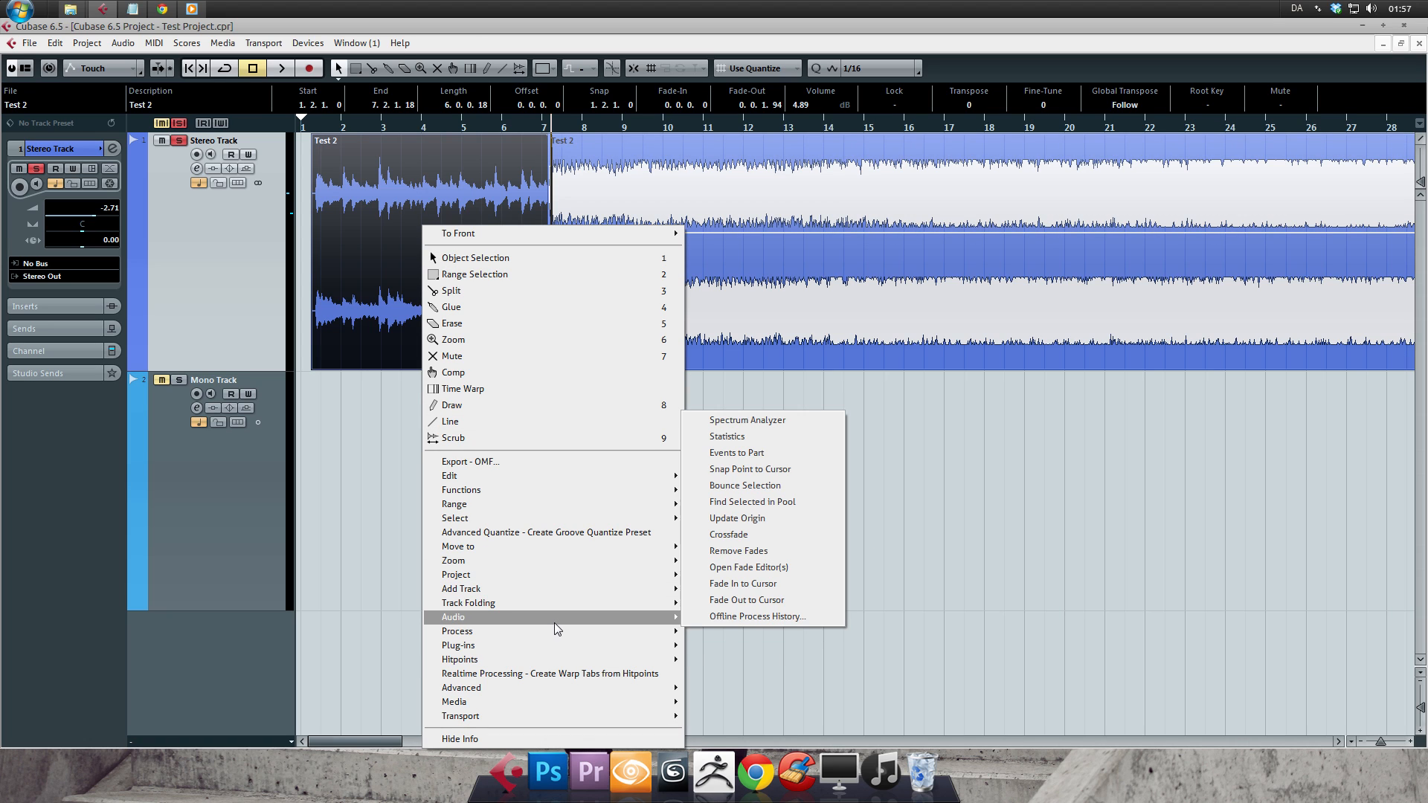